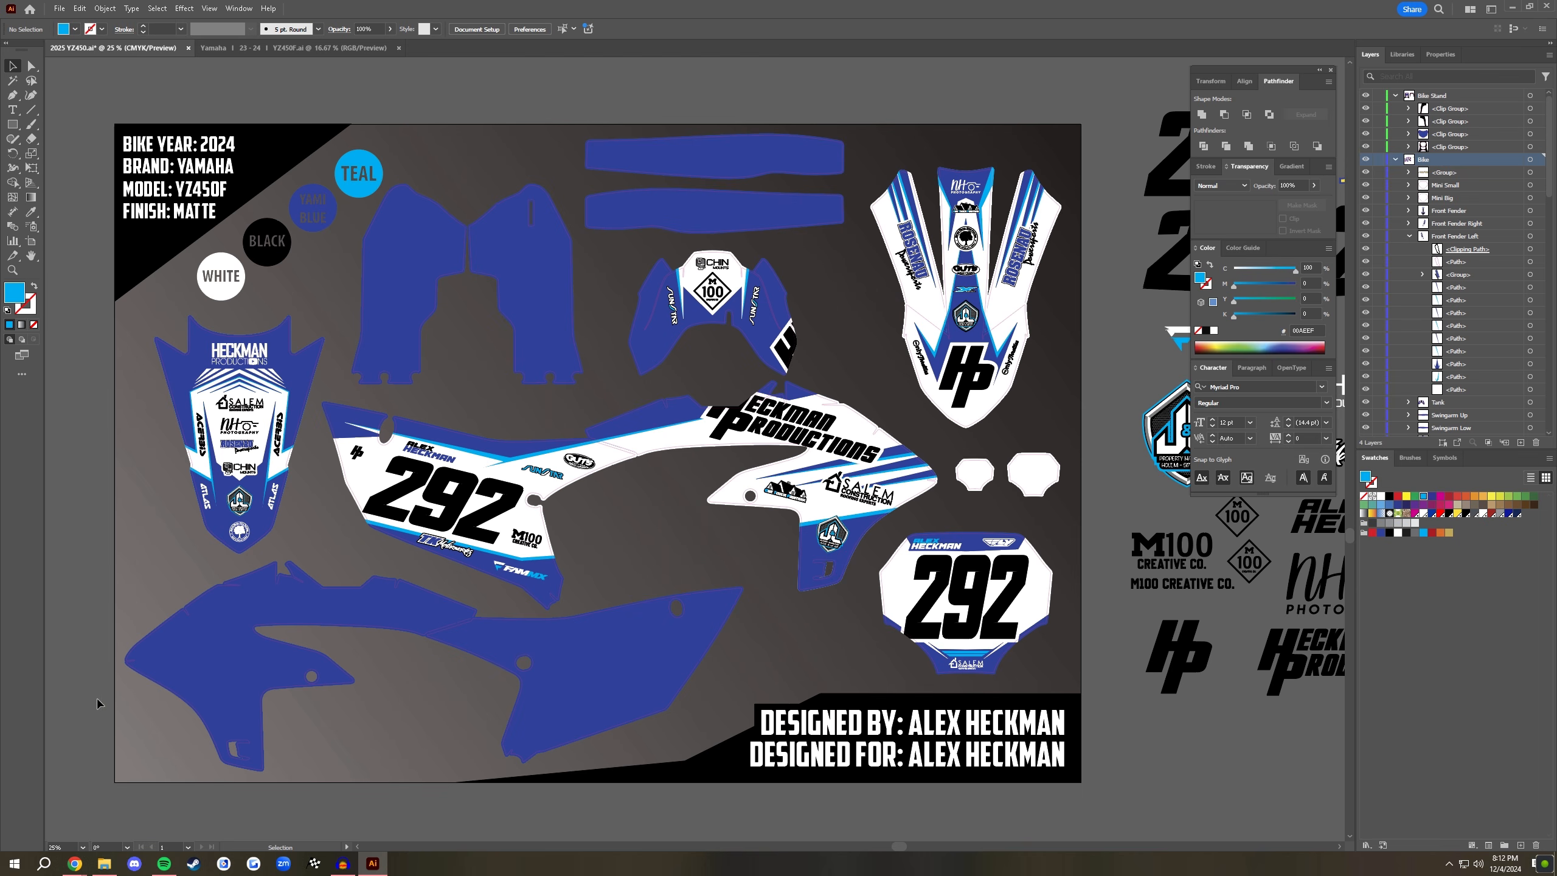
left_click(74, 863)
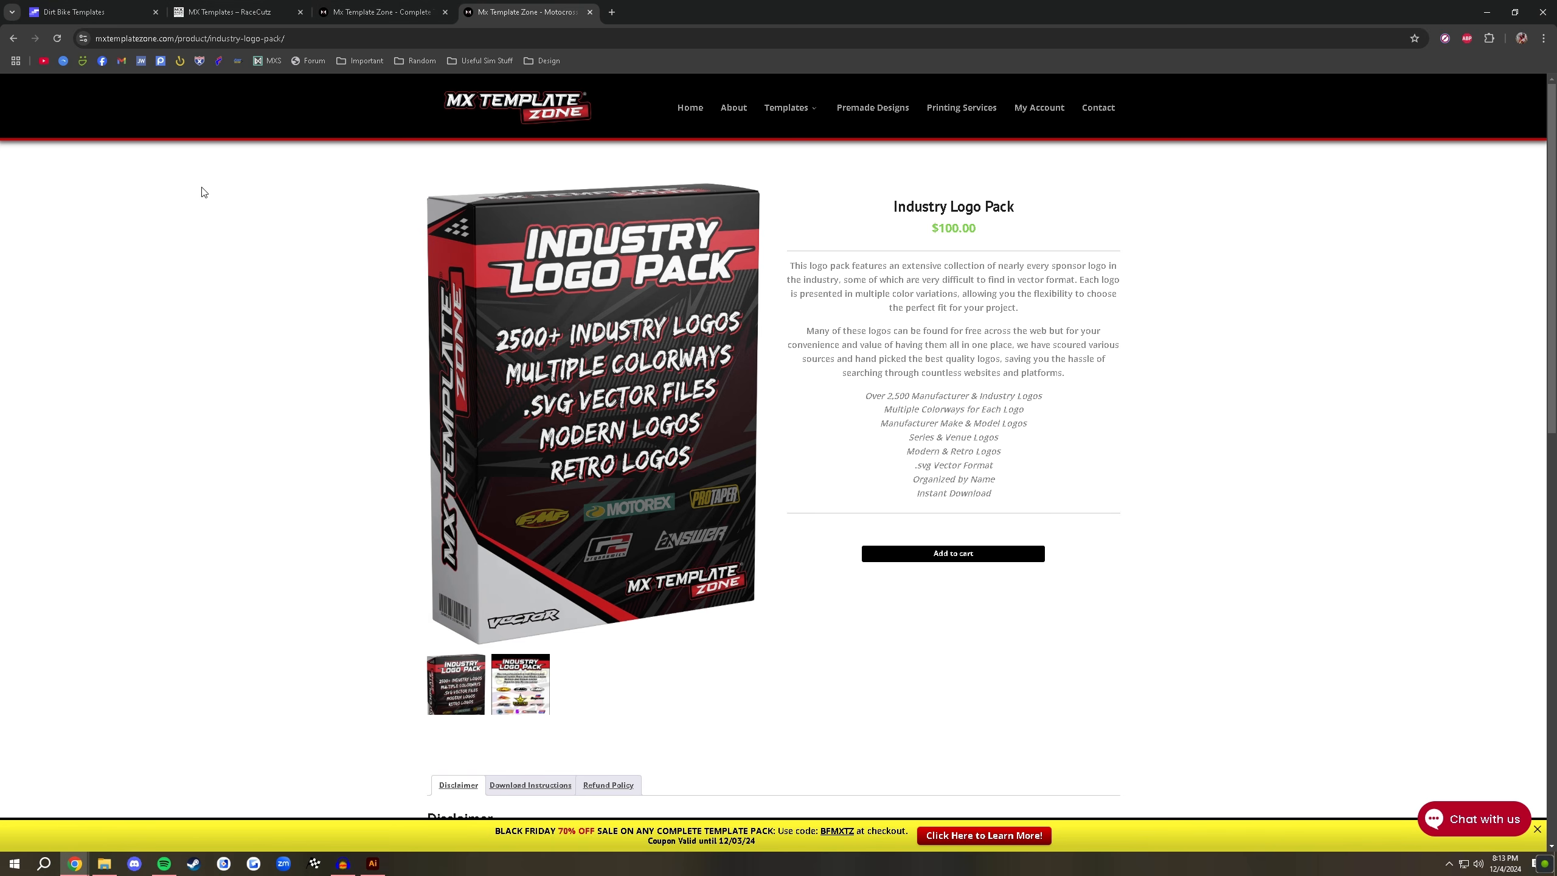
left_click(79, 12)
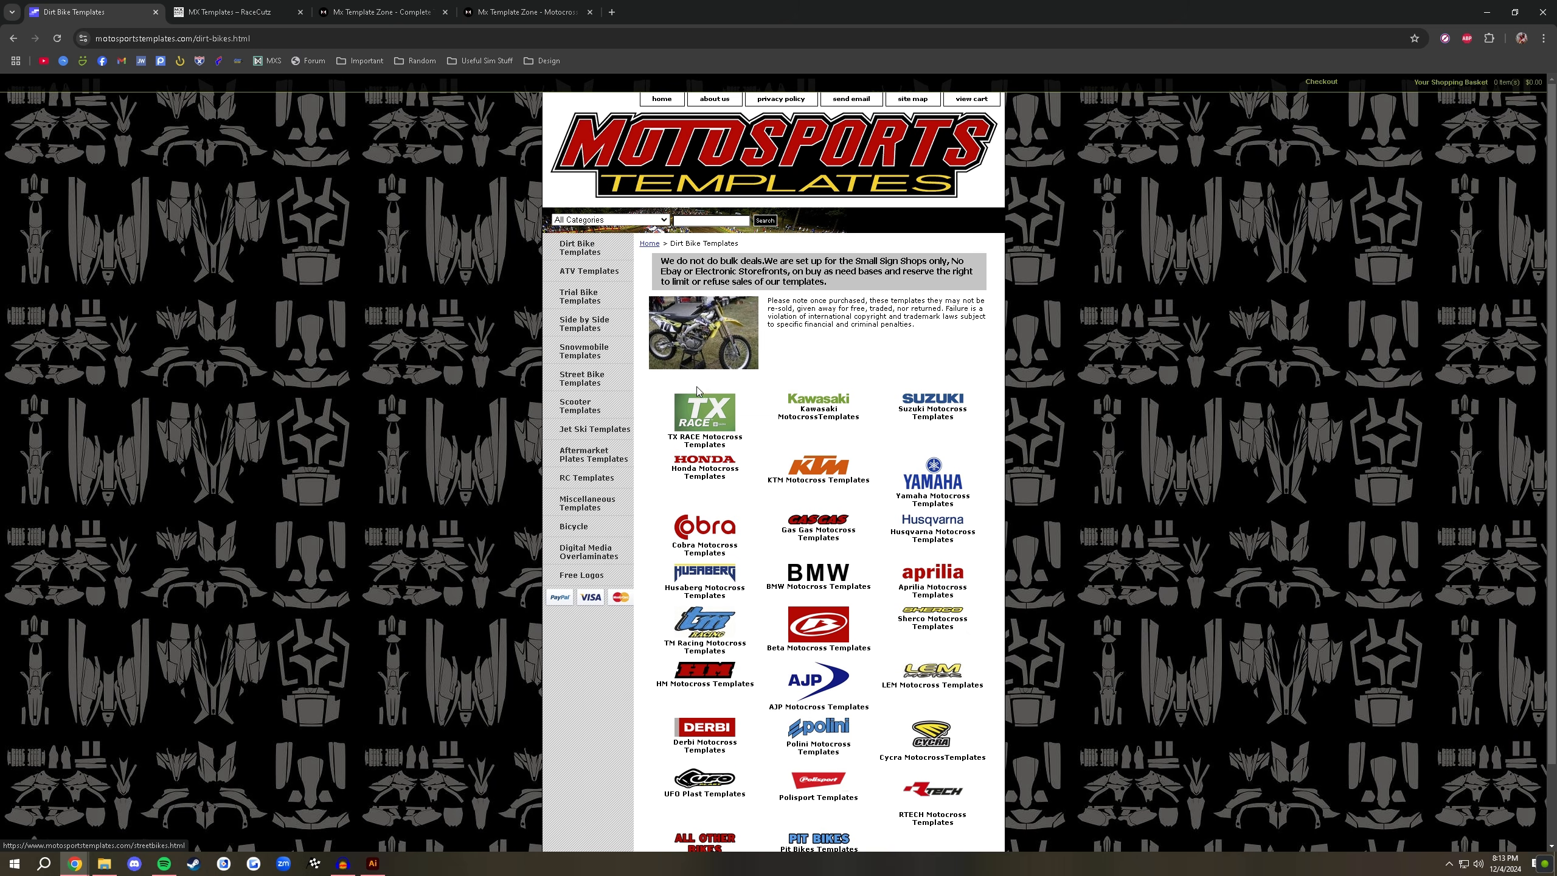
scroll(701, 390, "down", 2)
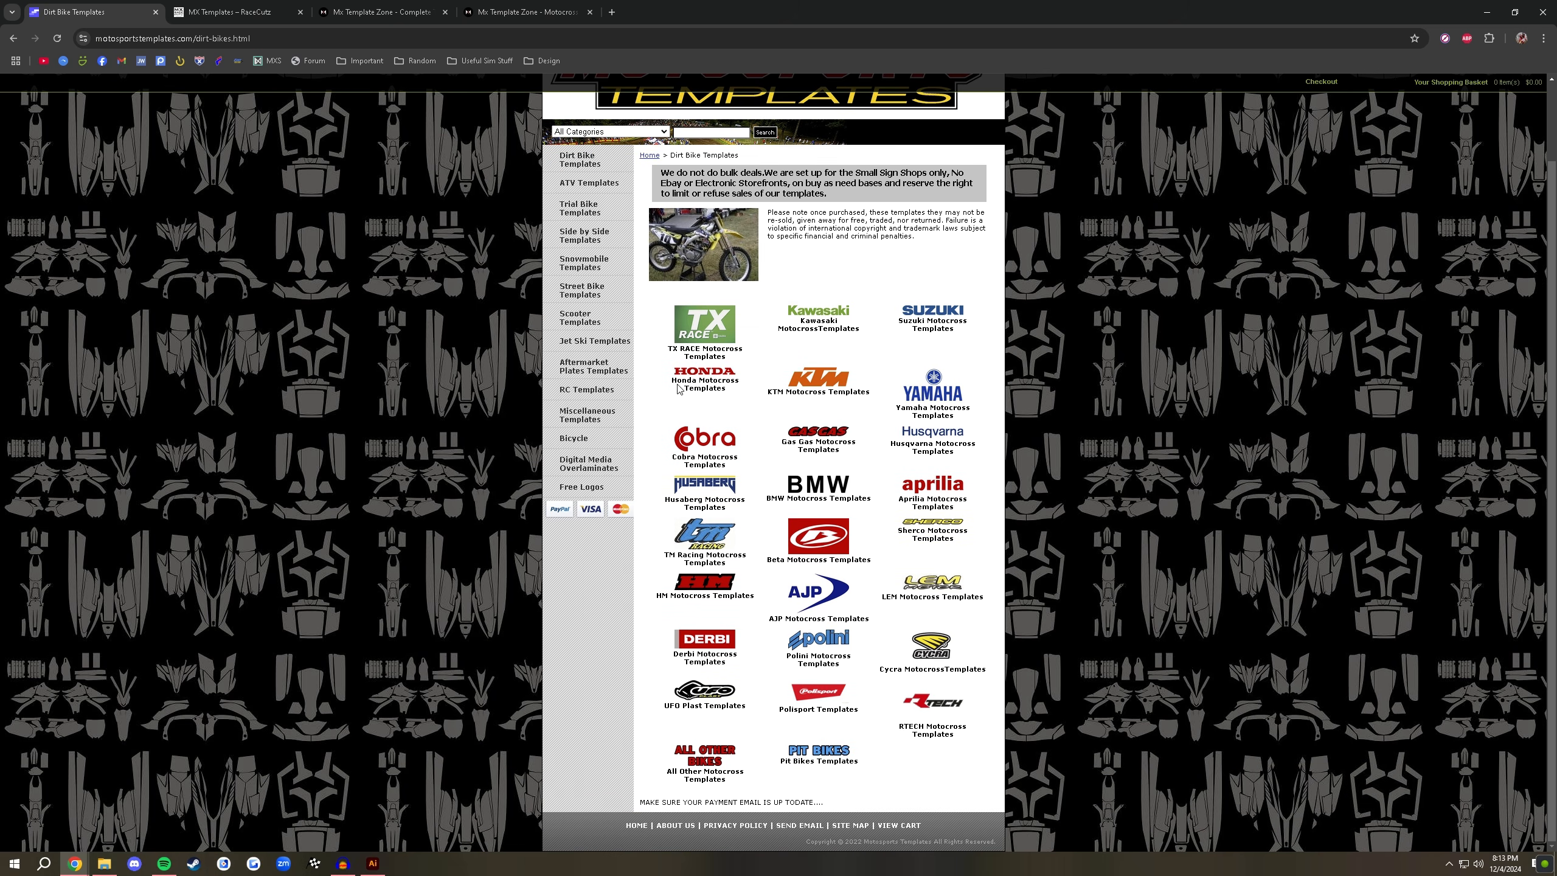
left_click(950, 417)
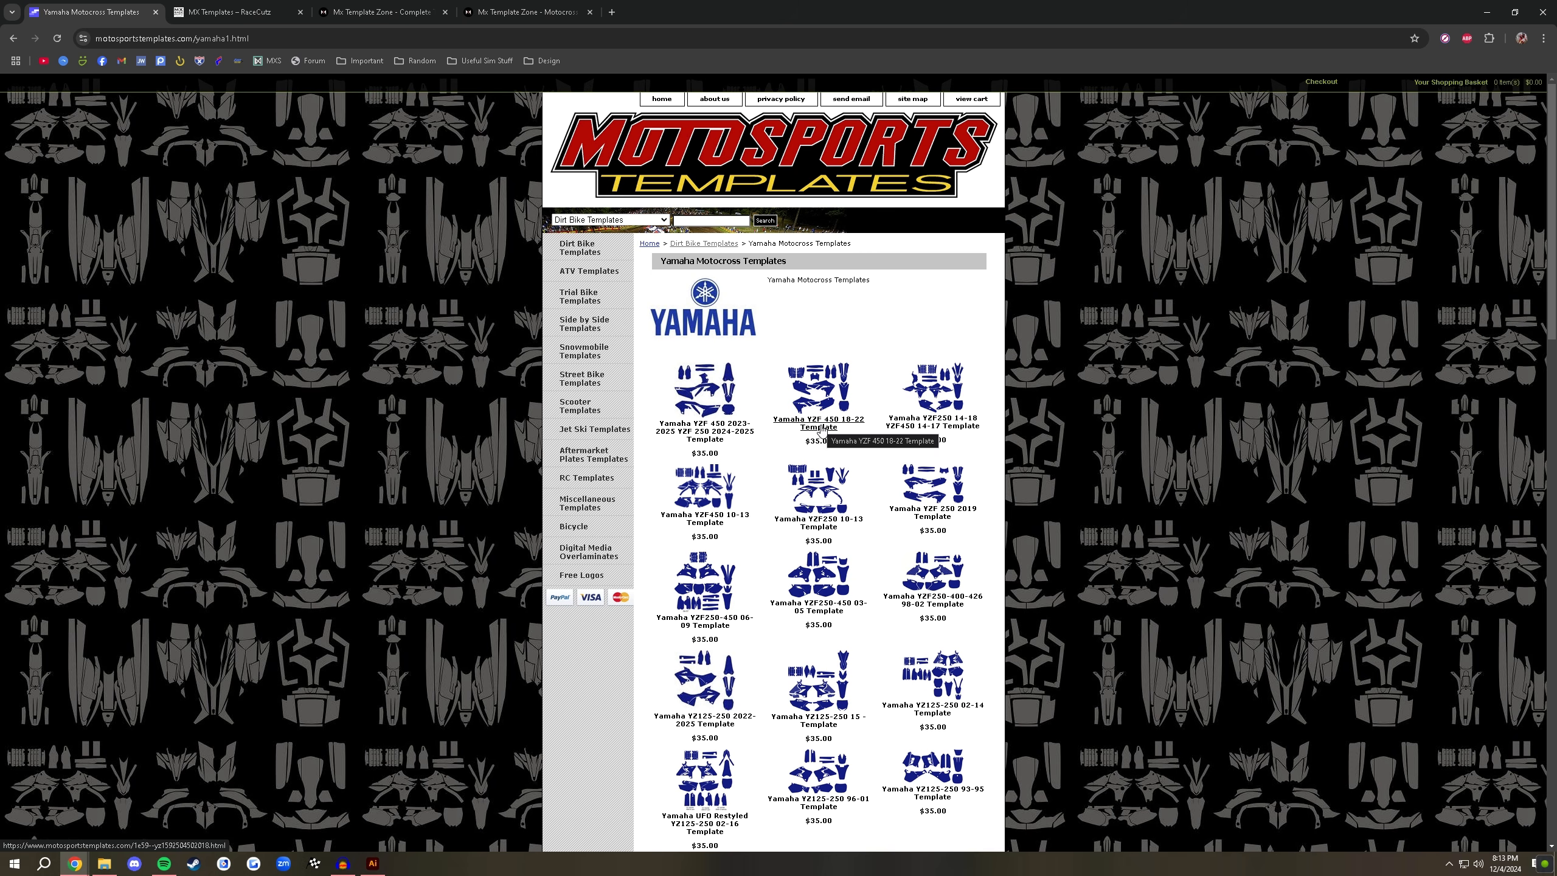
left_click(716, 434)
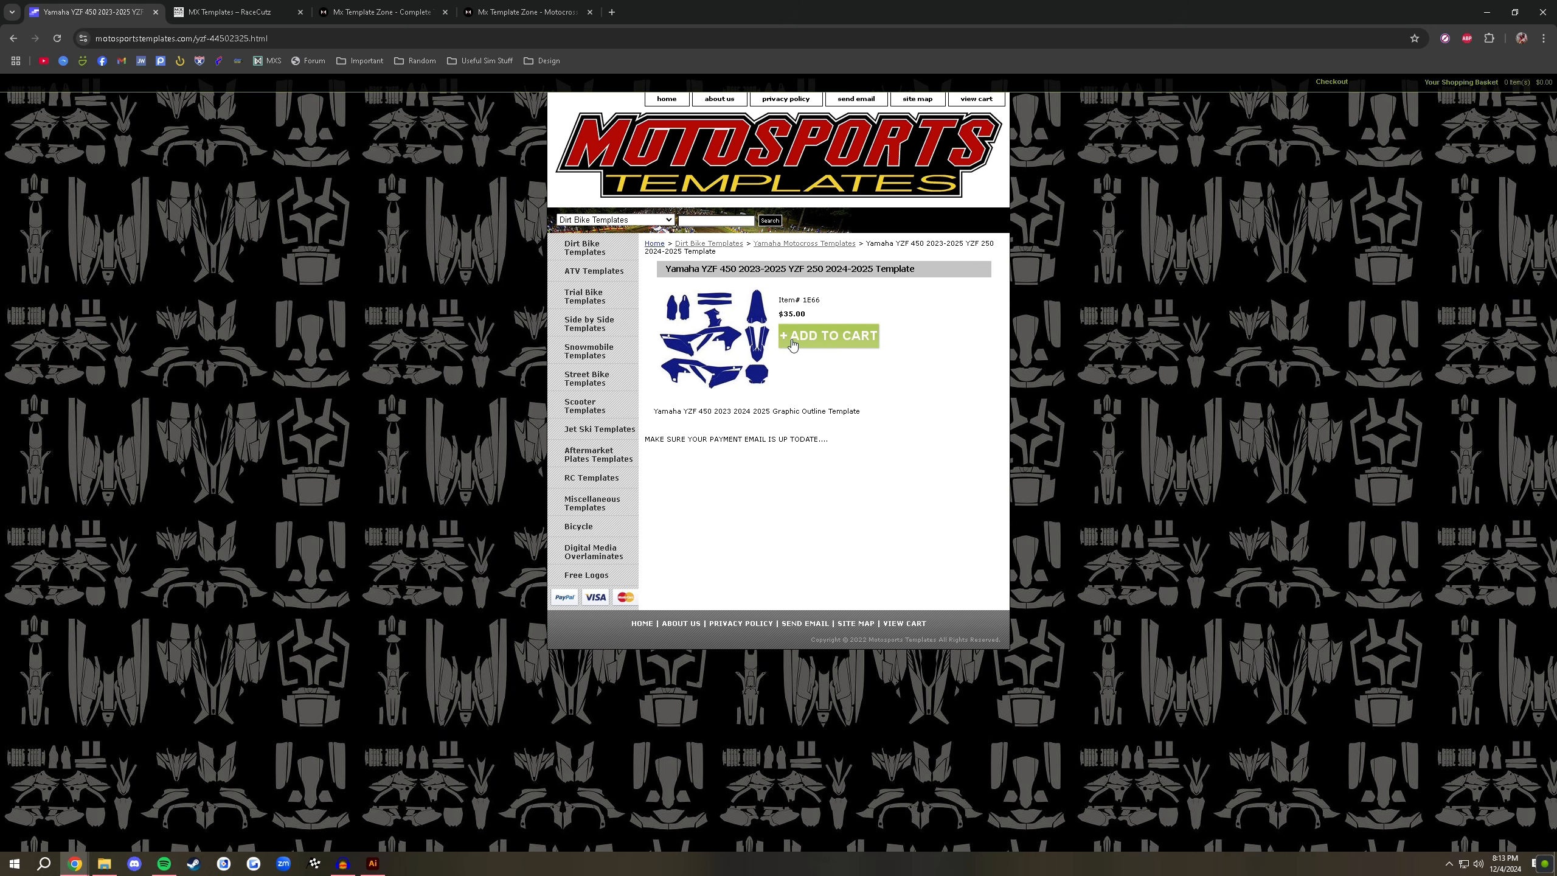
left_click_drag(806, 314, 777, 315)
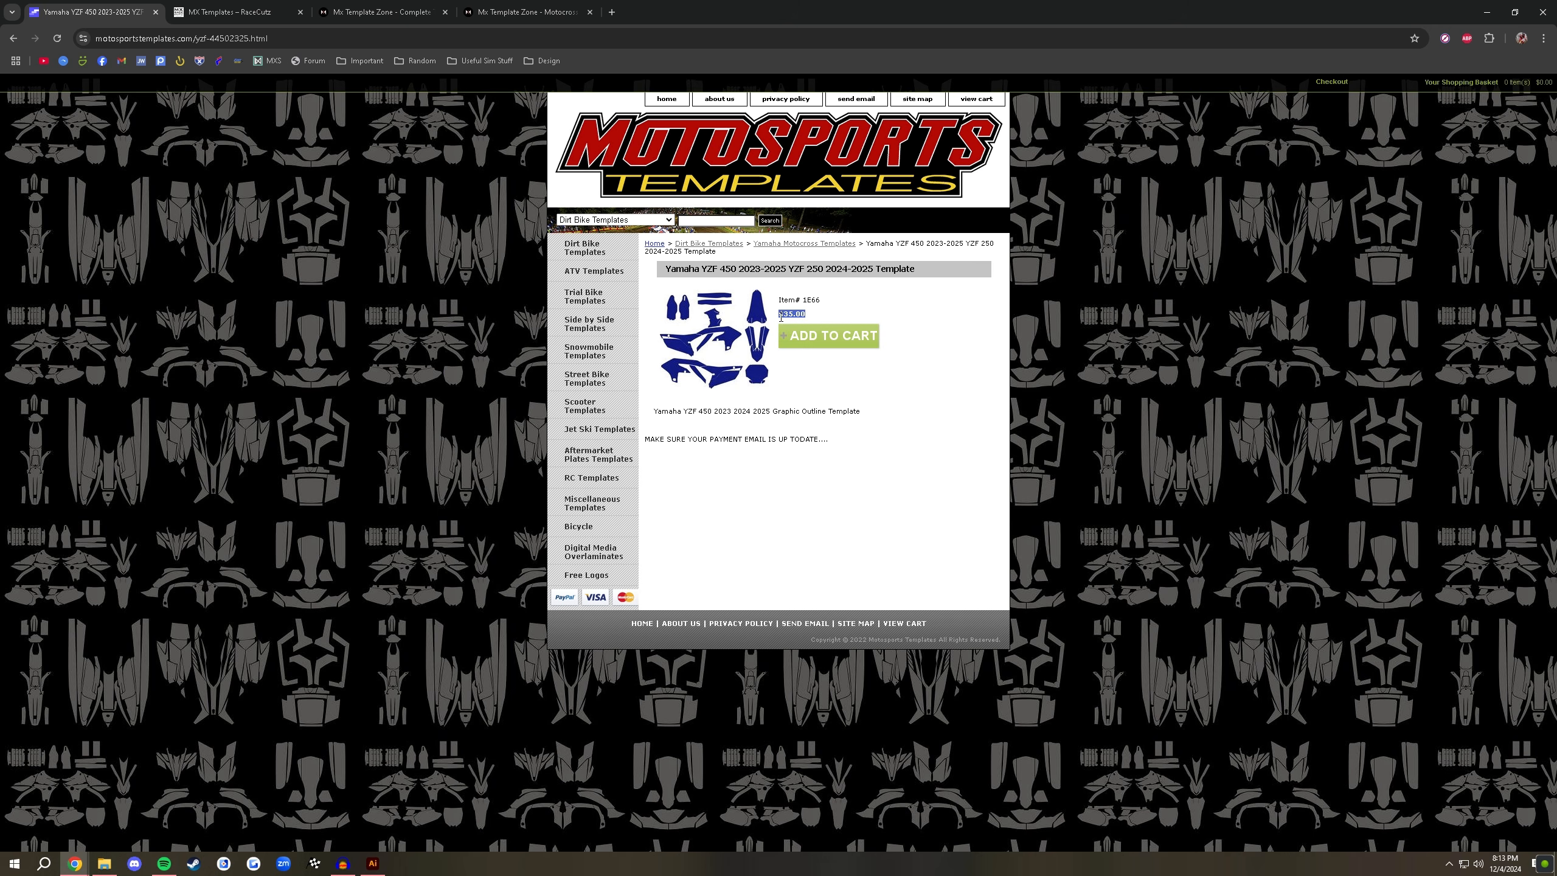
left_click(837, 394)
- View the Yamaha motocross templates on the MX RaceCutz site, and open its overview of all template categories
left_click(379, 865)
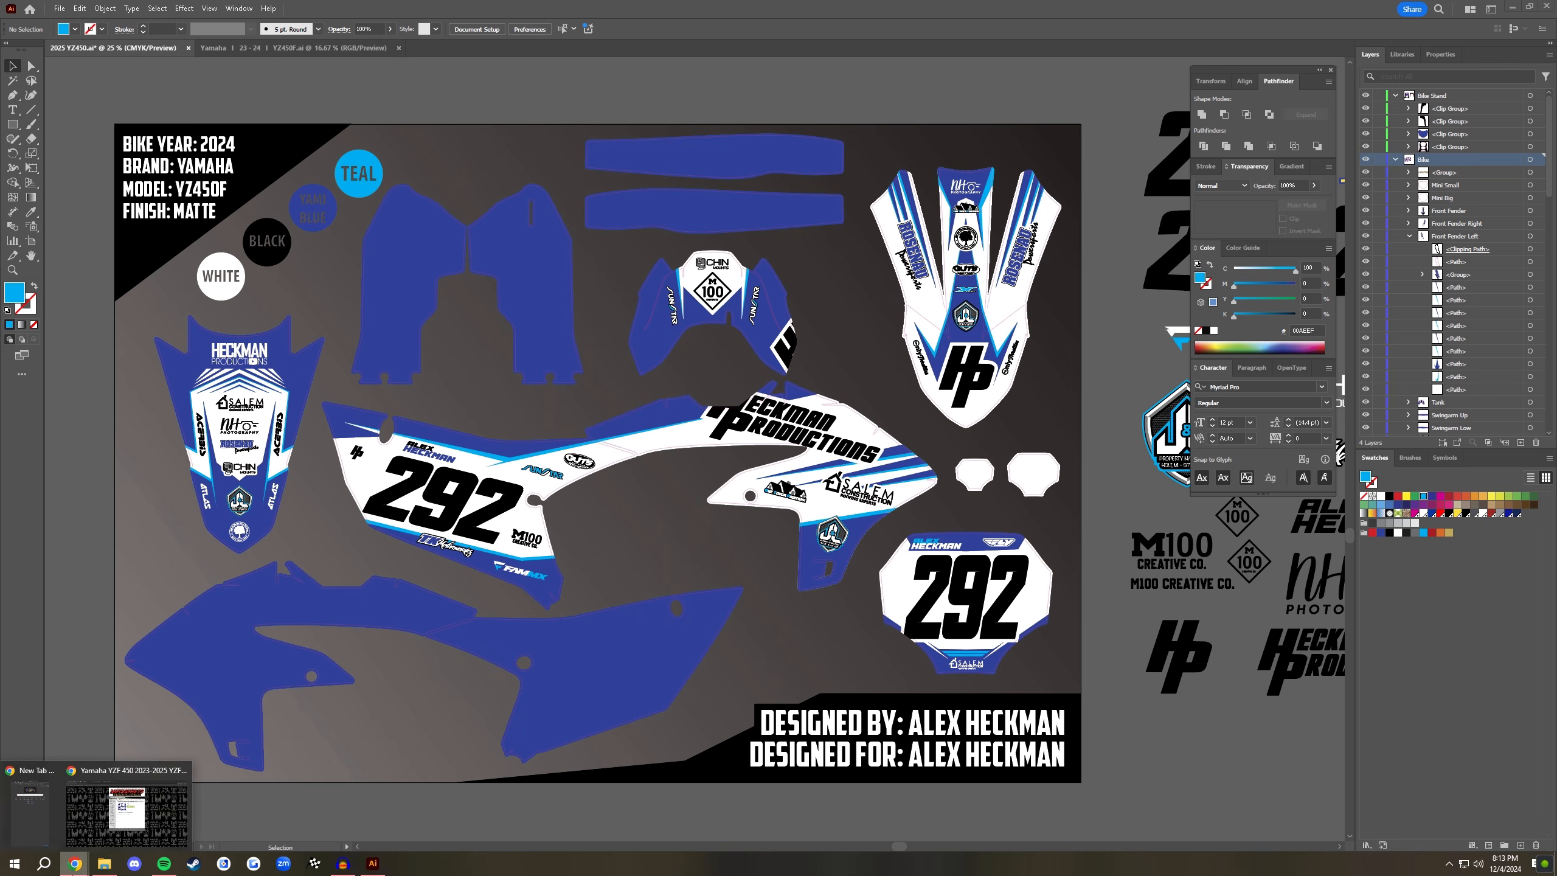
left_click(74, 863)
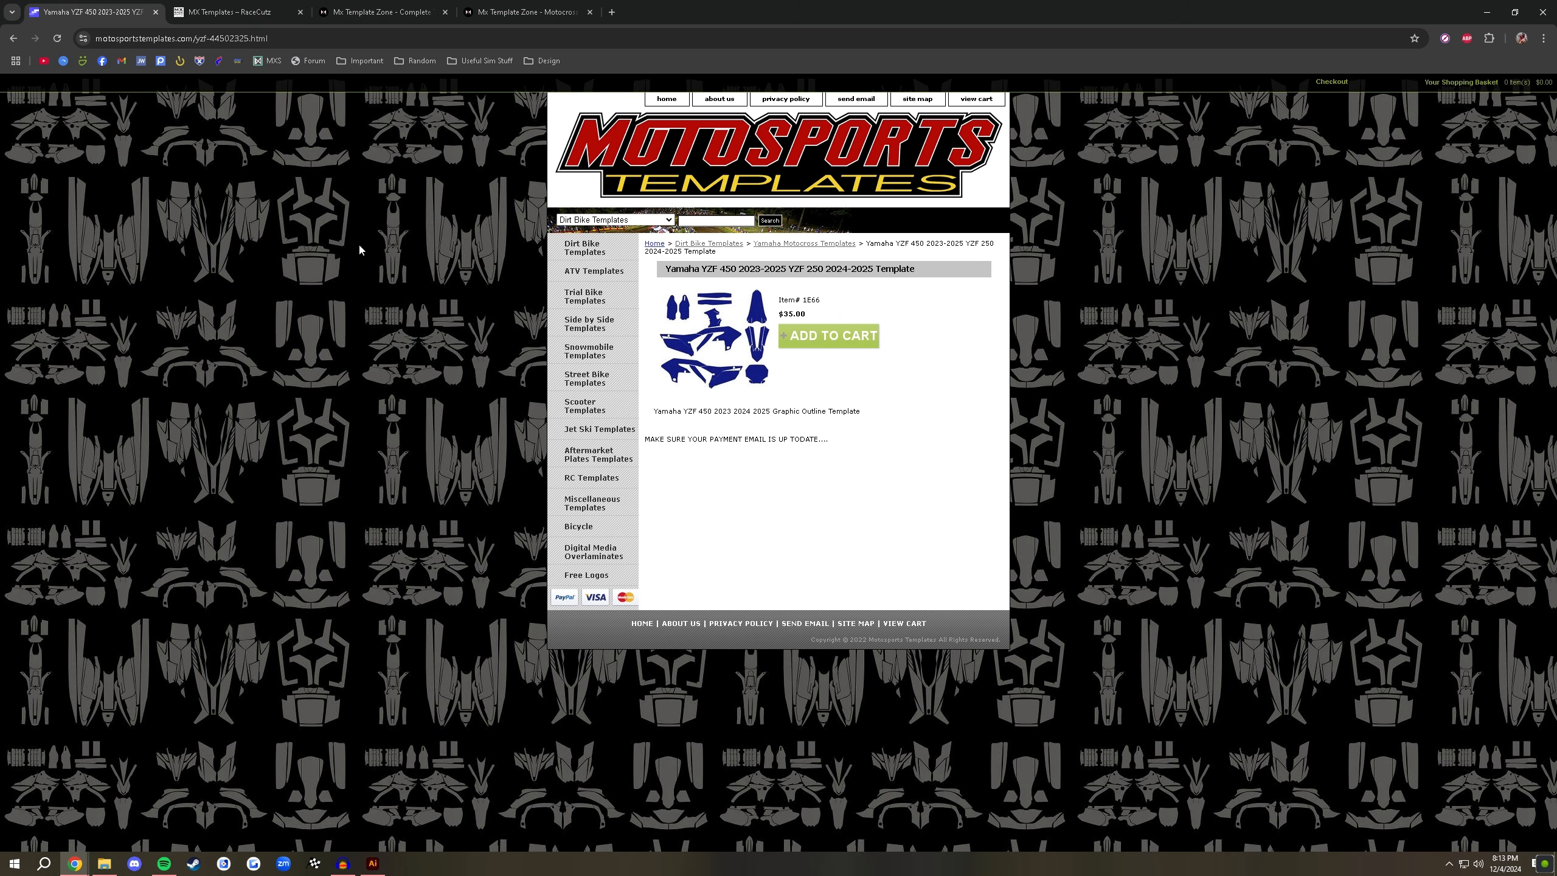
left_click(229, 12)
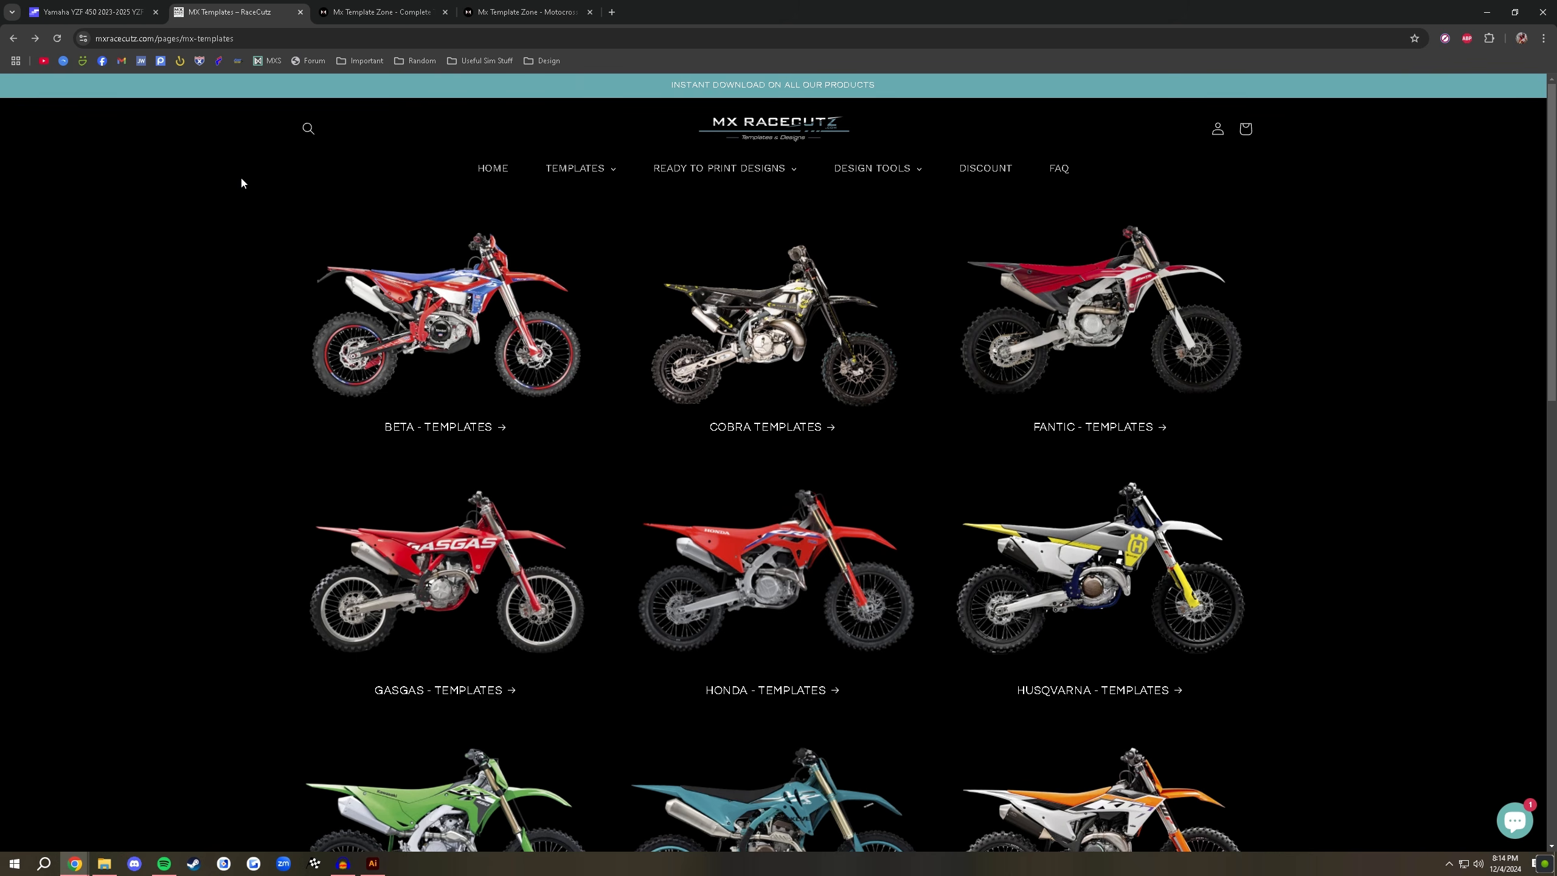
scroll(607, 509, "down", 10)
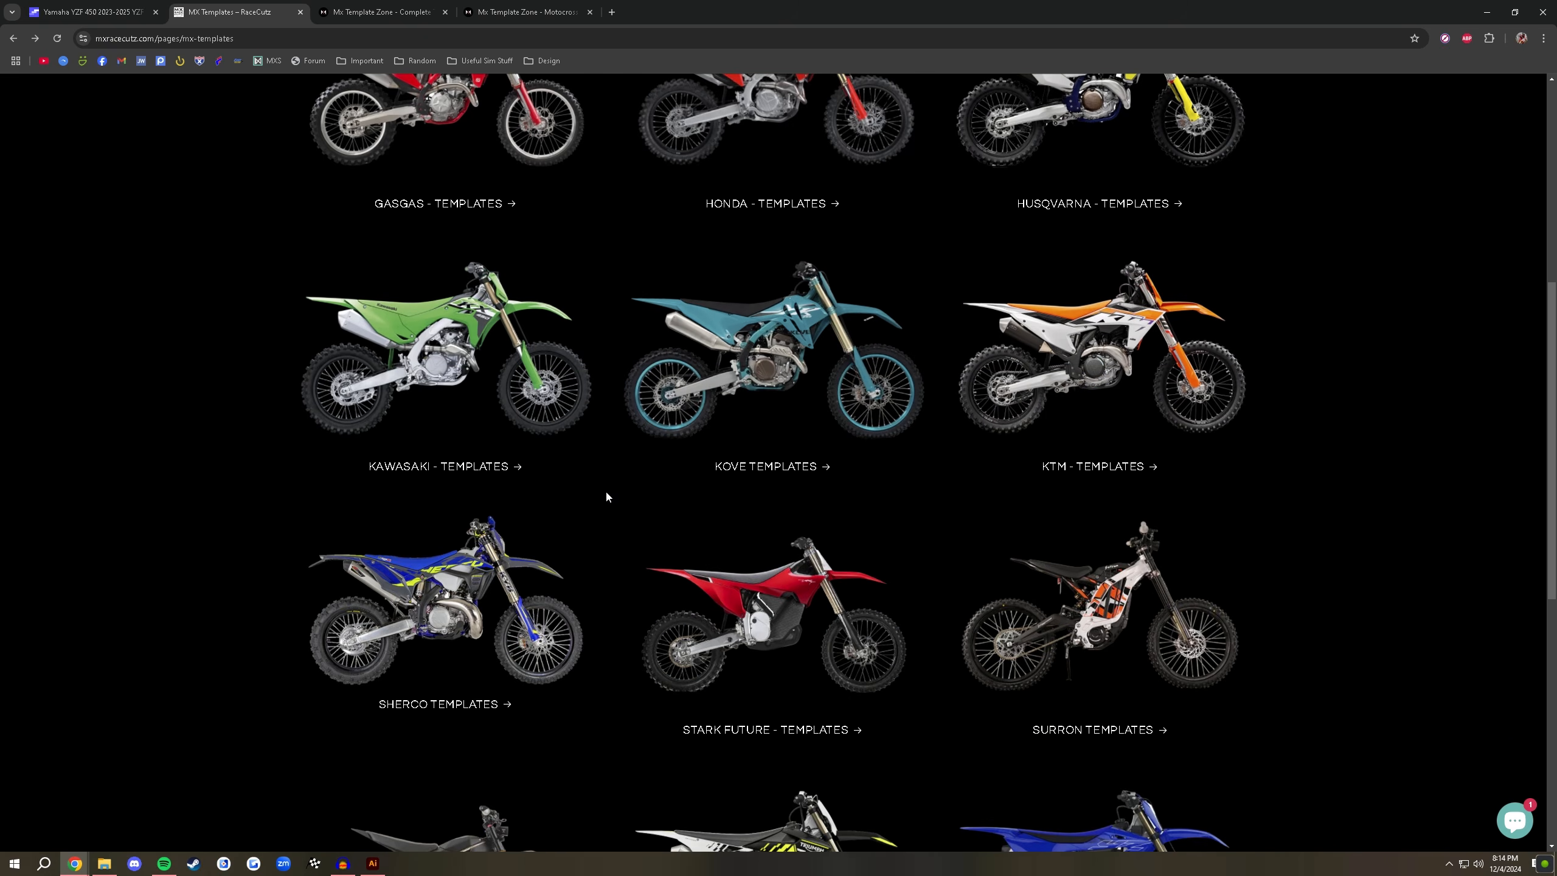
scroll(593, 509, "down", 1)
left_click(1027, 527)
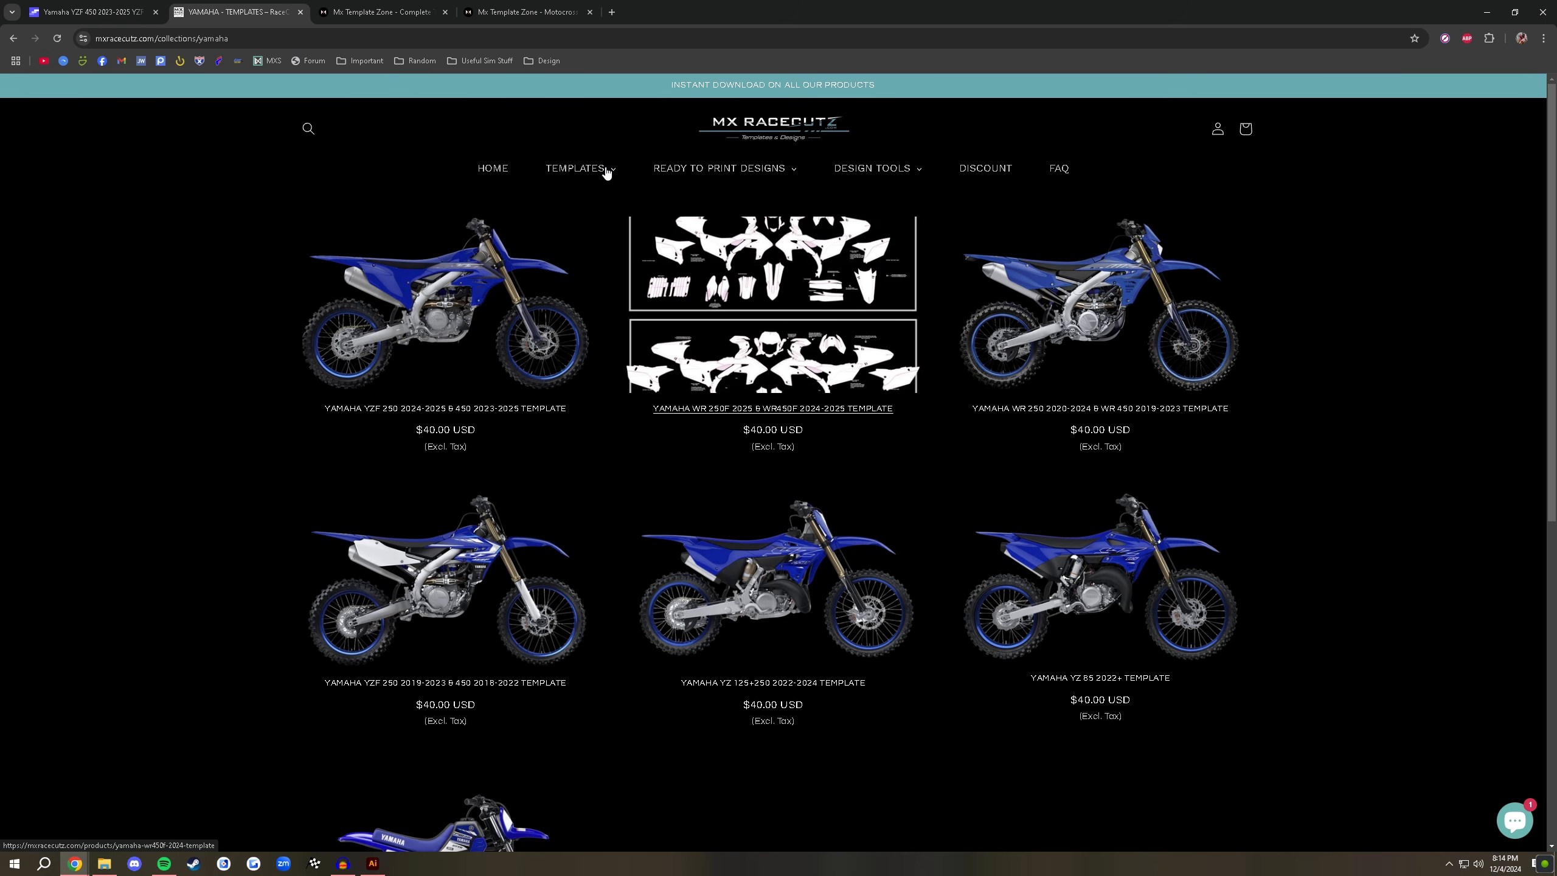
left_click(607, 173)
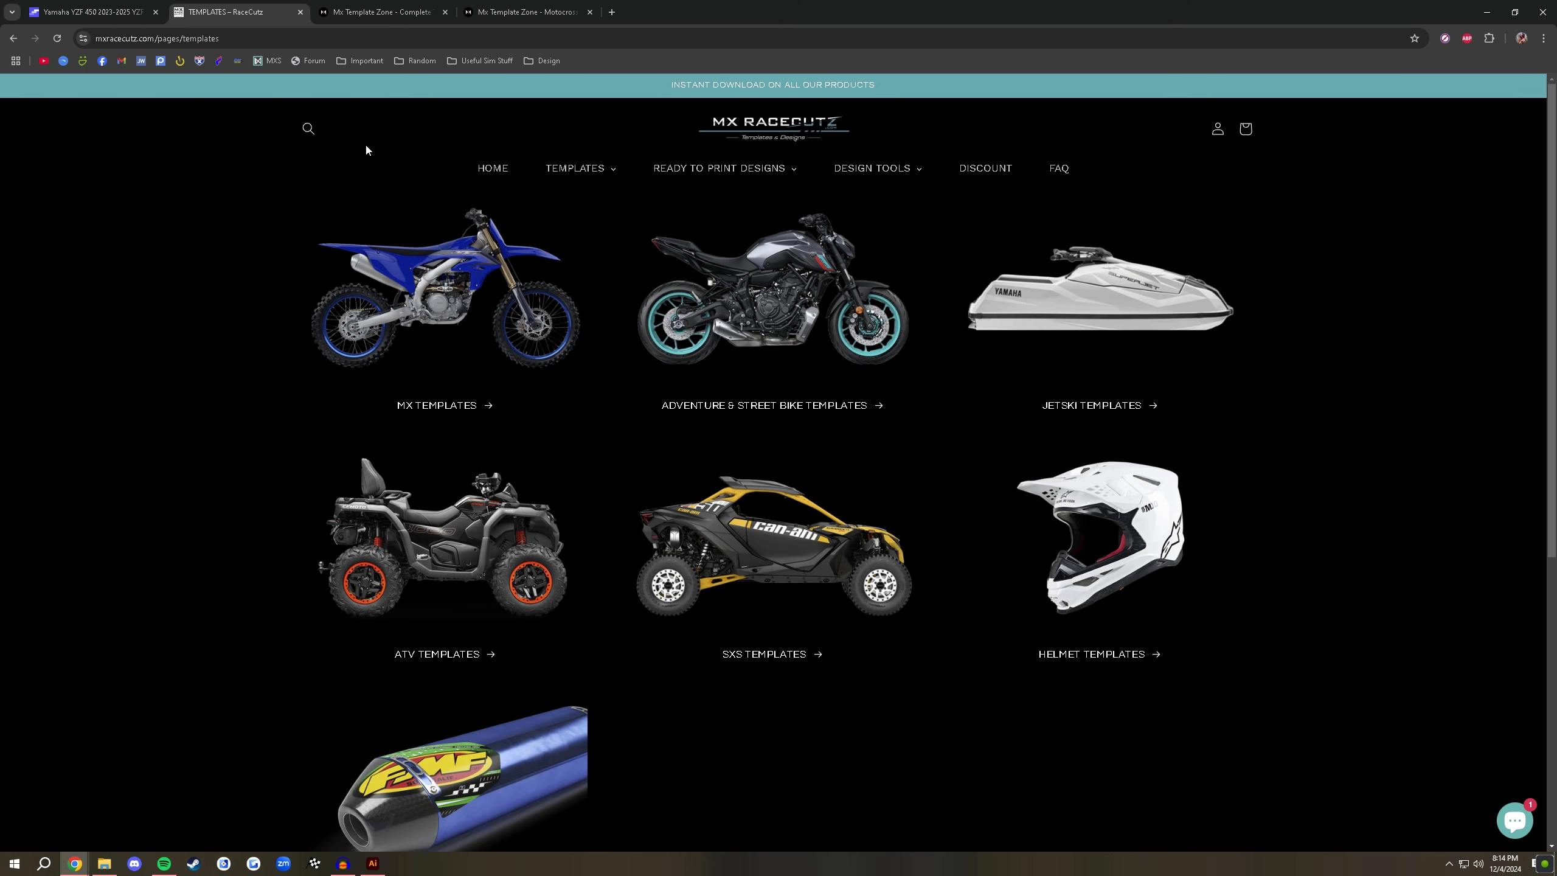
- Review the complete template packs on the MX Template Zone site, and open its individual Yamaha templates page
left_click(368, 12)
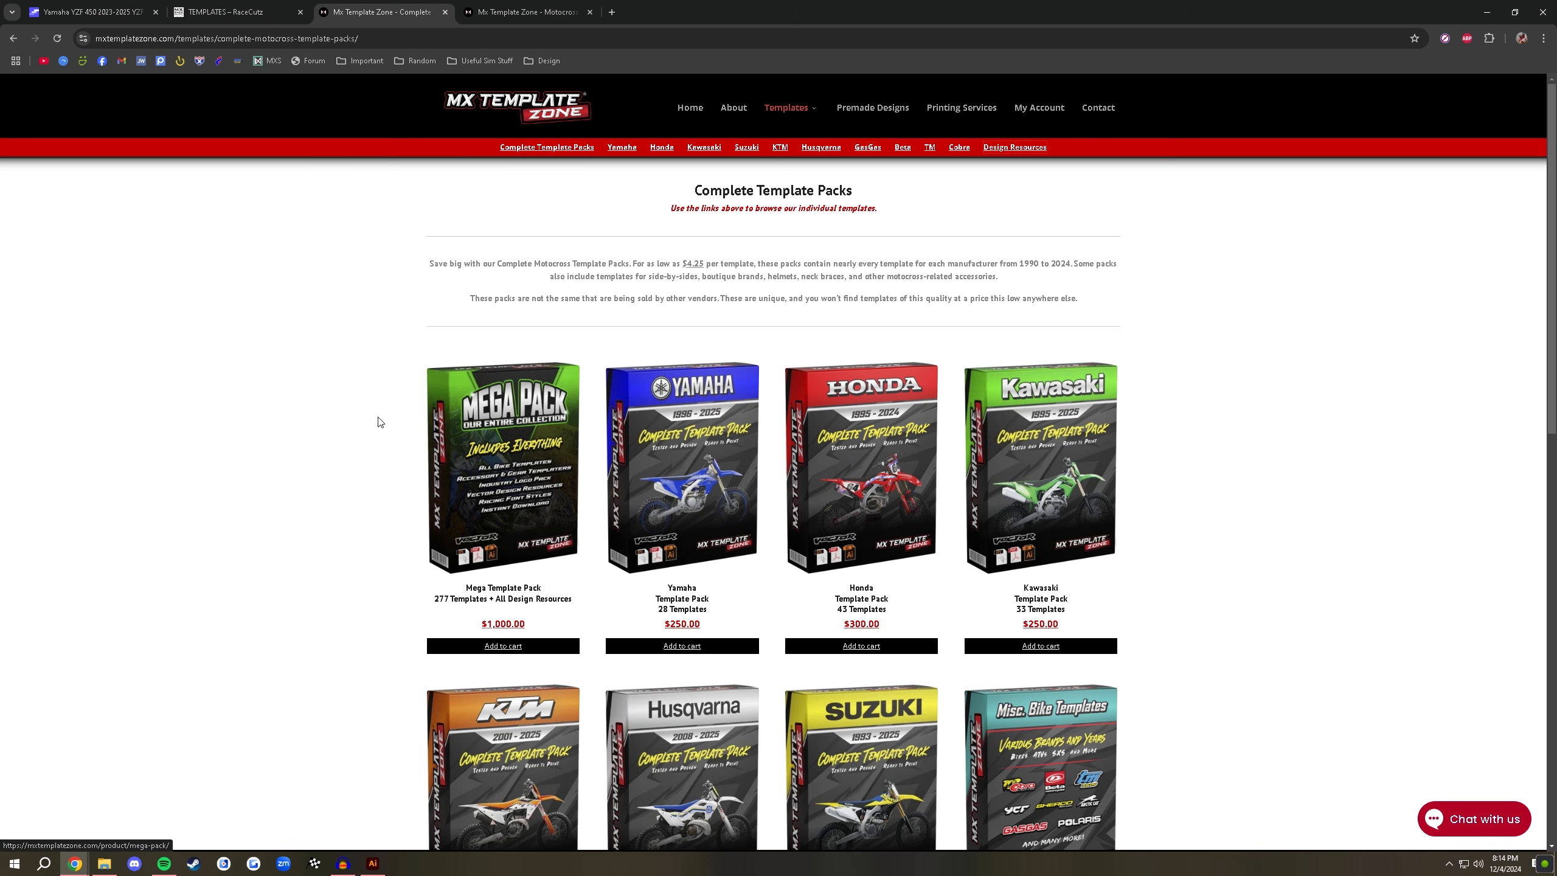
scroll(380, 422, "down", 2)
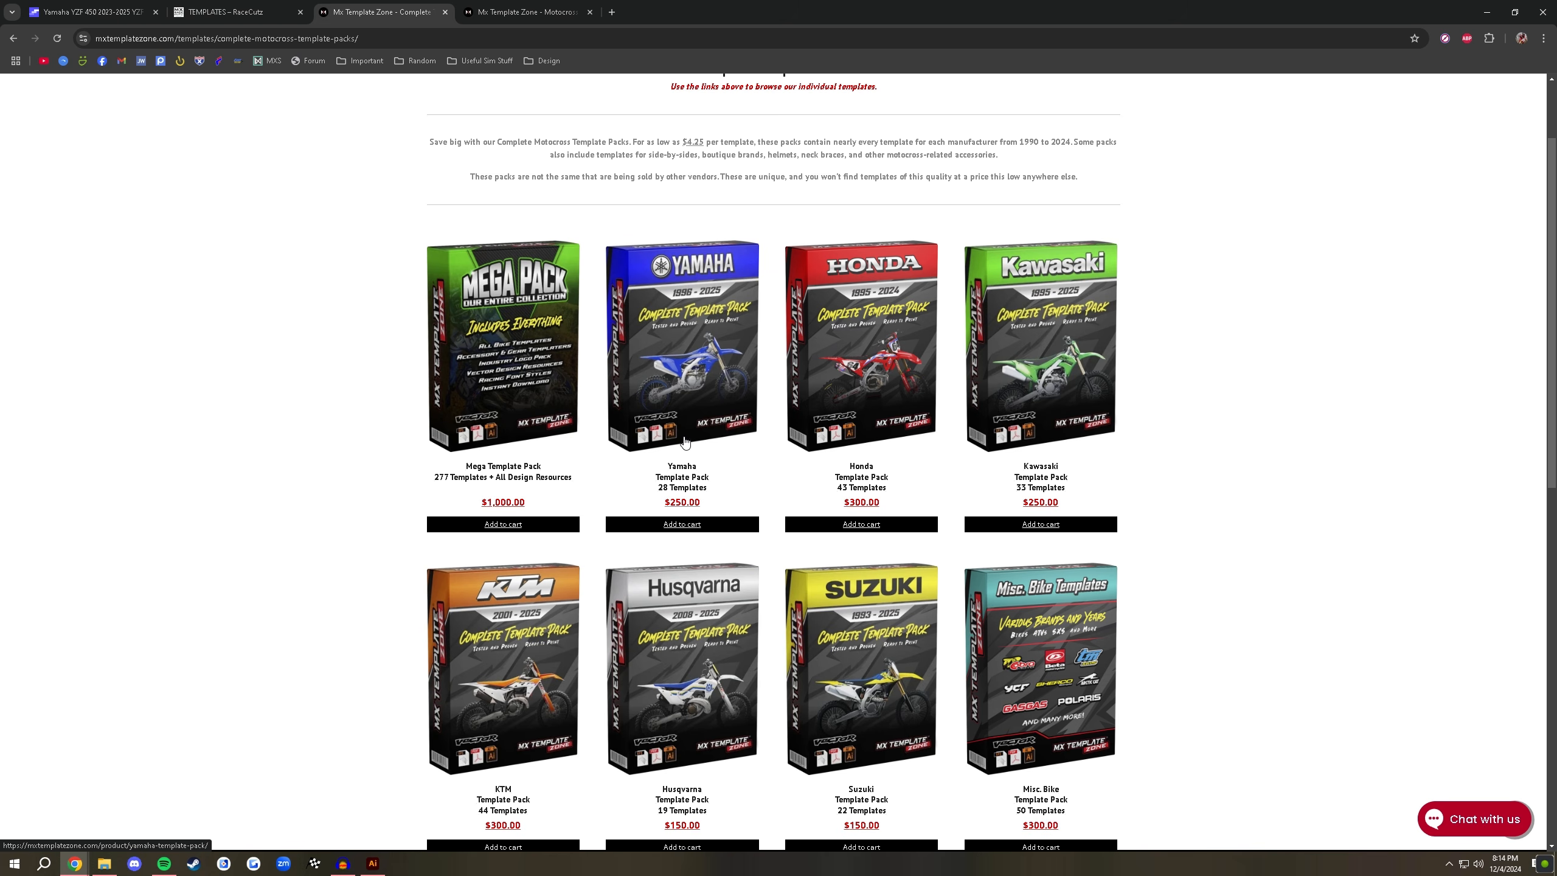
left_click_drag(543, 506, 480, 508)
scroll(862, 530, "down", 5)
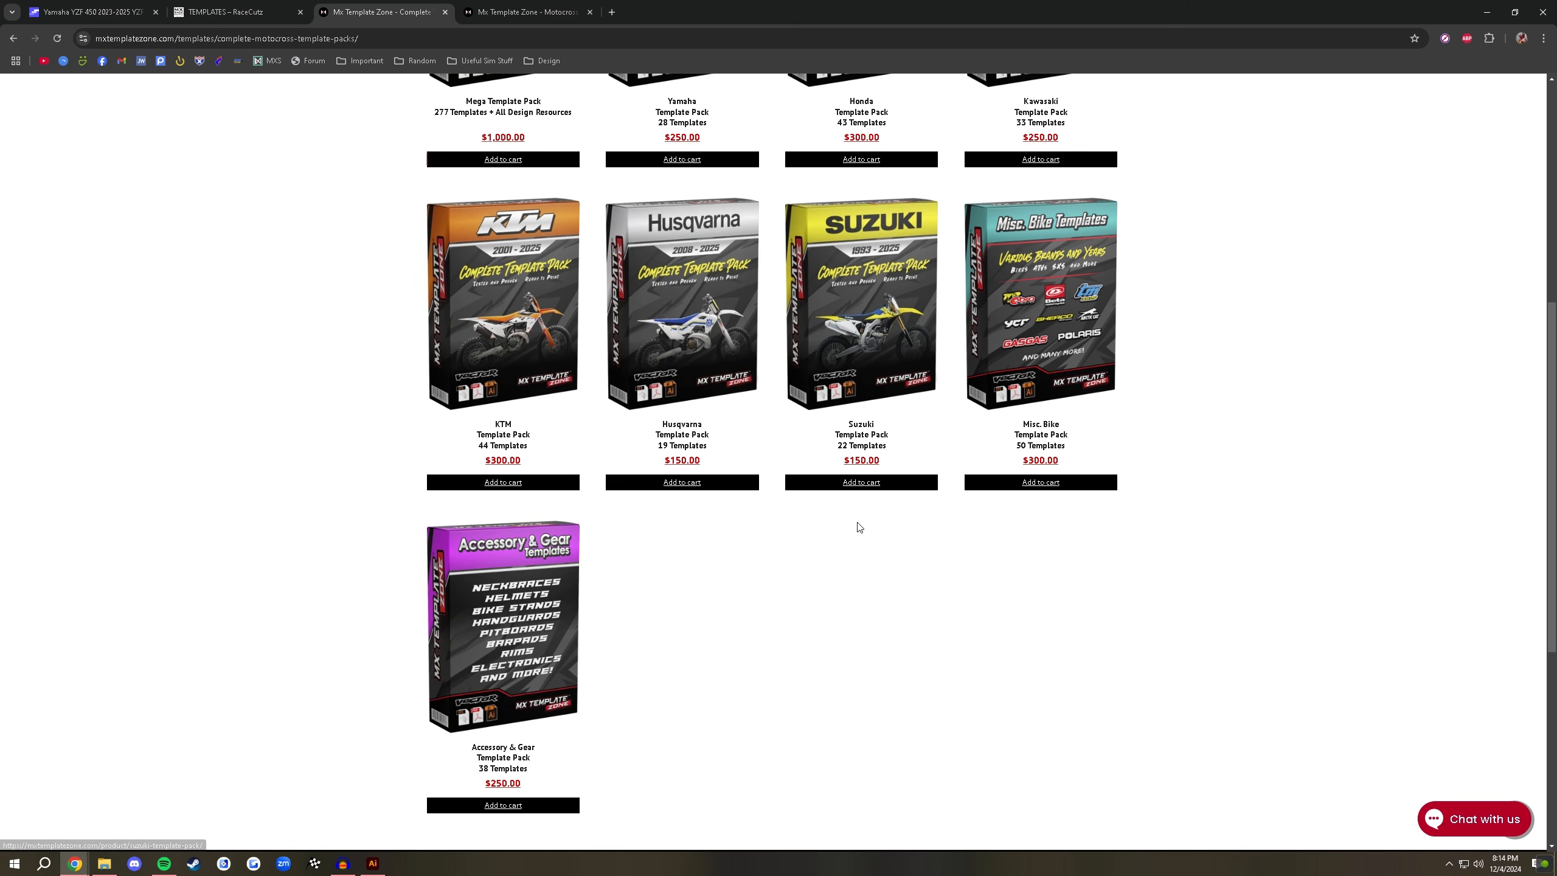
scroll(681, 539, "up", 7)
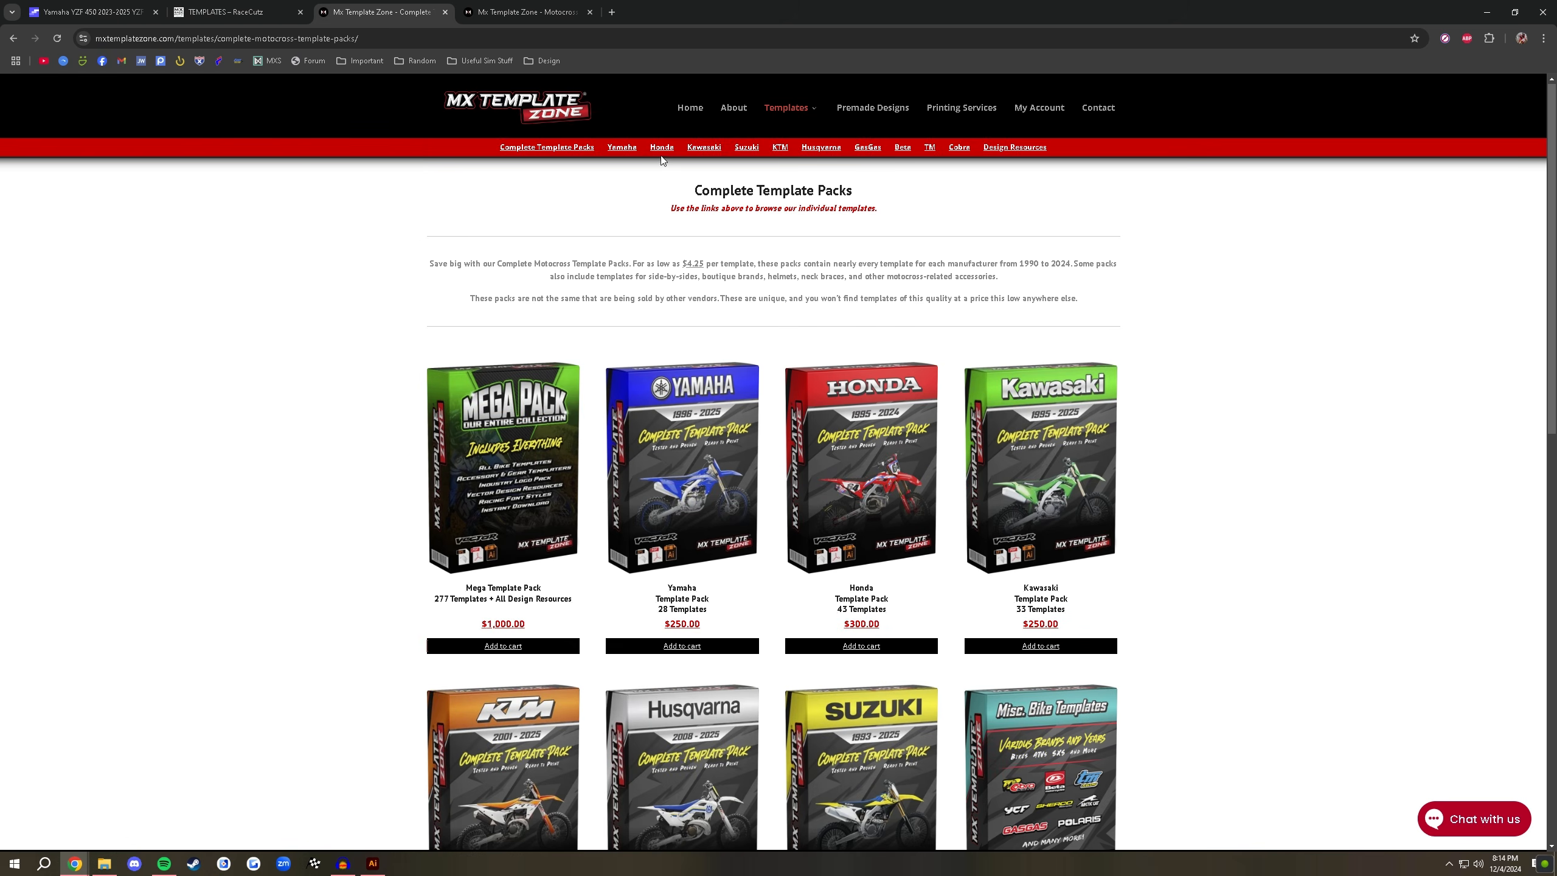
left_click(622, 149)
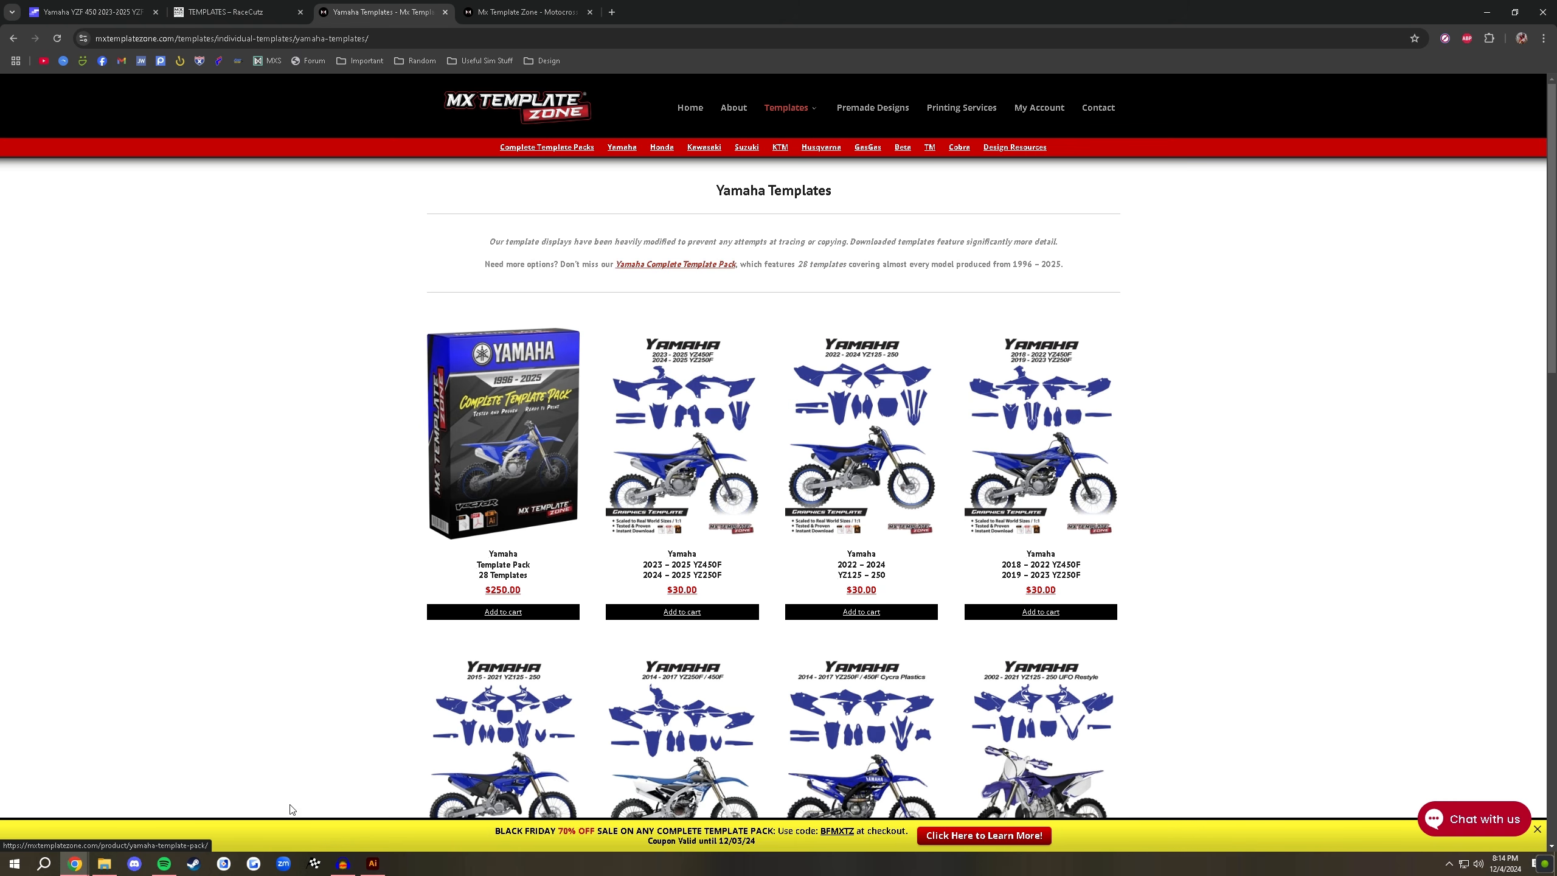
- Switch to Illustrator and inspect the vector edges of the white Salem Construction Roofing Experts logo beside the artboard at high magnification
left_click(373, 863)
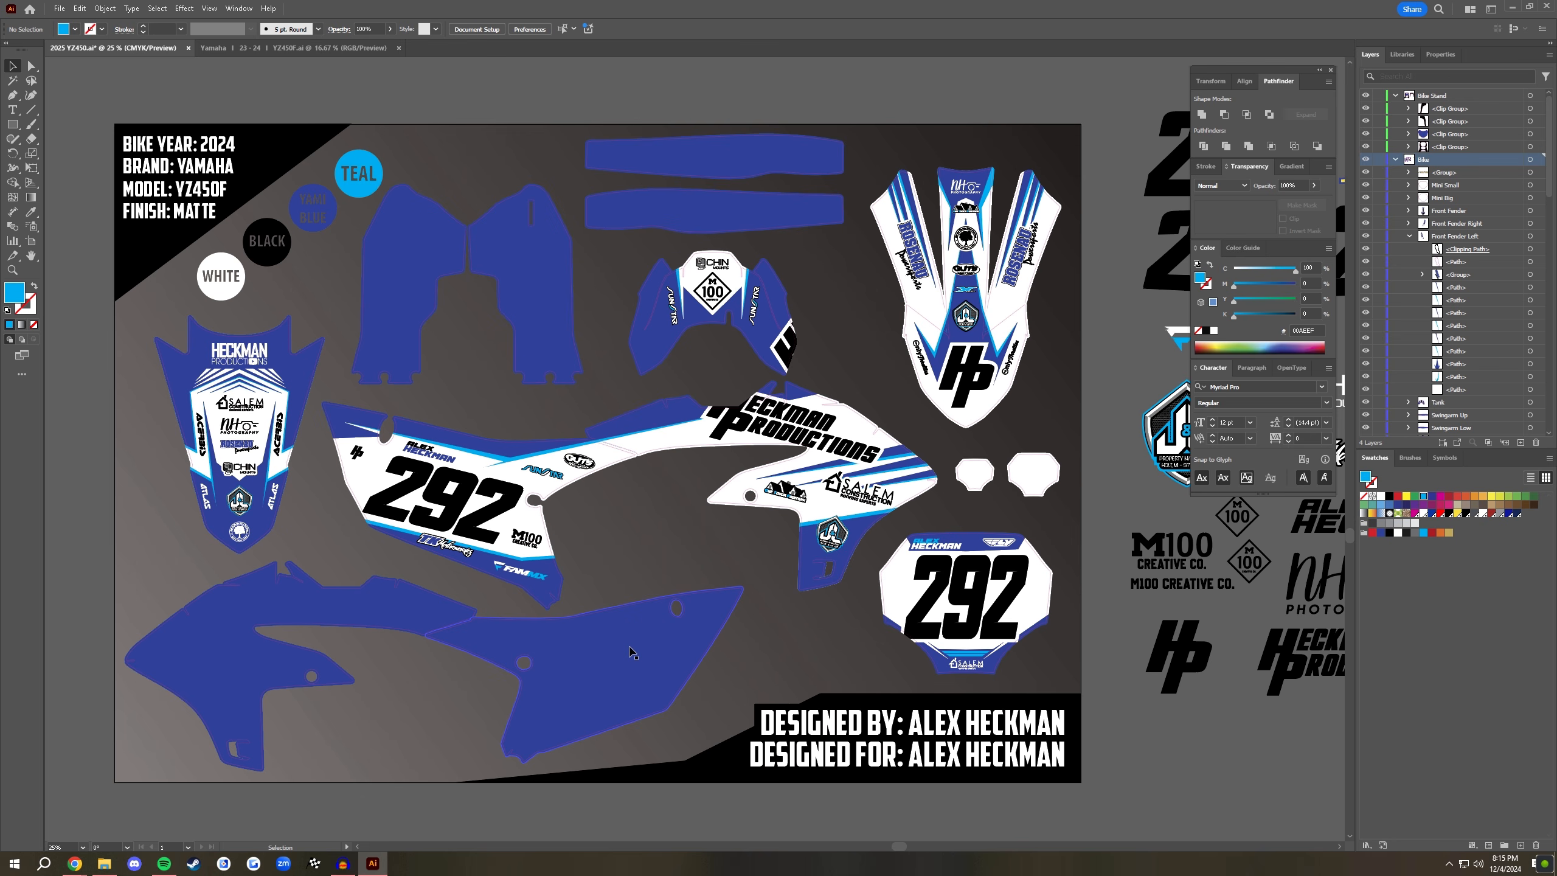
left_click_drag(925, 499, 144, 506)
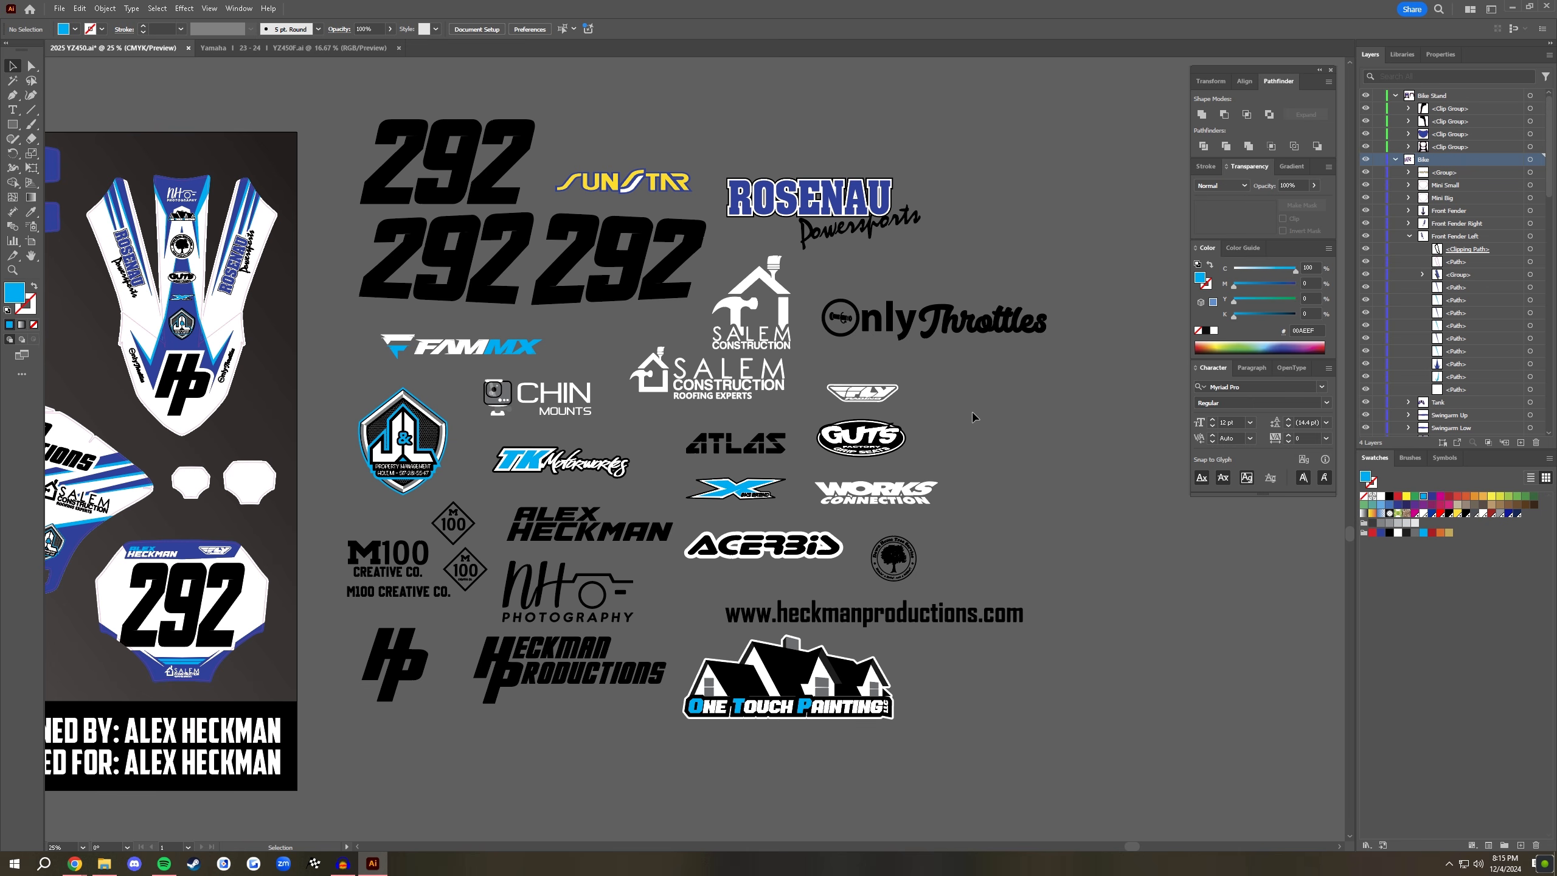
left_click(753, 395)
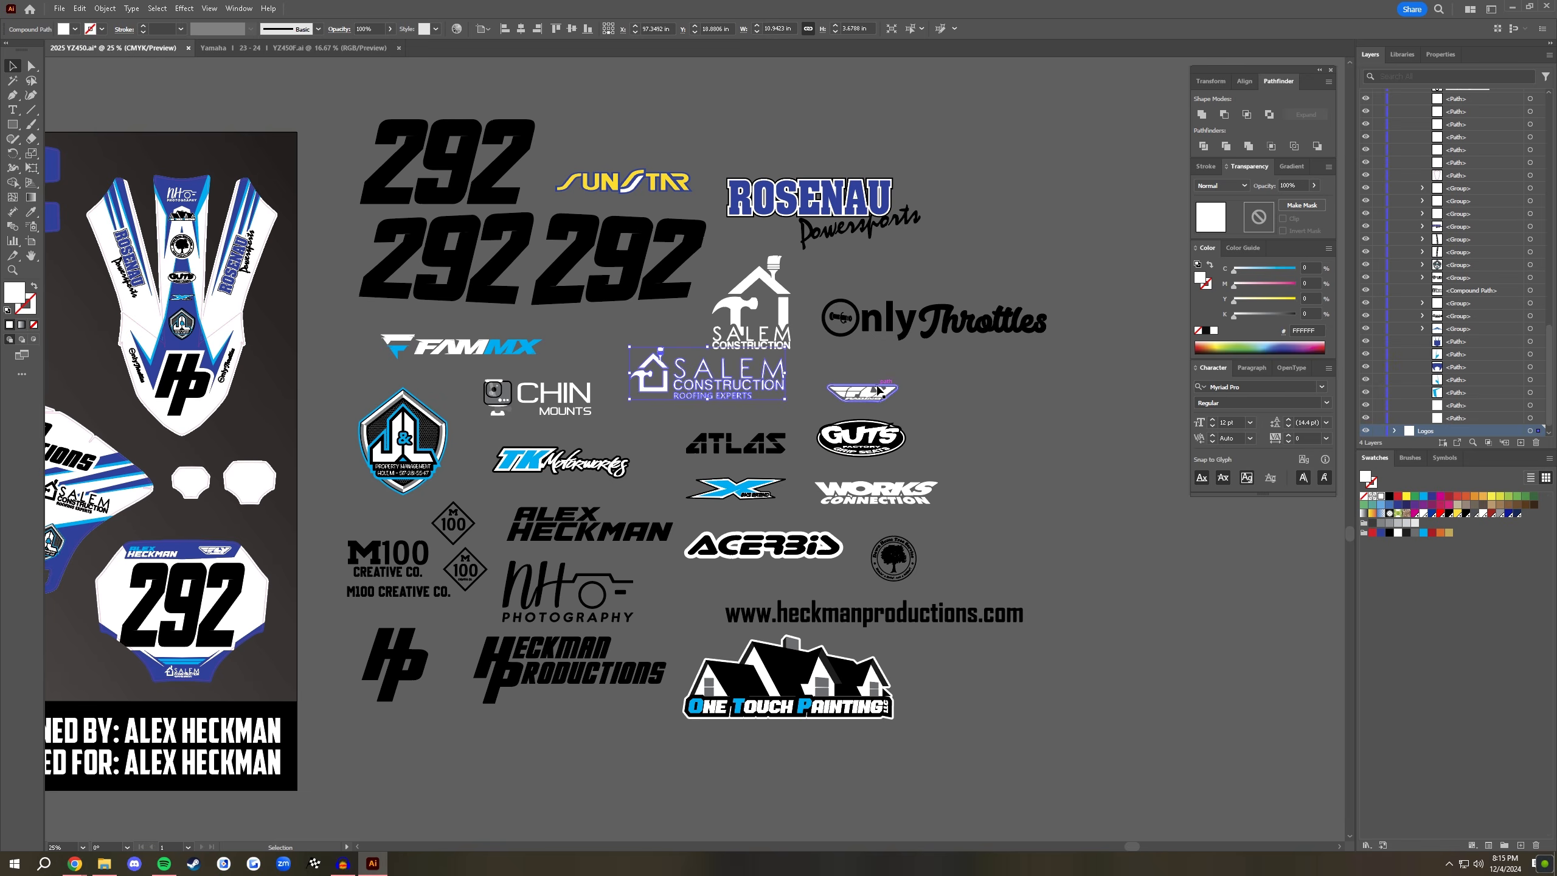
key("ctrl+=")
key("ctrl+=")
key("ctrl+=")
key("ctrl+=")
key("ctrl+=")
key("ctrl+=")
key("ctrl+=")
key("ctrl+=")
key("ctrl+=")
key("ctrl+=")
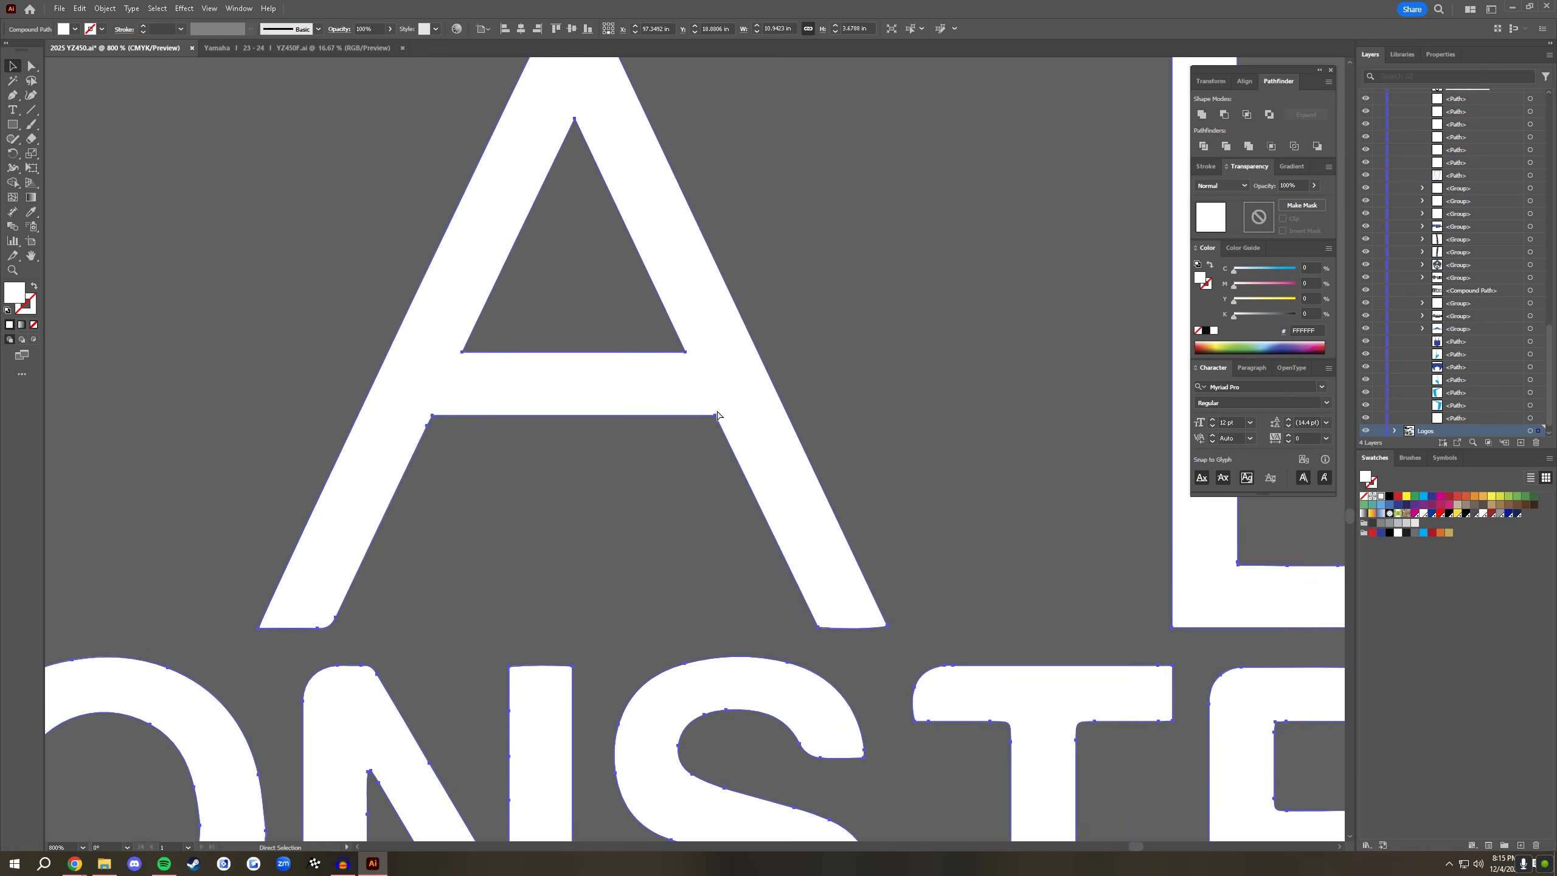
key("ctrl+=")
key("ctrl+=")
key("ctrl+=")
key("ctrl+=")
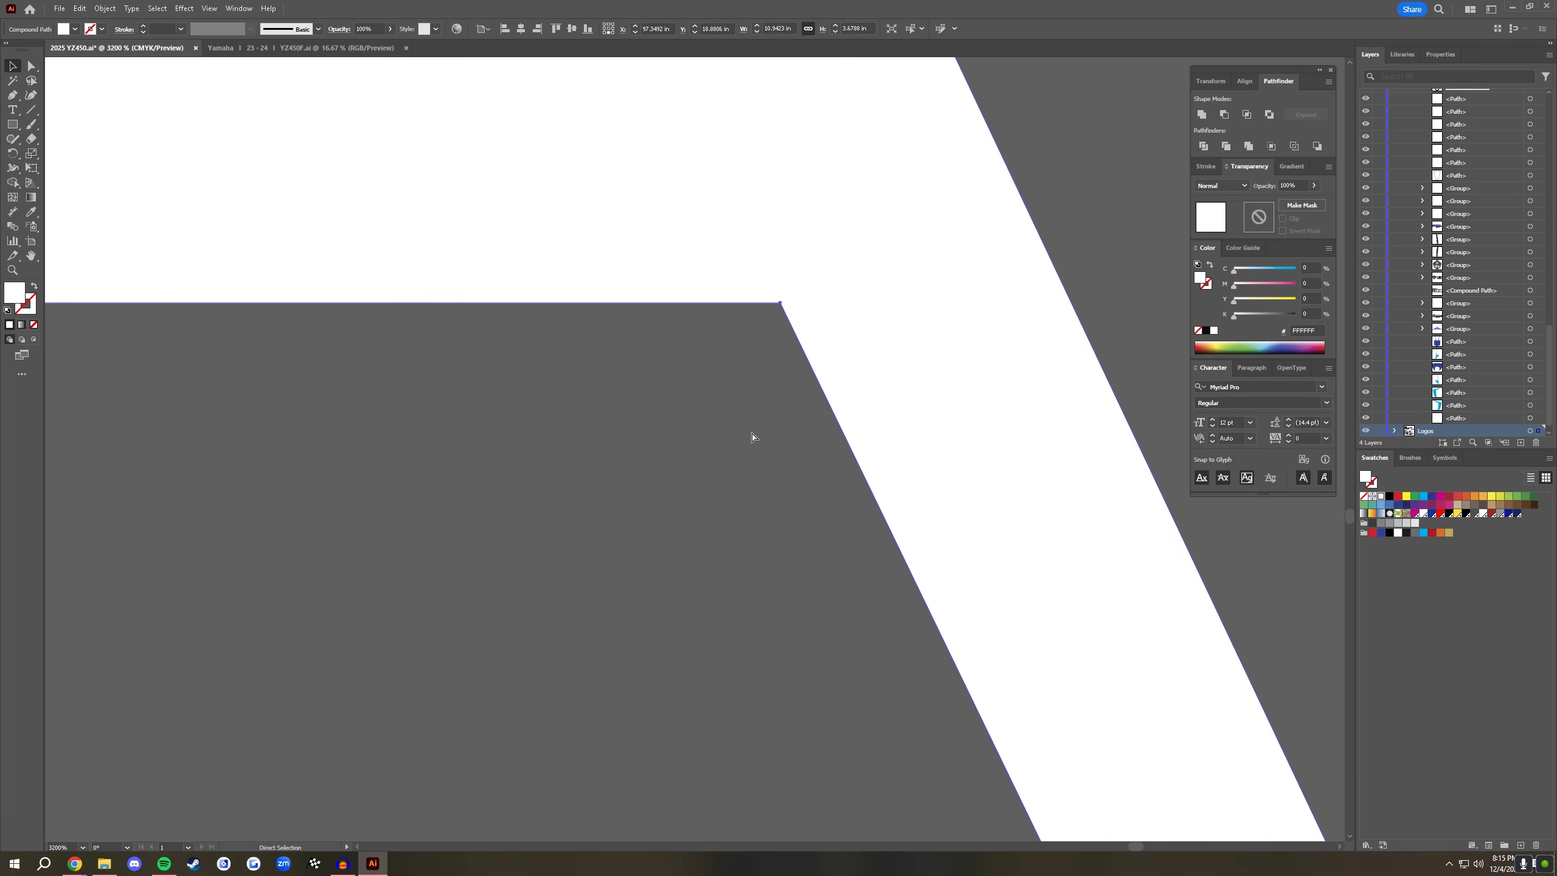
key("ctrl+minus")
key("ctrl+minus")
key("ctrl+minus")
key("ctrl+minus")
key("ctrl+minus")
key("ctrl+minus")
key("ctrl+minus")
key("ctrl+minus")
key("ctrl+minus")
key("ctrl+minus")
key("ctrl+minus")
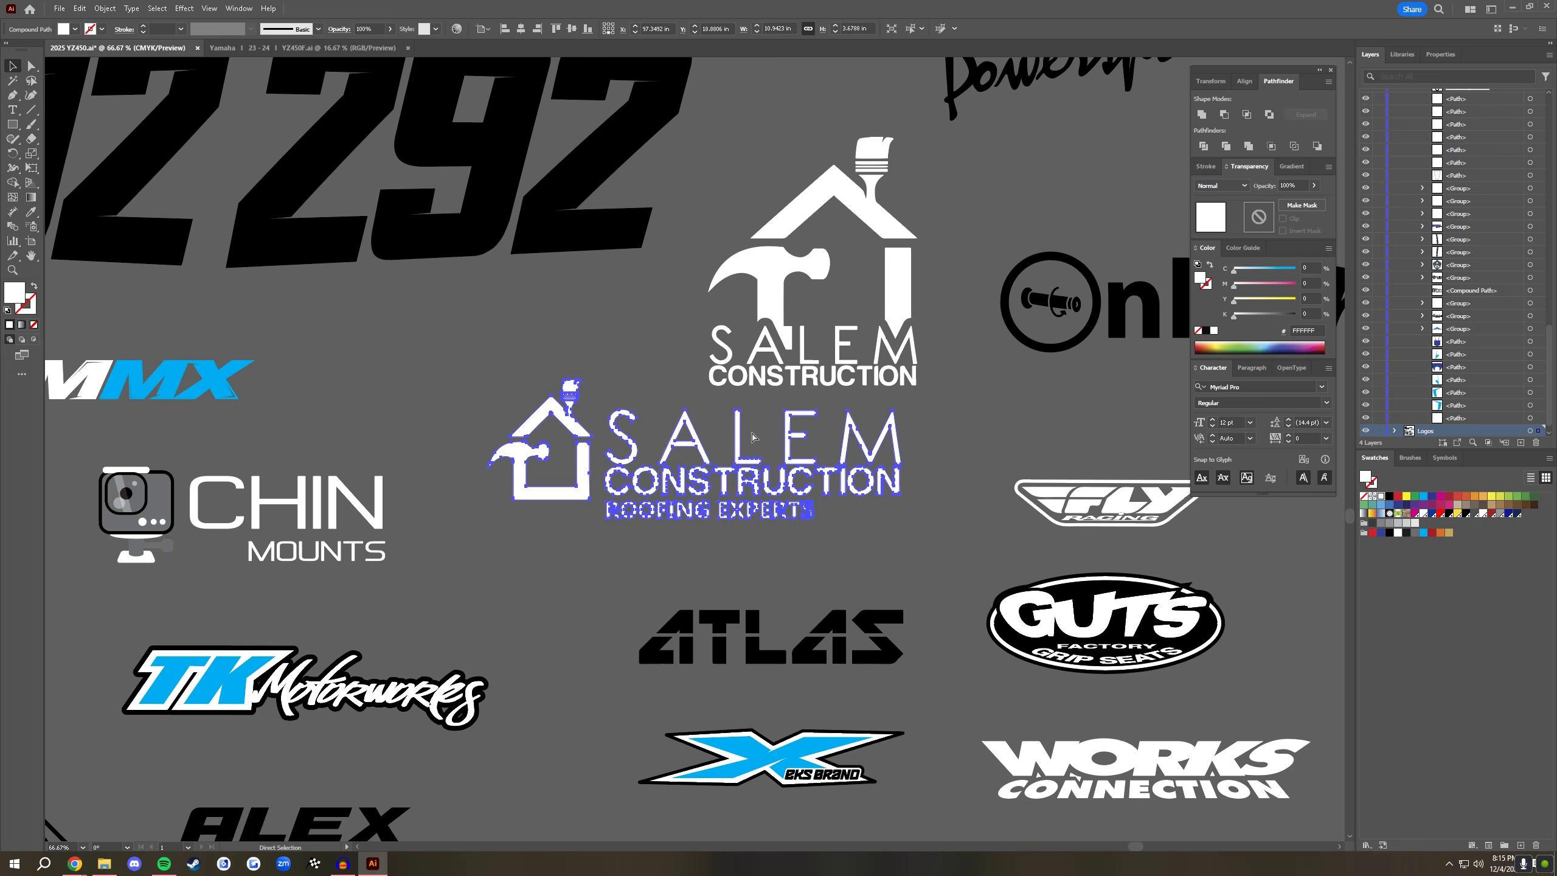
key("ctrl+minus")
key("ctrl+minus")
key("ctrl+minus")
left_click(980, 500)
- Examine the Rosenau Powersports logo up close, and return the view to the bike graphics artboard
left_click_drag(735, 525, 970, 448)
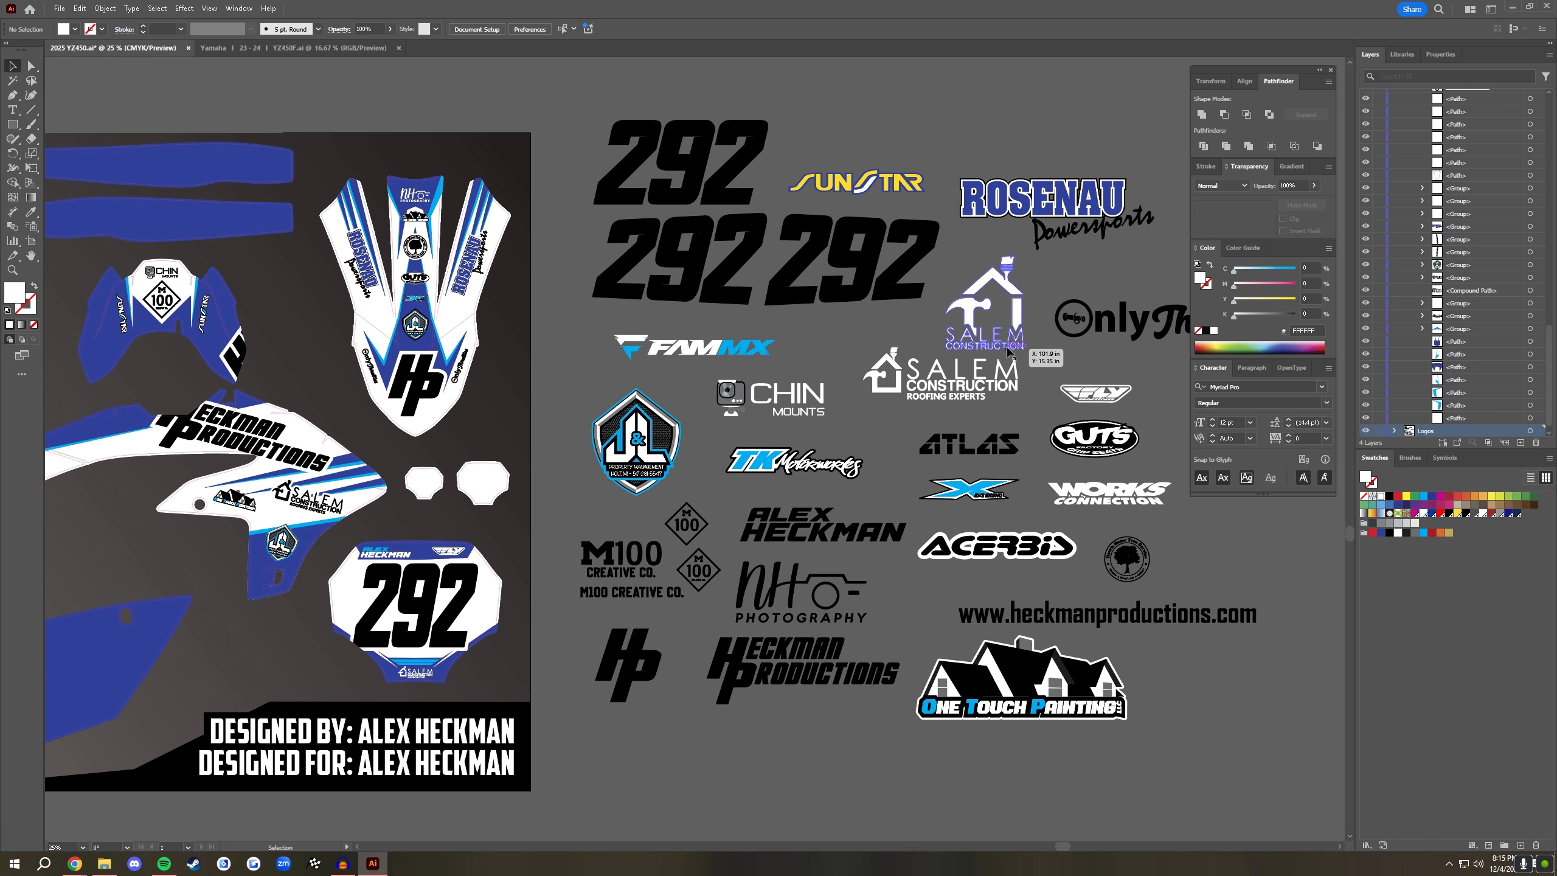
left_click_drag(1064, 263, 697, 426)
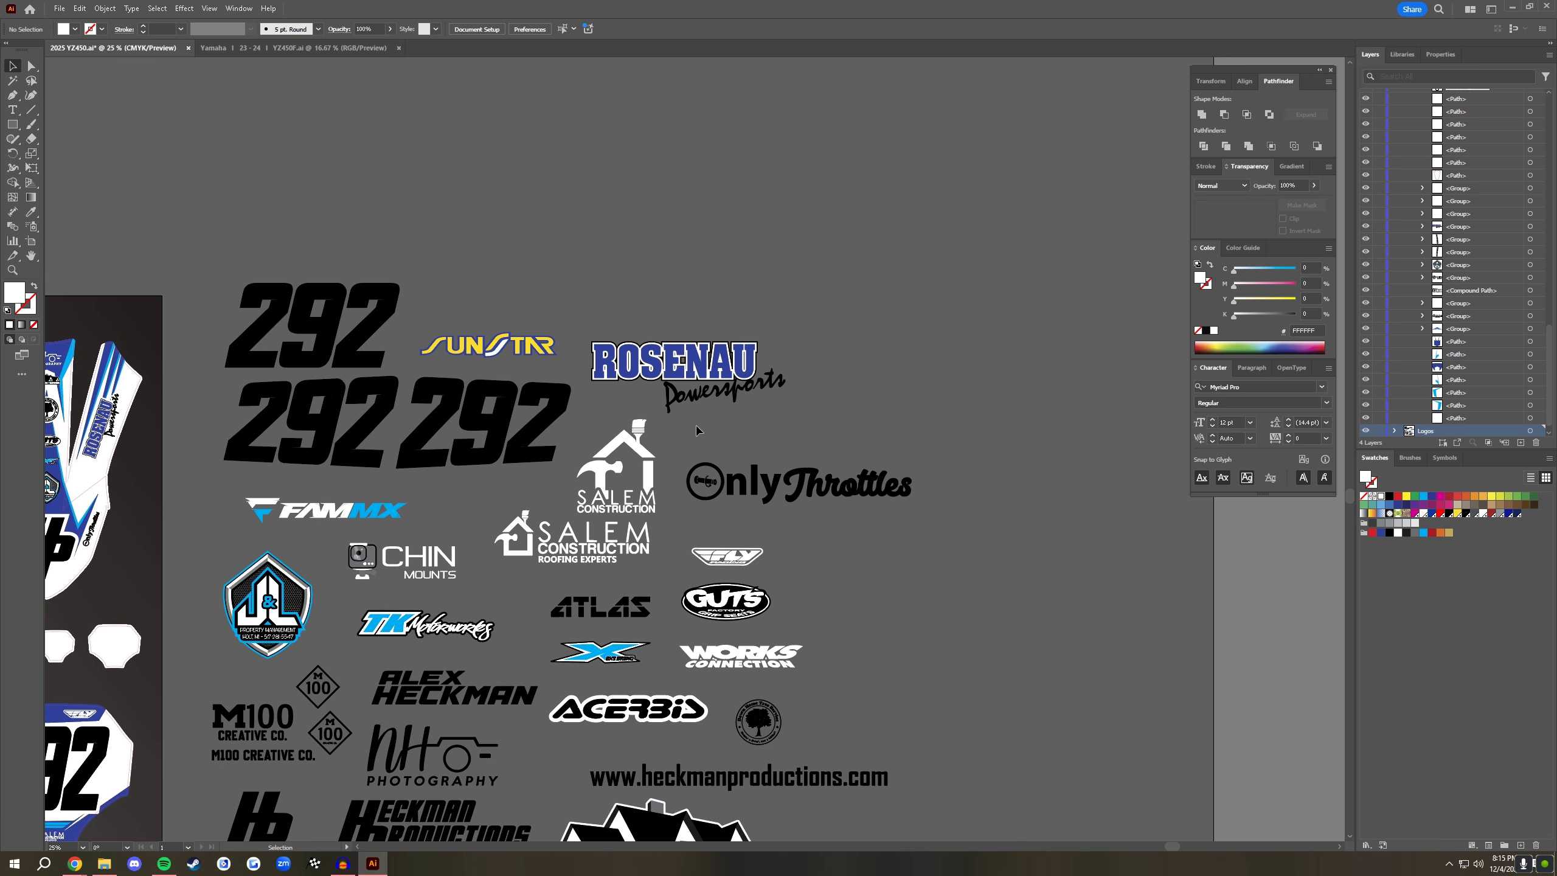
left_click(680, 362)
scroll(680, 334, "up", 4)
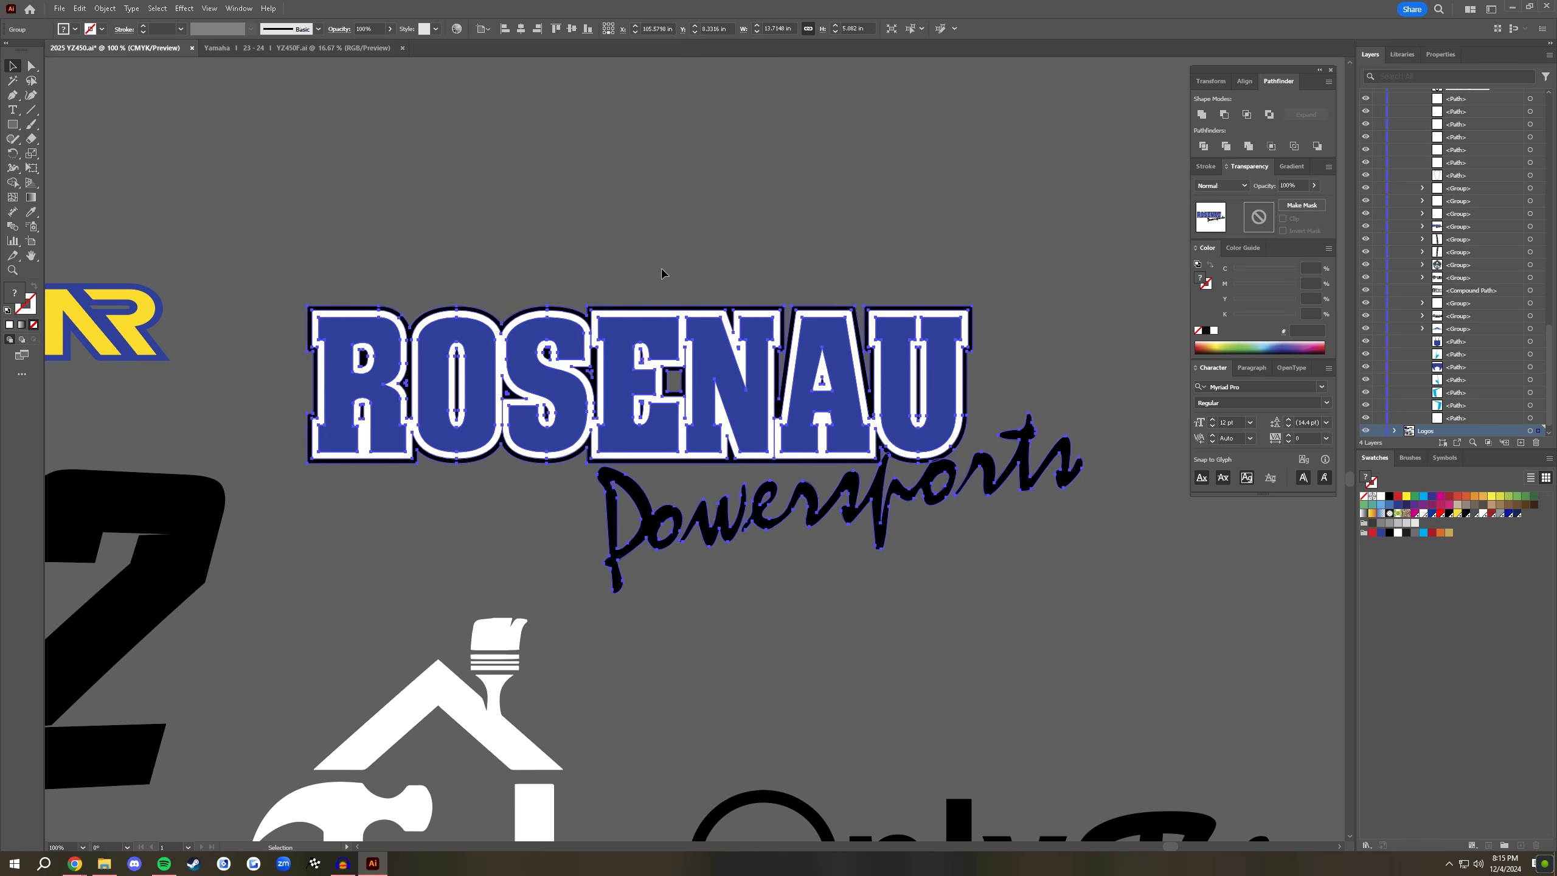
left_click(662, 273)
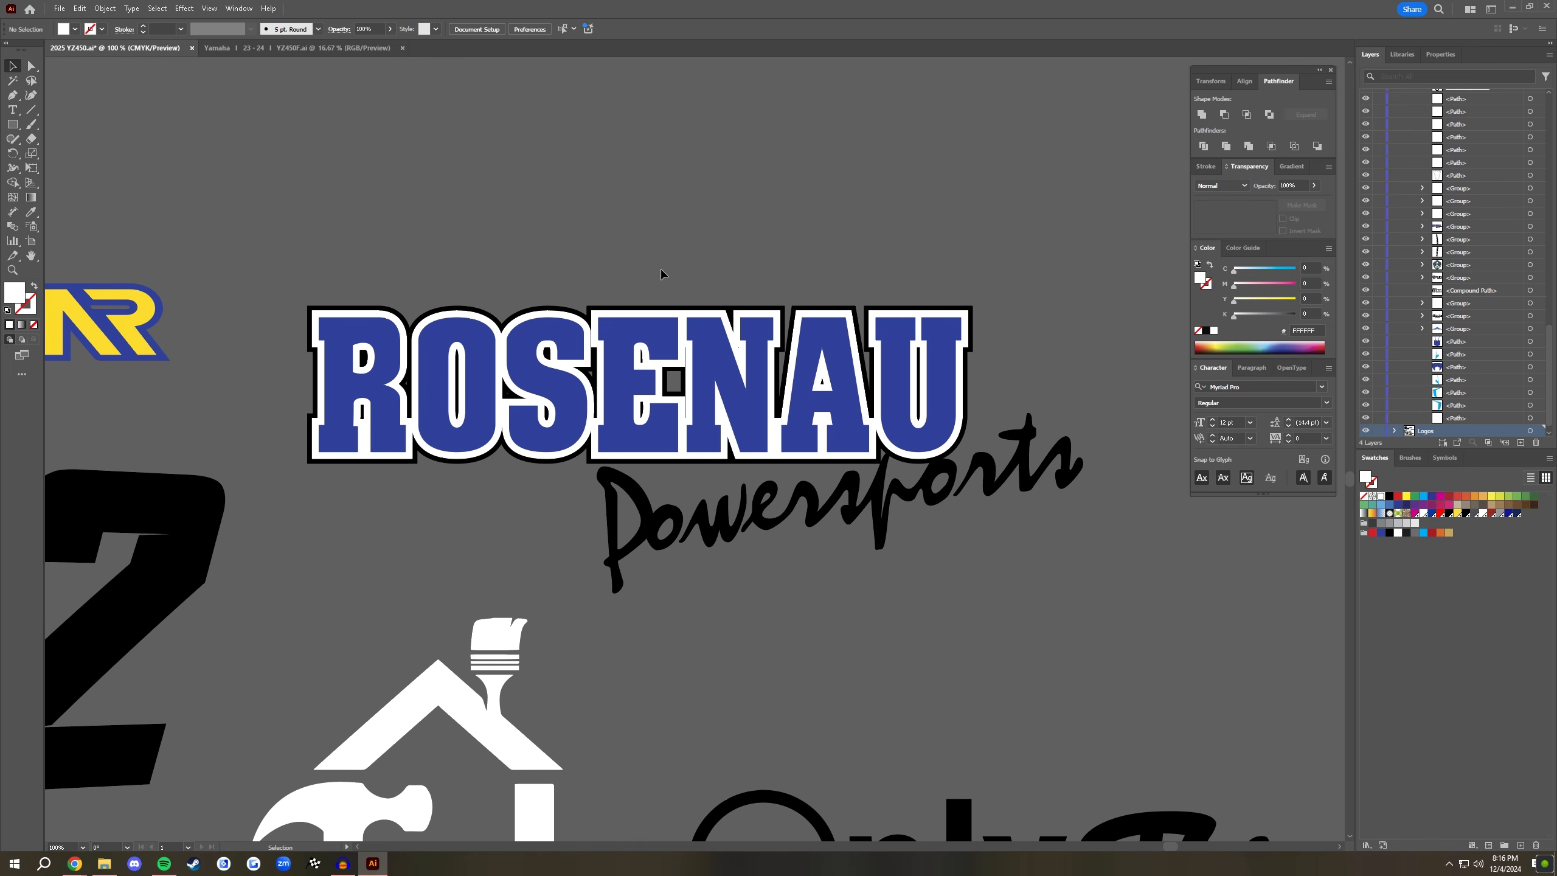
scroll(662, 273, "down", 5)
left_click_drag(676, 451, 937, 371)
key("ctrl+=")
left_click_drag(885, 428, 938, 366)
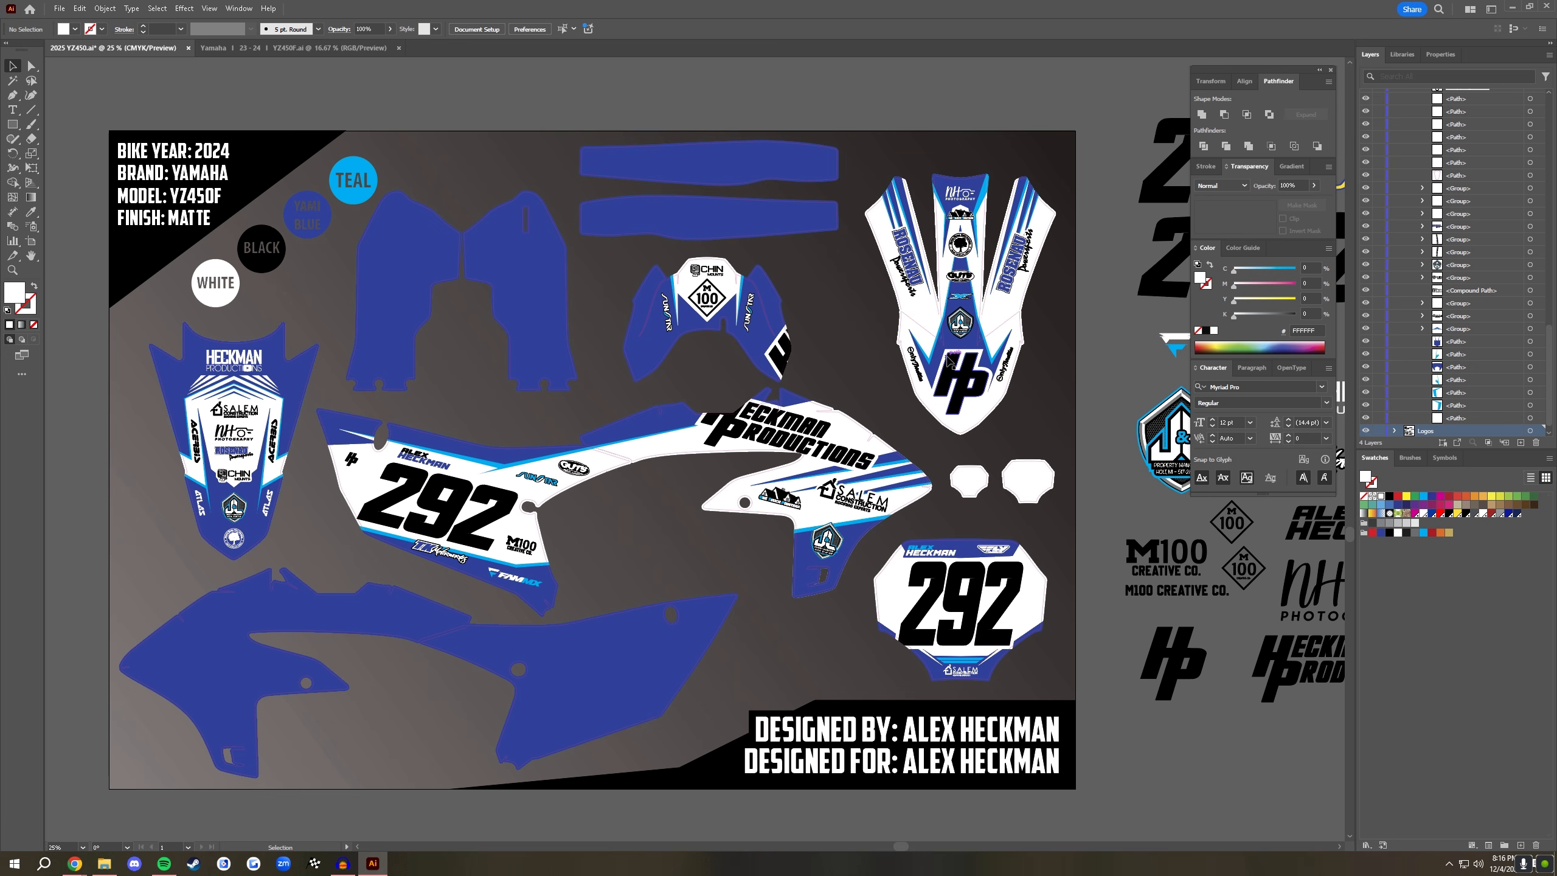
- Switch to Chrome and view the Industry Logo Pack product page on the MX Template Zone site
mouse_move(75, 864)
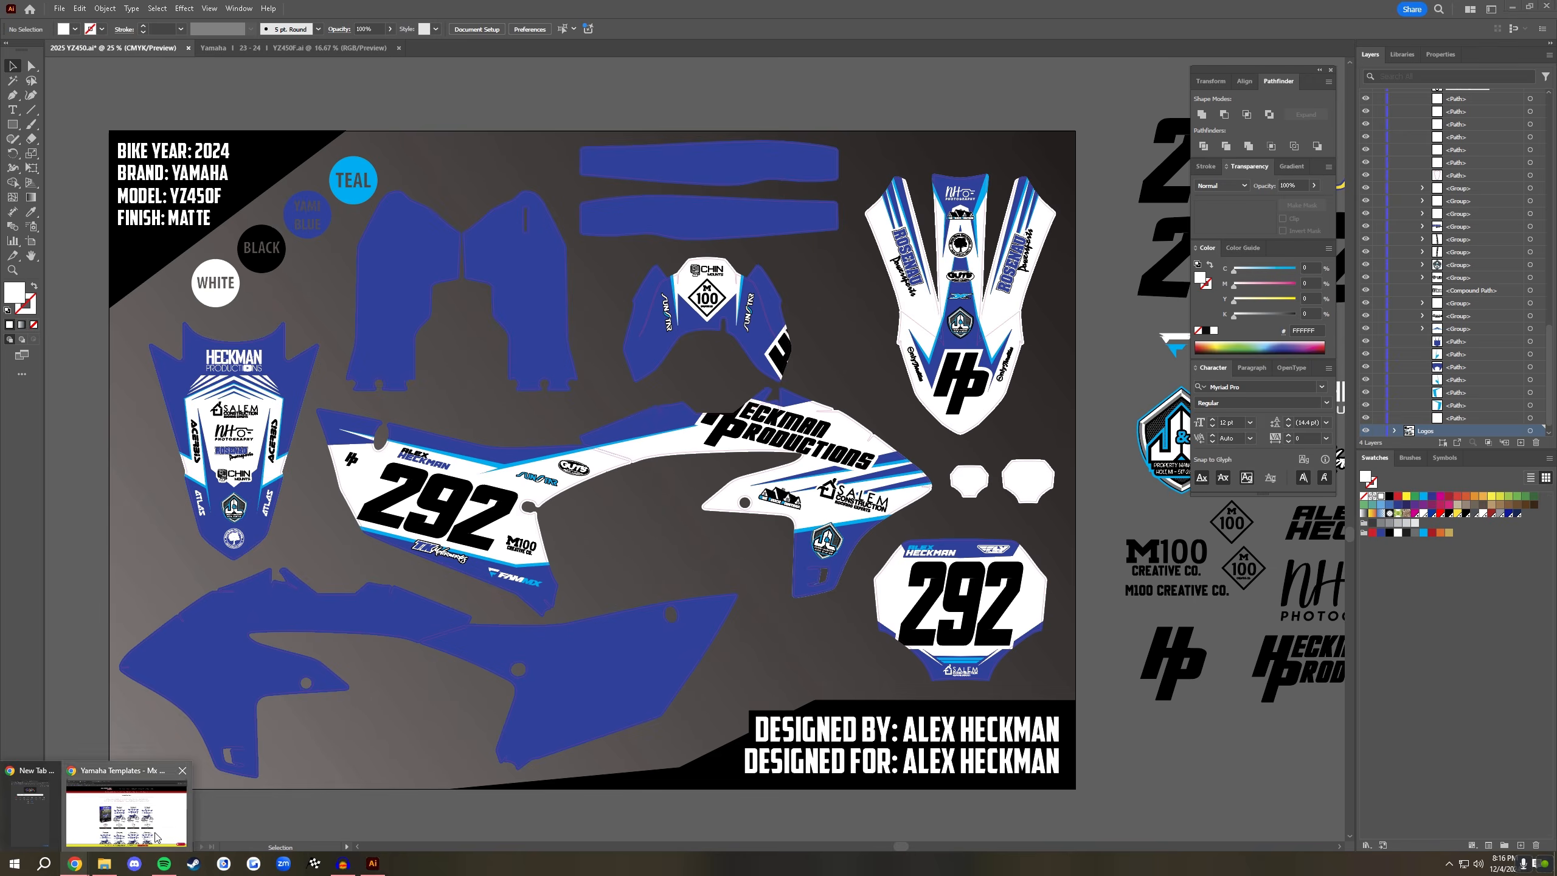
left_click(156, 837)
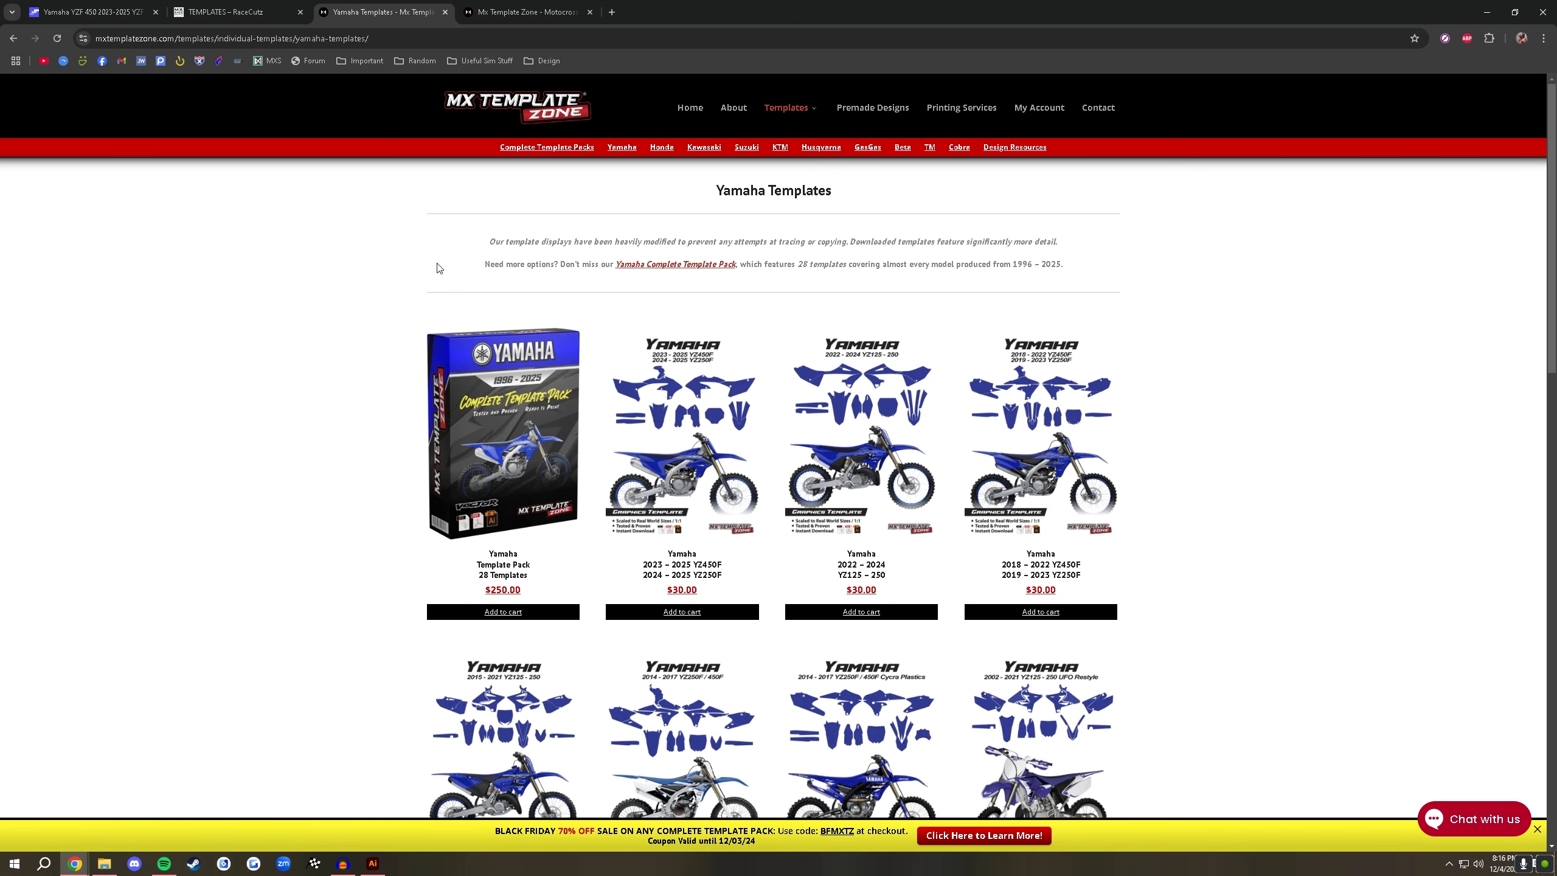
left_click(507, 9)
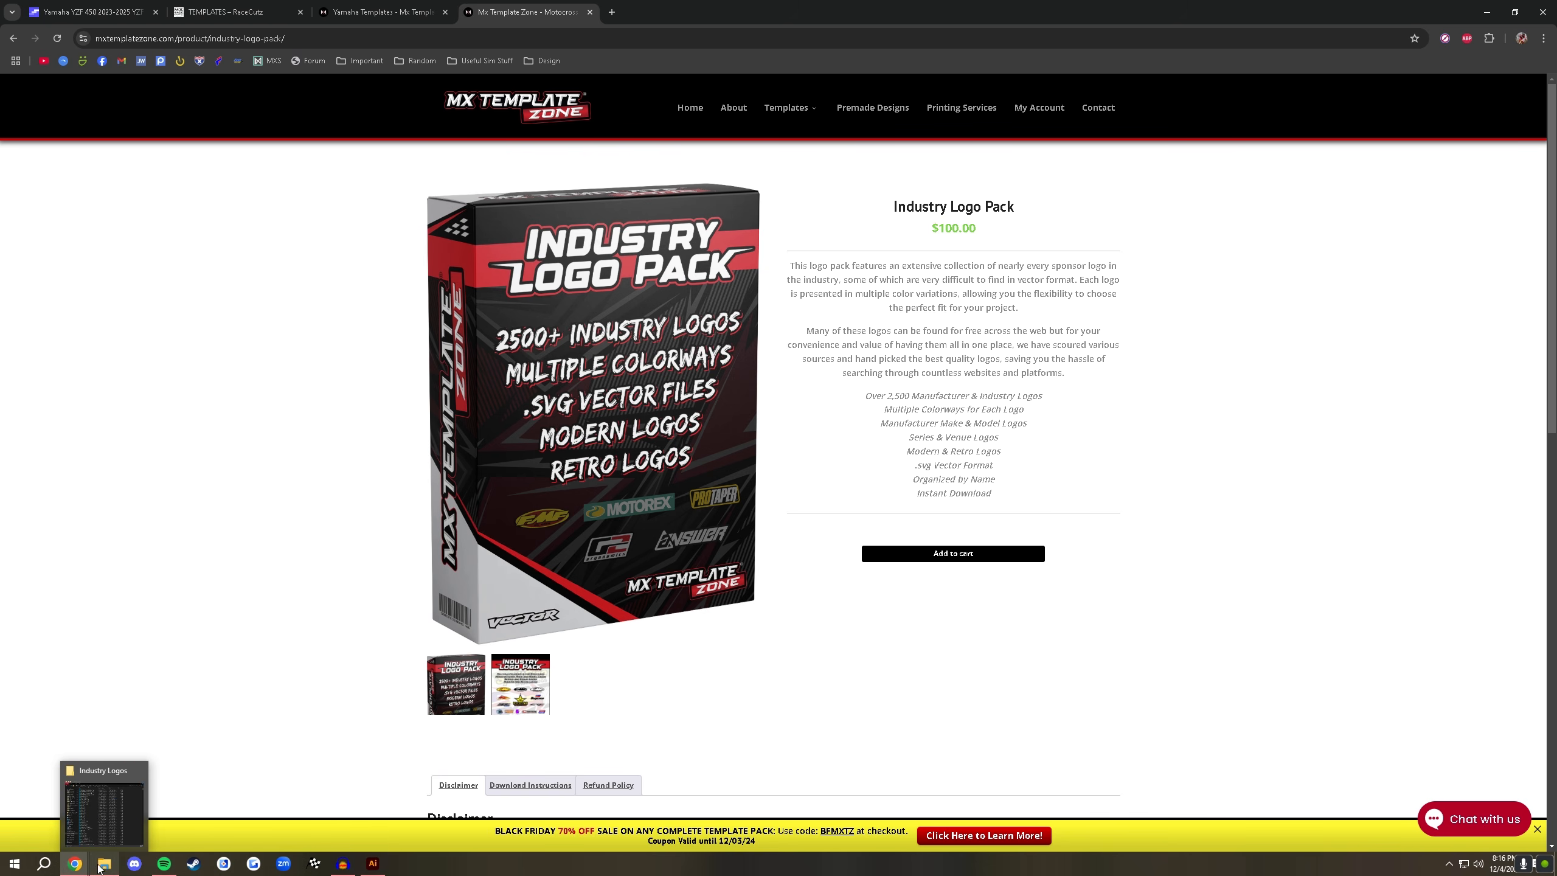
- Look through the SVG files in the local Industry Logos folder in File Explorer, and return to Illustrator
left_click_drag(757, 174, 768, 151)
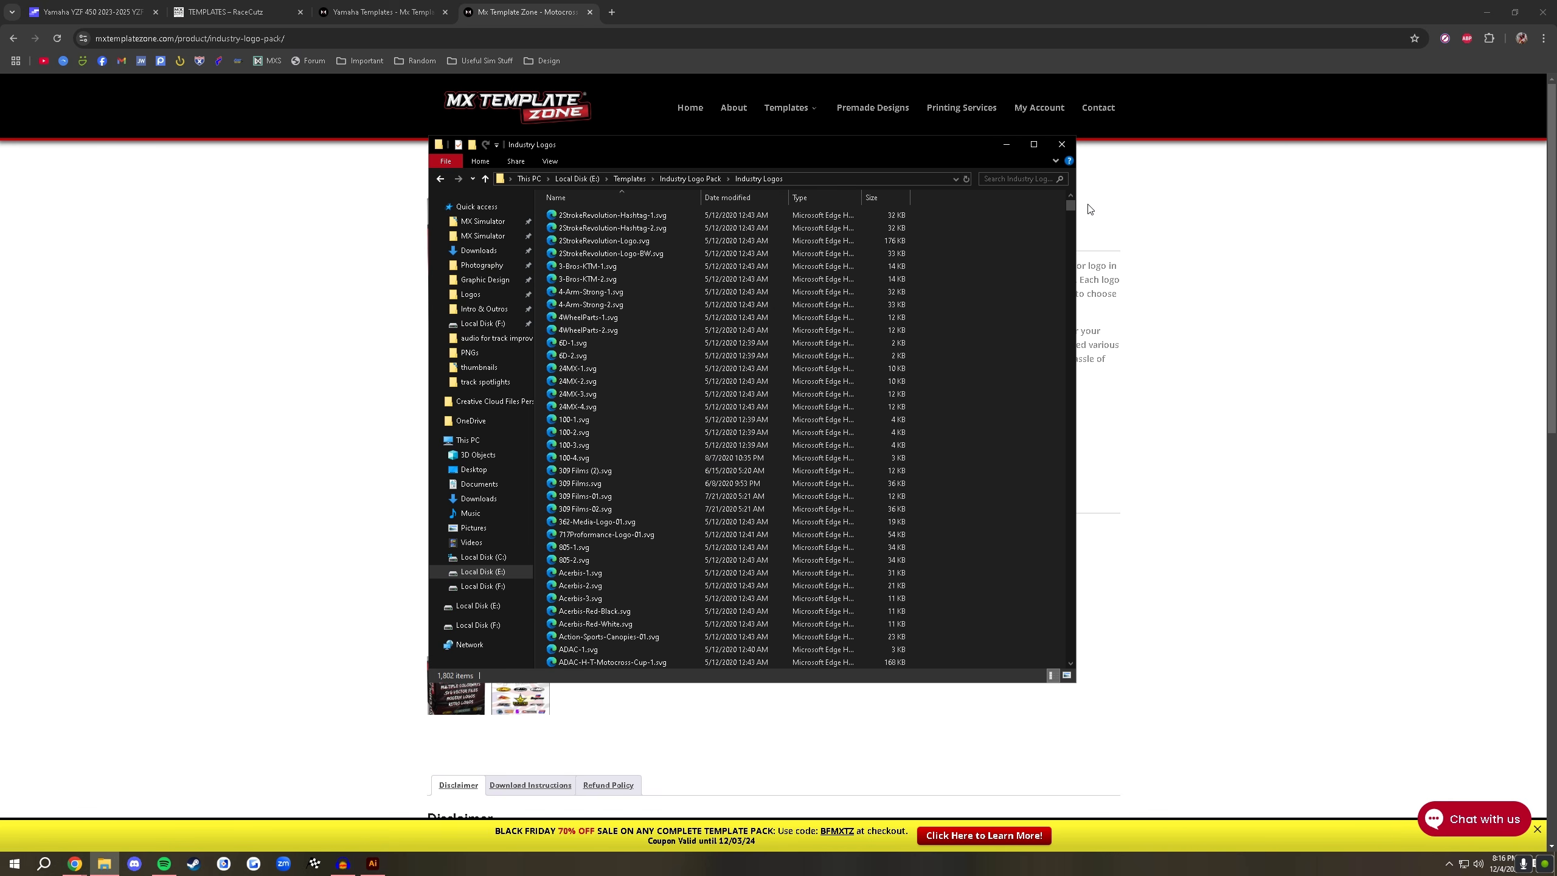
left_click_drag(1070, 205, 1082, 361)
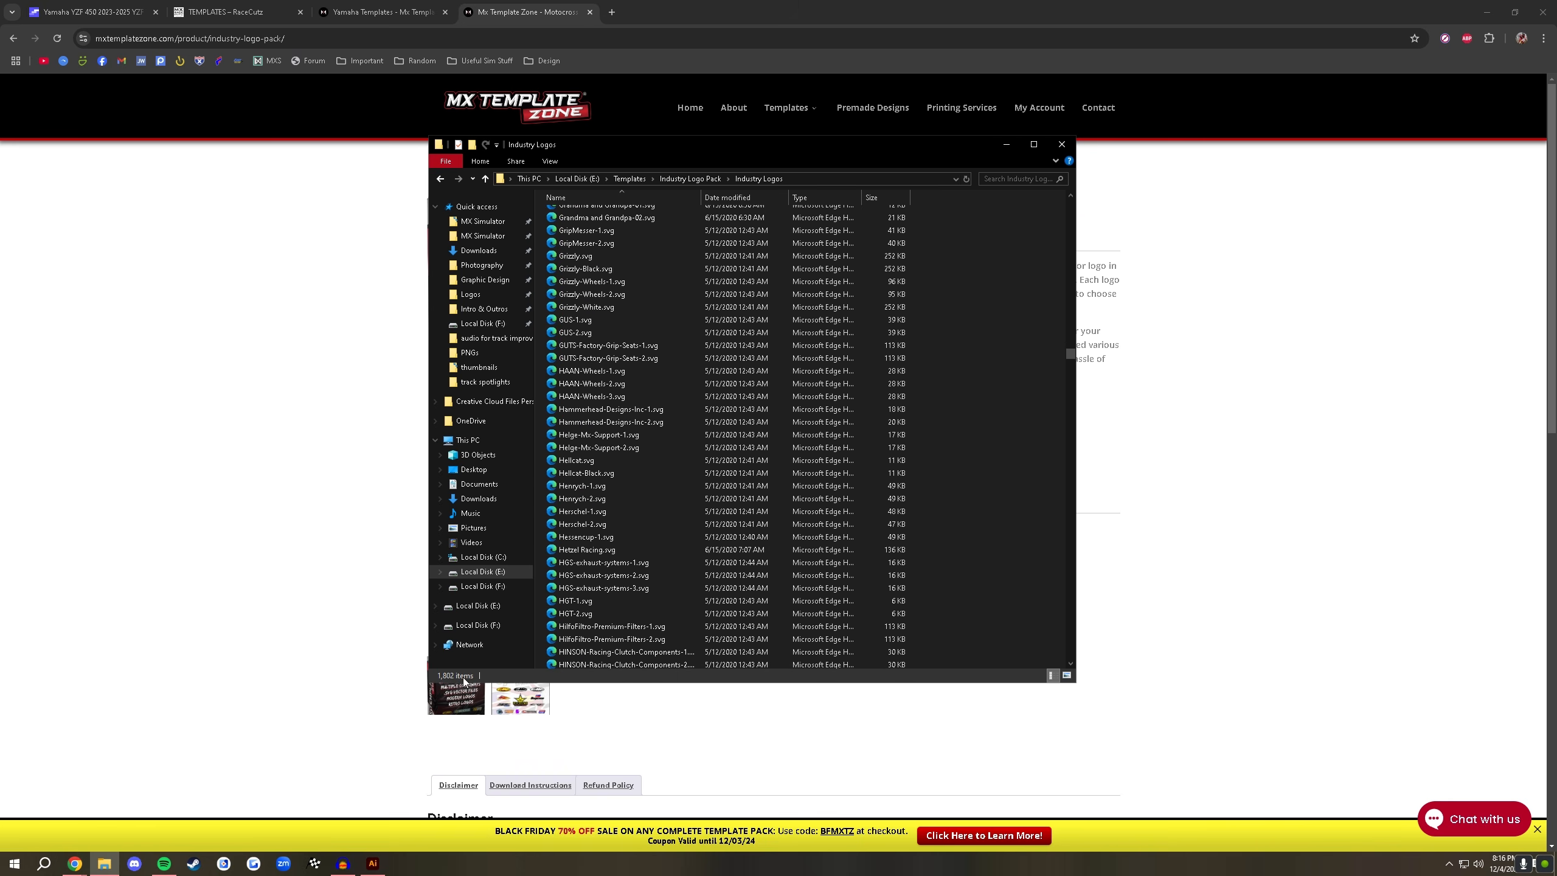
left_click(1062, 144)
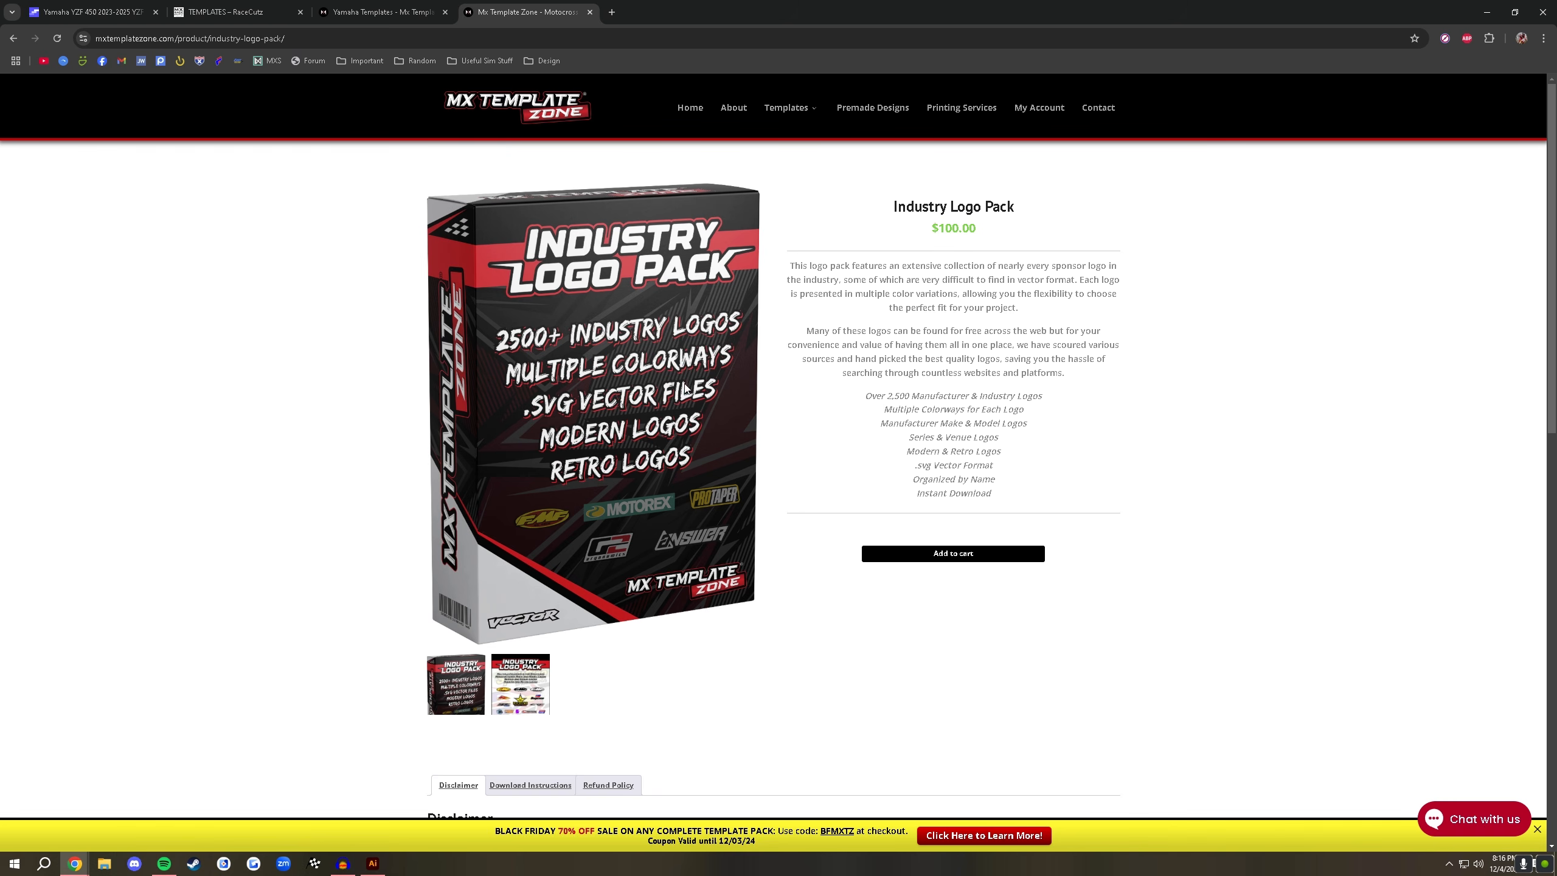
left_click(372, 862)
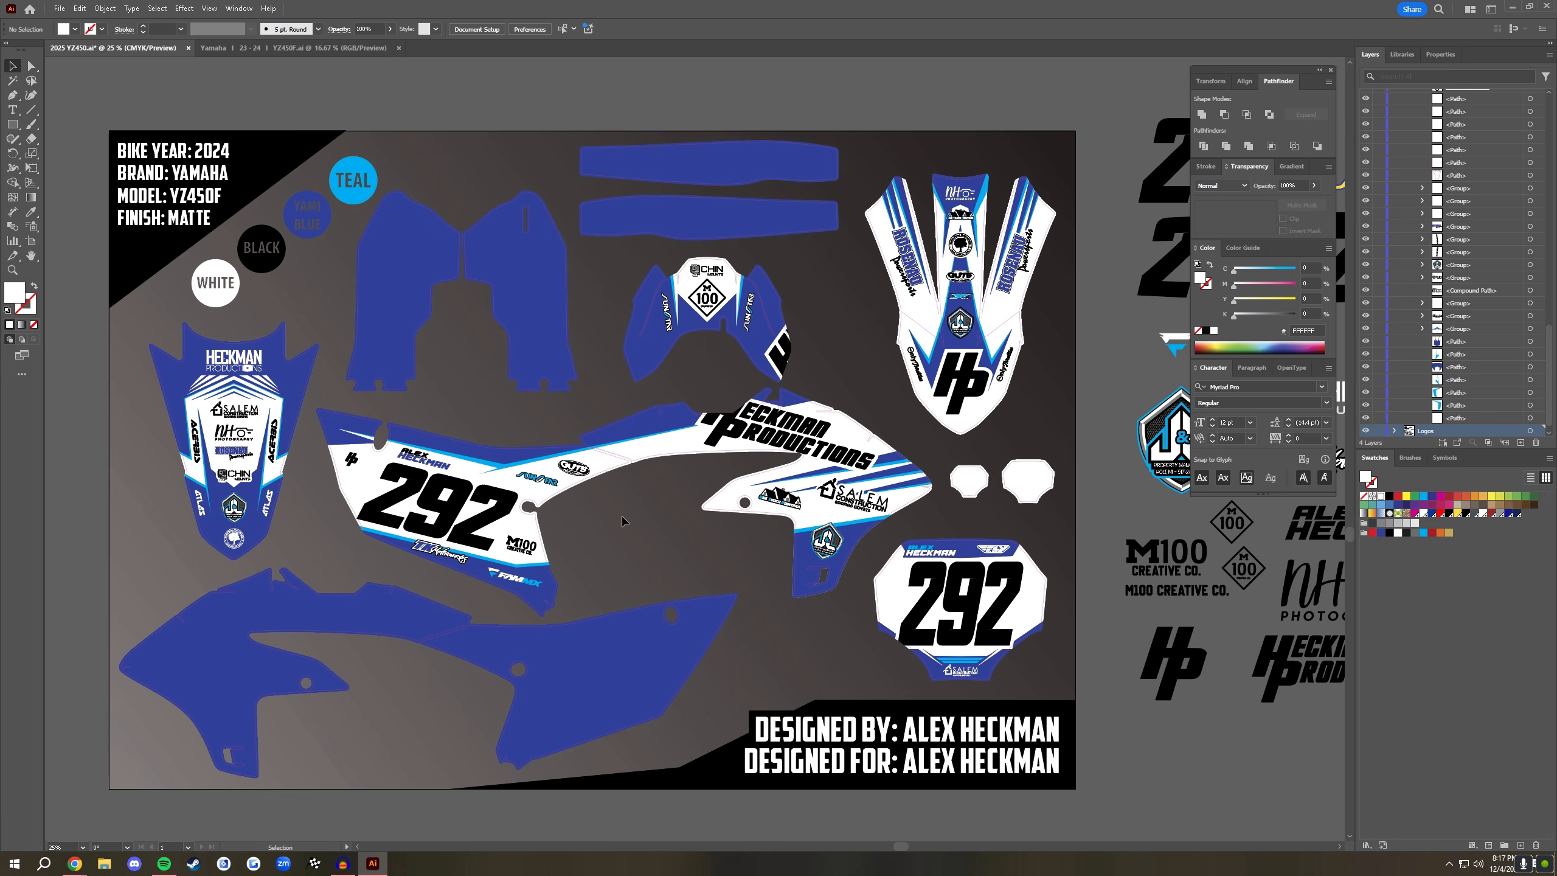
- Examine the bike graphics' magenta cut lines, and view the front number plate shape in the Yamaha YZ450F template document
scroll(622, 521, "up", 5)
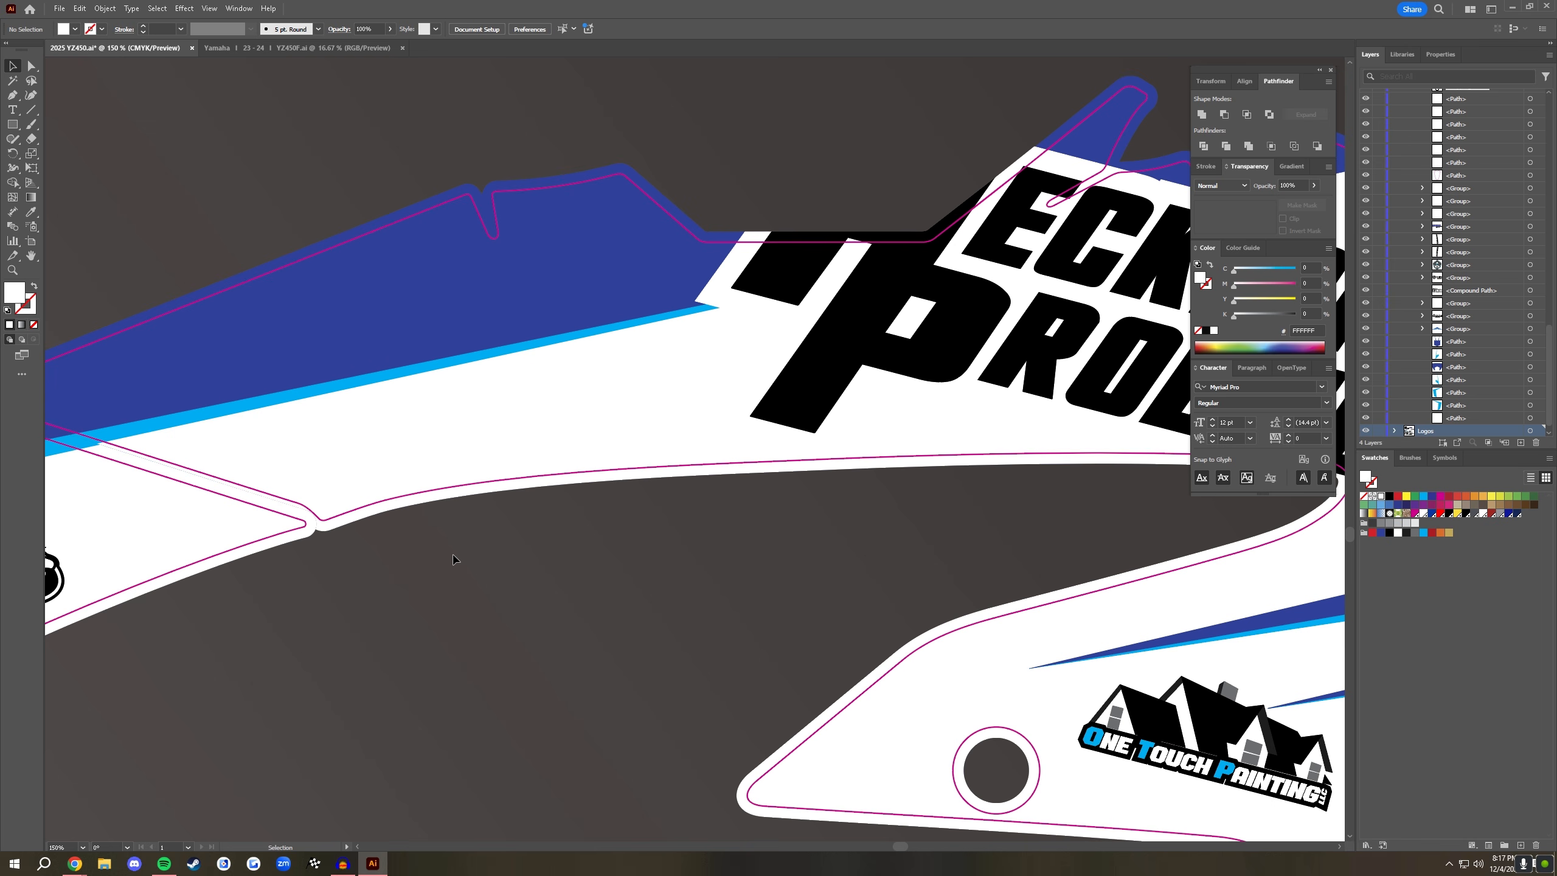
left_click(289, 48)
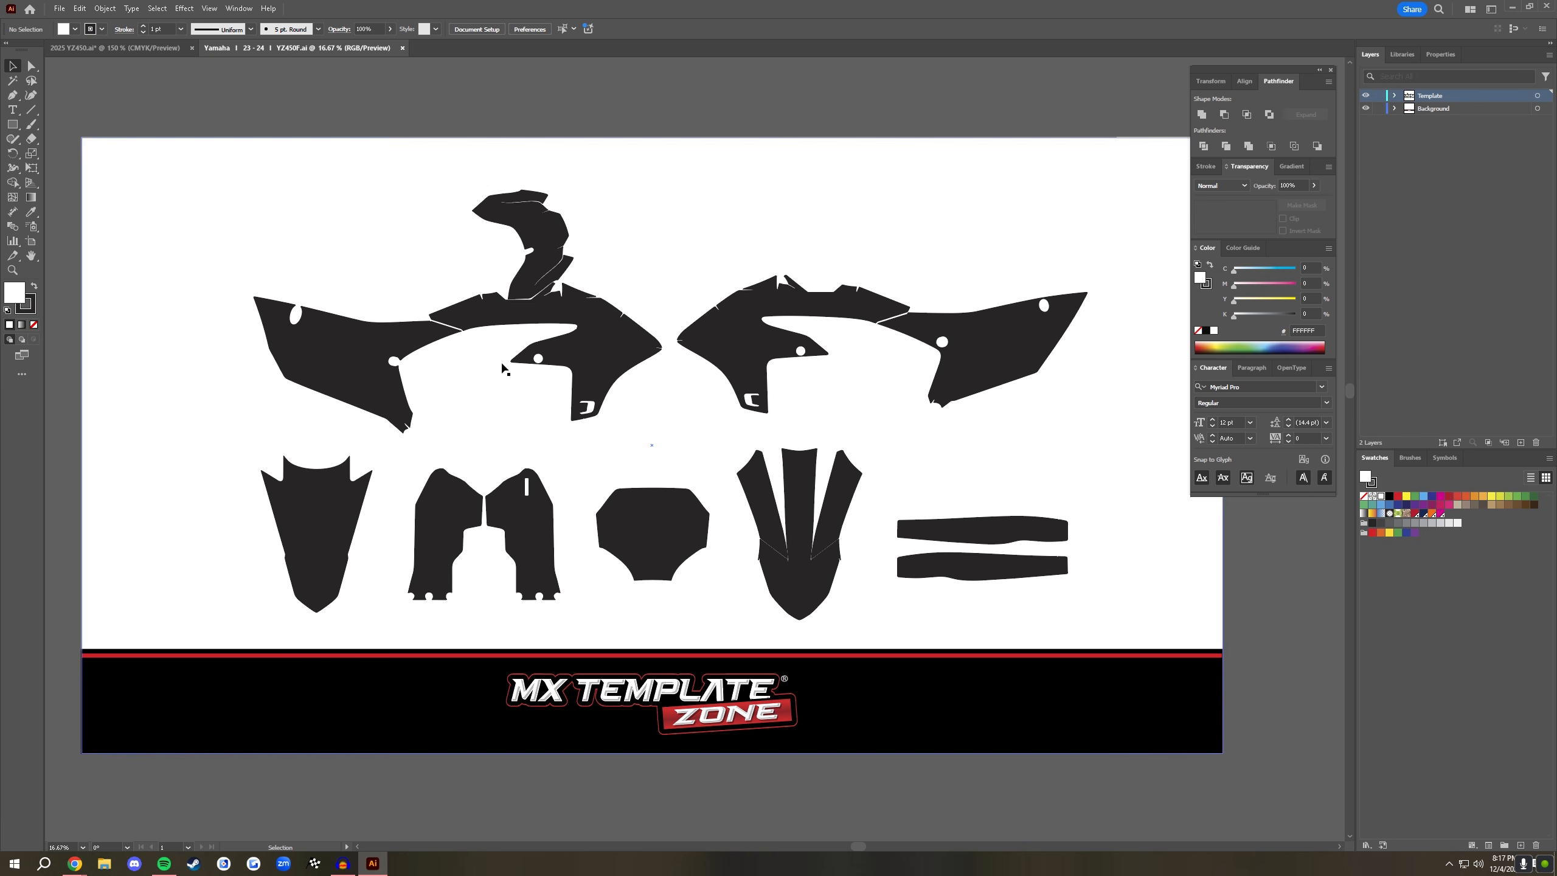
left_click(704, 411)
key("ctrl+equal")
key("ctrl+equal")
key("ctrl+equal")
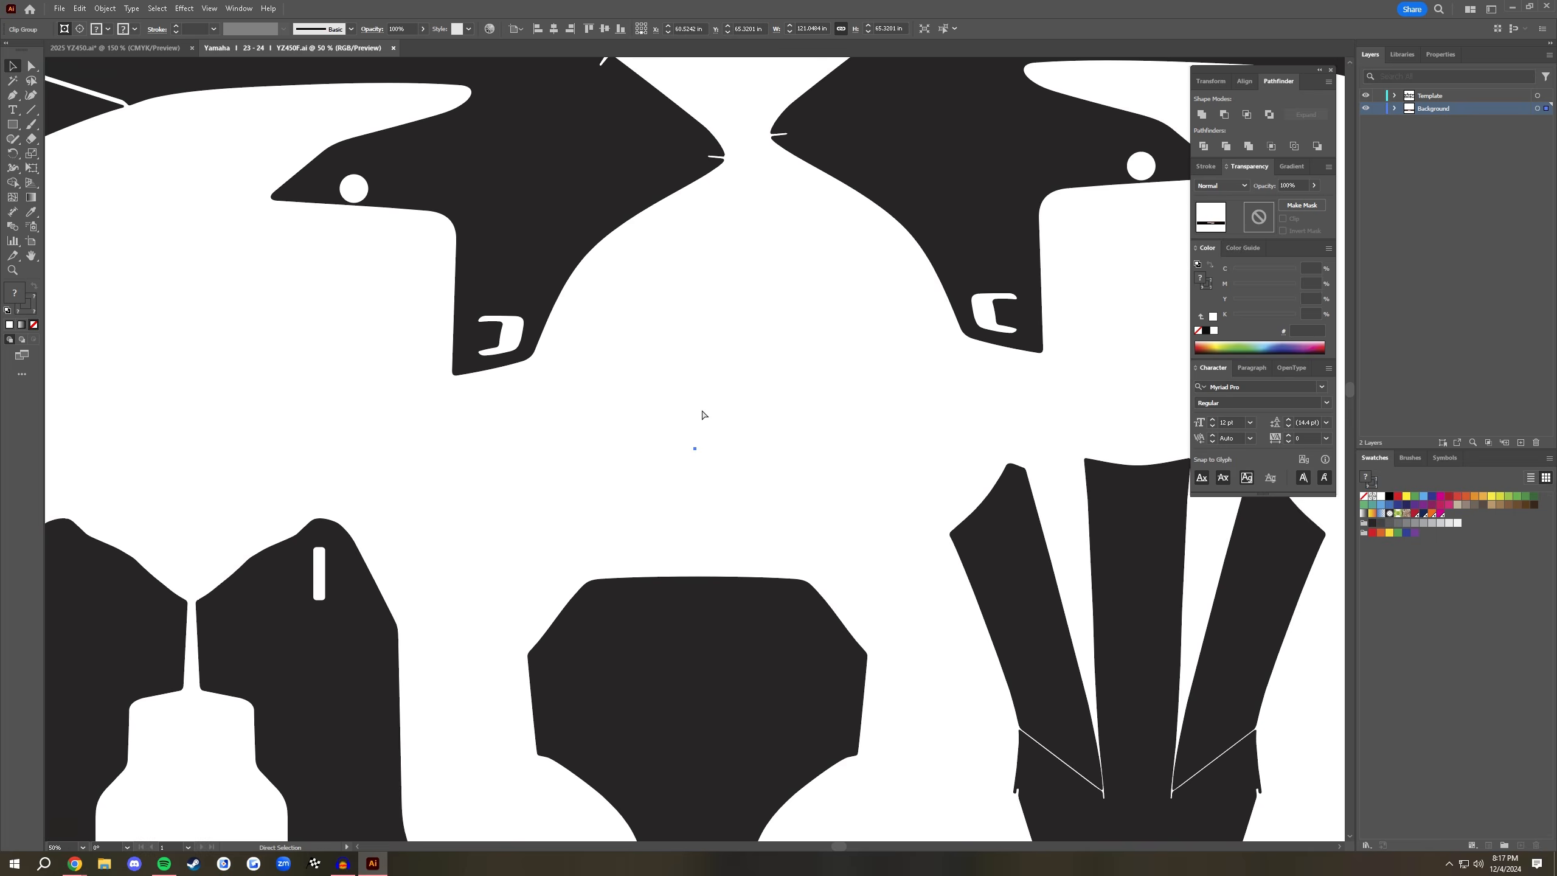
key("ctrl+equal")
scroll(576, 362, "down", 5)
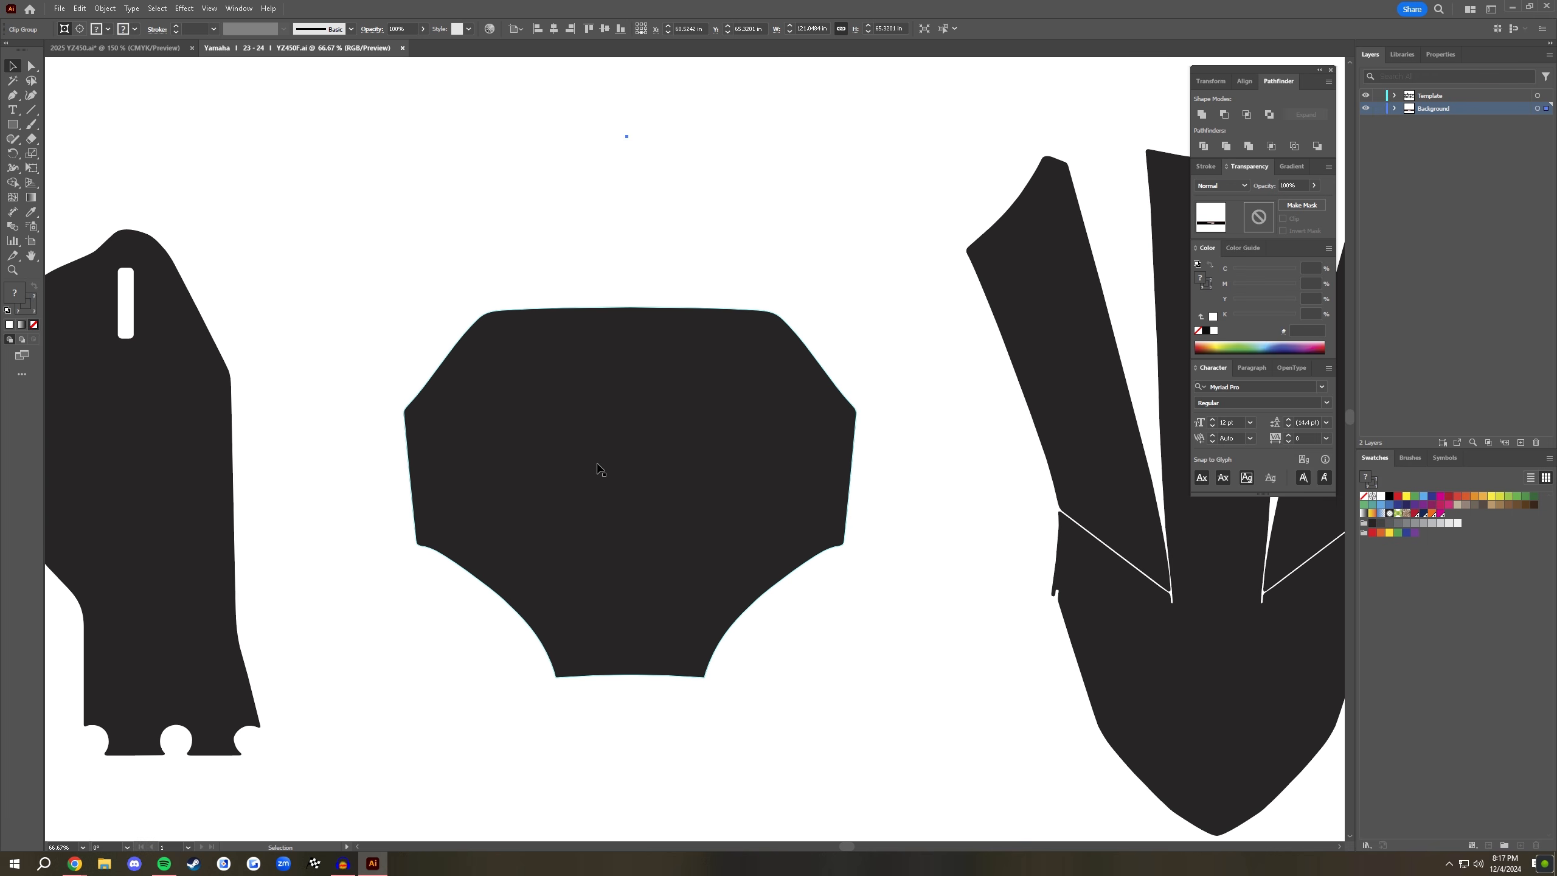
- Isolate the template group and copy its front number plate shape
left_click(601, 481)
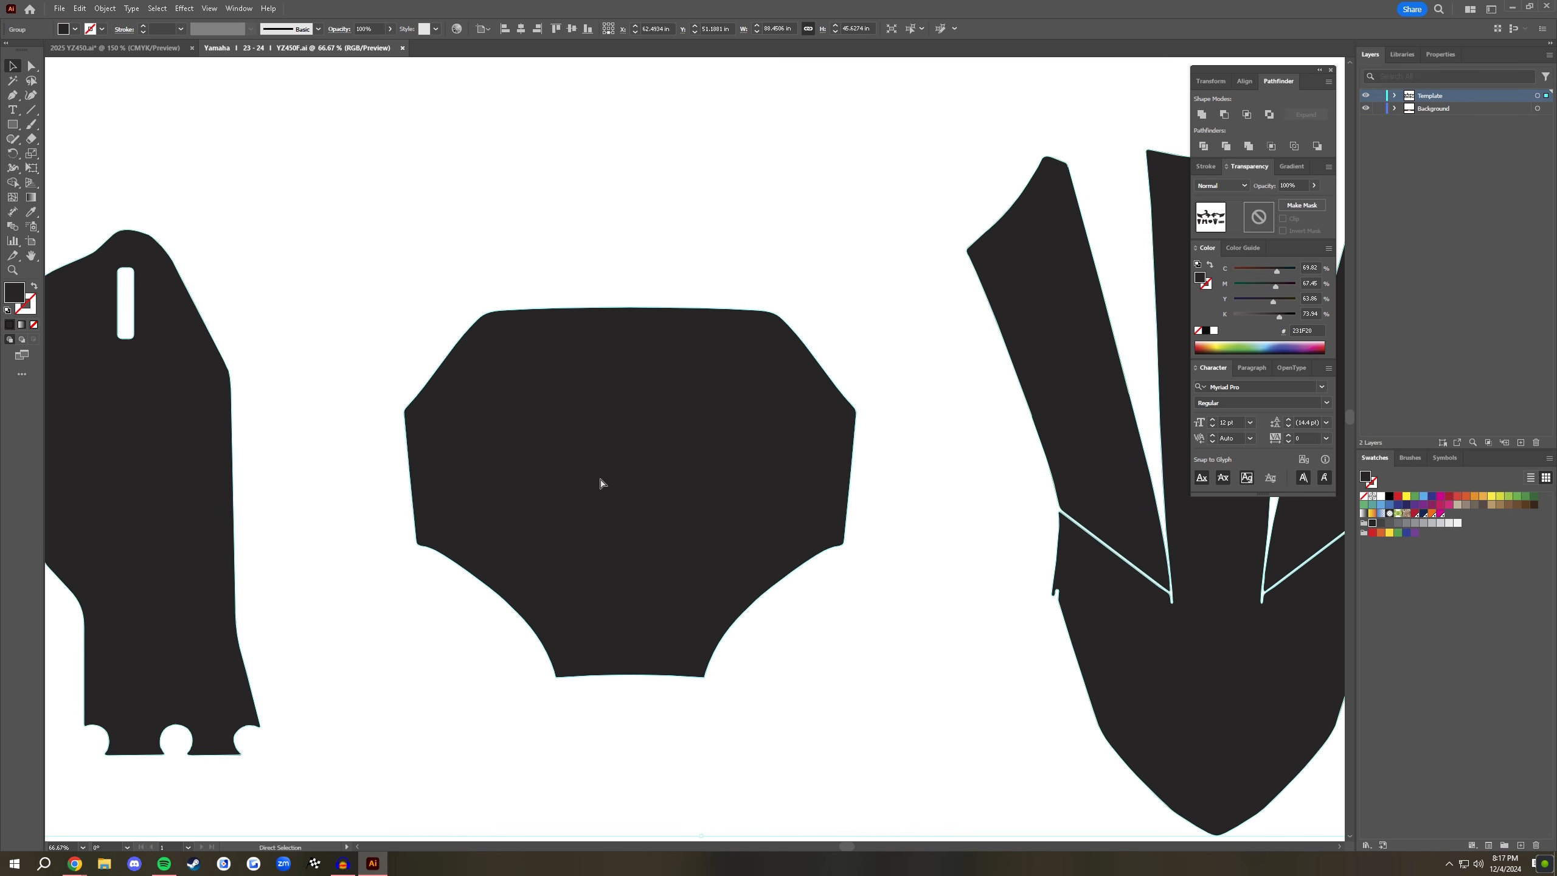
key("ctrl+minus")
key("ctrl+minus")
key("ctrl+minus")
key("ctrl+minus")
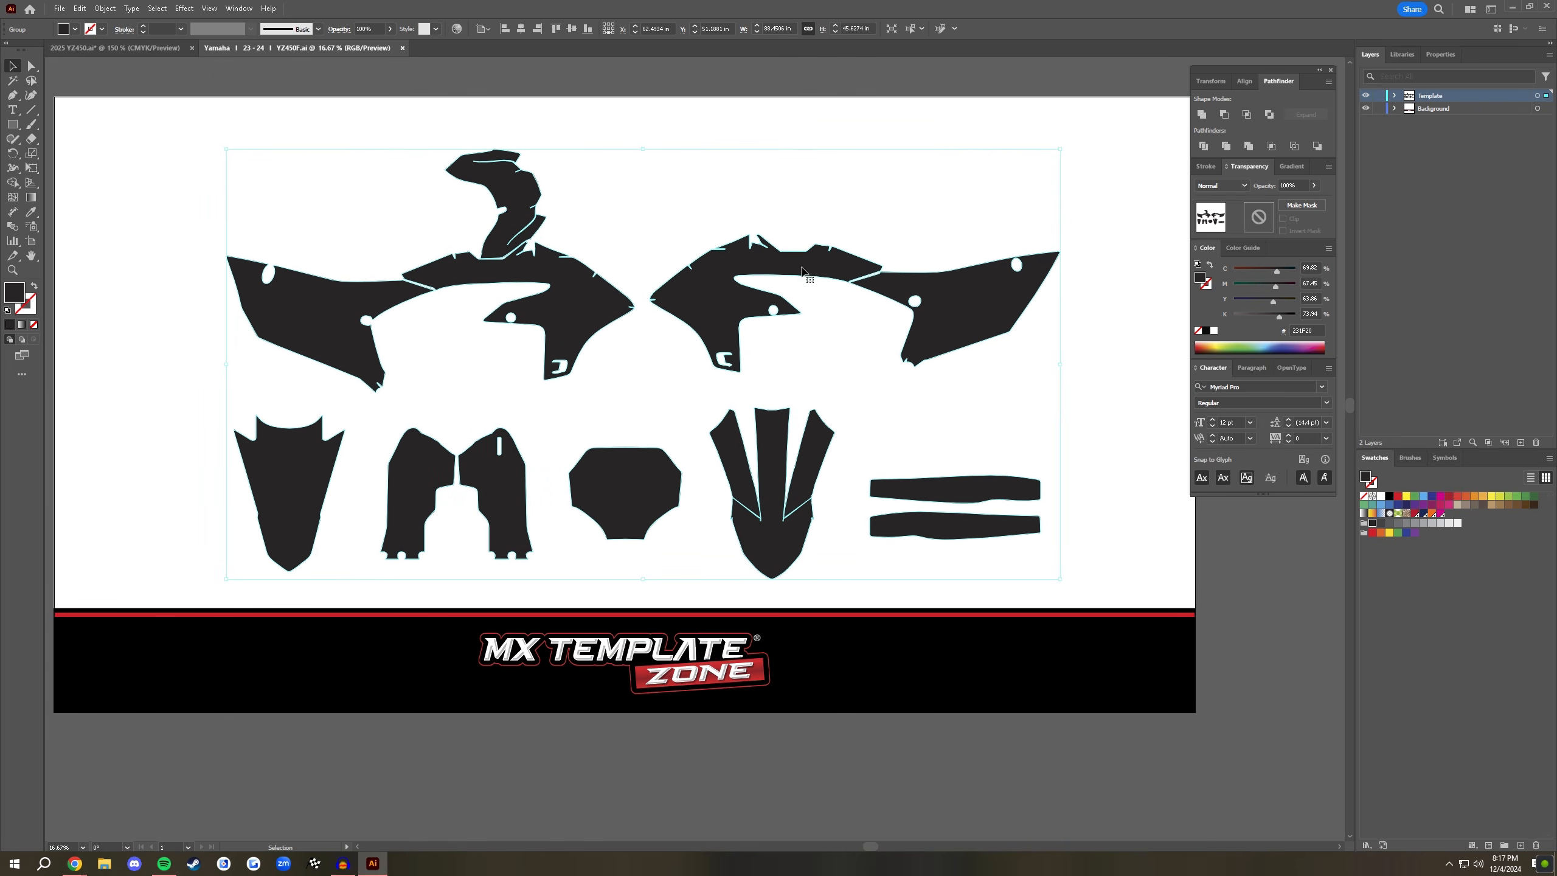
double_click(631, 485)
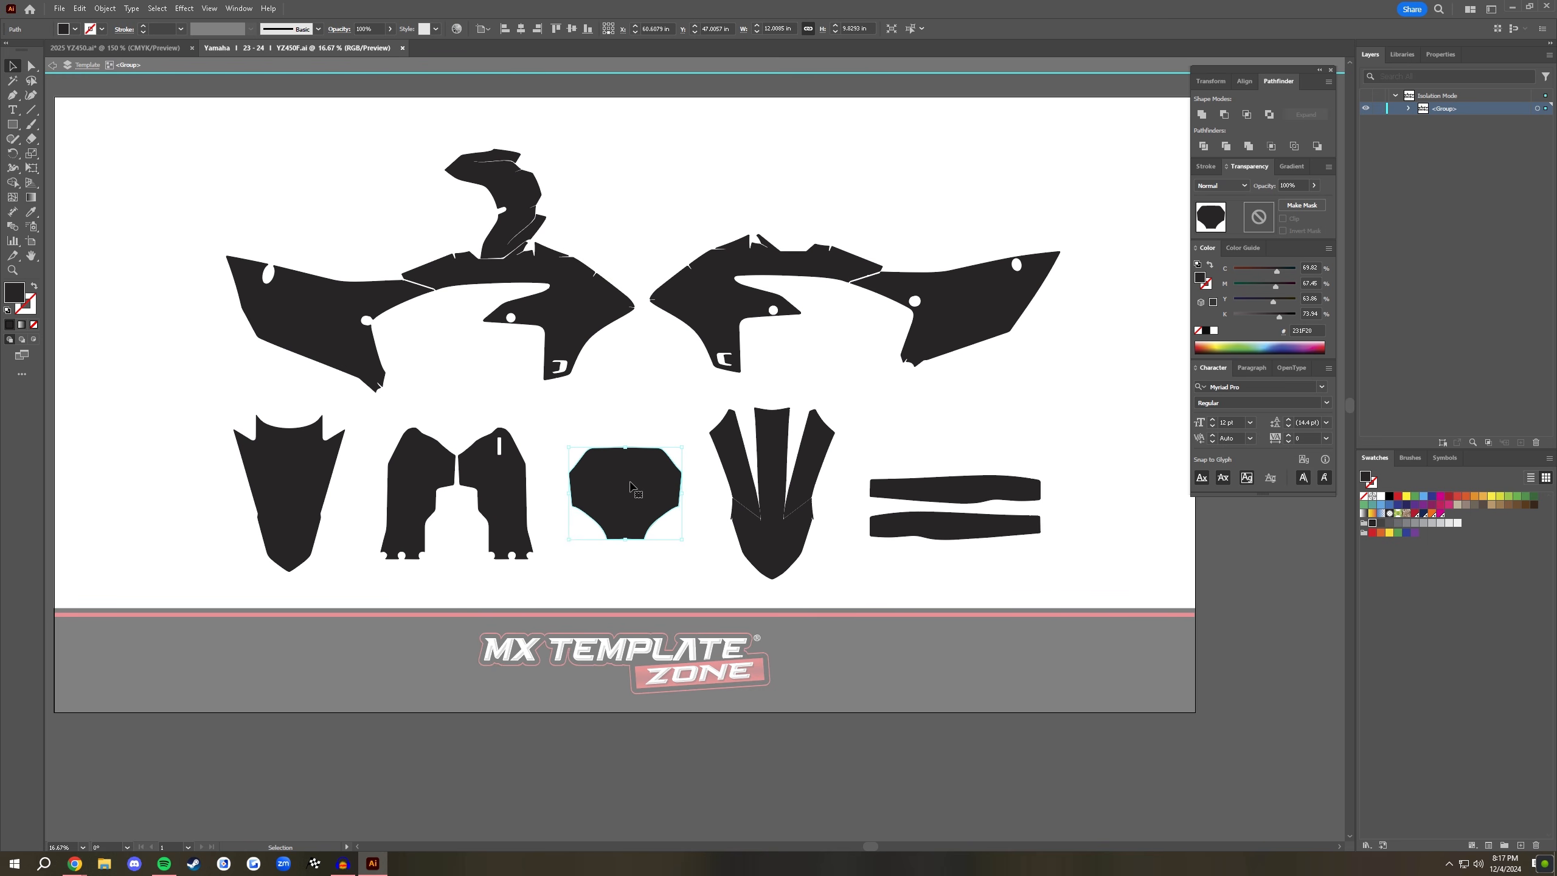
- Paste the number plate shape into the 2025 YZ450 document, in the empty area above the artboard
left_click(114, 48)
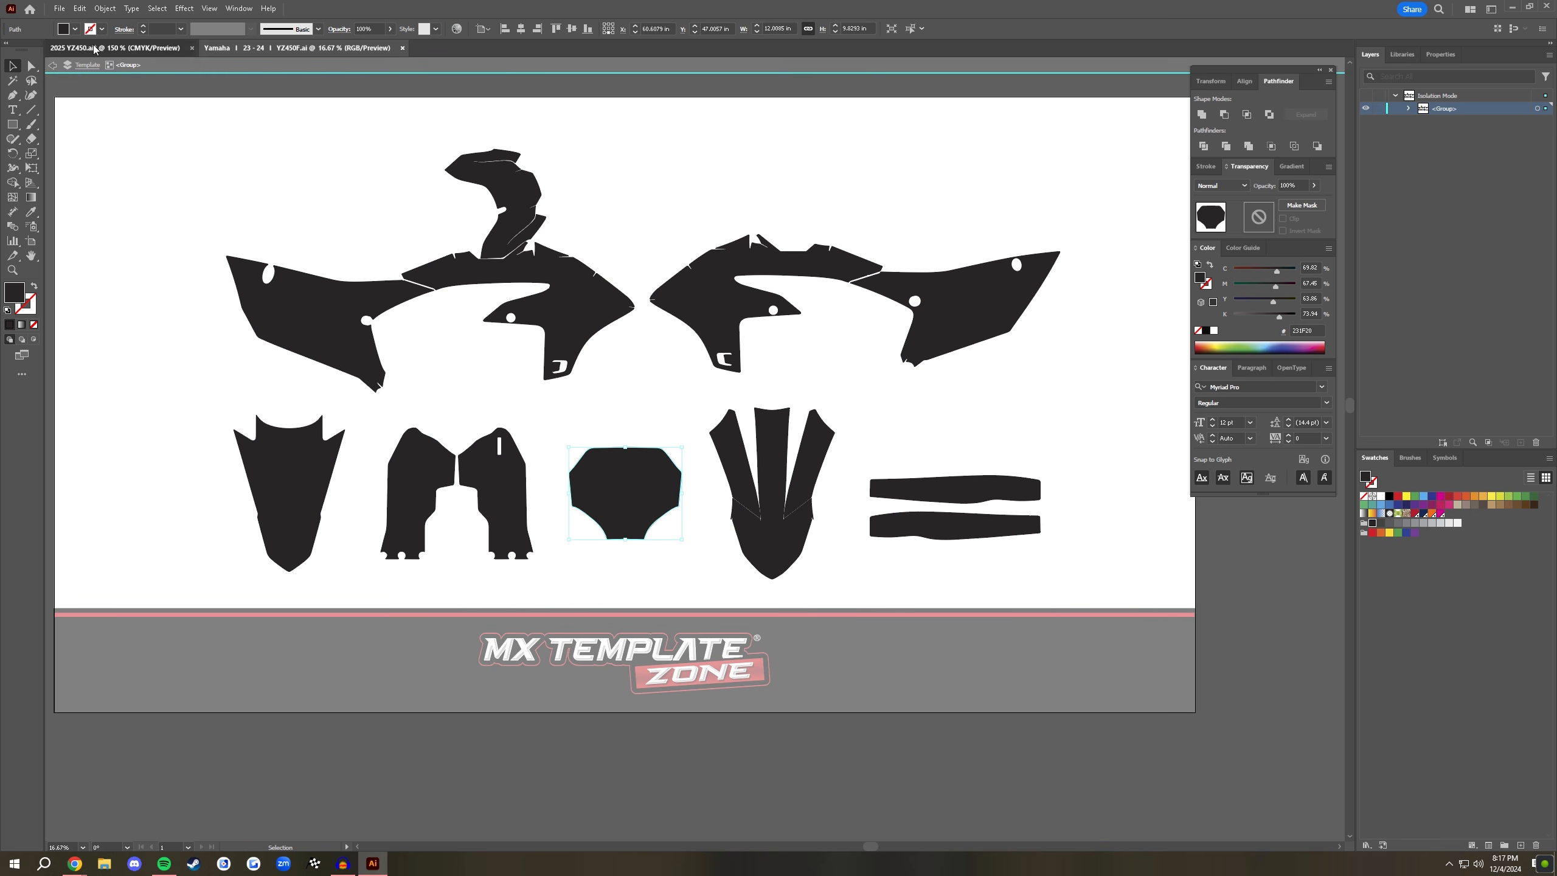
scroll(443, 226, "down", 8)
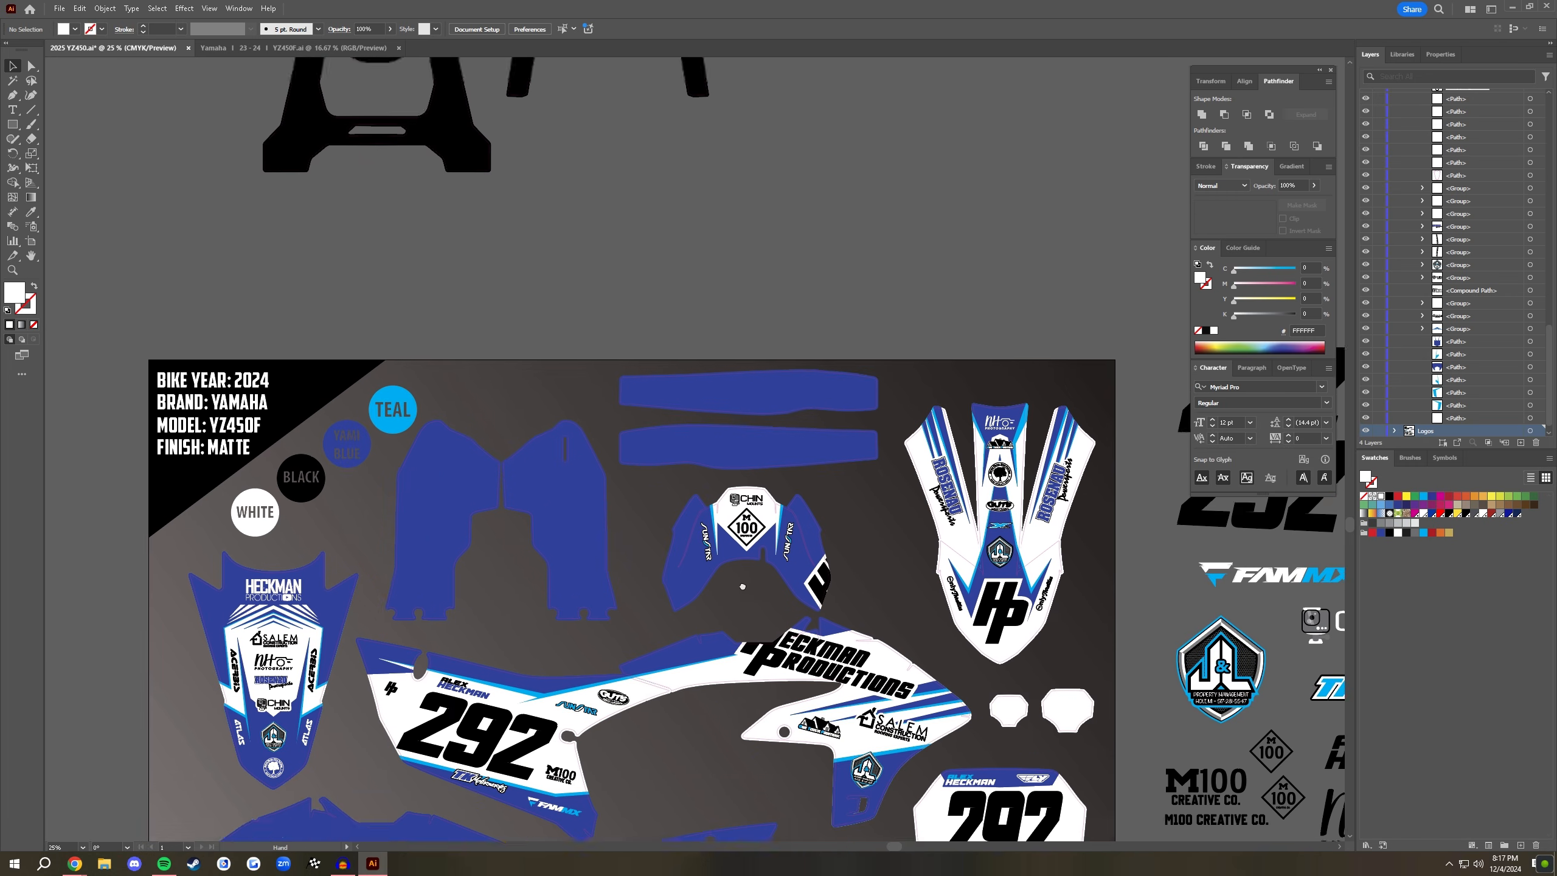
scroll(742, 586, "up", 3)
left_click_drag(715, 491, 469, 615)
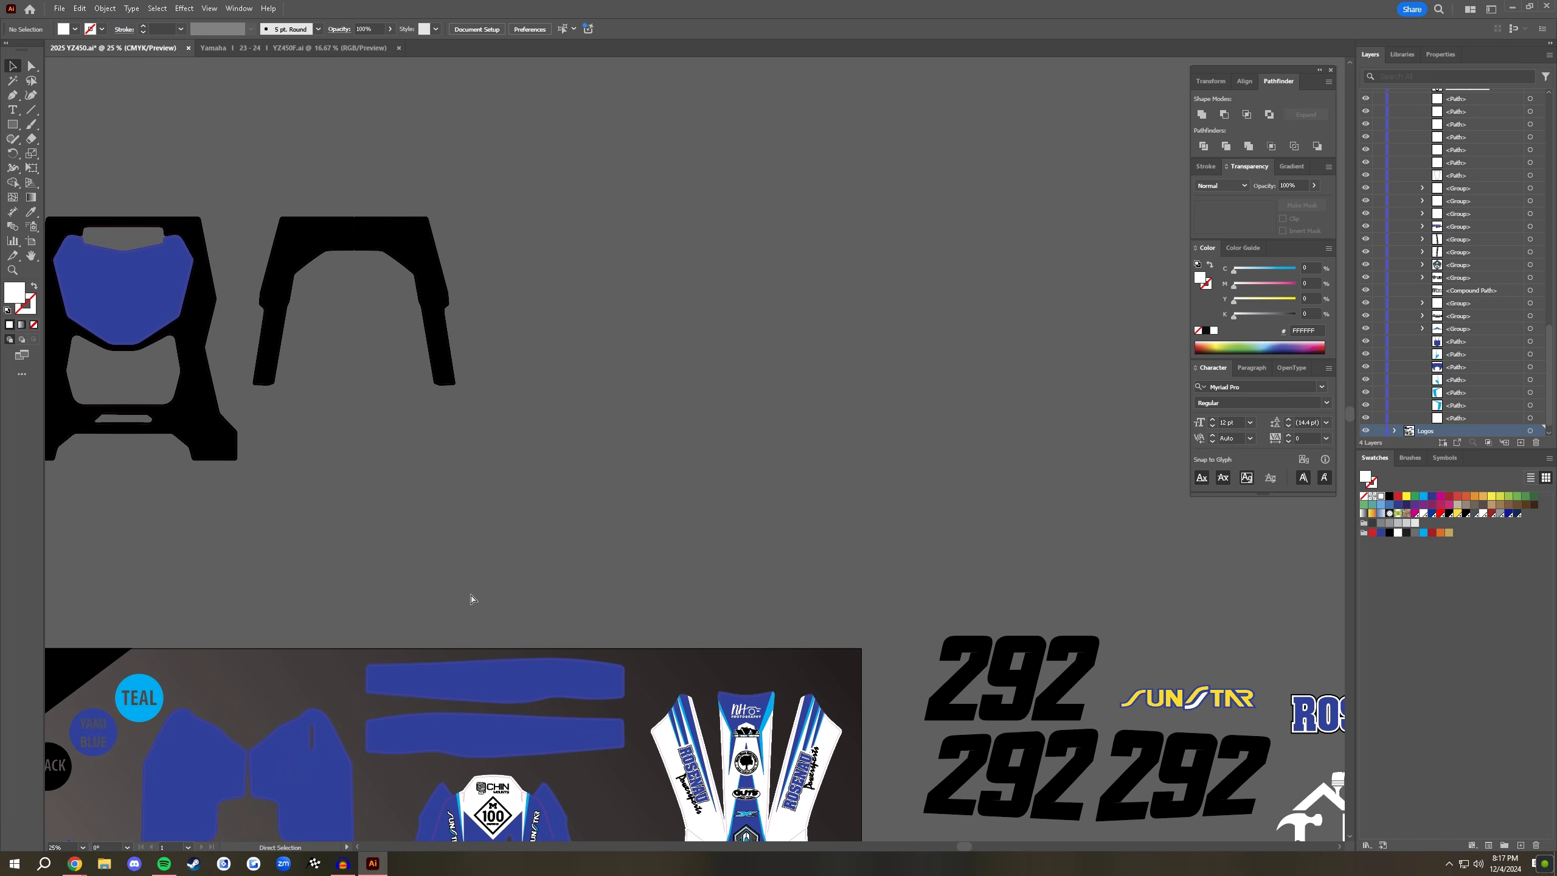
key("ctrl+v")
left_click(841, 545)
scroll(832, 539, "up", 1)
scroll(712, 498, "down", 3)
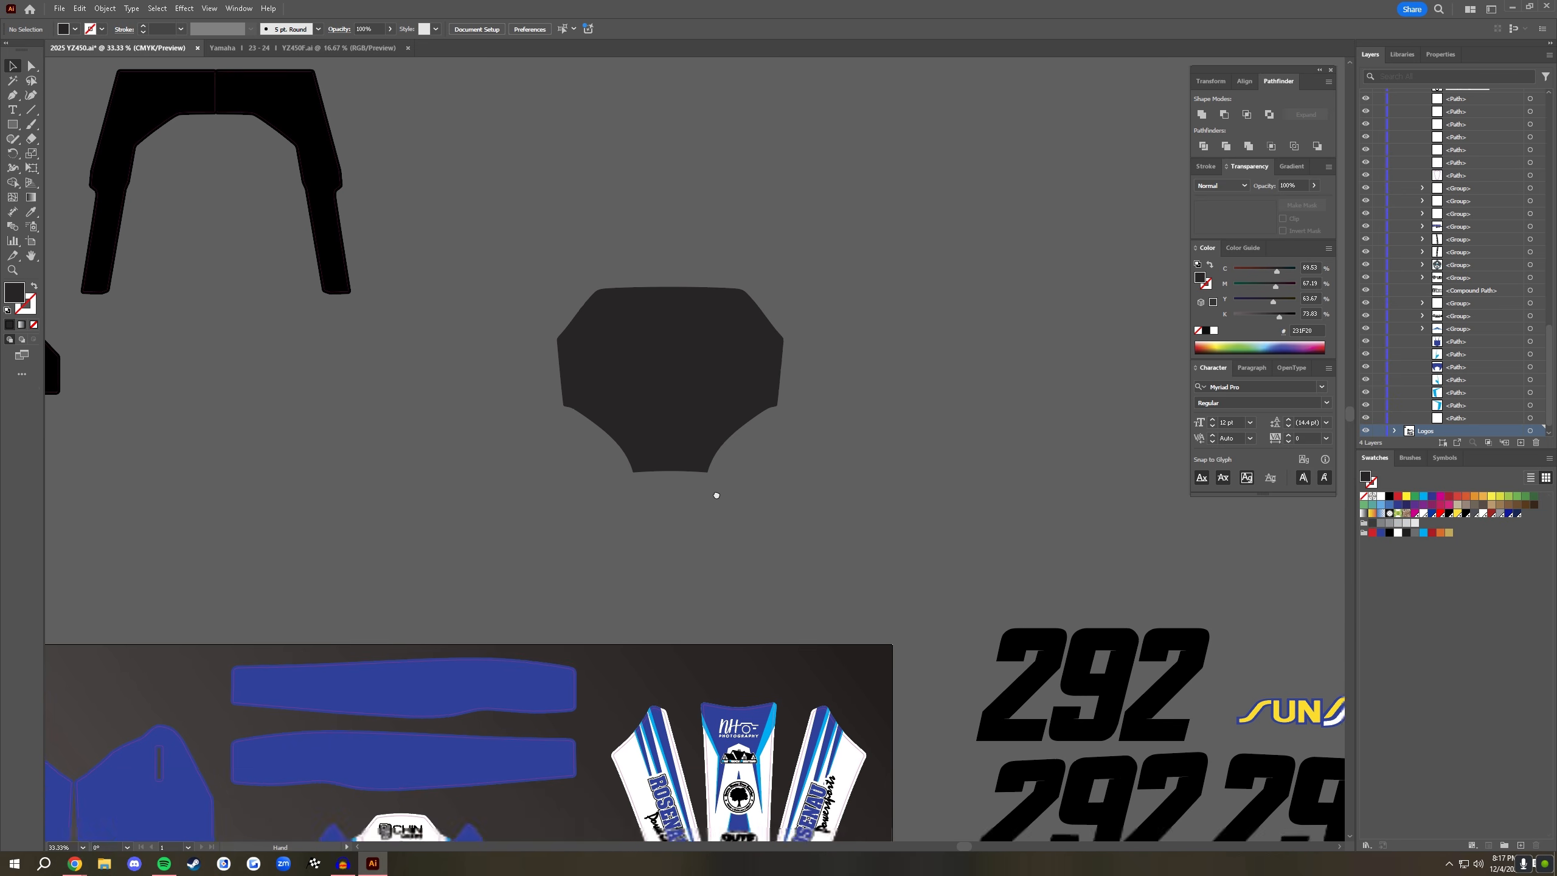
- Apply the no-fill, 1 pt magenta outline of the existing blue template piece to the pasted plate with the Eyedropper
left_click(705, 316)
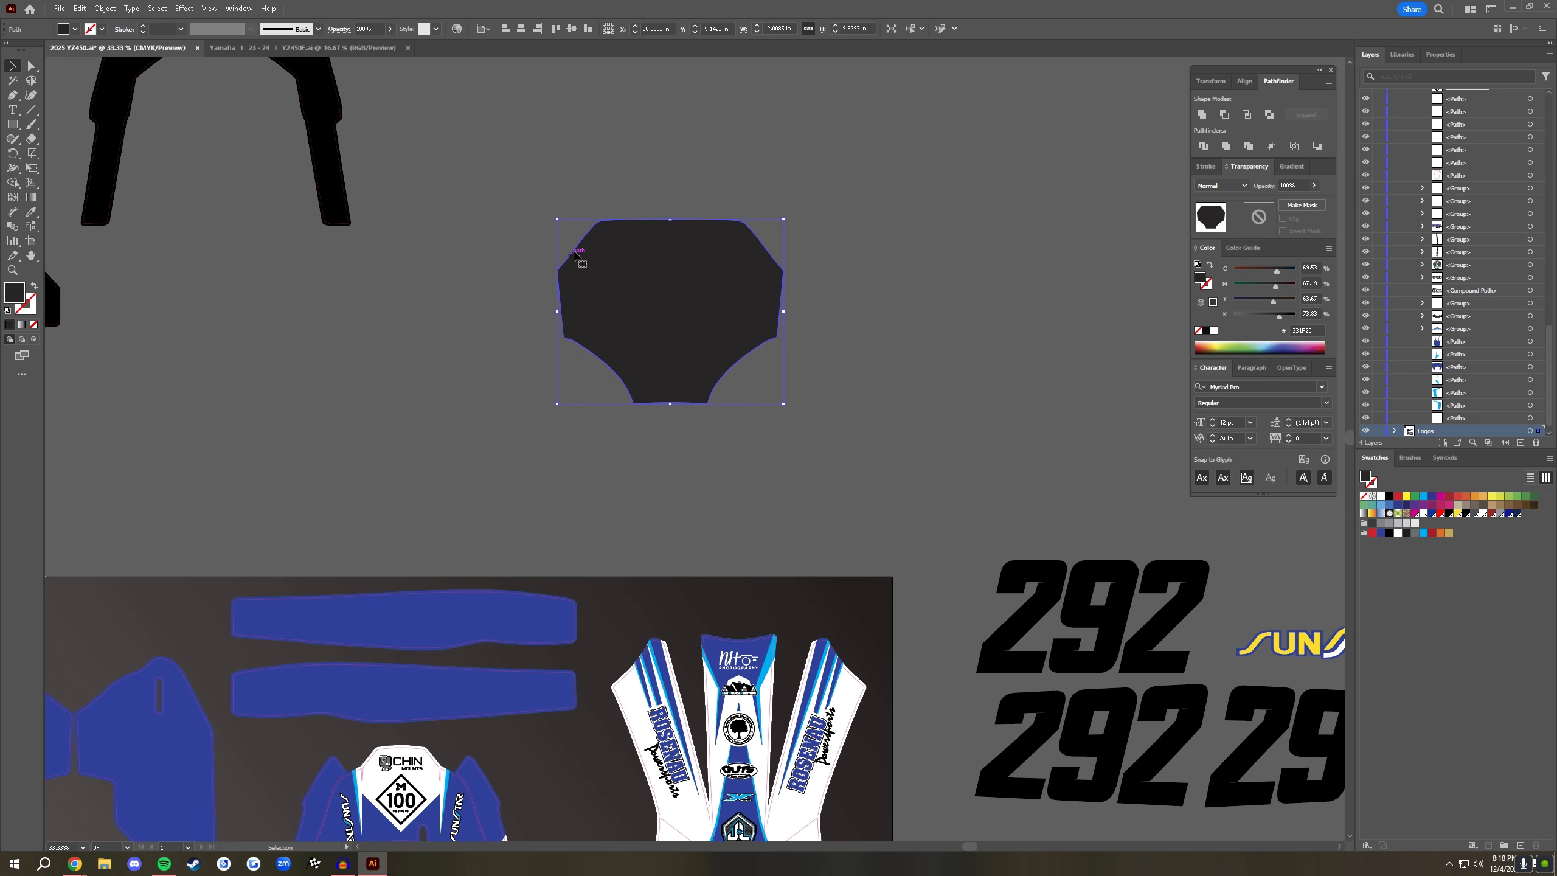
left_click(32, 217)
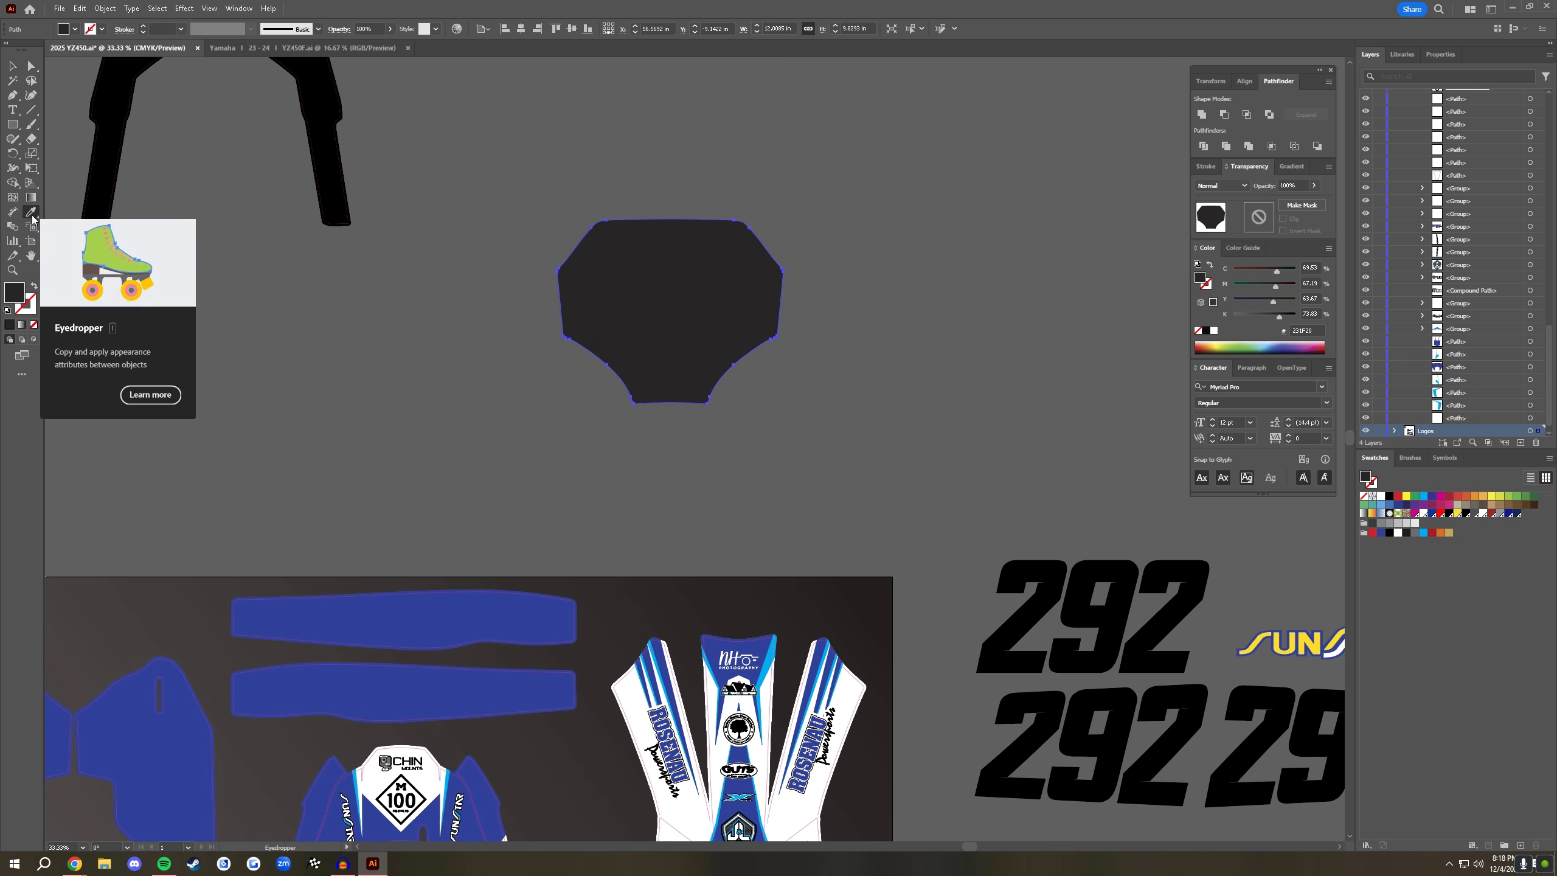
left_click(500, 589)
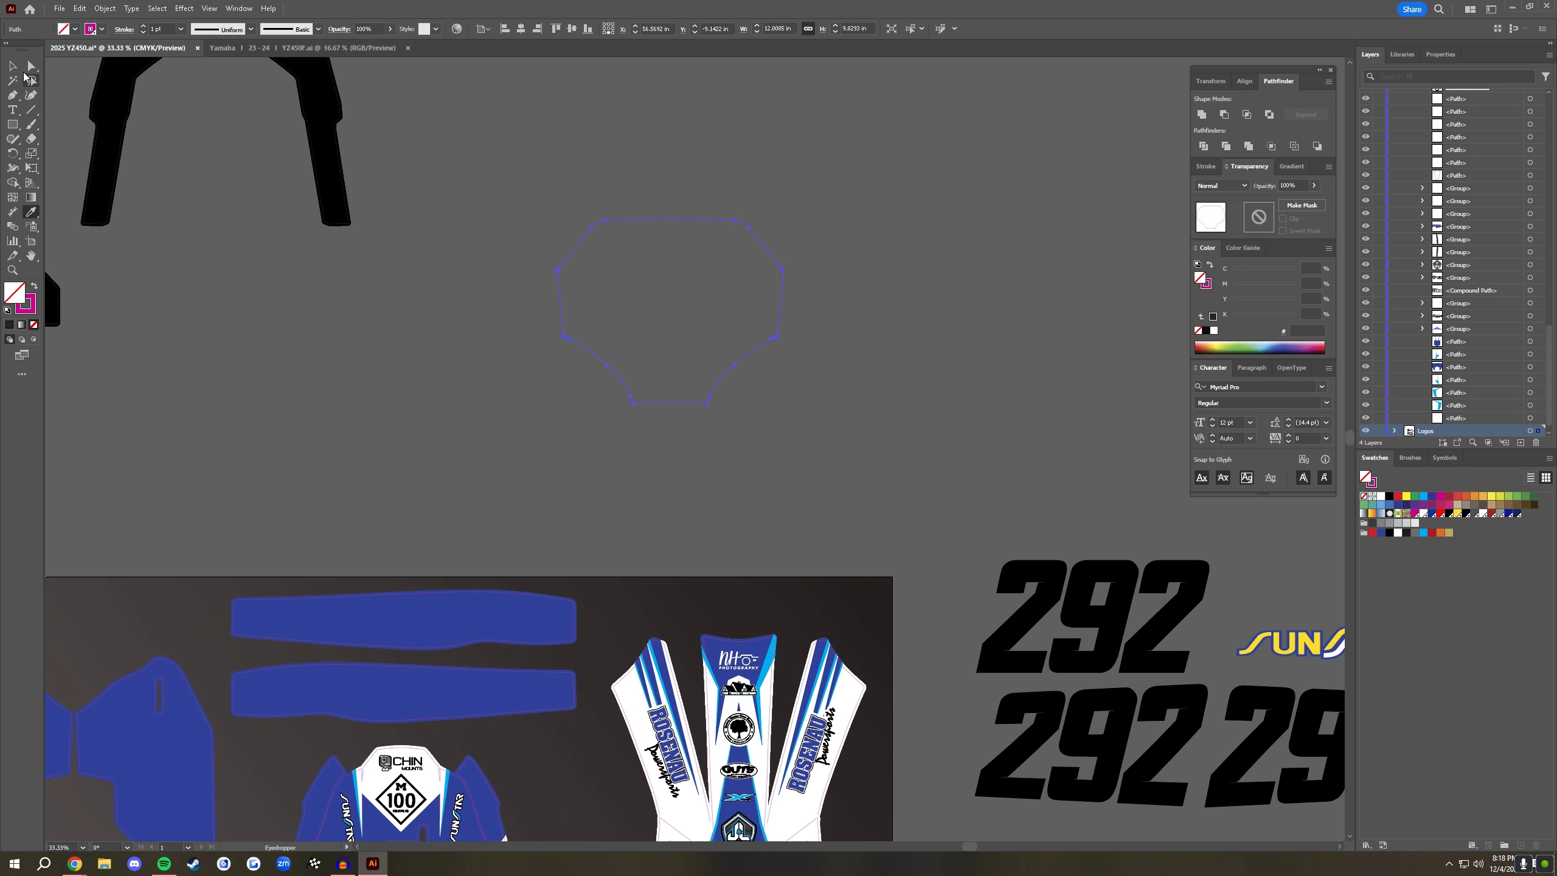
left_click(13, 66)
left_click(486, 130)
key("ctrl+equal")
key("ctrl+equal")
scroll(649, 459, "up", 5)
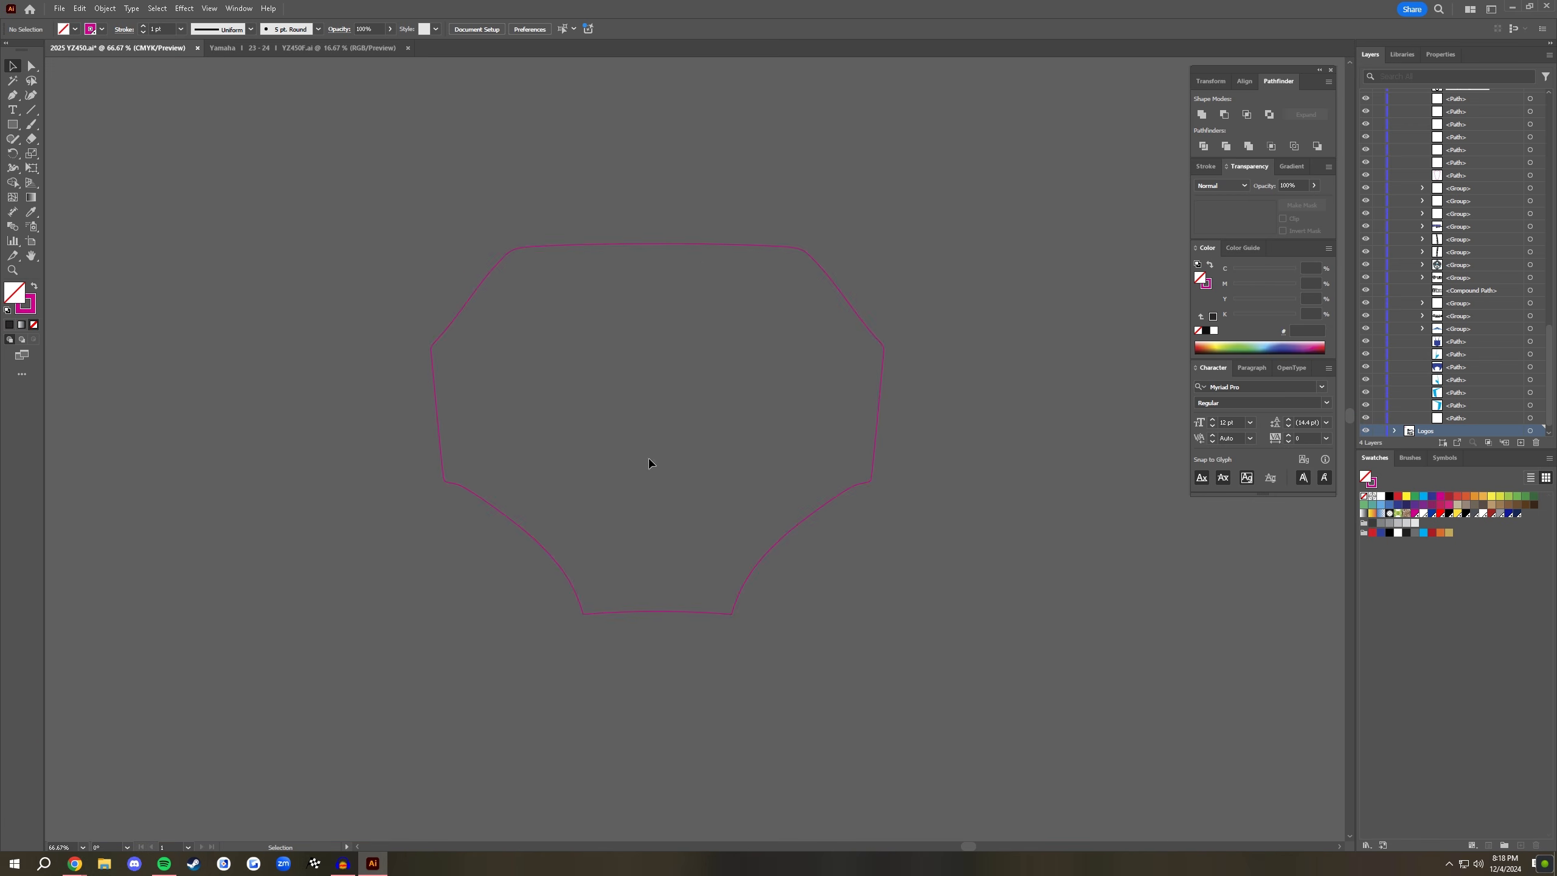
- Save the plate's magenta stroke colour as a swatch, and check its CutContour spot colour options
left_click(701, 245)
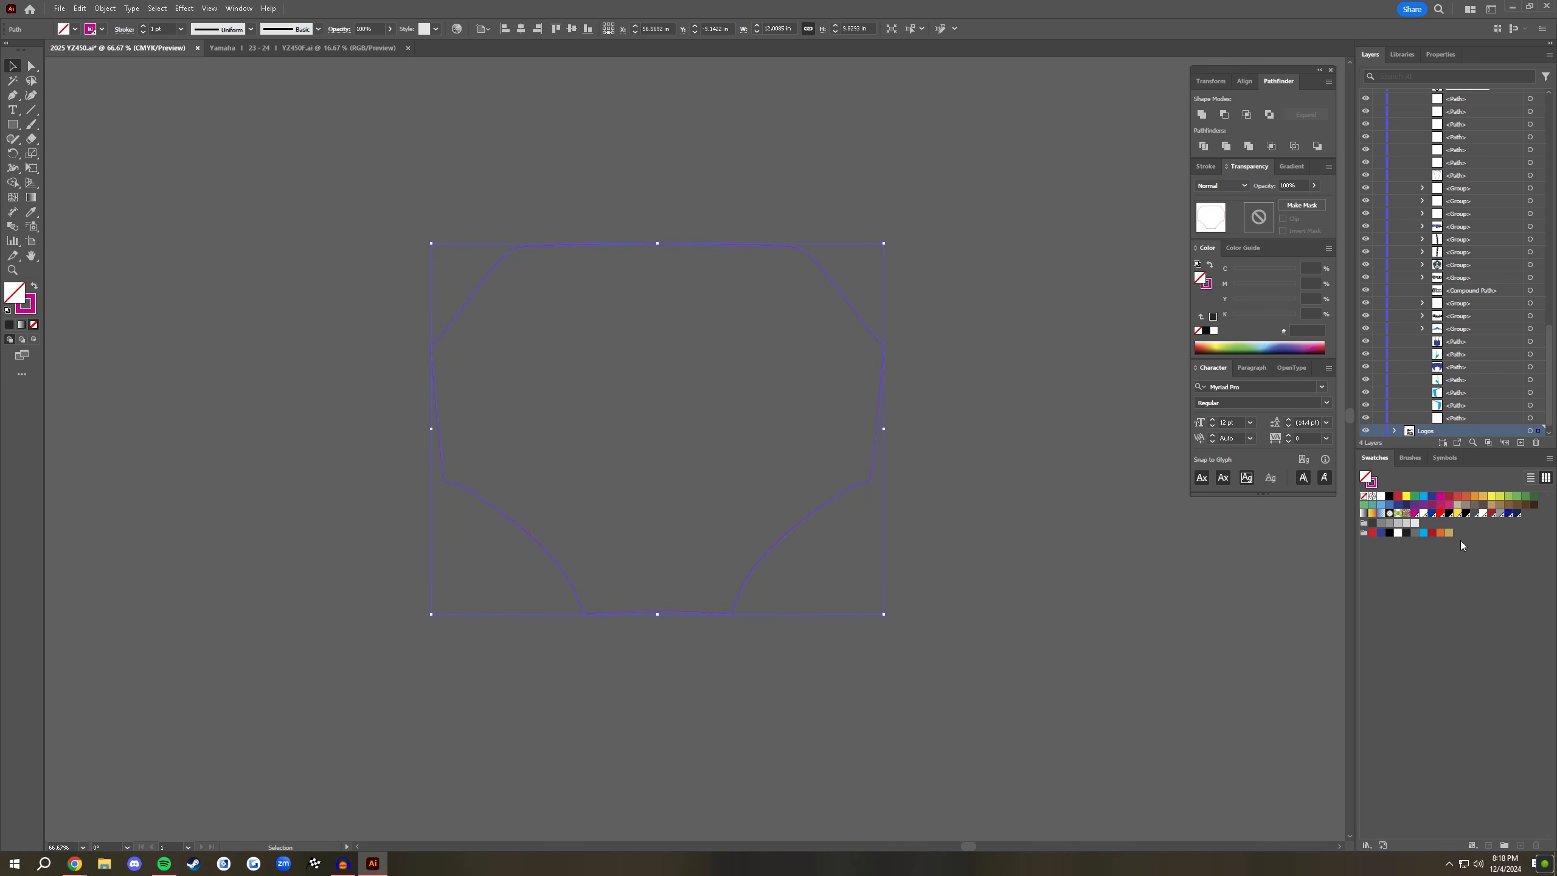
mouse_move(27, 307)
left_mouse_down()
mouse_move(878, 574)
mouse_move(1458, 534)
left_mouse_up()
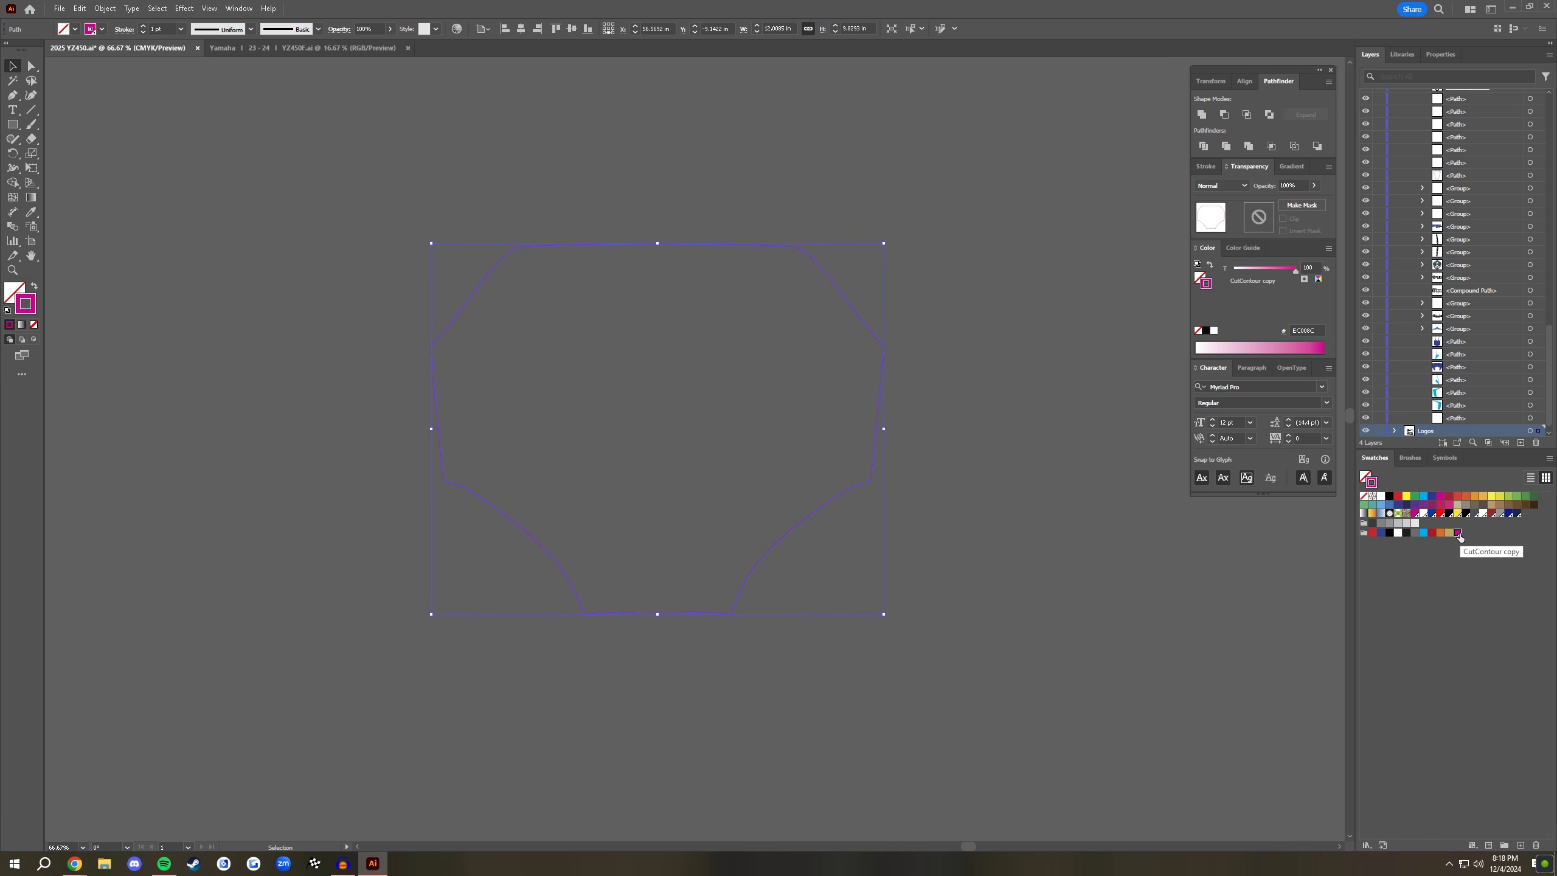
double_click(1459, 532)
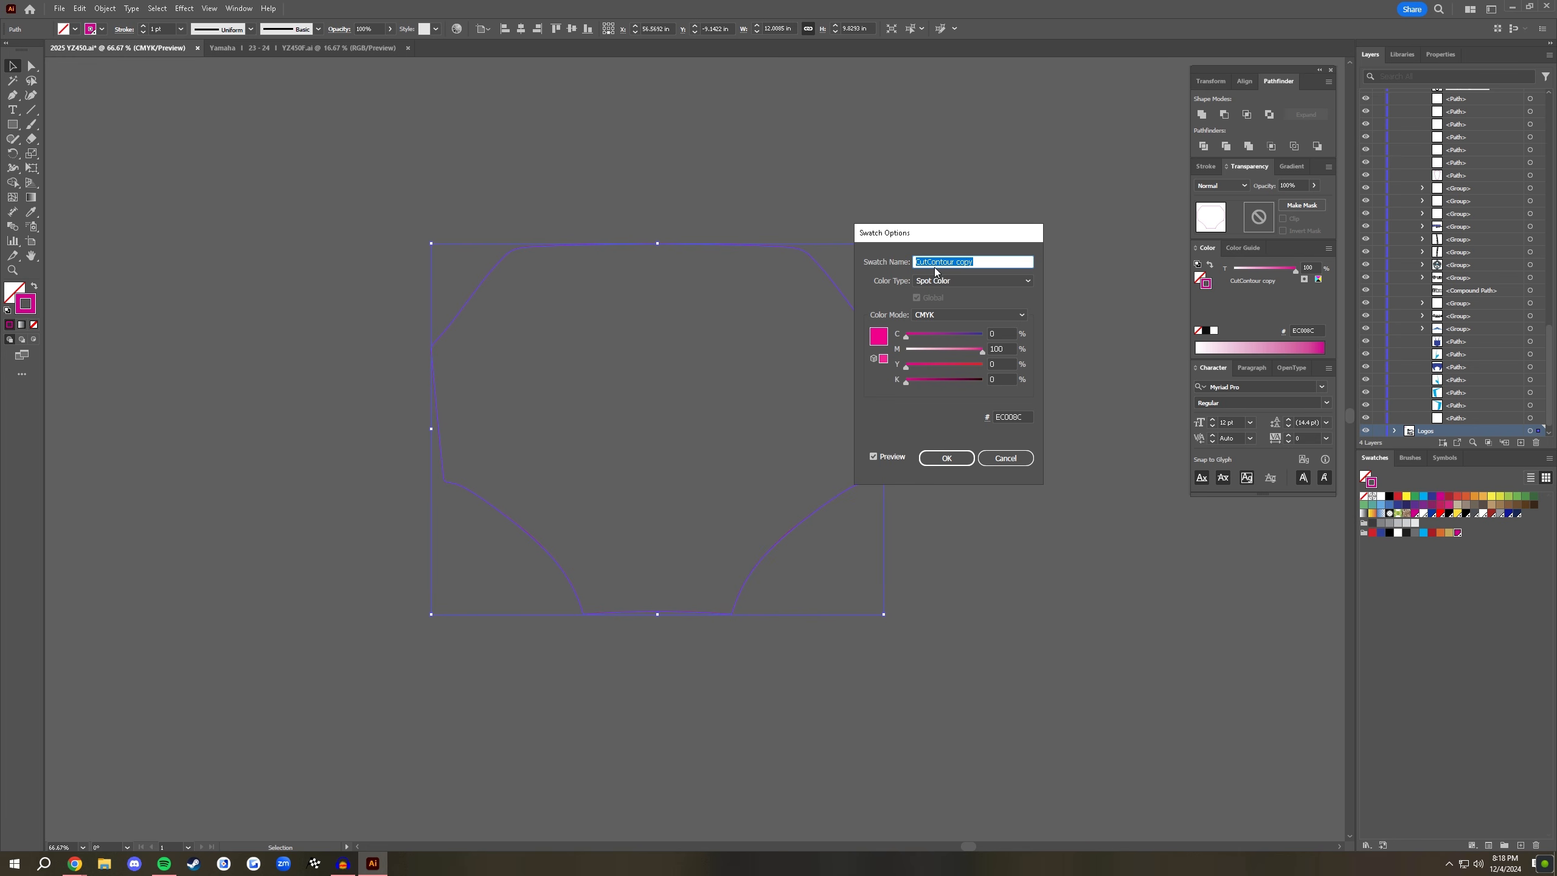
left_click(997, 261)
left_click(946, 459)
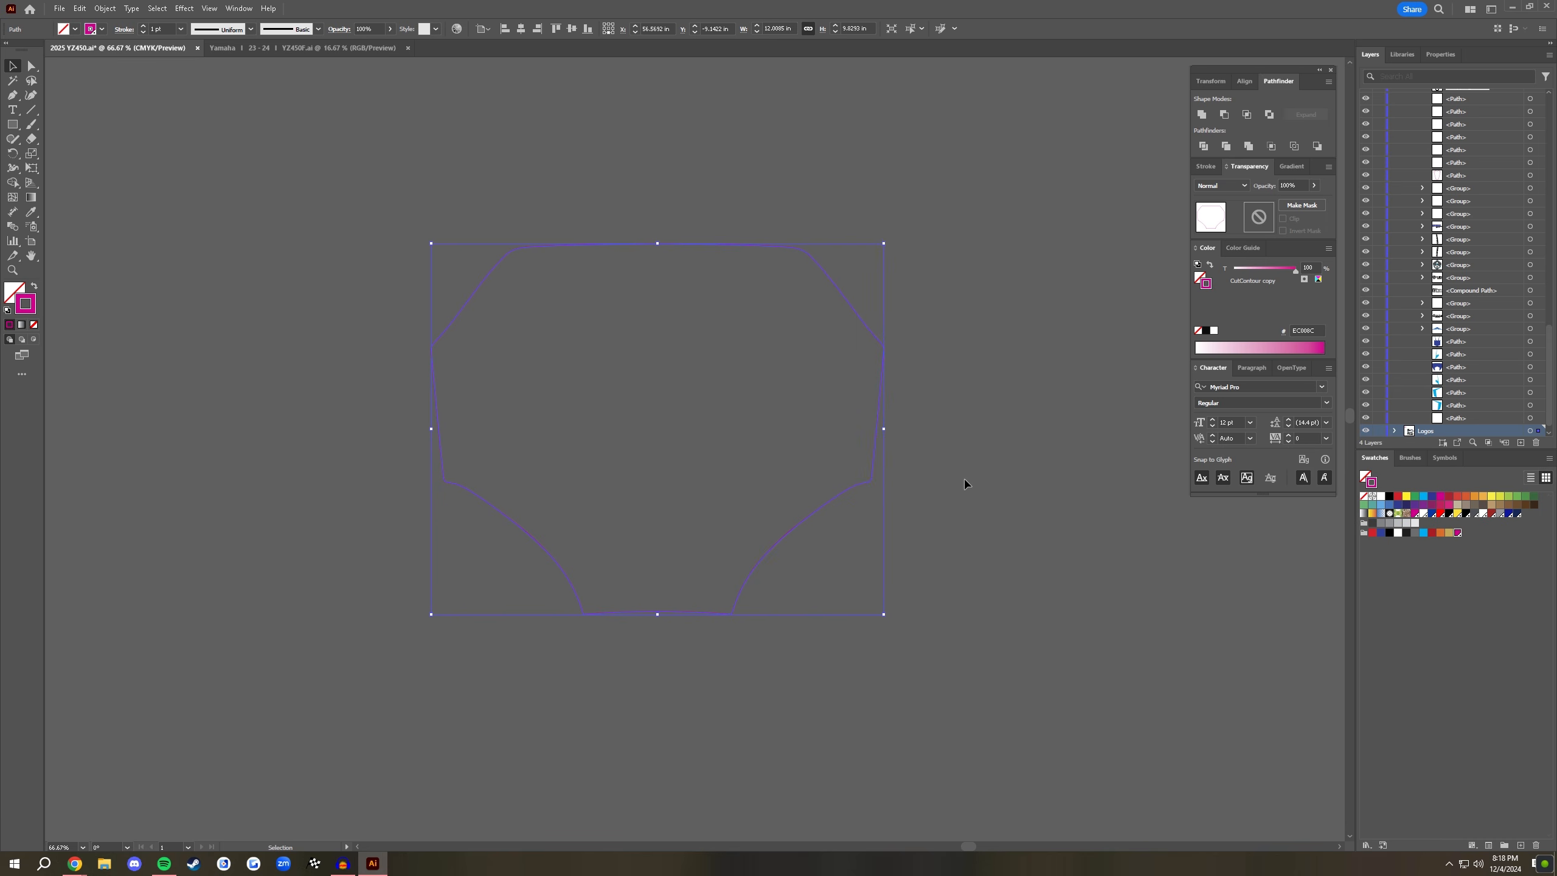
left_click(963, 485)
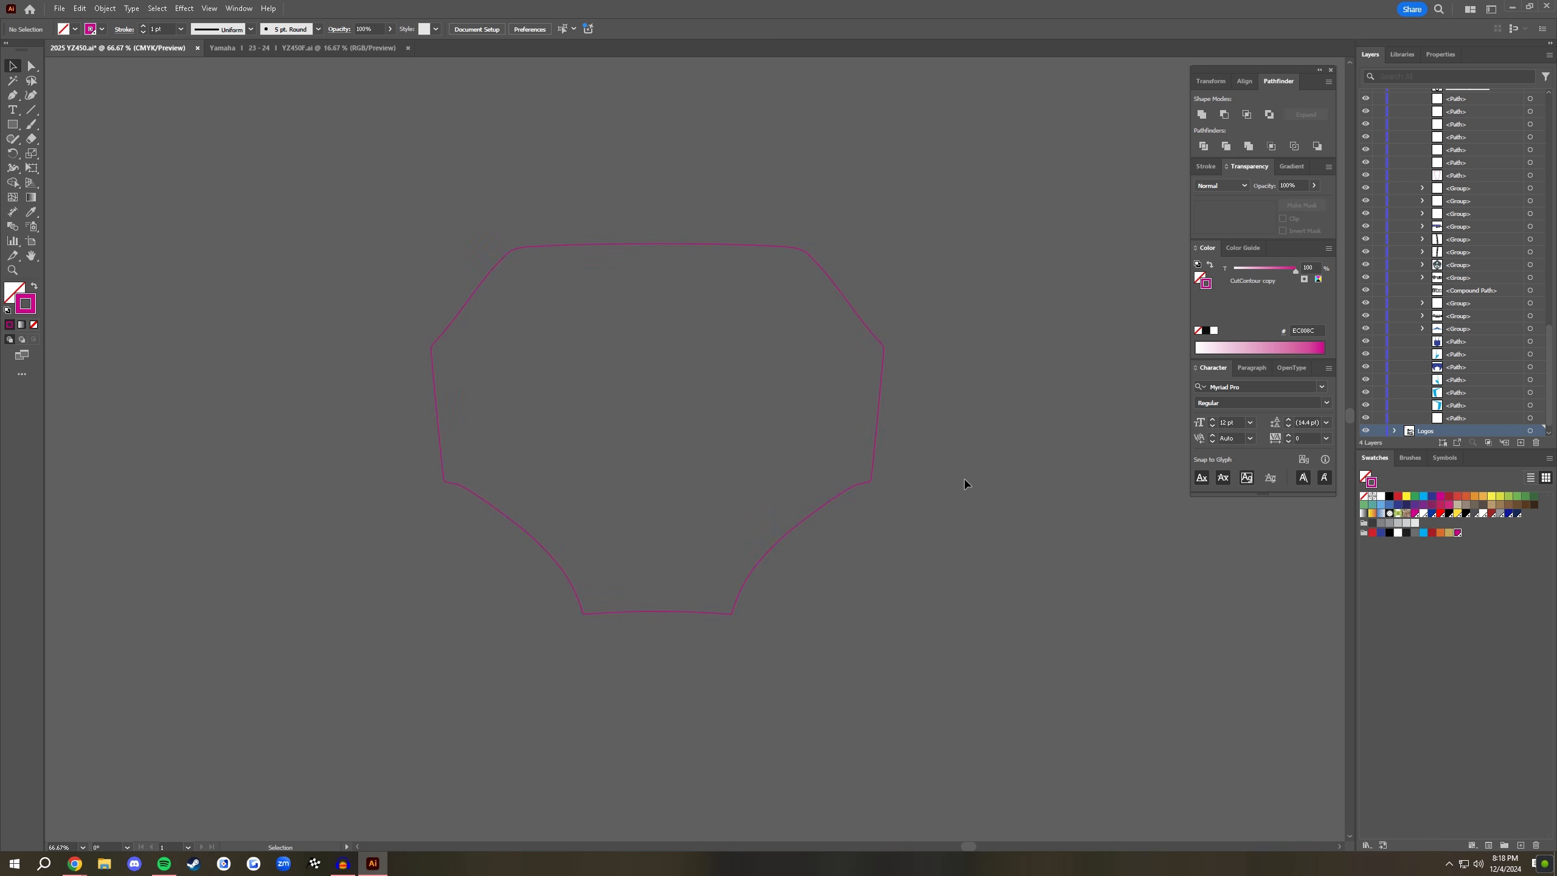
- Offset the plate's outline outward by 0.125 in with round joins
left_click(22, 294)
left_click(508, 258)
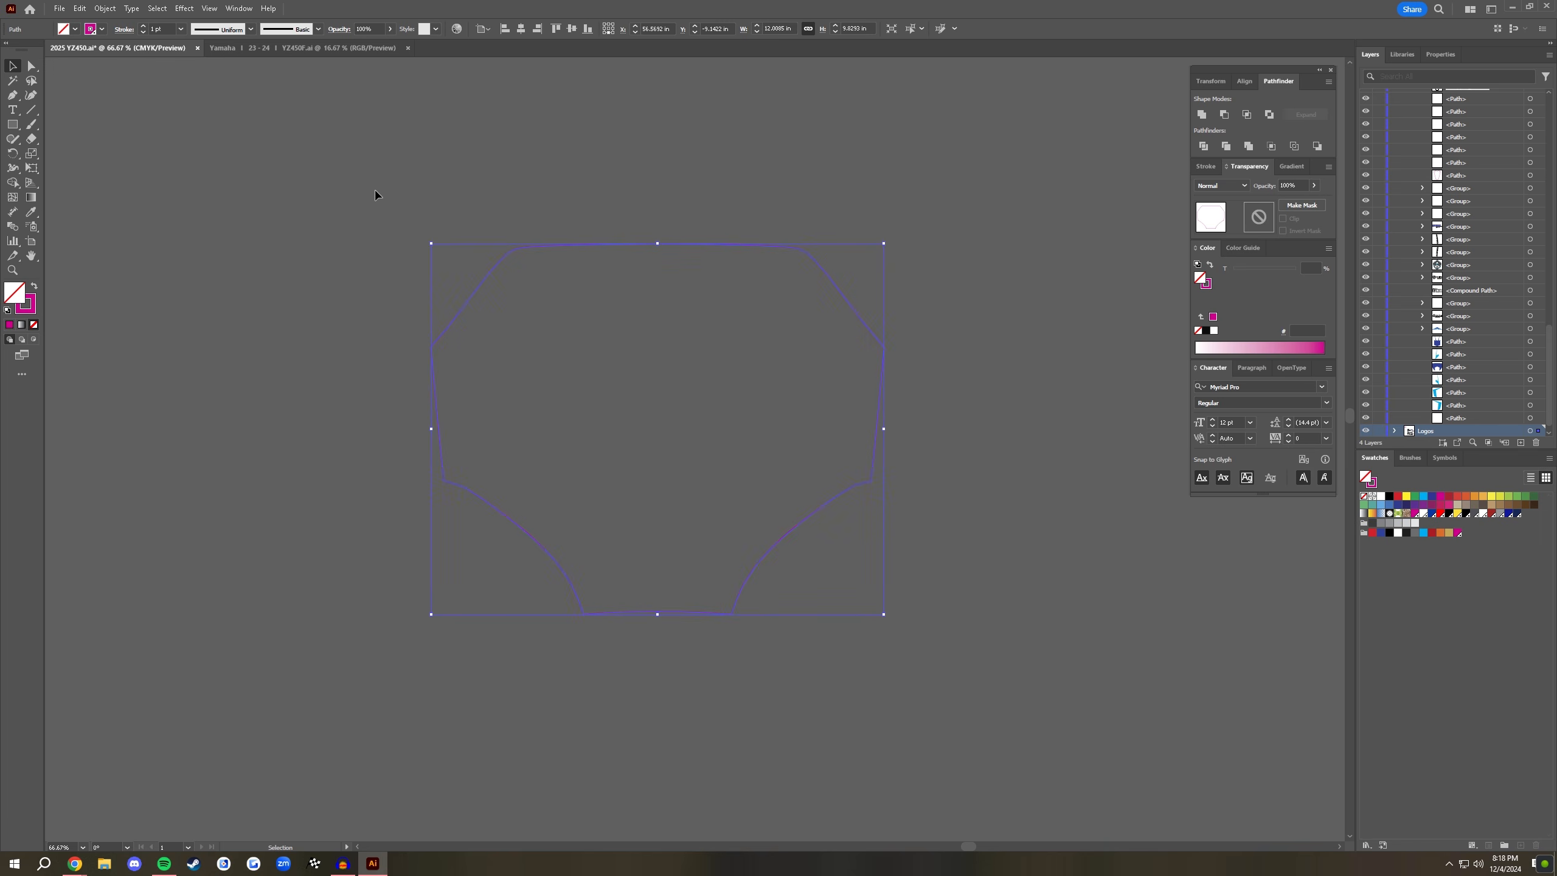
left_click(104, 8)
mouse_move(235, 326)
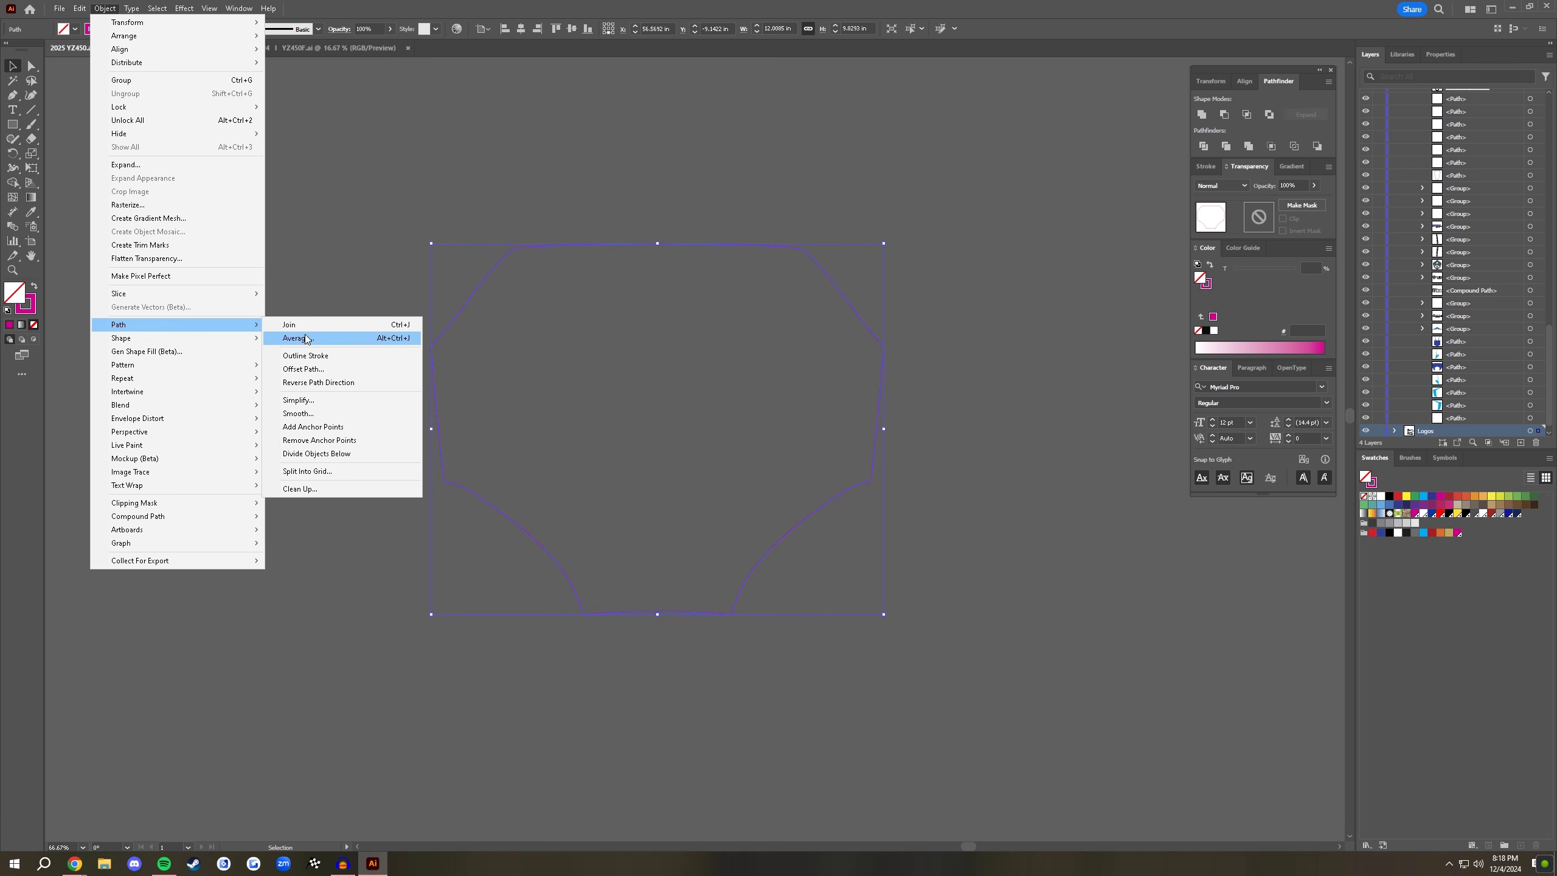
left_click(304, 369)
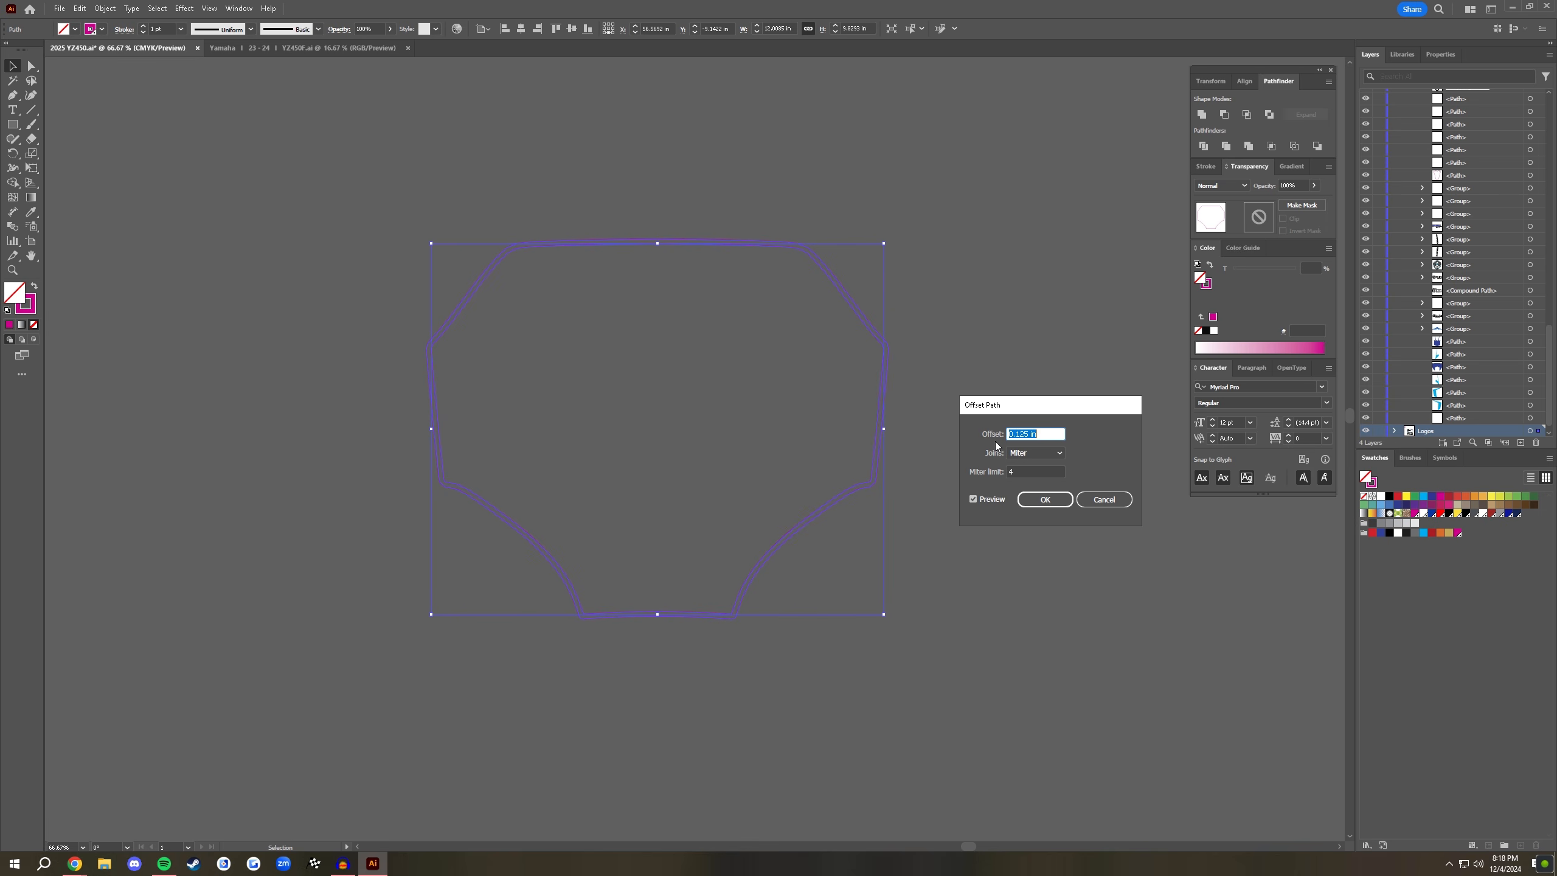
left_click(1041, 452)
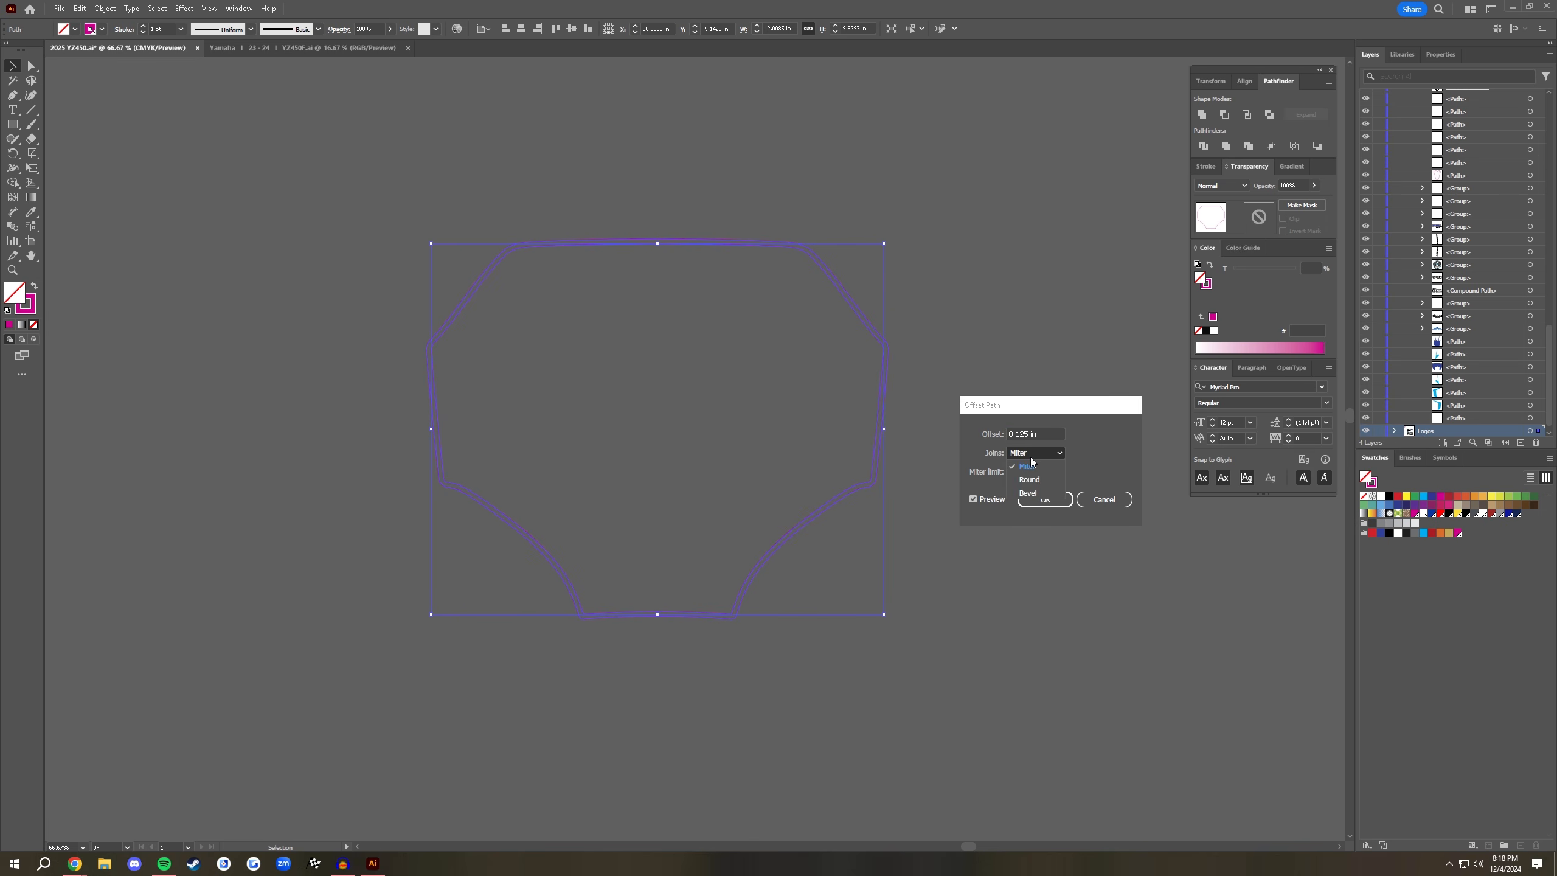
left_click(1048, 482)
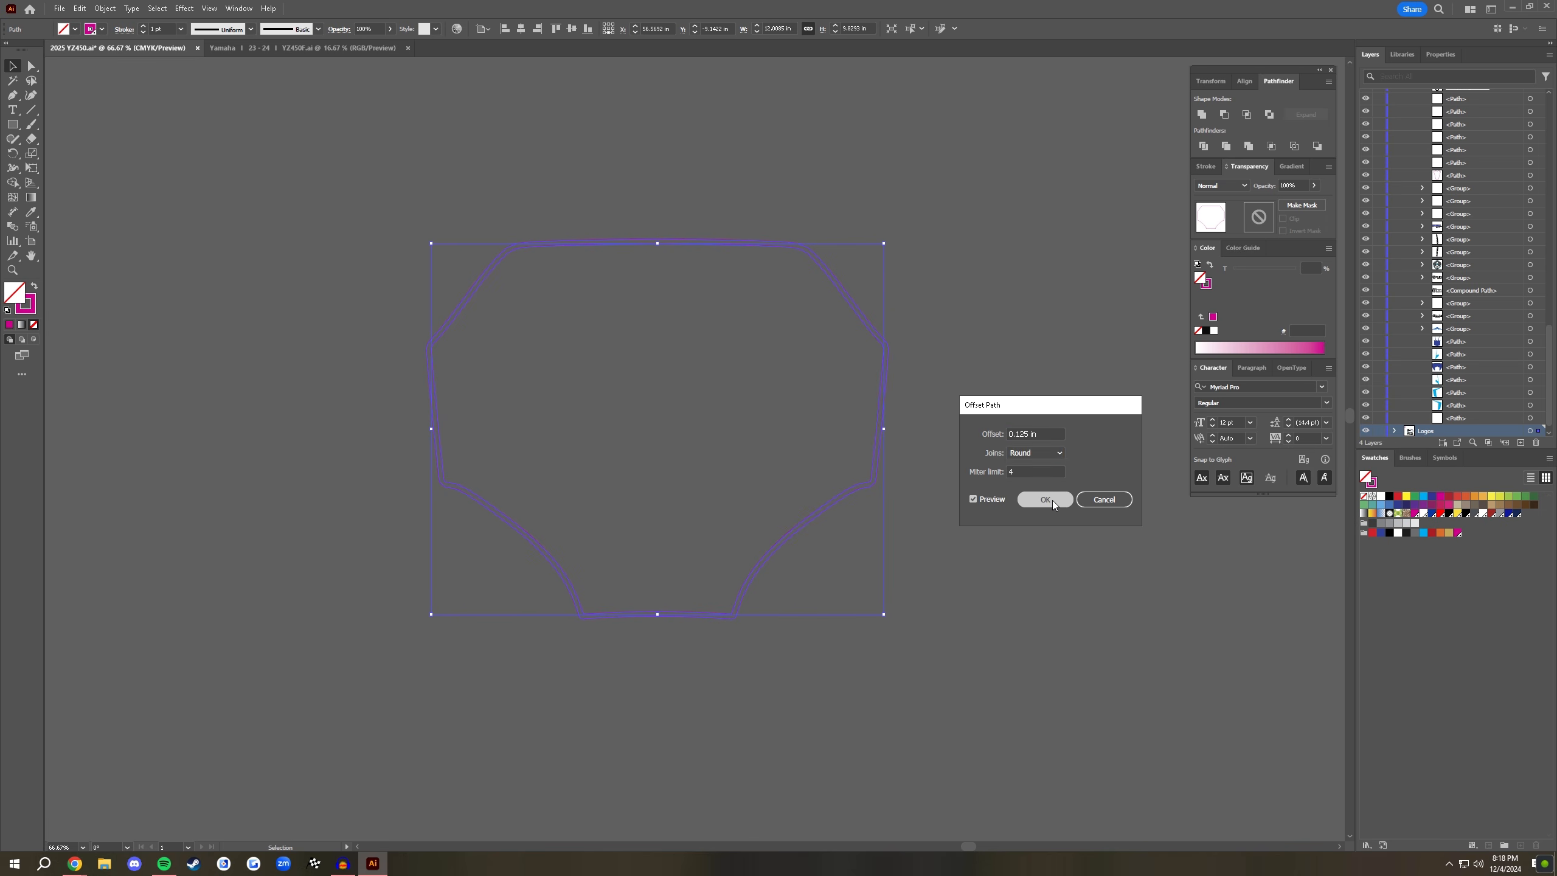
left_click(1051, 500)
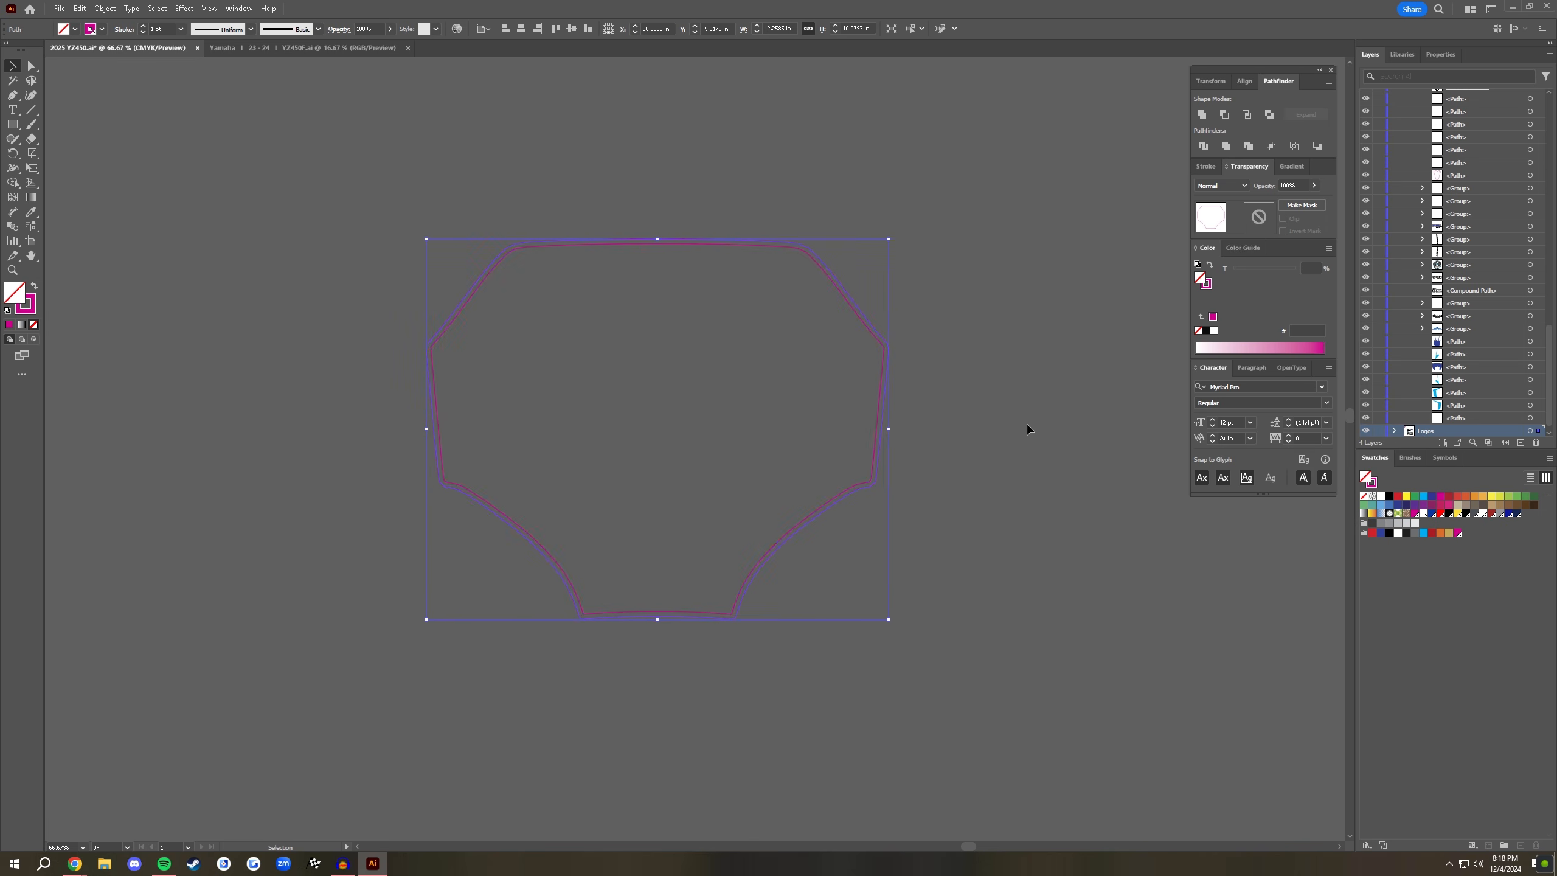
- Give the offset plate shape a white fill with no stroke, leaving the magenta cut line inside it
left_click(35, 287)
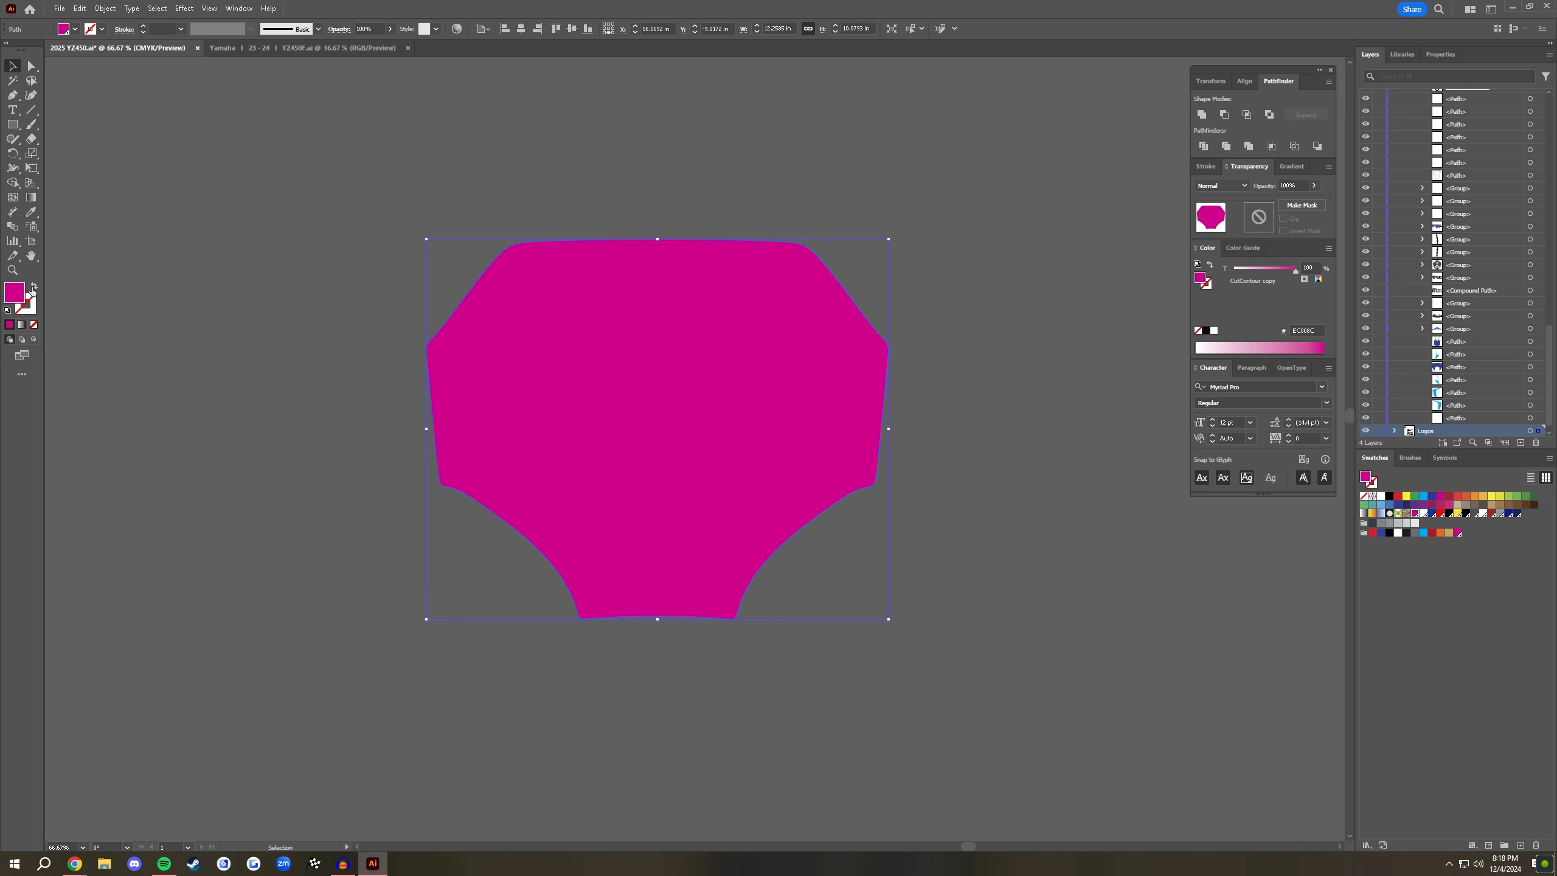
left_click(138, 279)
left_click(564, 341)
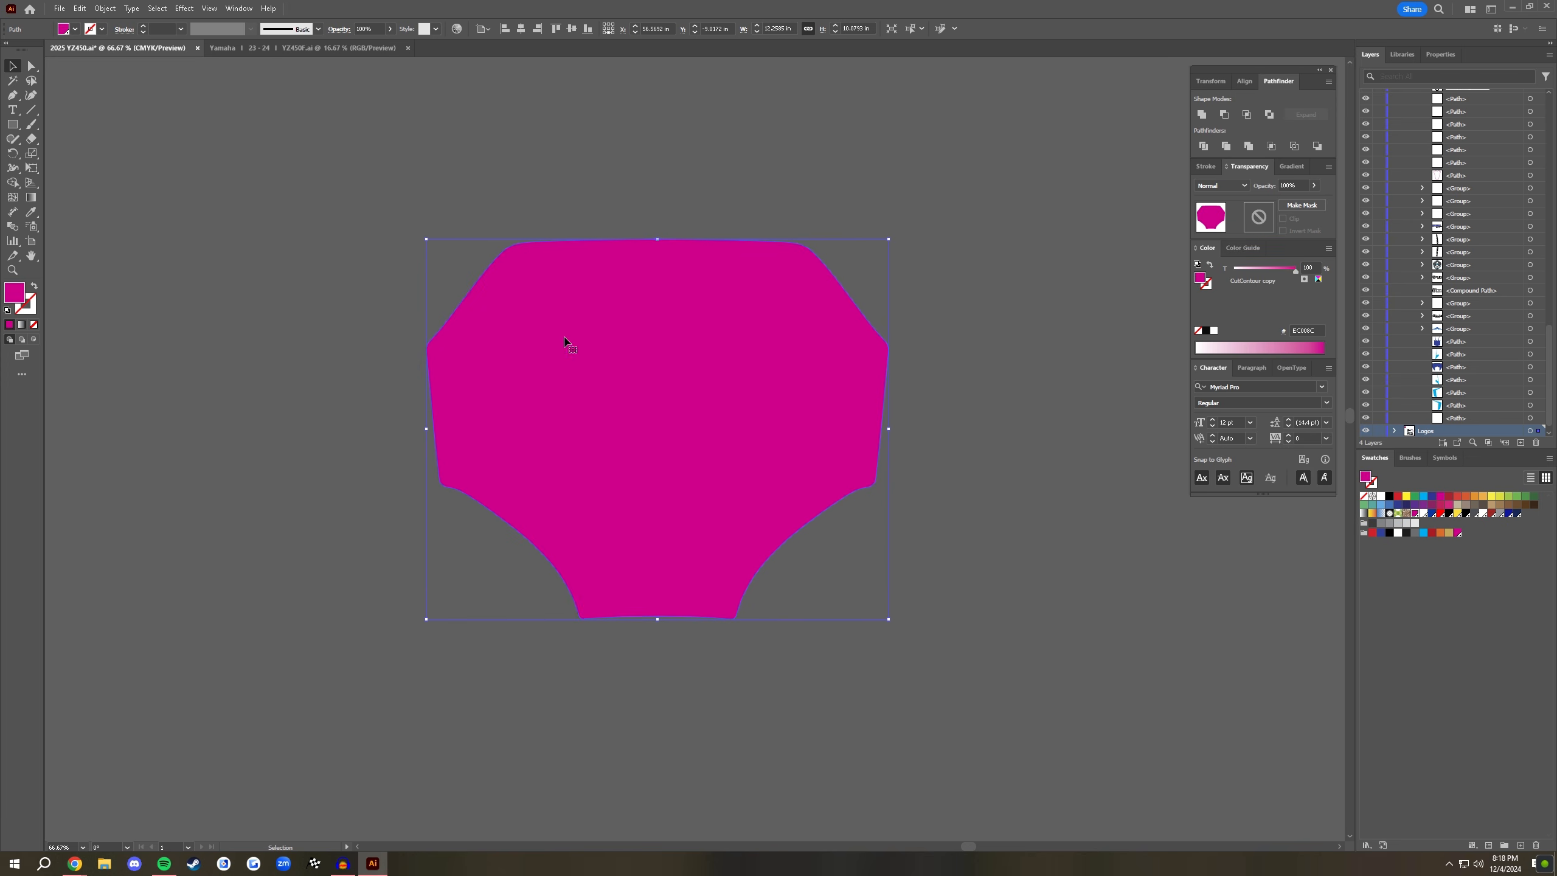
left_click(1397, 532)
left_click(945, 497)
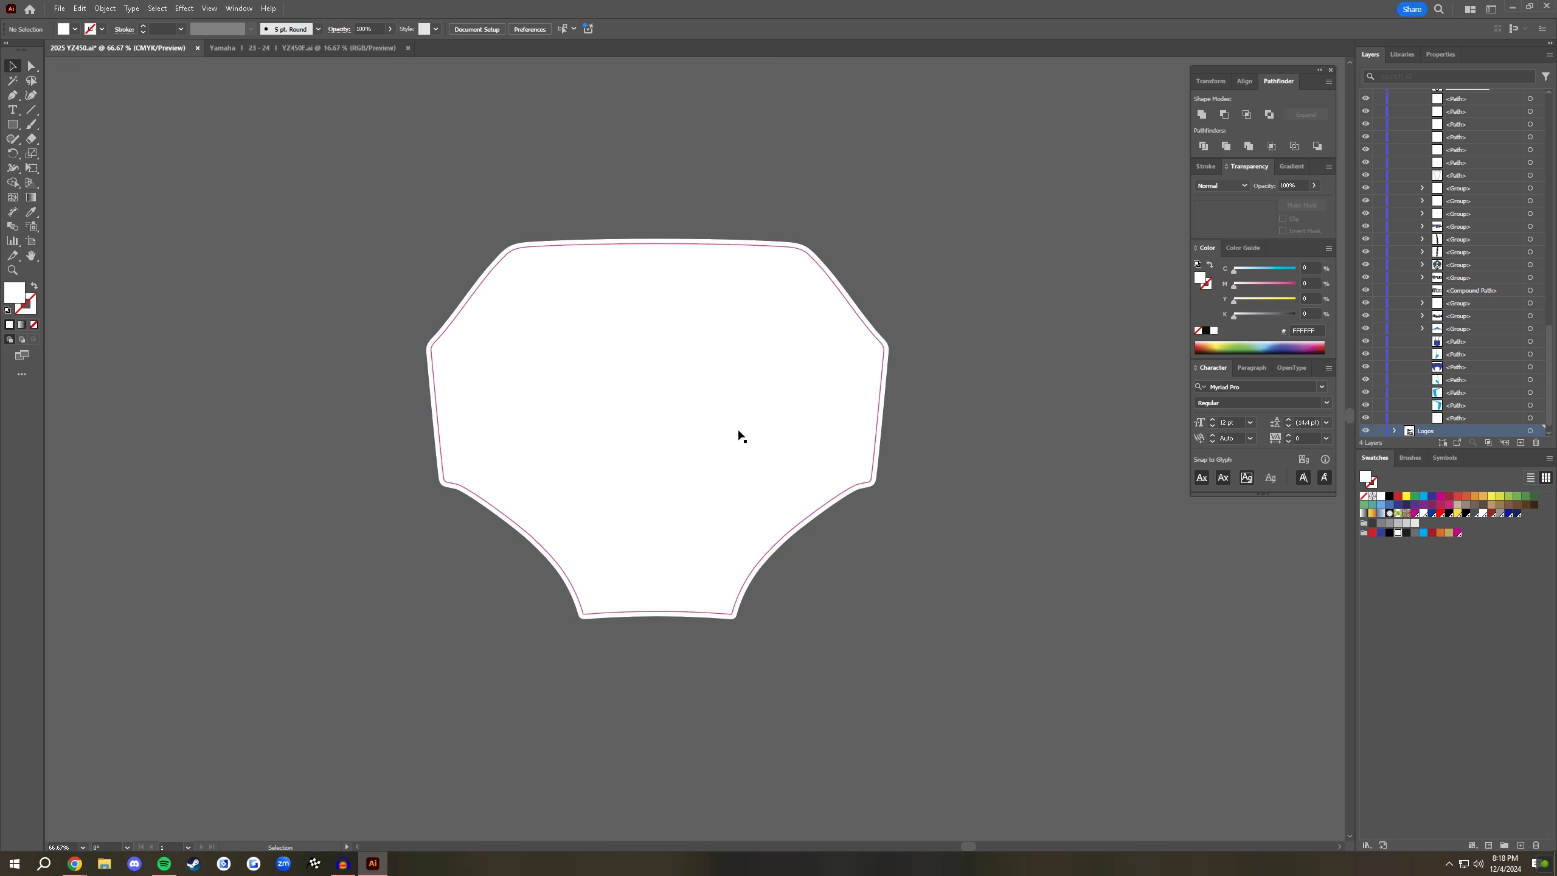
left_click(688, 419)
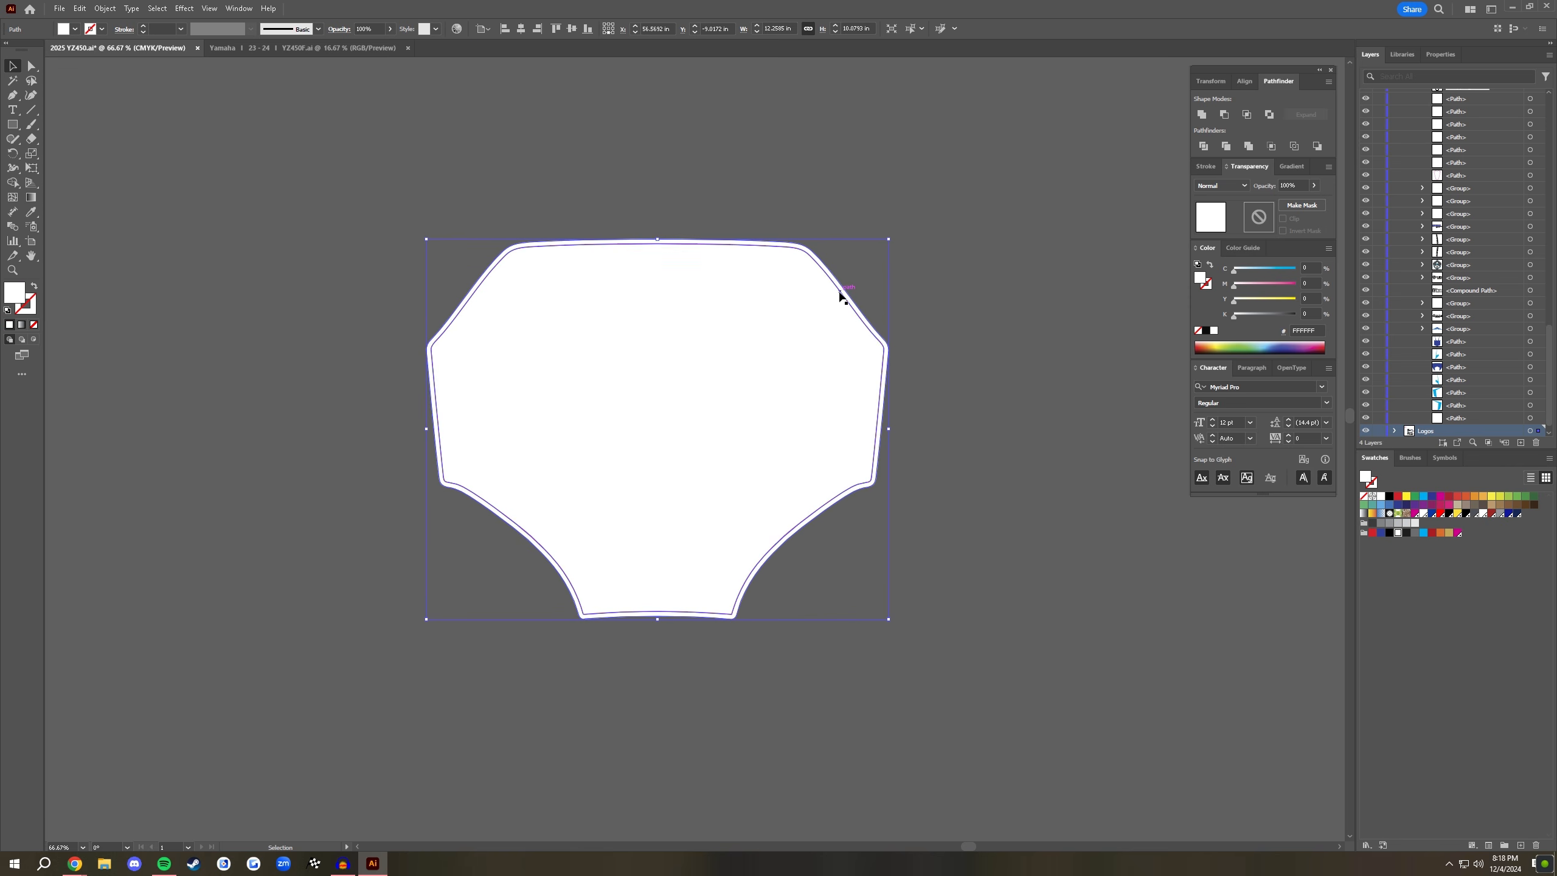
left_click(948, 276)
- Move a black 292 number from beside the artboard onto the white plate, bring it to the front, and roughly centre it
key("ctrl+minus")
key("ctrl+minus")
key("ctrl+minus")
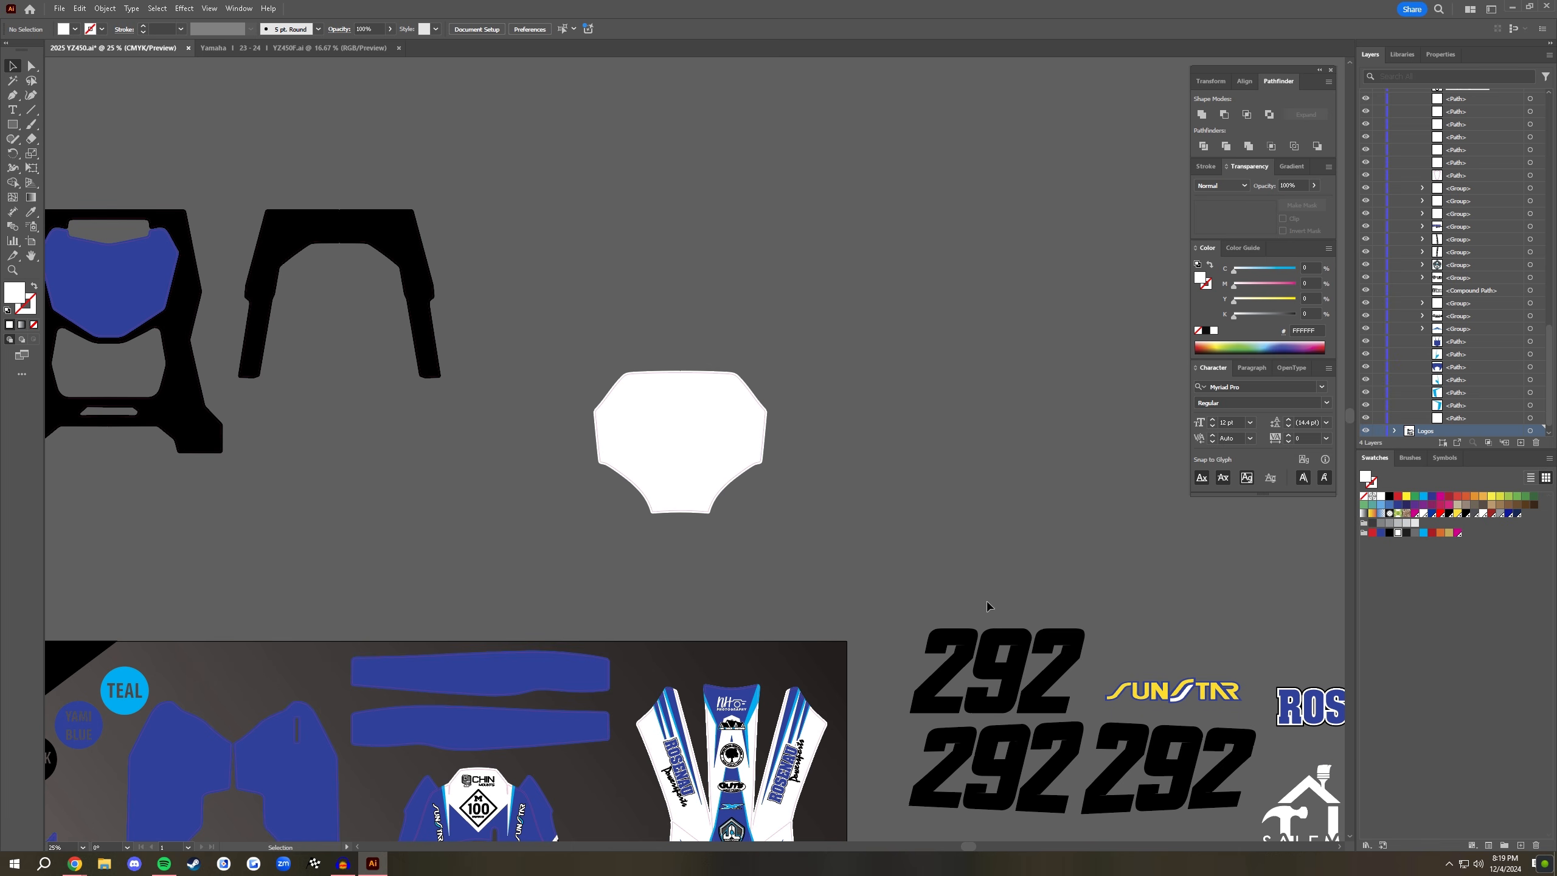
left_click_drag(1019, 677, 702, 447)
key("ctrl+shift+bracketright")
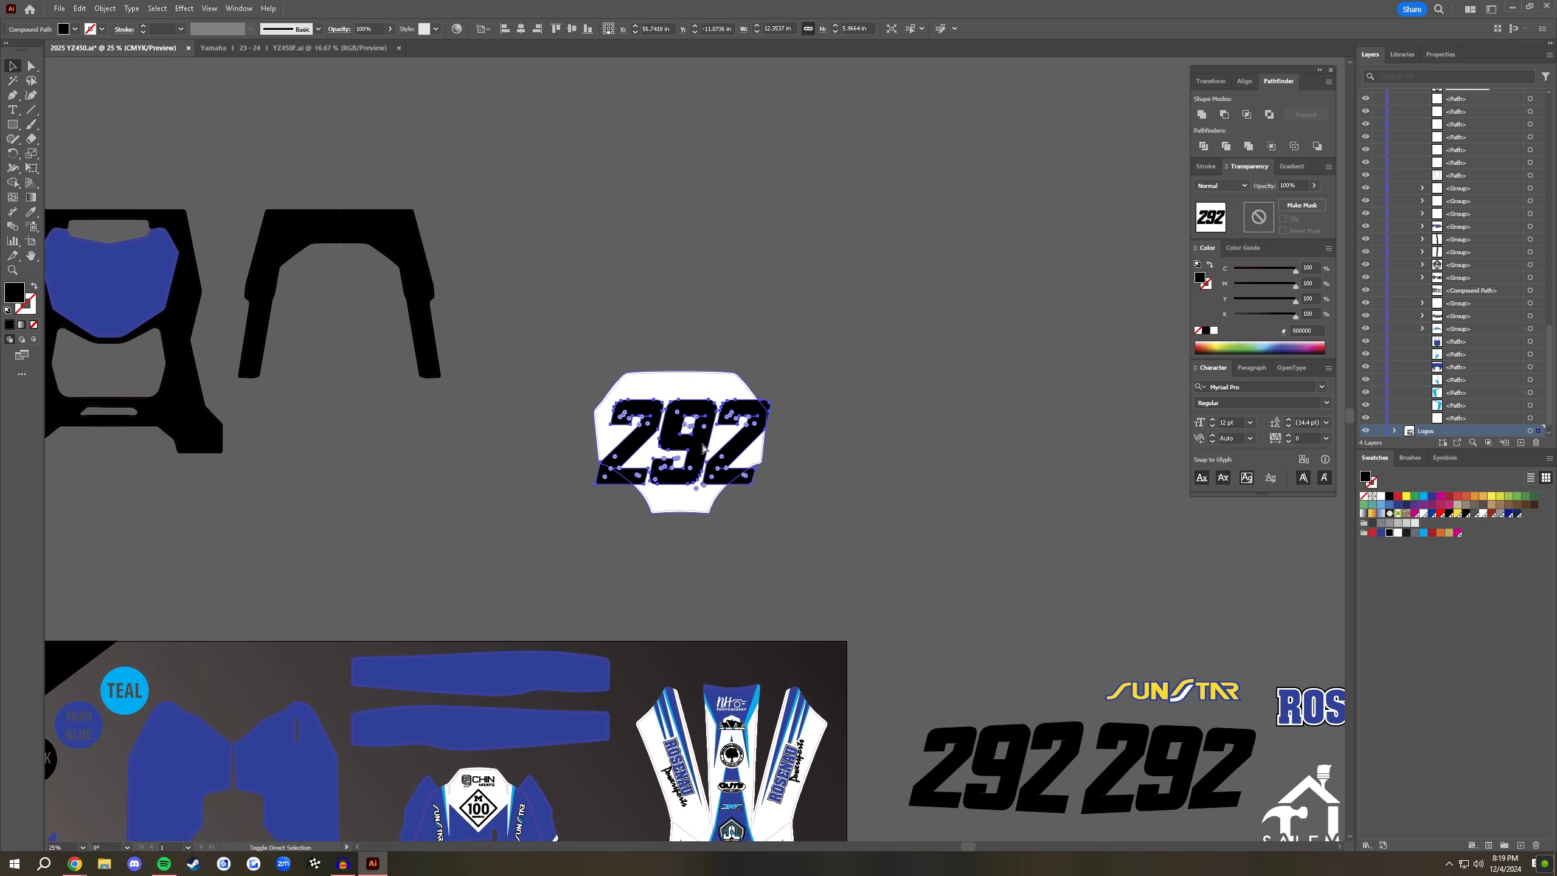
key("ctrl+plus")
key("ctrl+plus")
key("ctrl+plus")
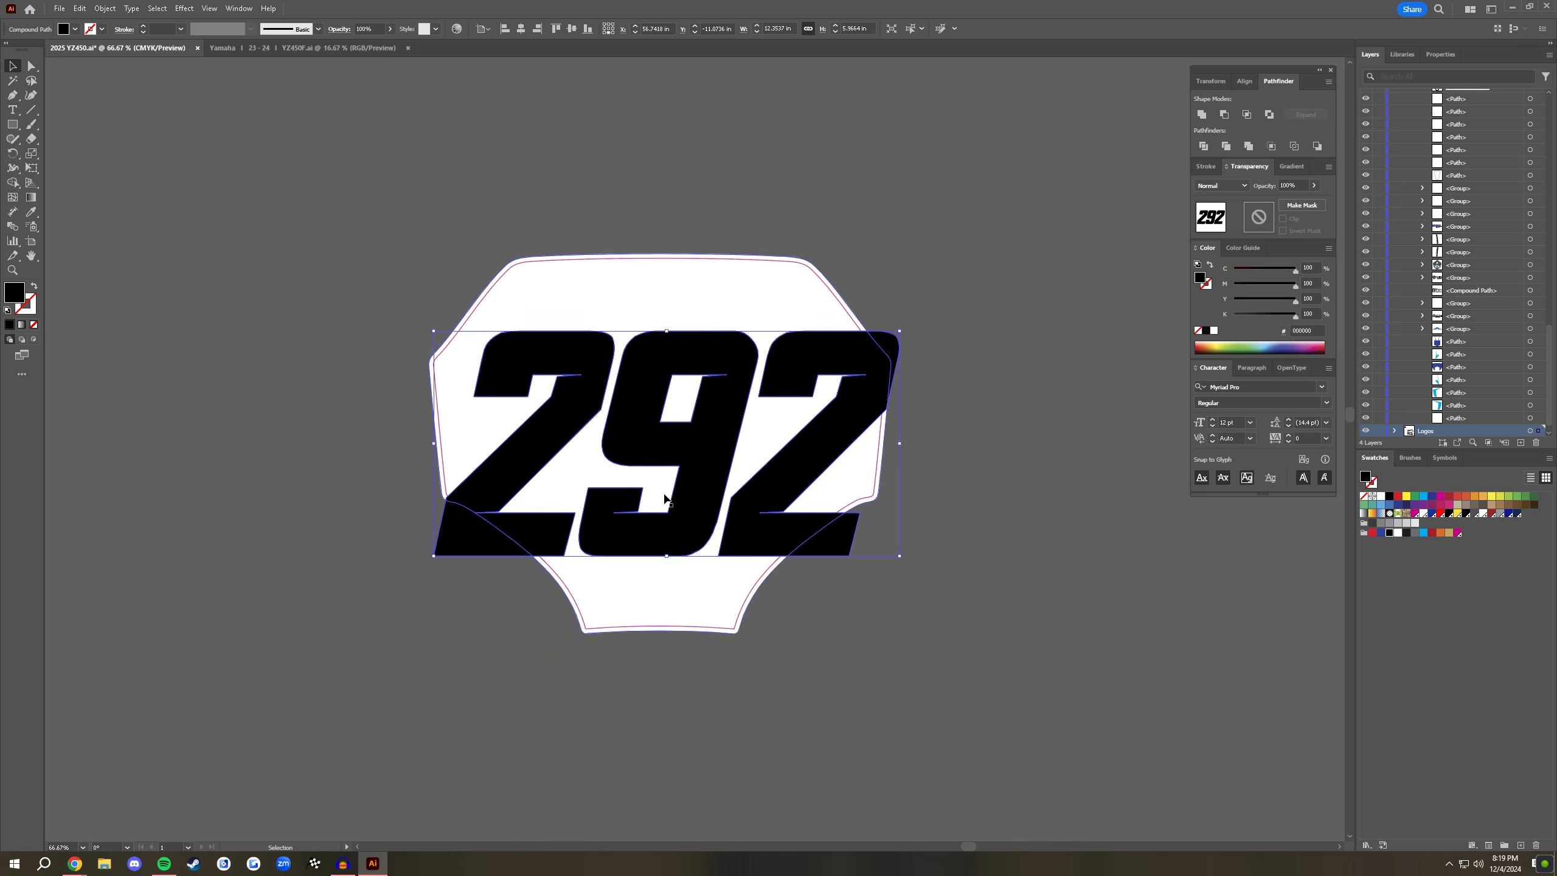
left_click_drag(712, 487, 718, 485)
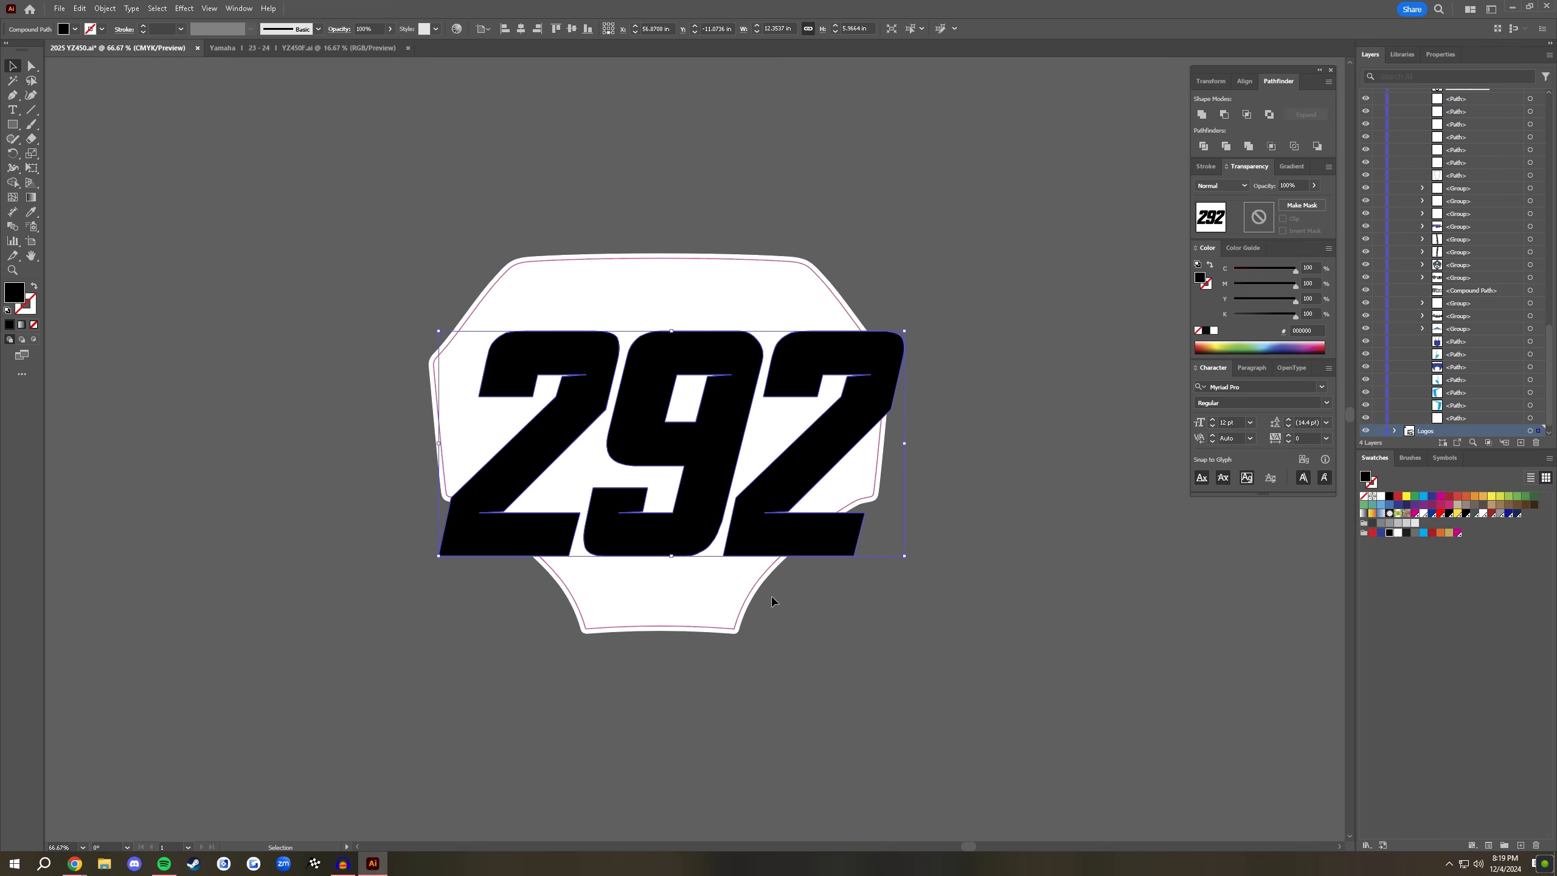
left_click(1048, 550)
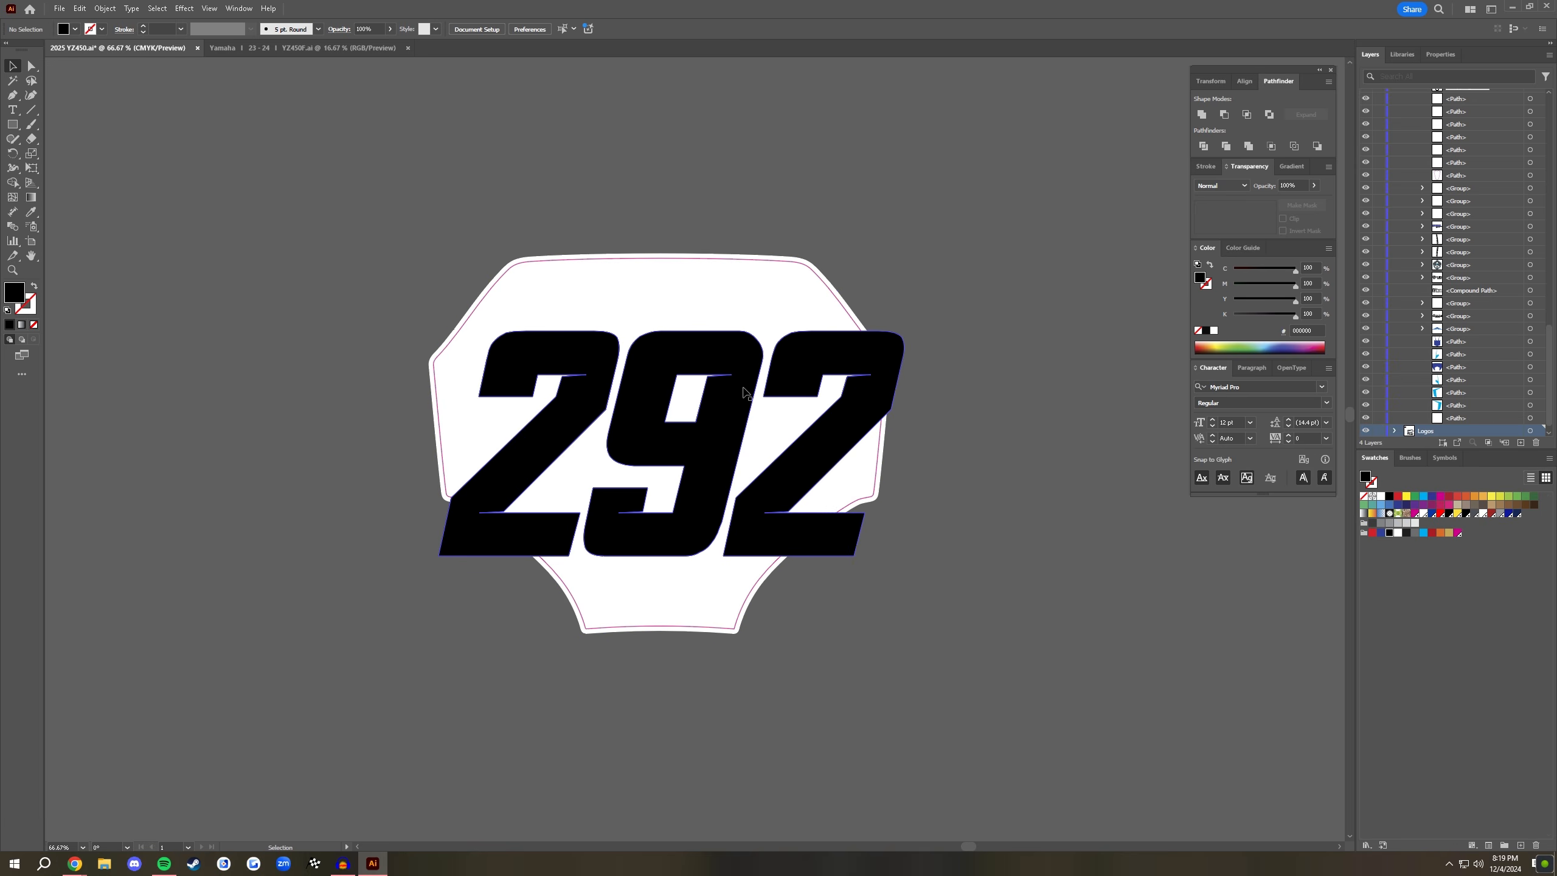
- Move the 292 number straight up off the plate to just above it, and select the white offset shape
left_click_drag(715, 531, 701, 215)
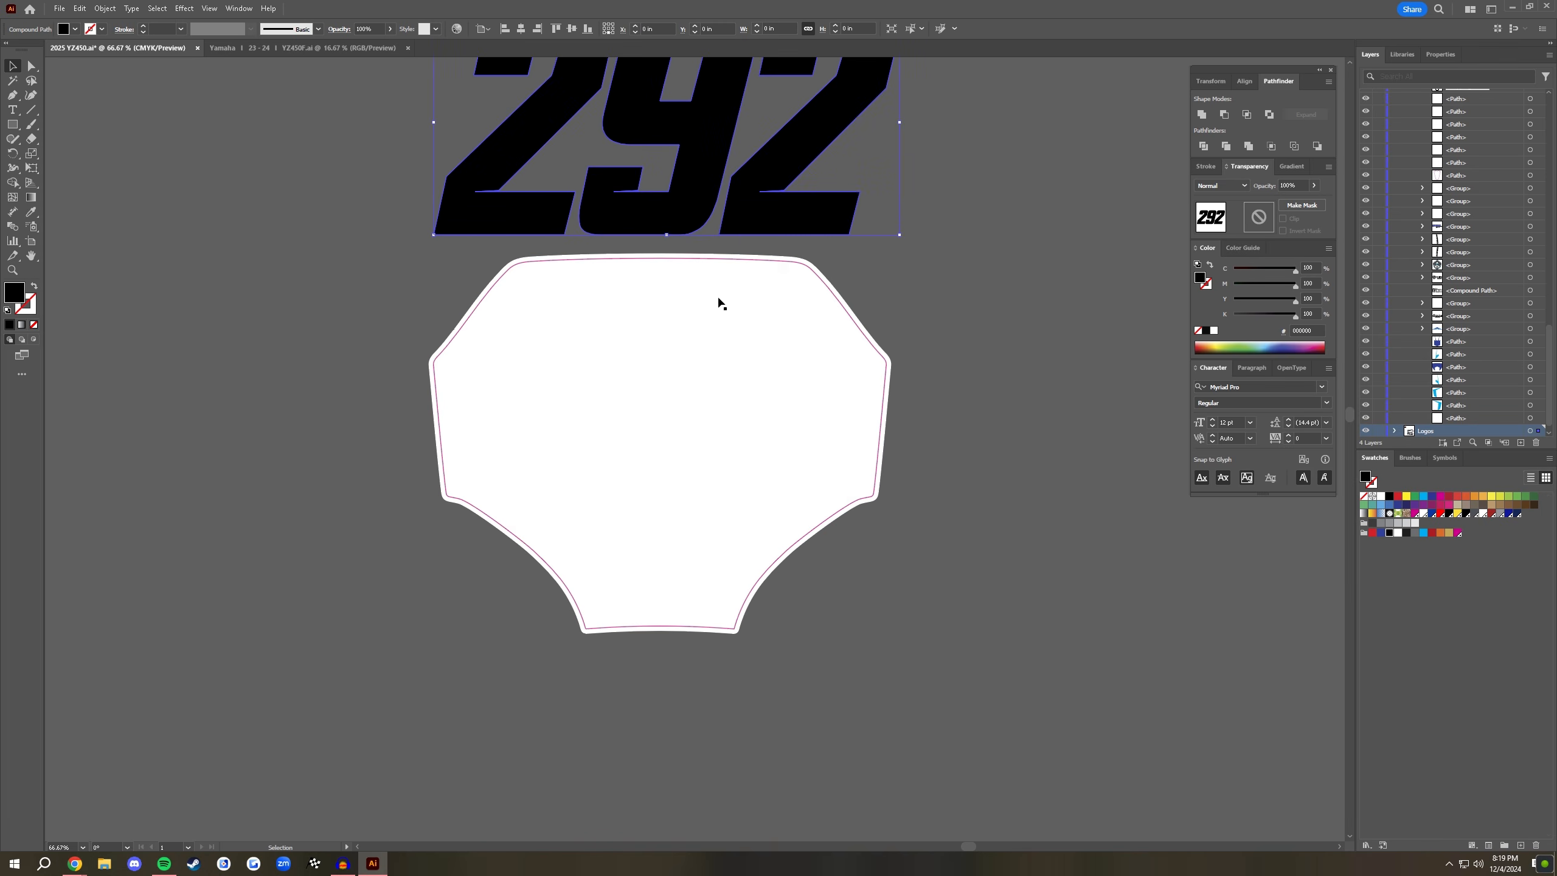
scroll(751, 427, "up", 1)
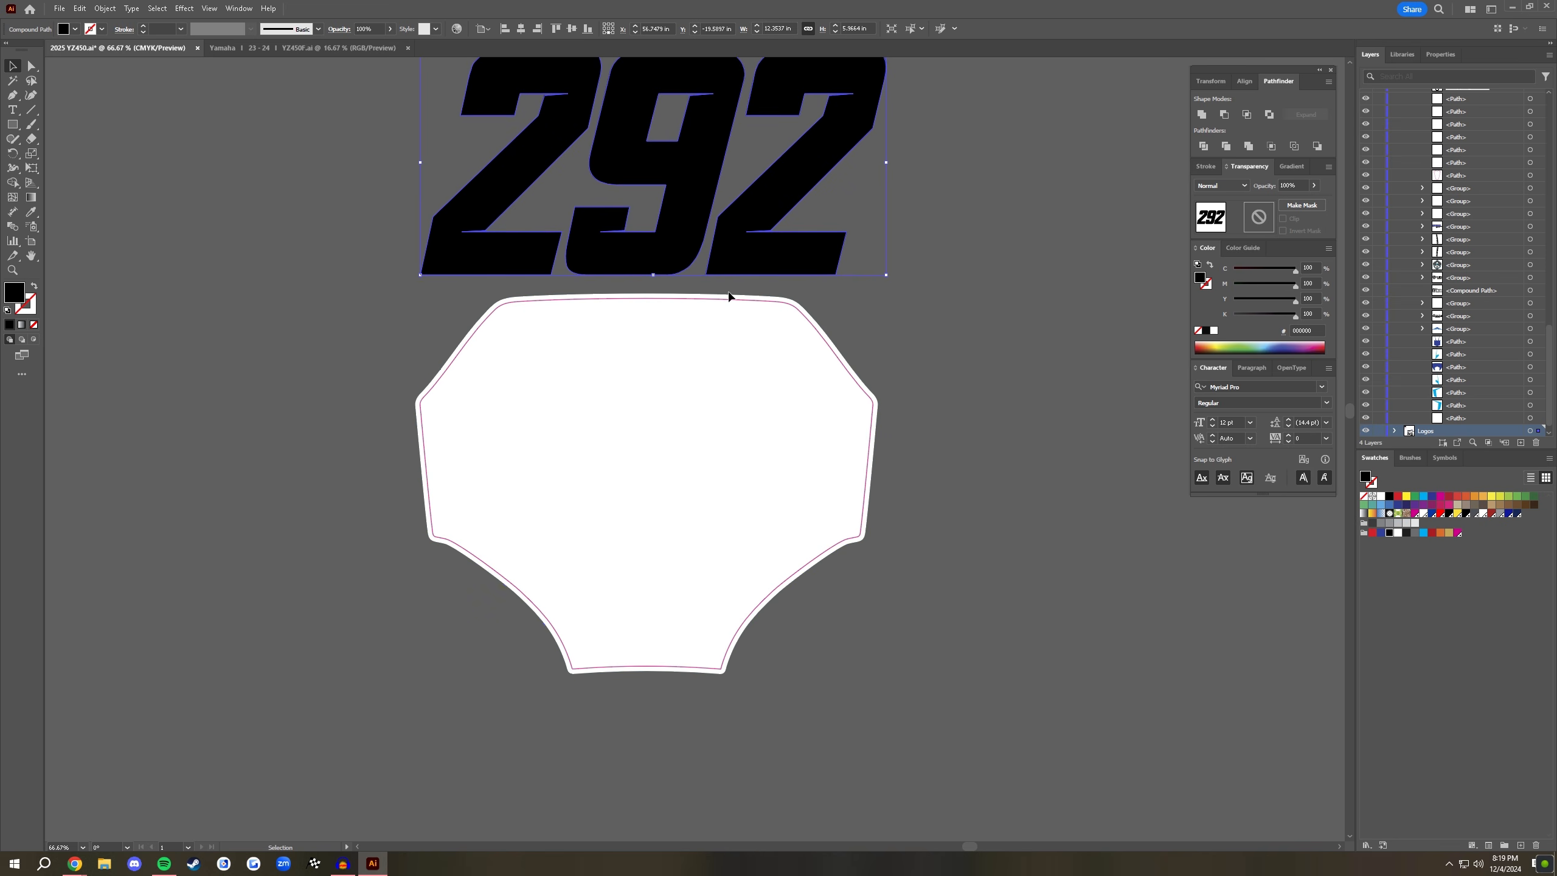
mouse_move(742, 250)
left_mouse_down()
mouse_move(750, 576)
mouse_move(742, 246)
left_mouse_up()
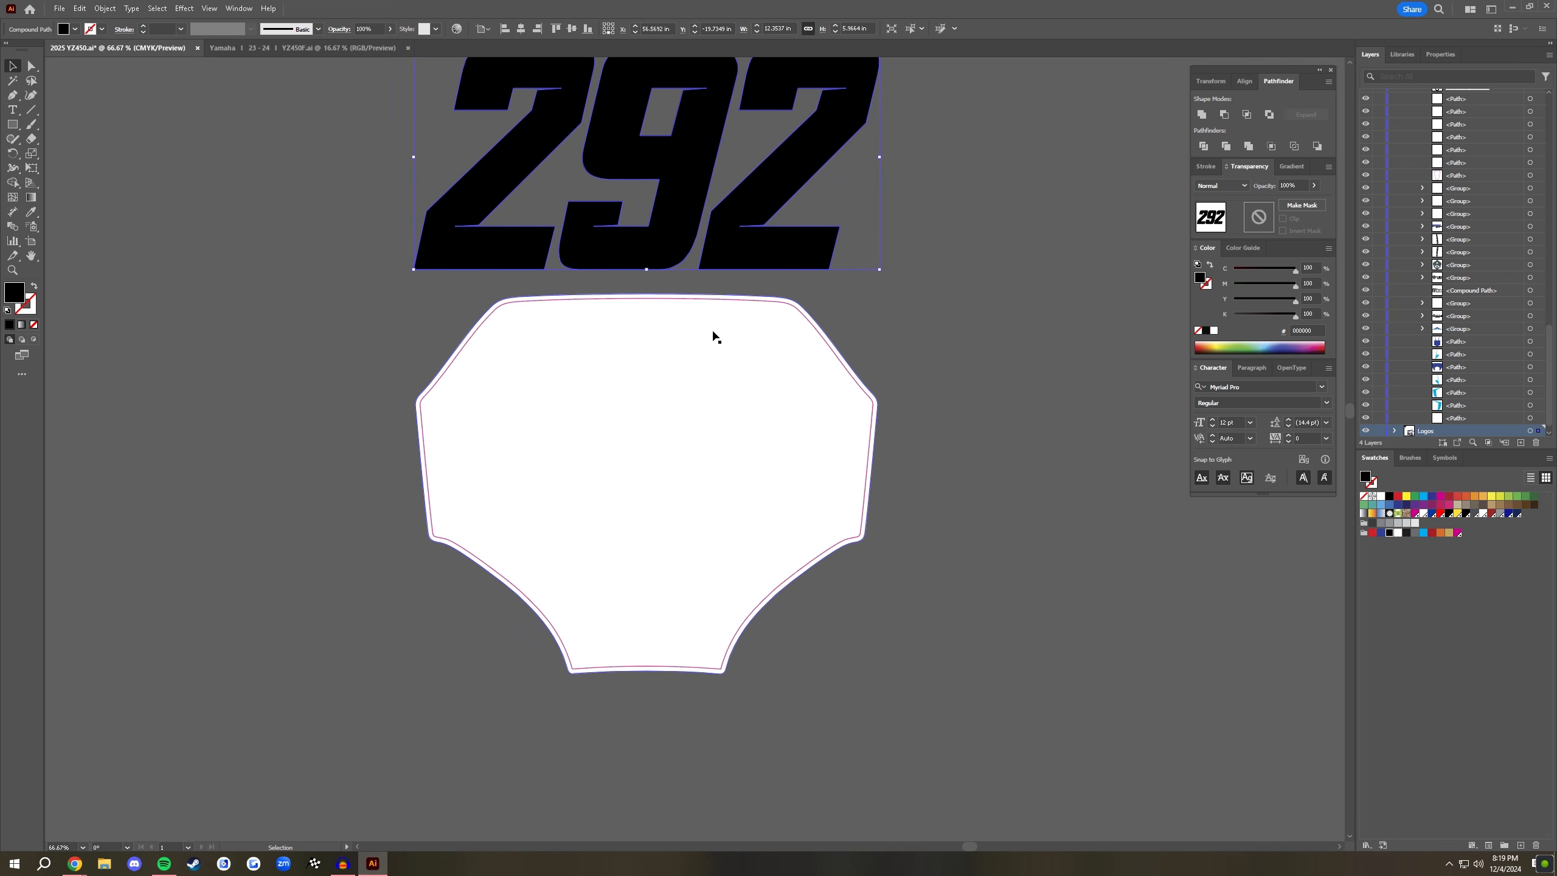
left_click(719, 436)
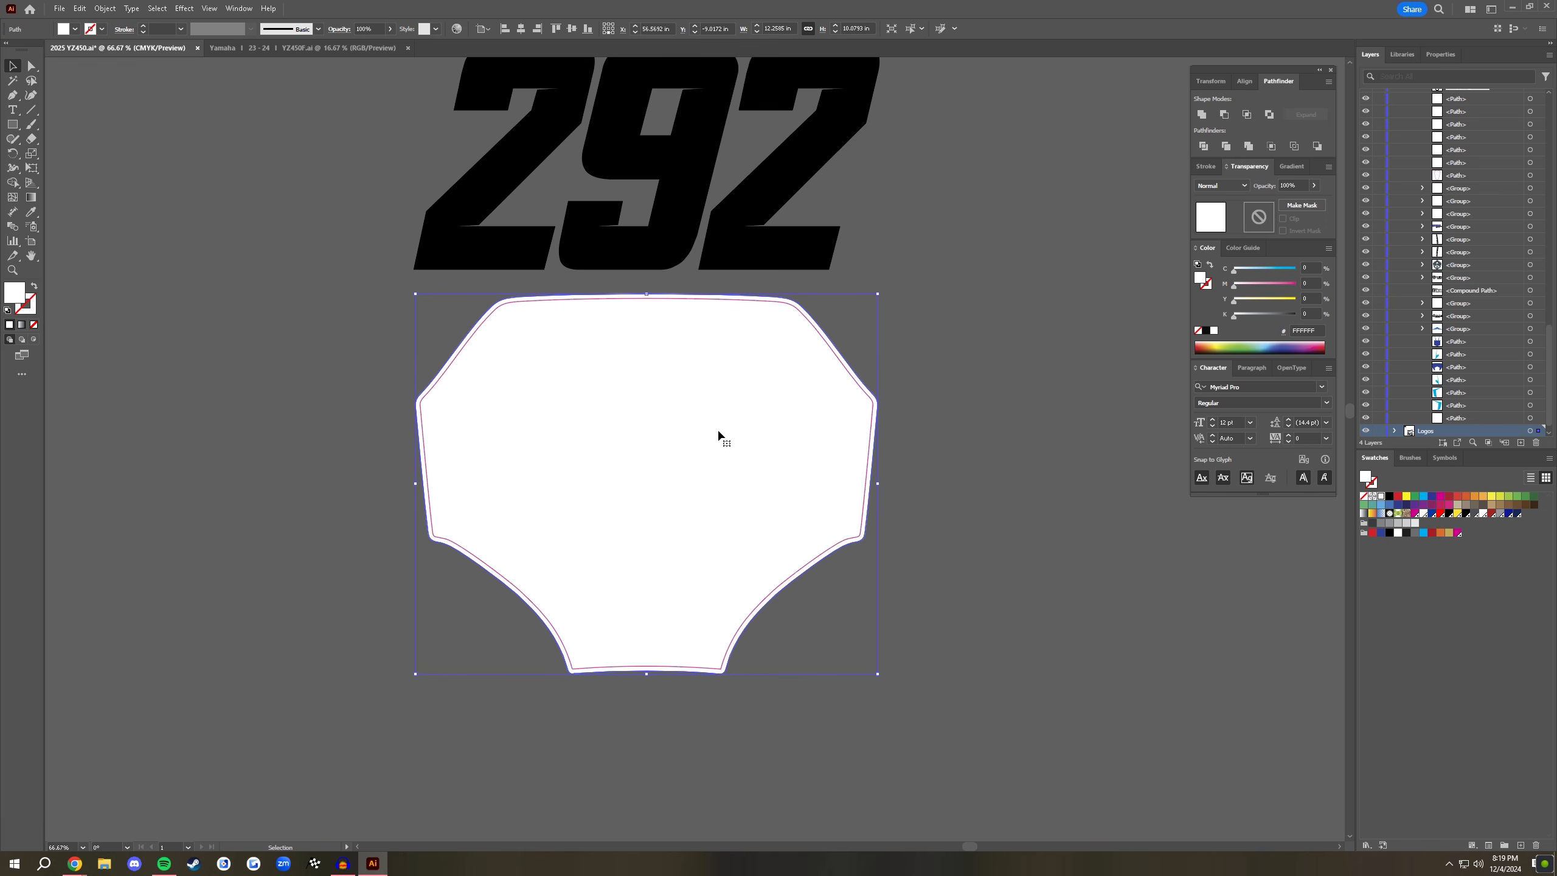
key("ctrl+c")
key("ctrl+v")
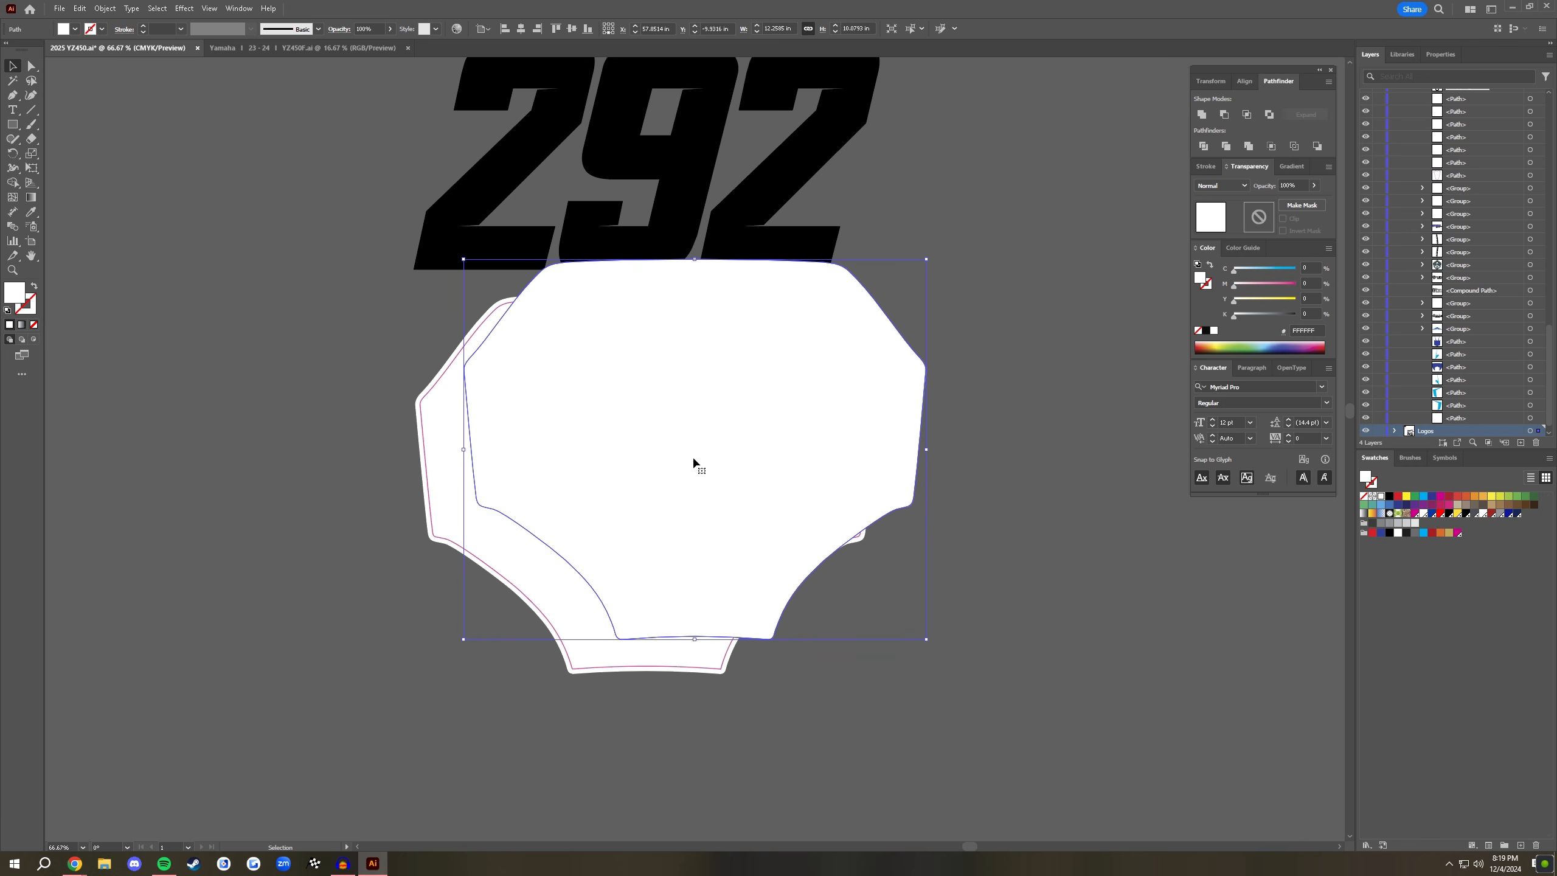
key("ctrl+z")
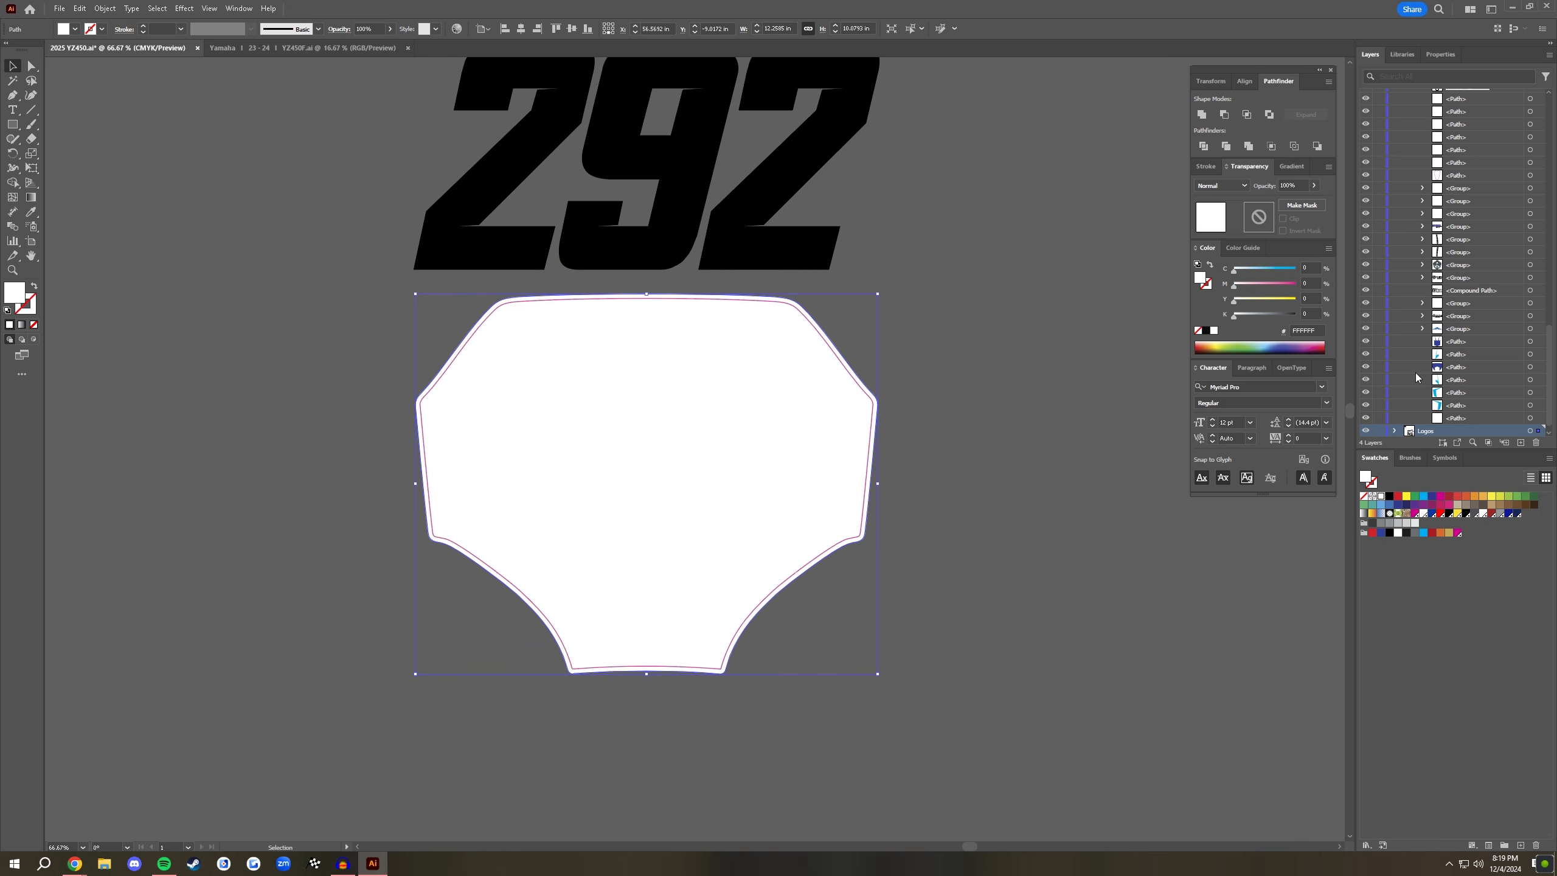
- Expand the Logos layer's contents and paste a copy of the white plate shape directly in front of the original
scroll(1400, 420, "down", 1)
left_click(1395, 418)
scroll(1446, 307, "down", 5)
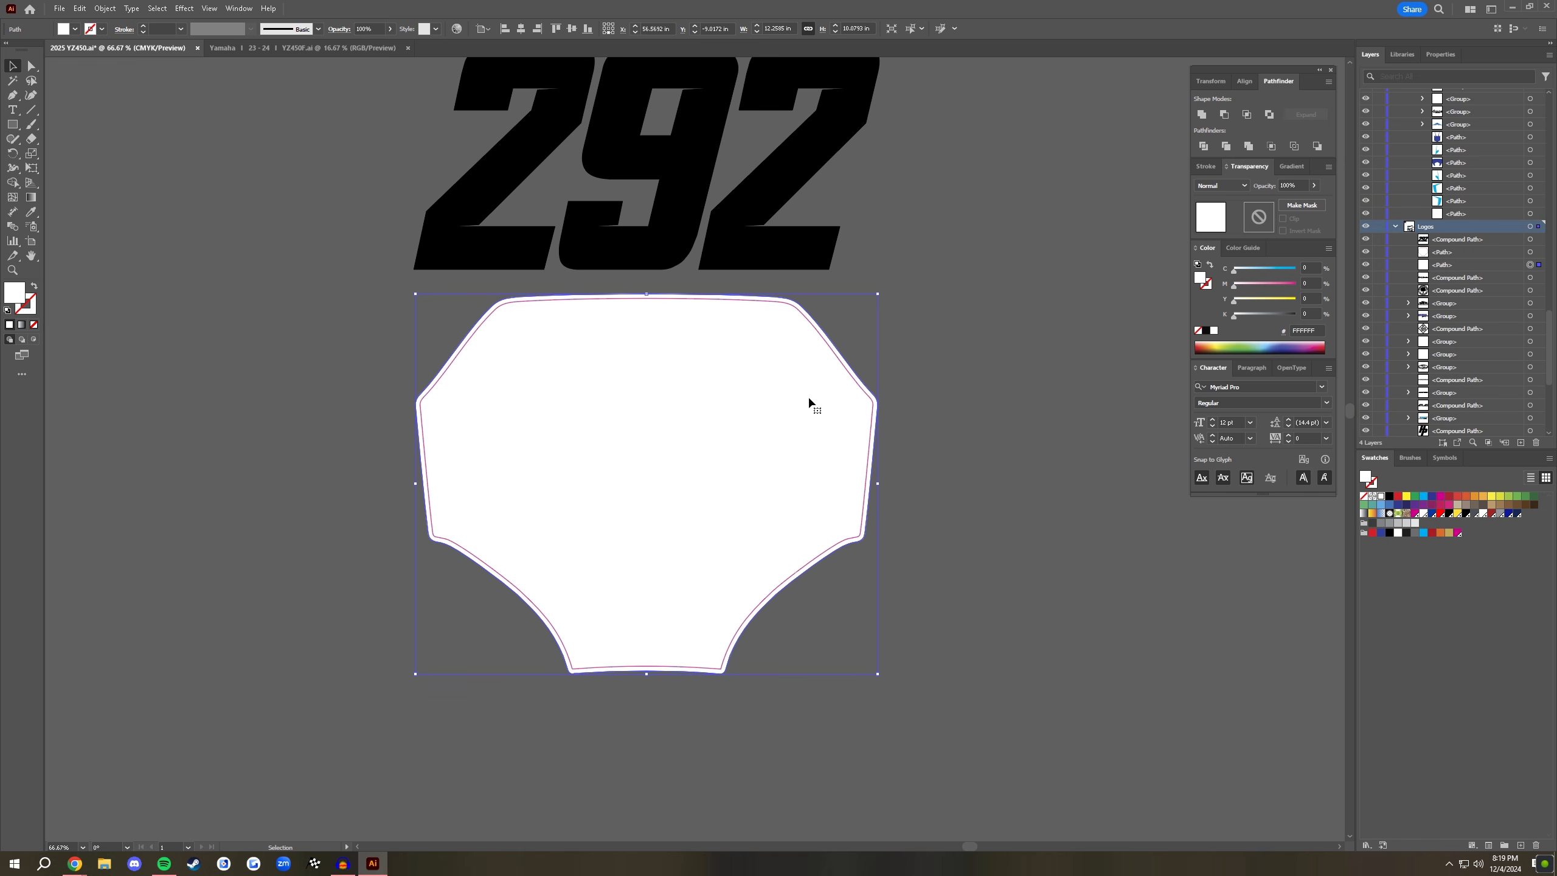
key("ctrl+c")
key("ctrl+f")
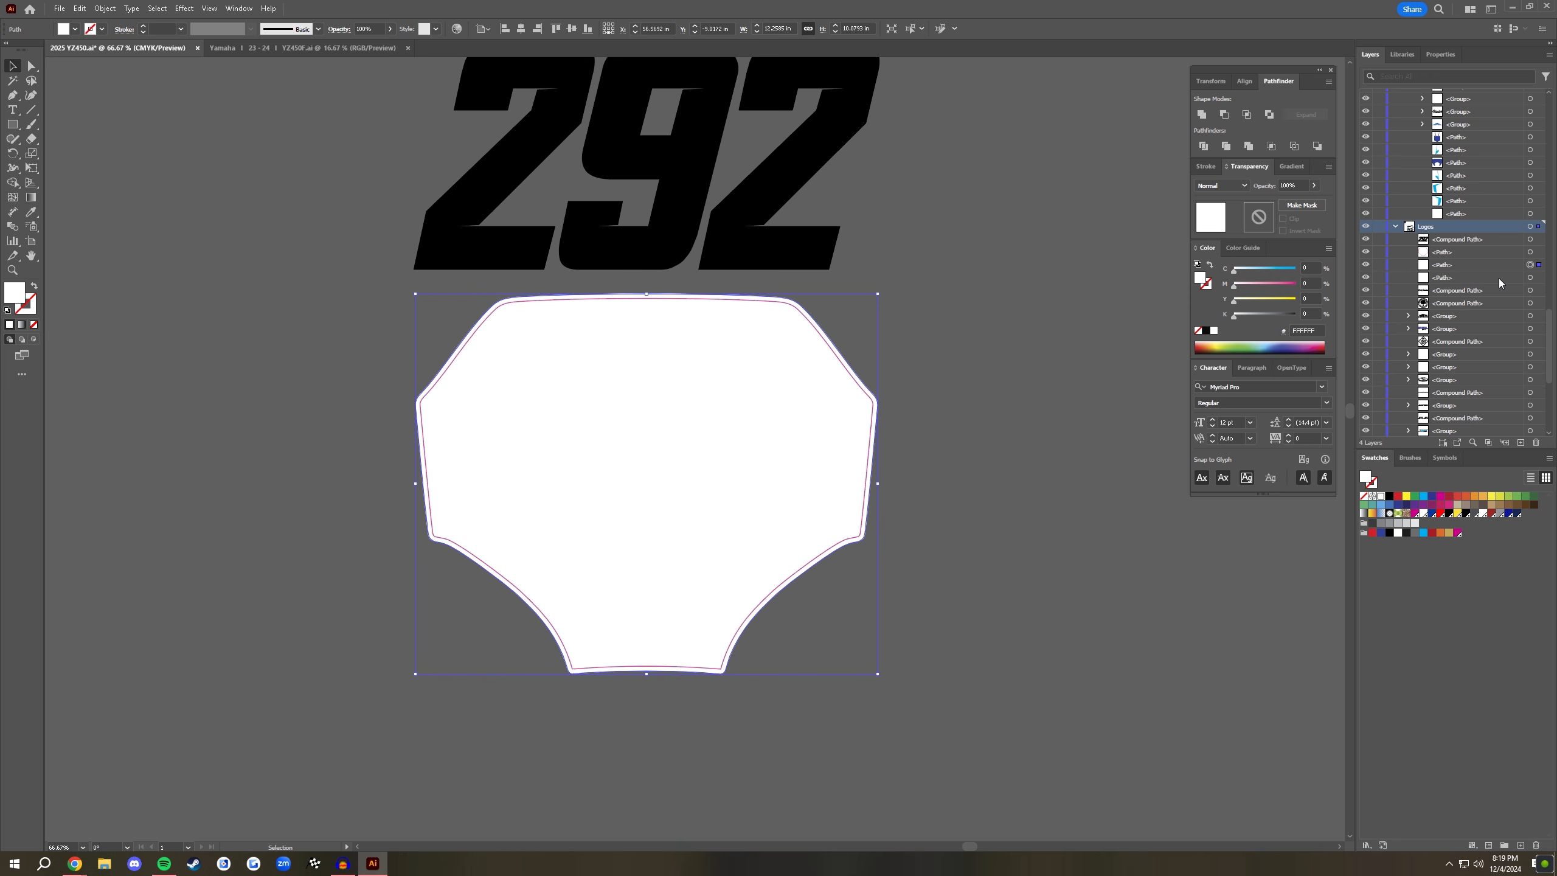
key("ctrl+z")
key("ctrl+f")
- Make a clipping mask from the two stacked white plate shapes and check the clipping path and path inside the group
left_click(1532, 278)
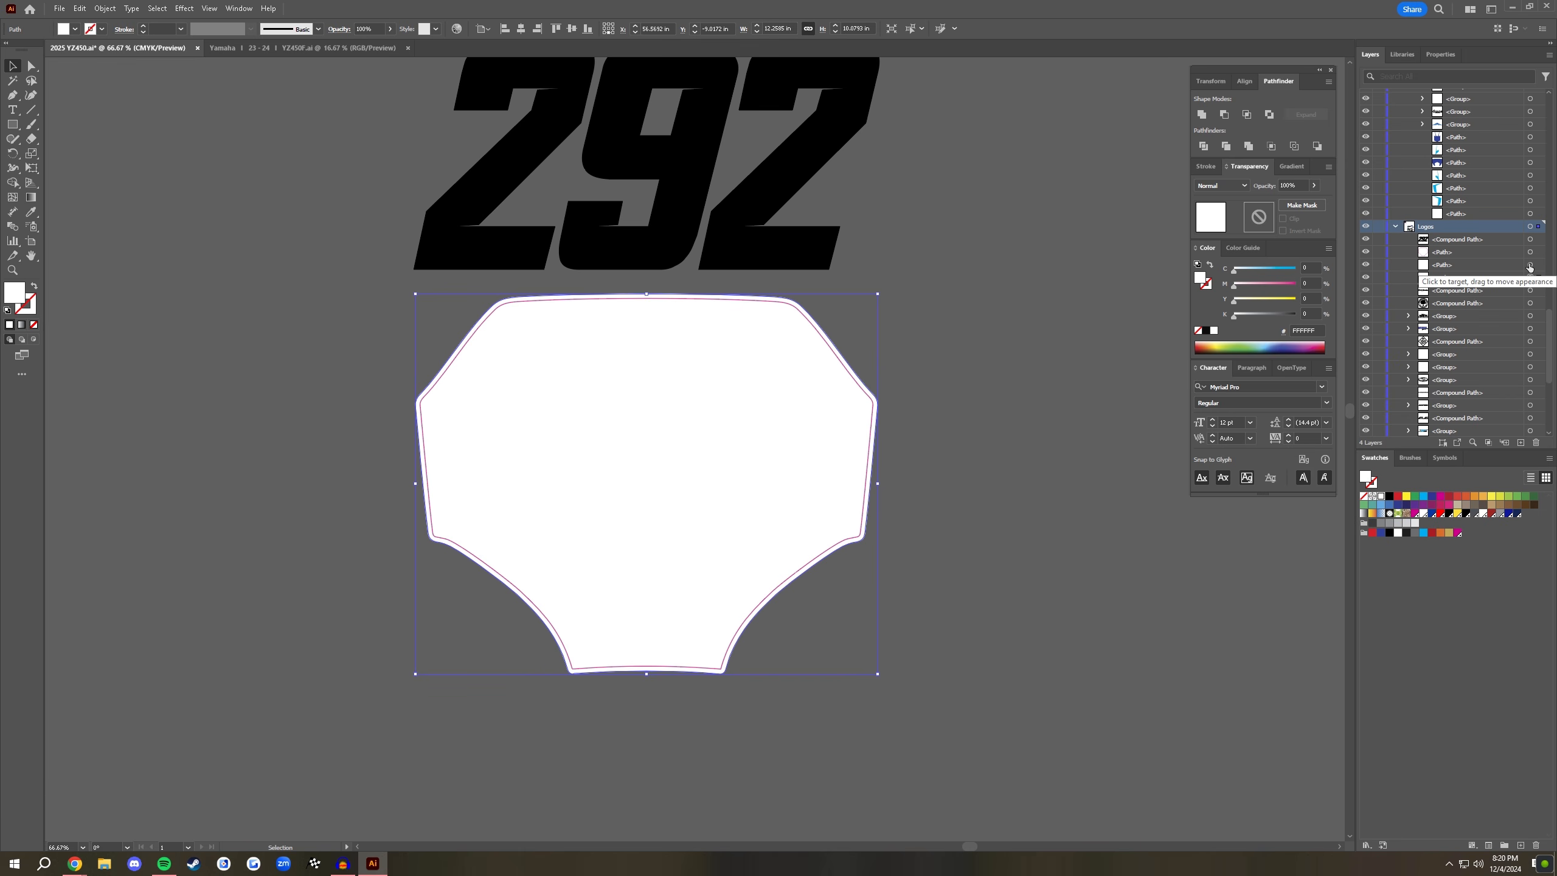
left_click(1529, 267, "shift")
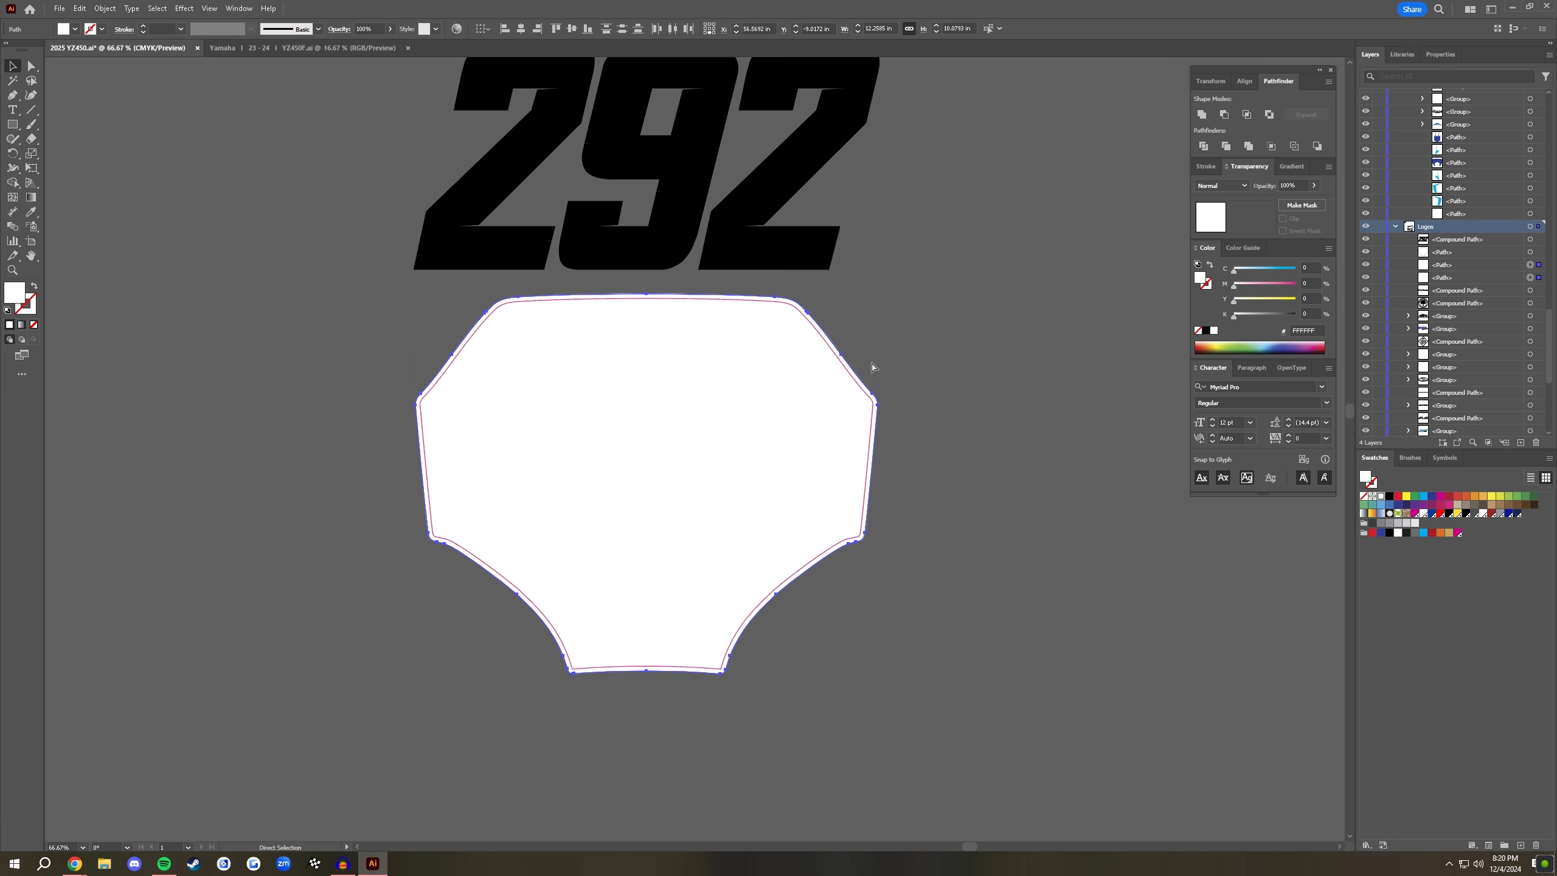
key("ctrl+7")
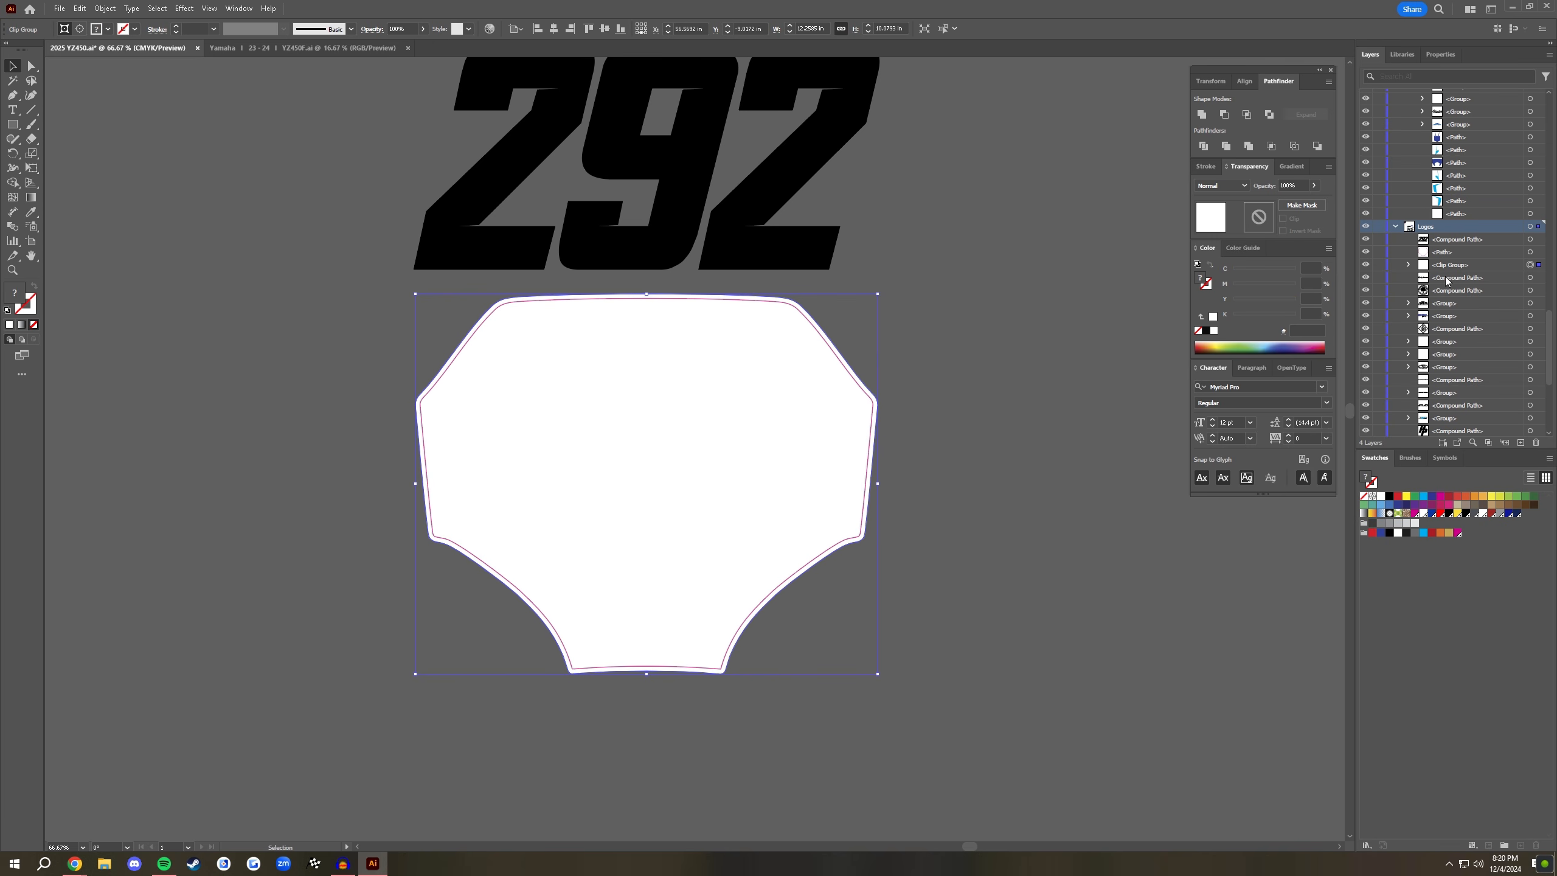
key("ctrl+z")
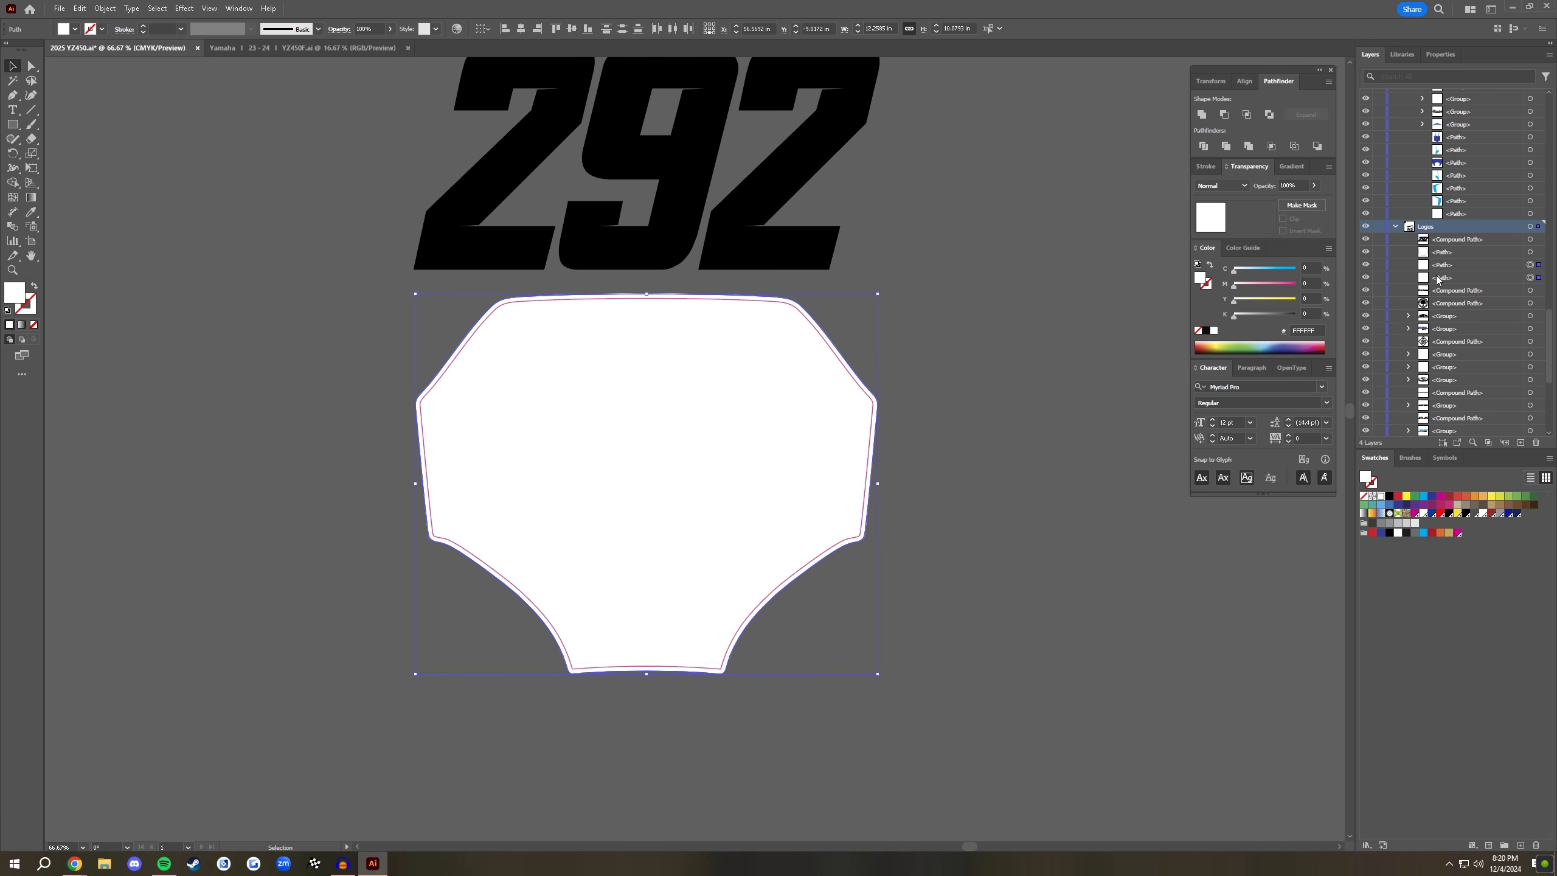
key("ctrl+7")
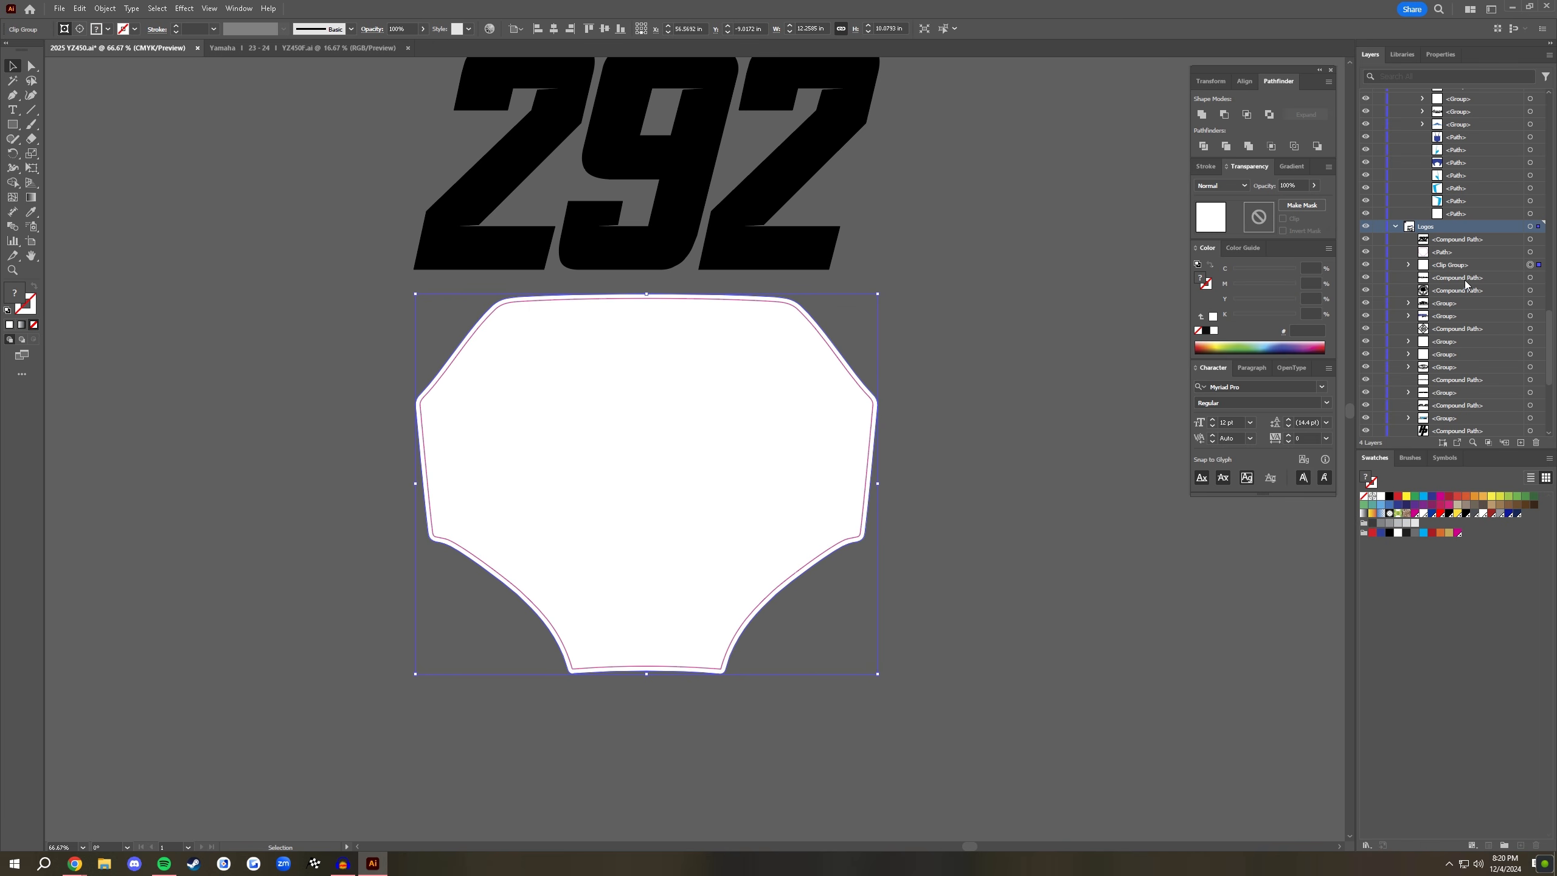
left_click(1408, 266)
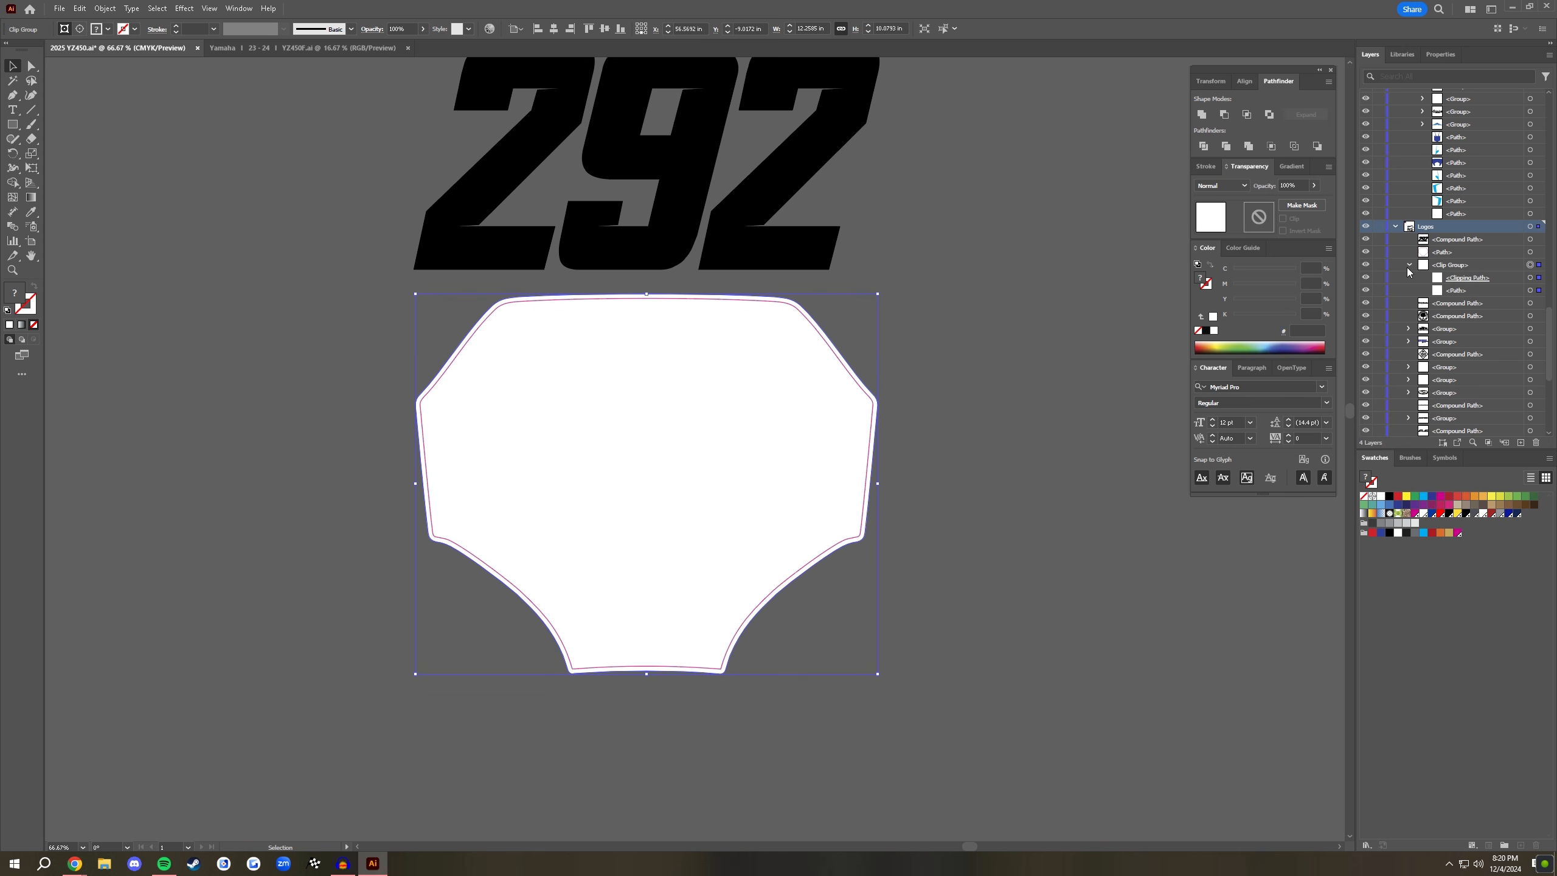
left_click(1482, 278)
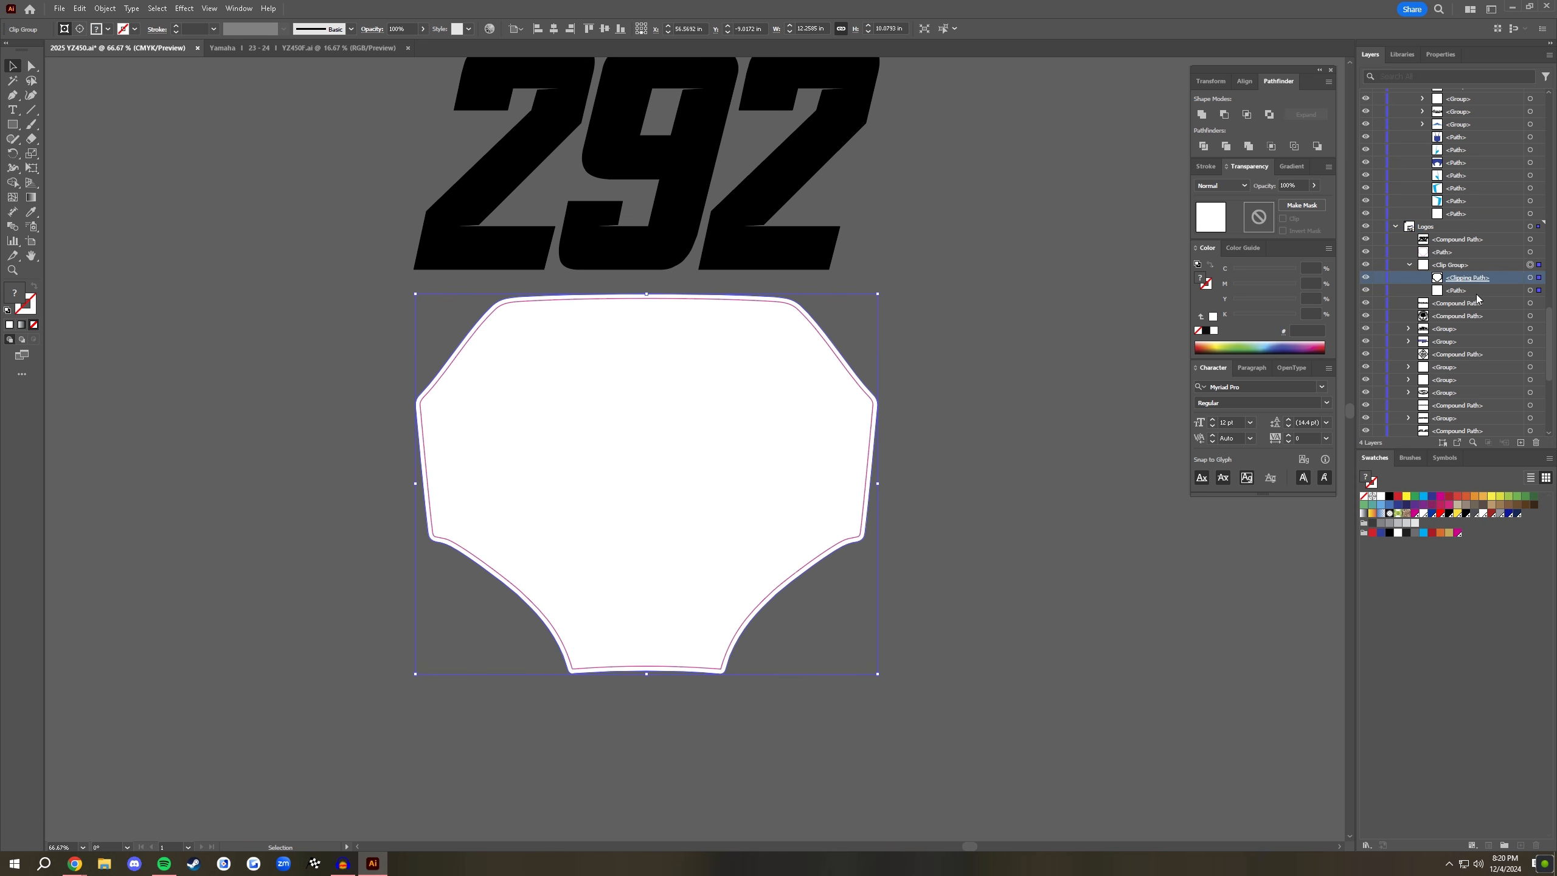
left_click(1473, 294)
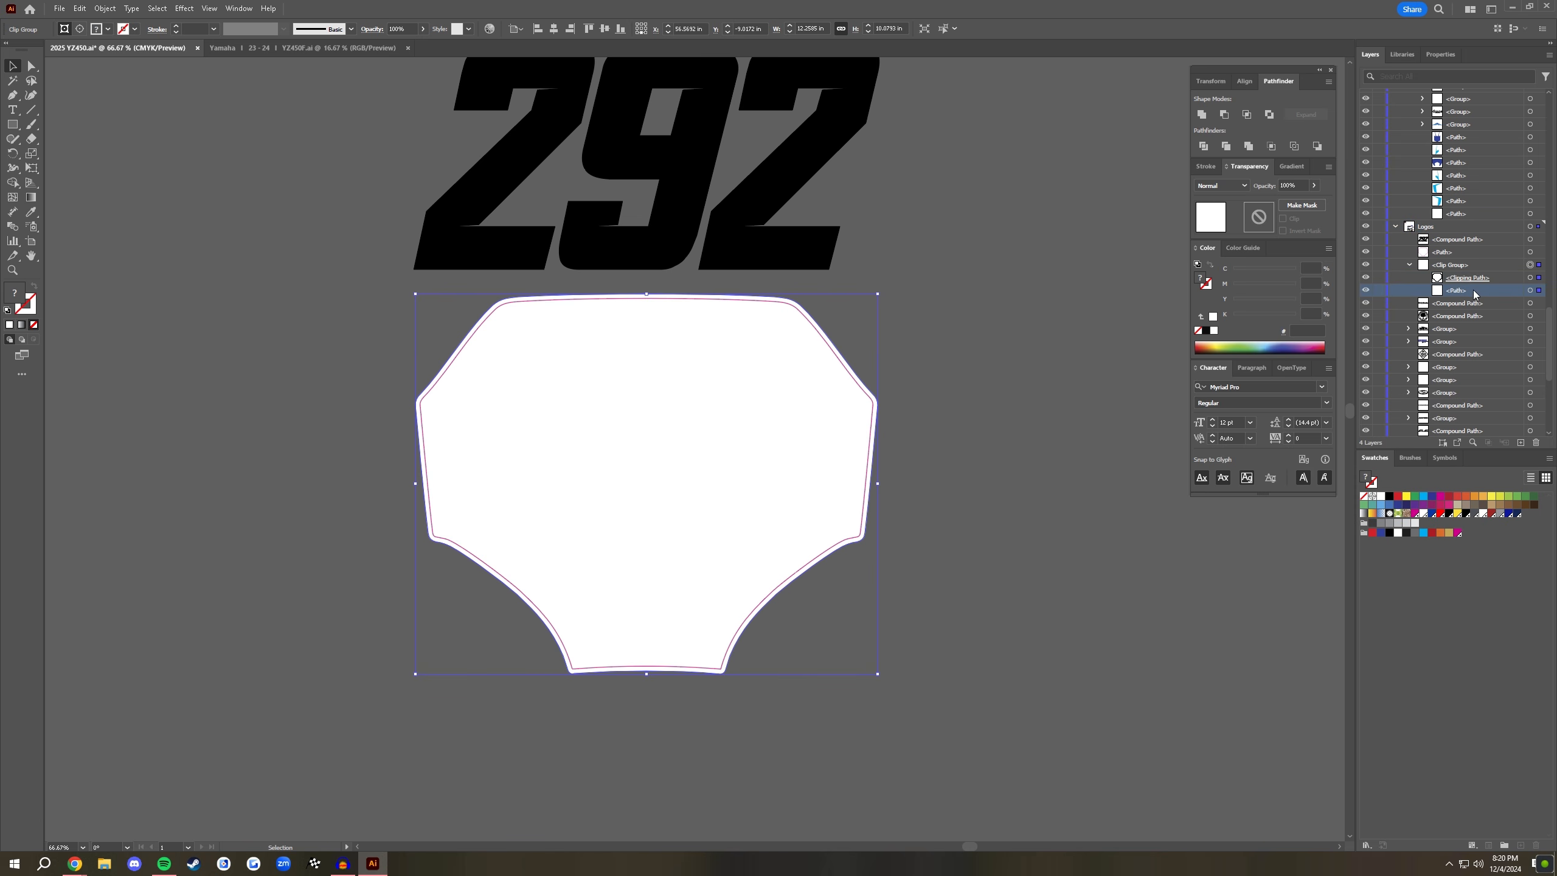
- Isolate the clip group and fill the plate path inside it with black
double_click(771, 402)
double_click(1122, 481)
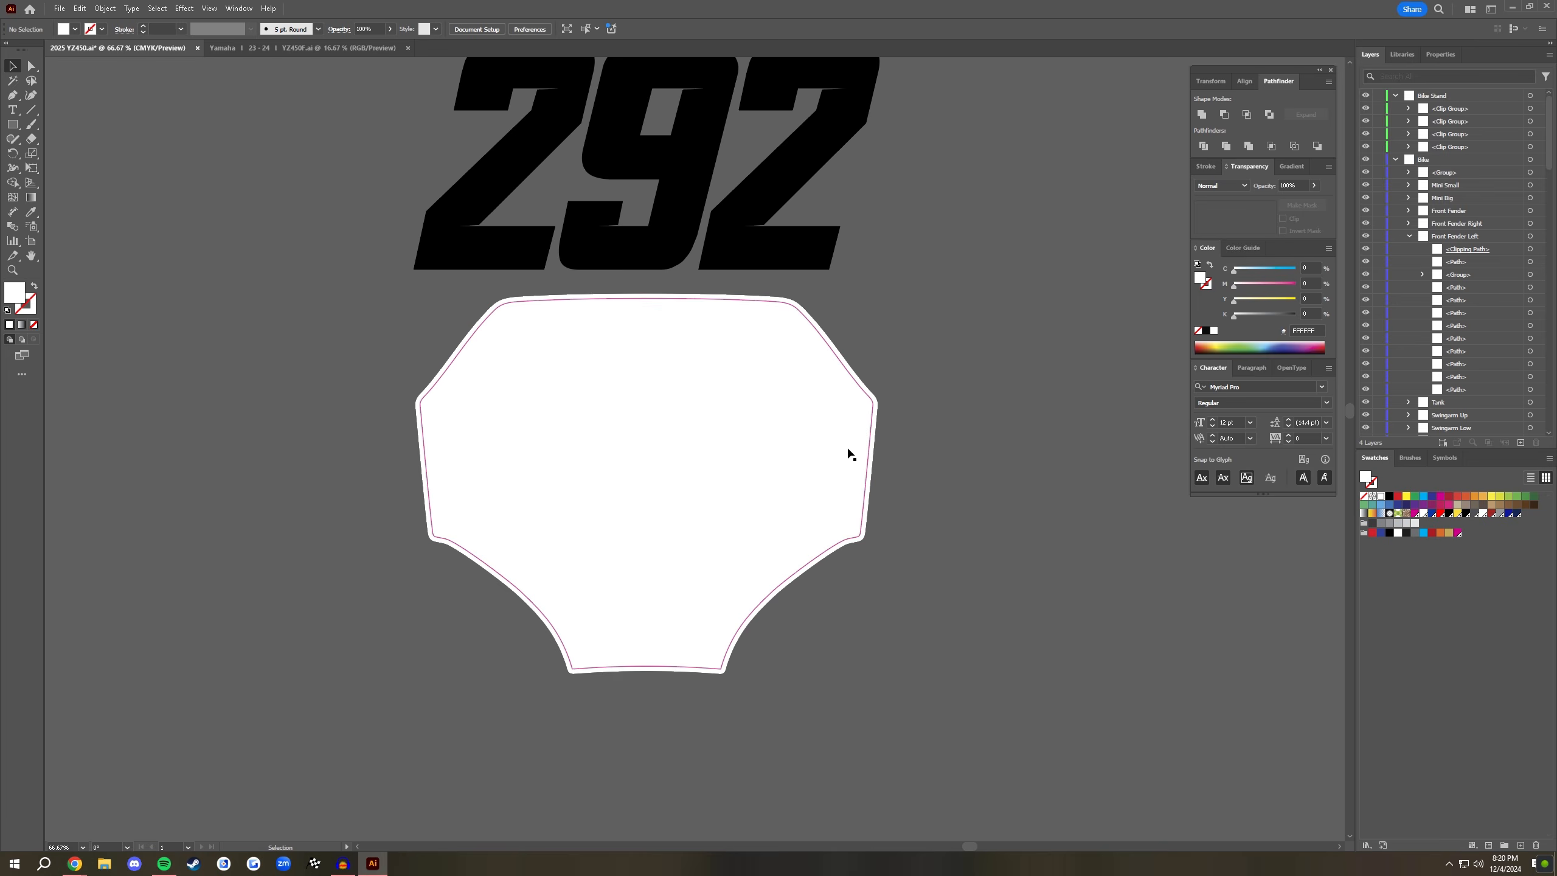
double_click(766, 438)
left_click(768, 442)
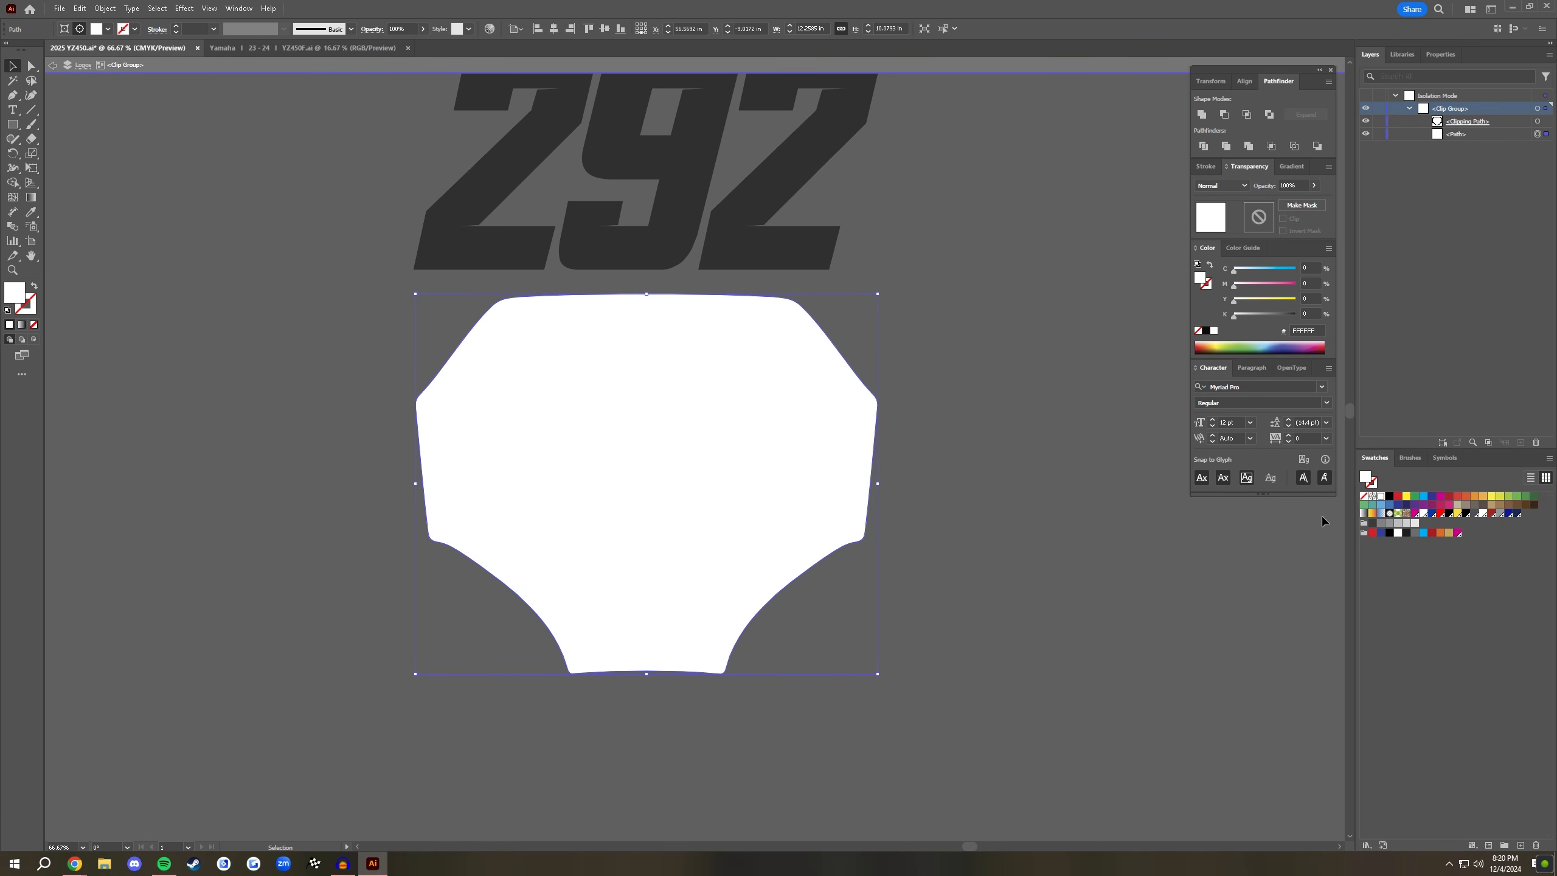
left_click(1389, 533)
double_click(1084, 539)
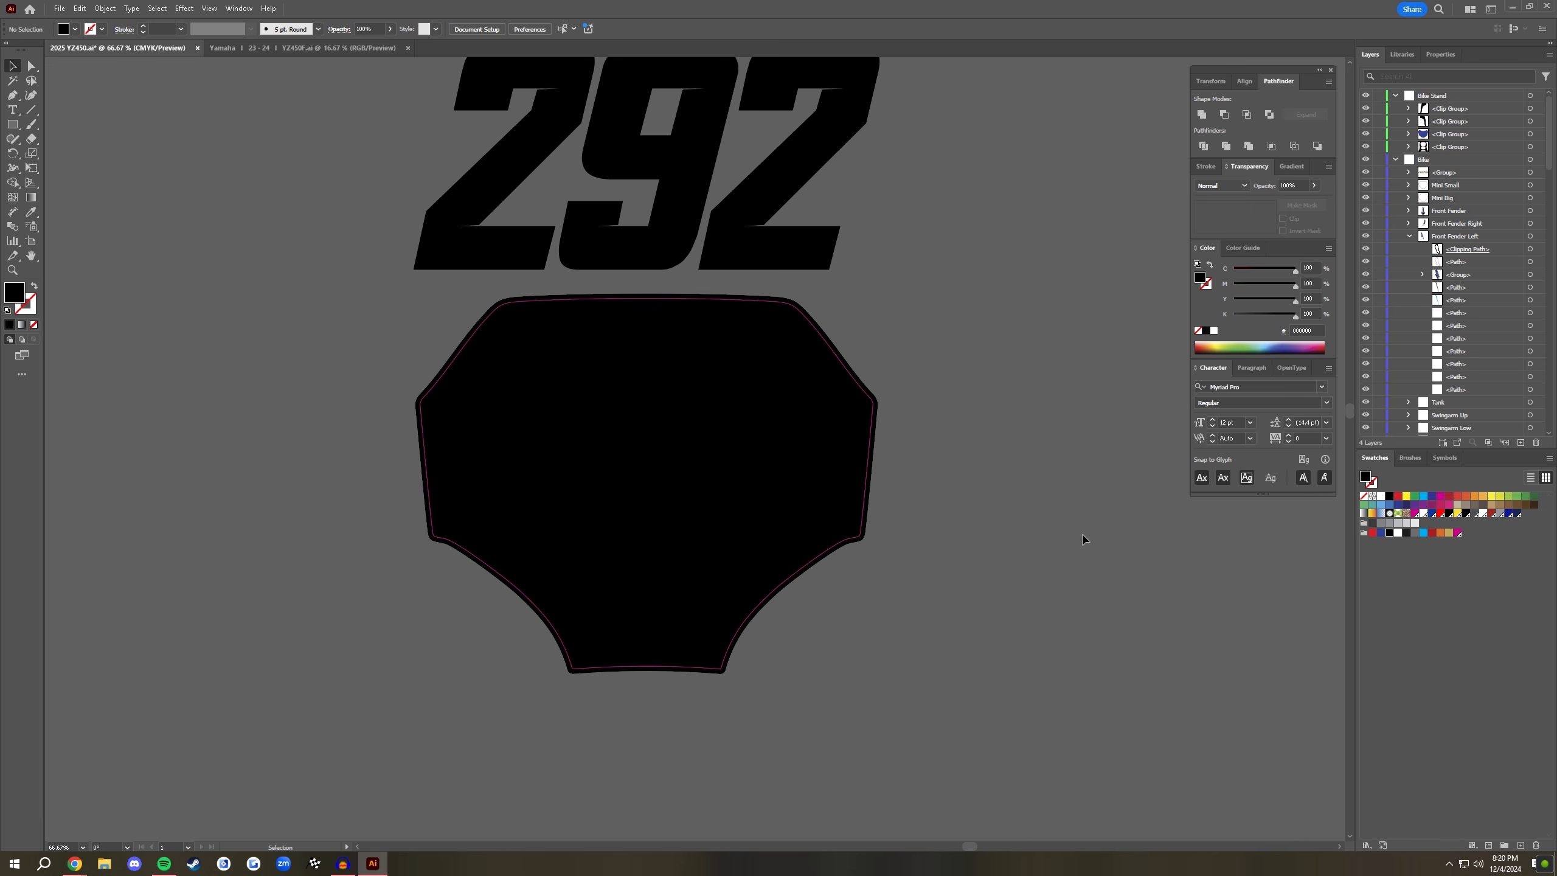
- Move the magenta cut line path into the clip group, above the black path and below the clipping path
left_click(879, 408)
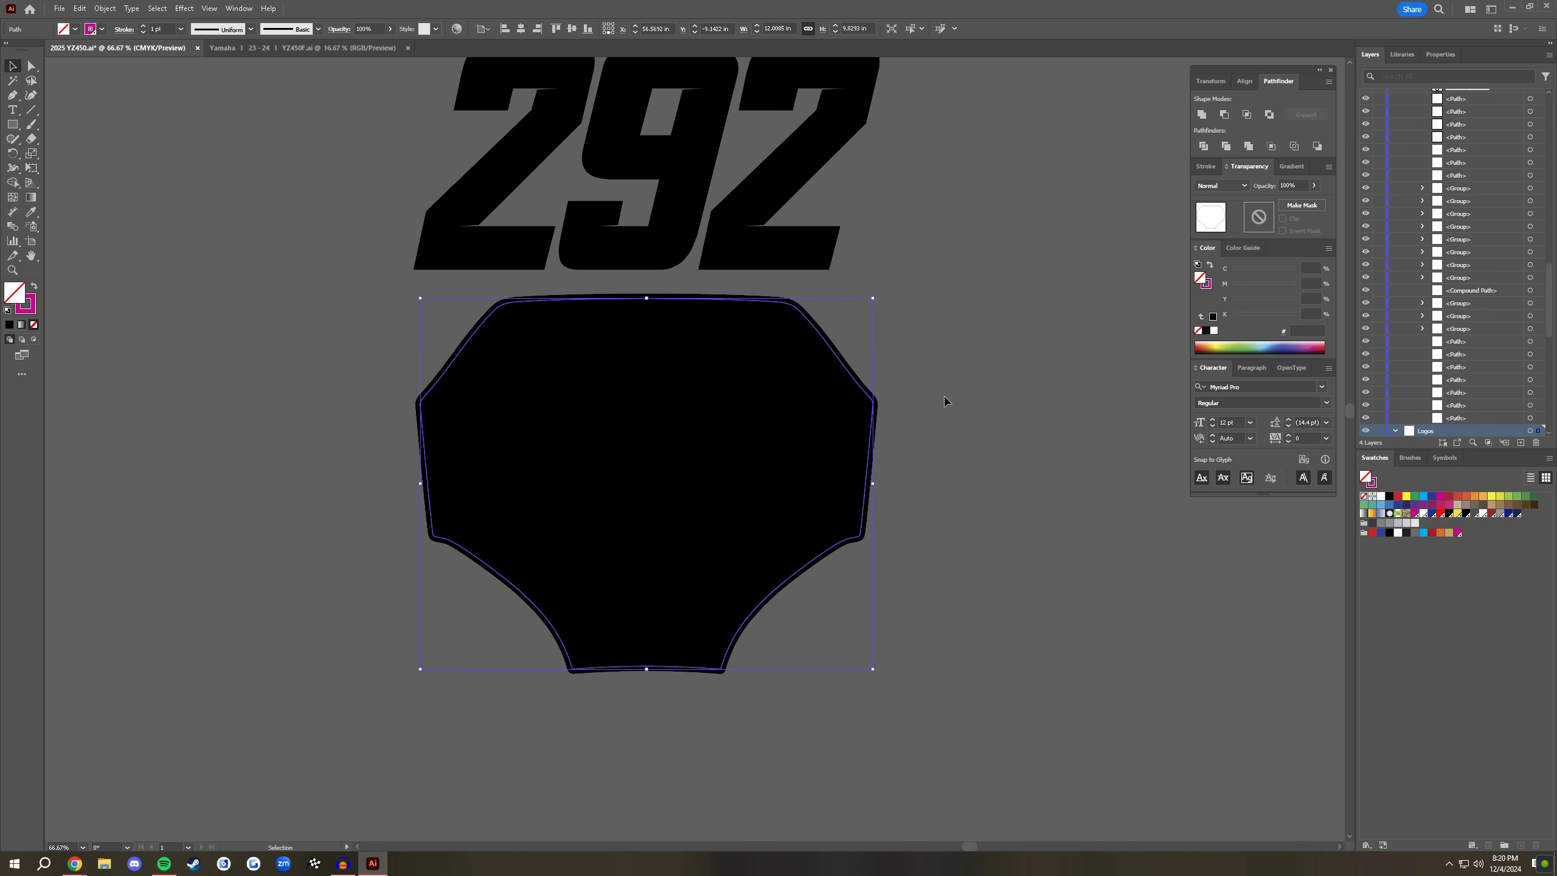
scroll(1452, 393, "down", 5)
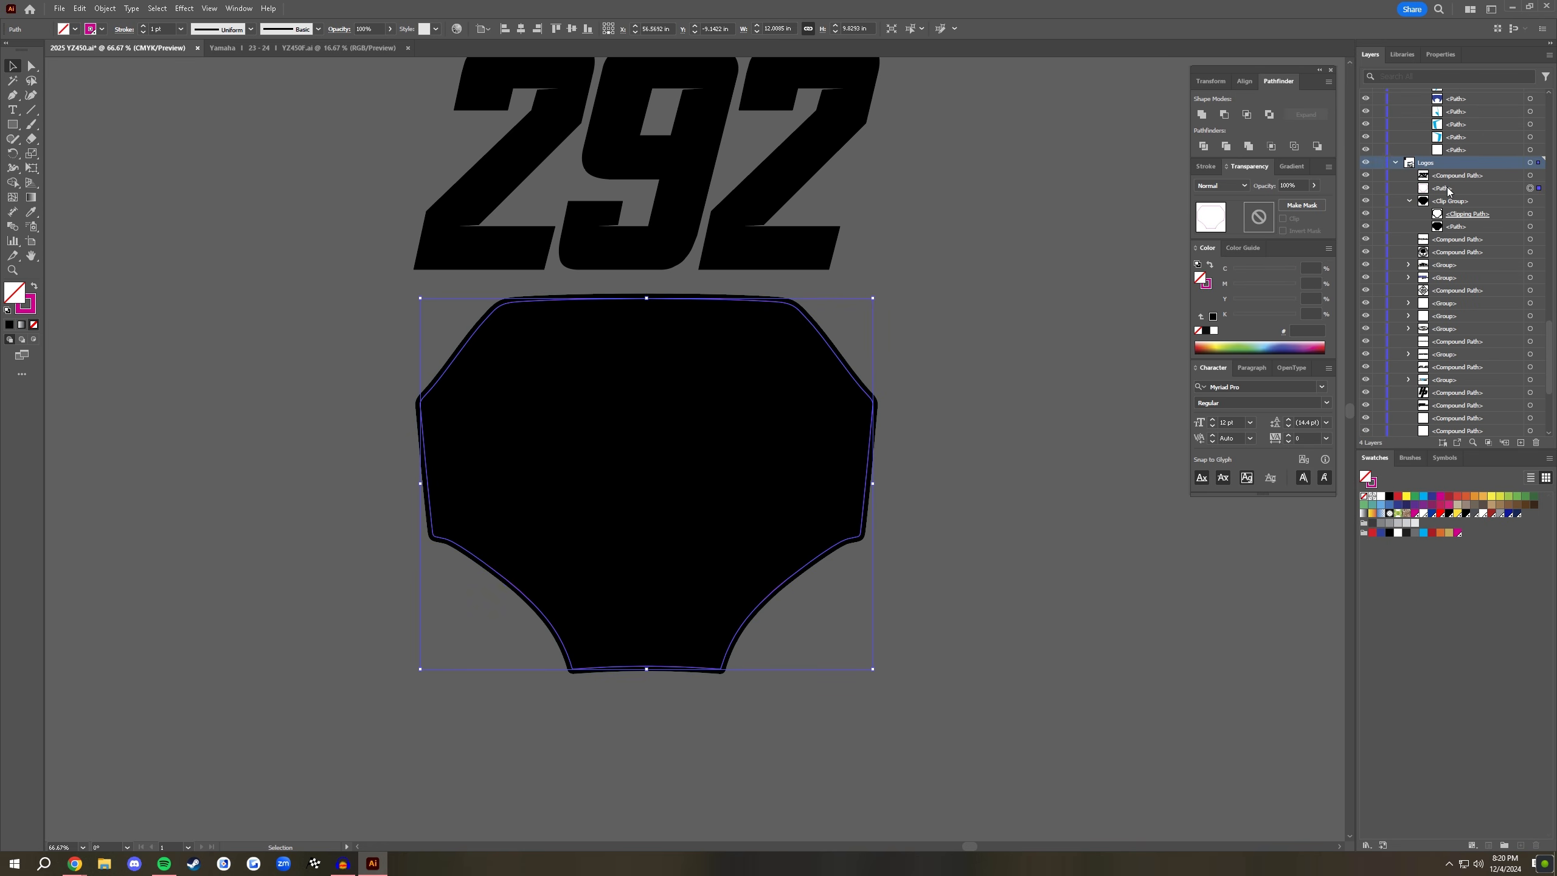
left_click_drag(1449, 191, 1447, 221)
left_click(1063, 362)
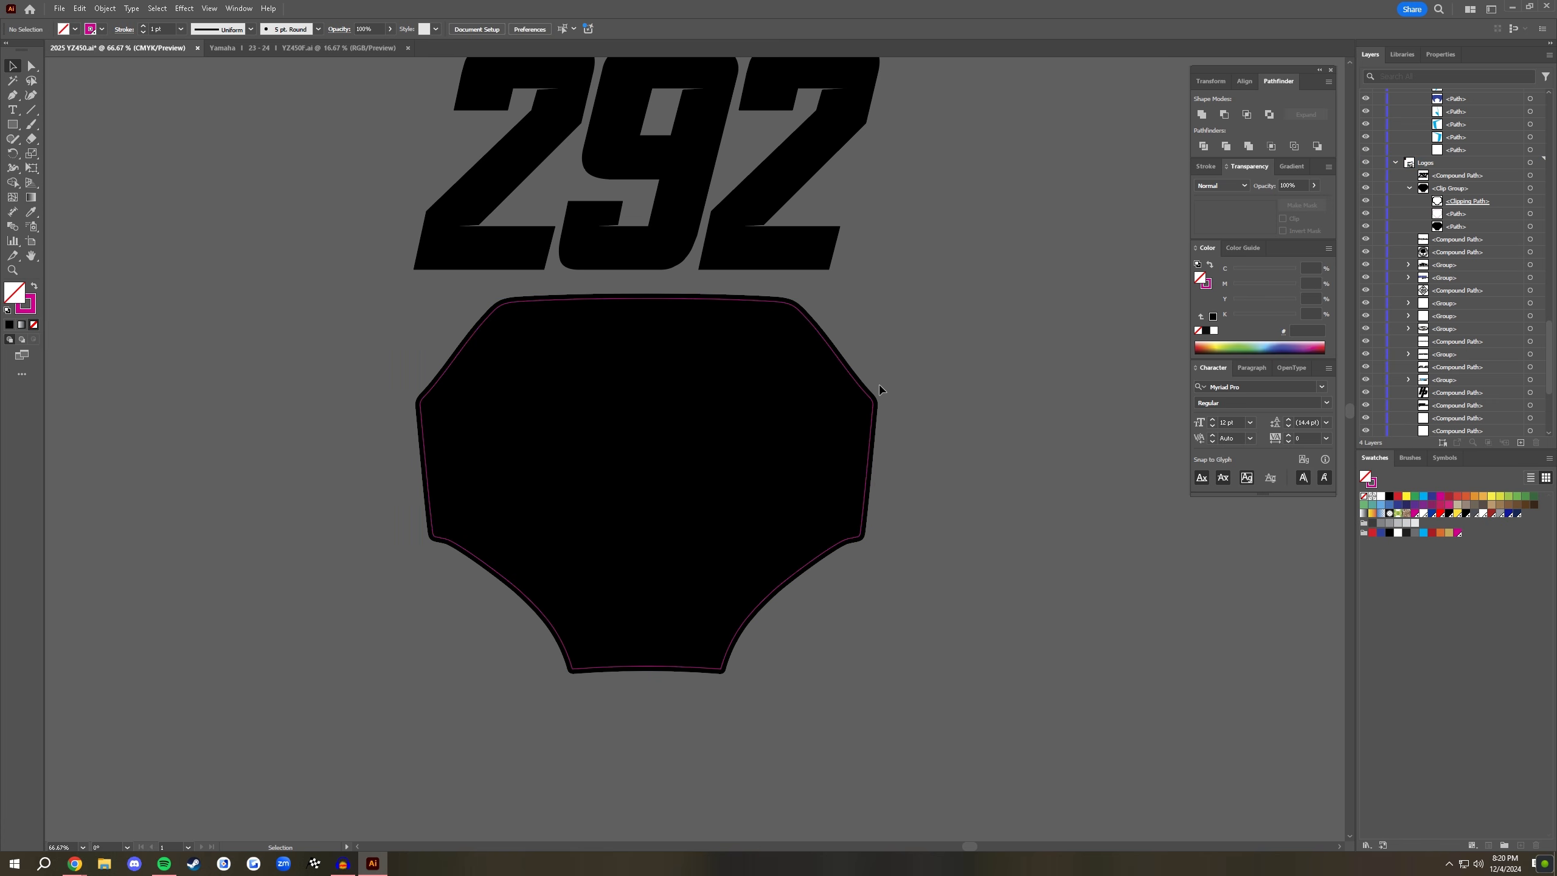
left_click_drag(673, 430, 671, 487)
key("ctrl+z")
key("v")
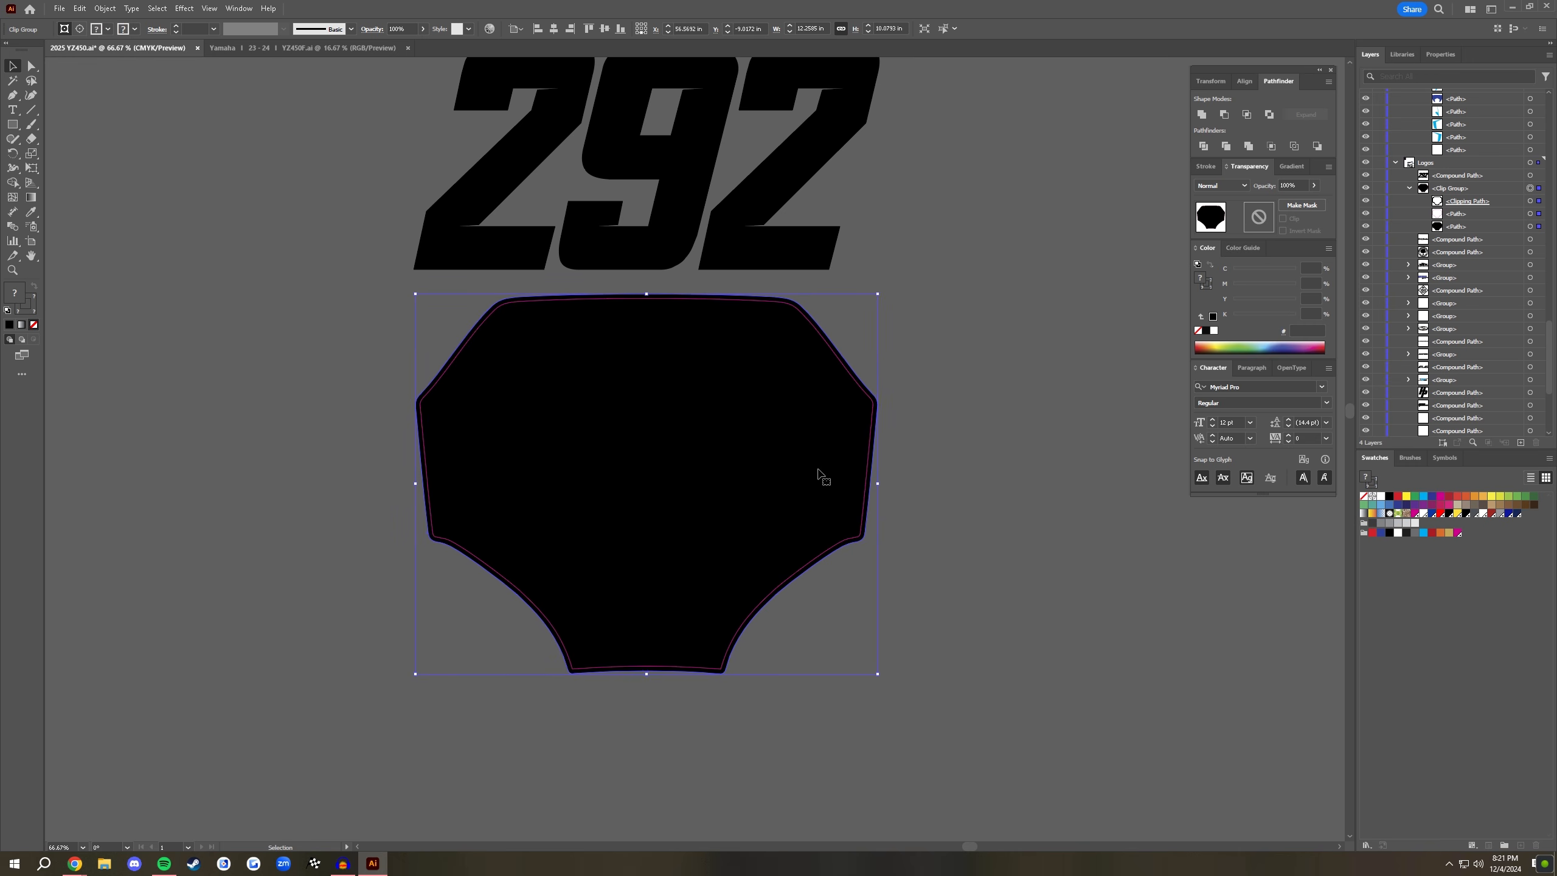
- Fill the 292 number above the plate with white
left_click(799, 250)
left_click(1397, 532)
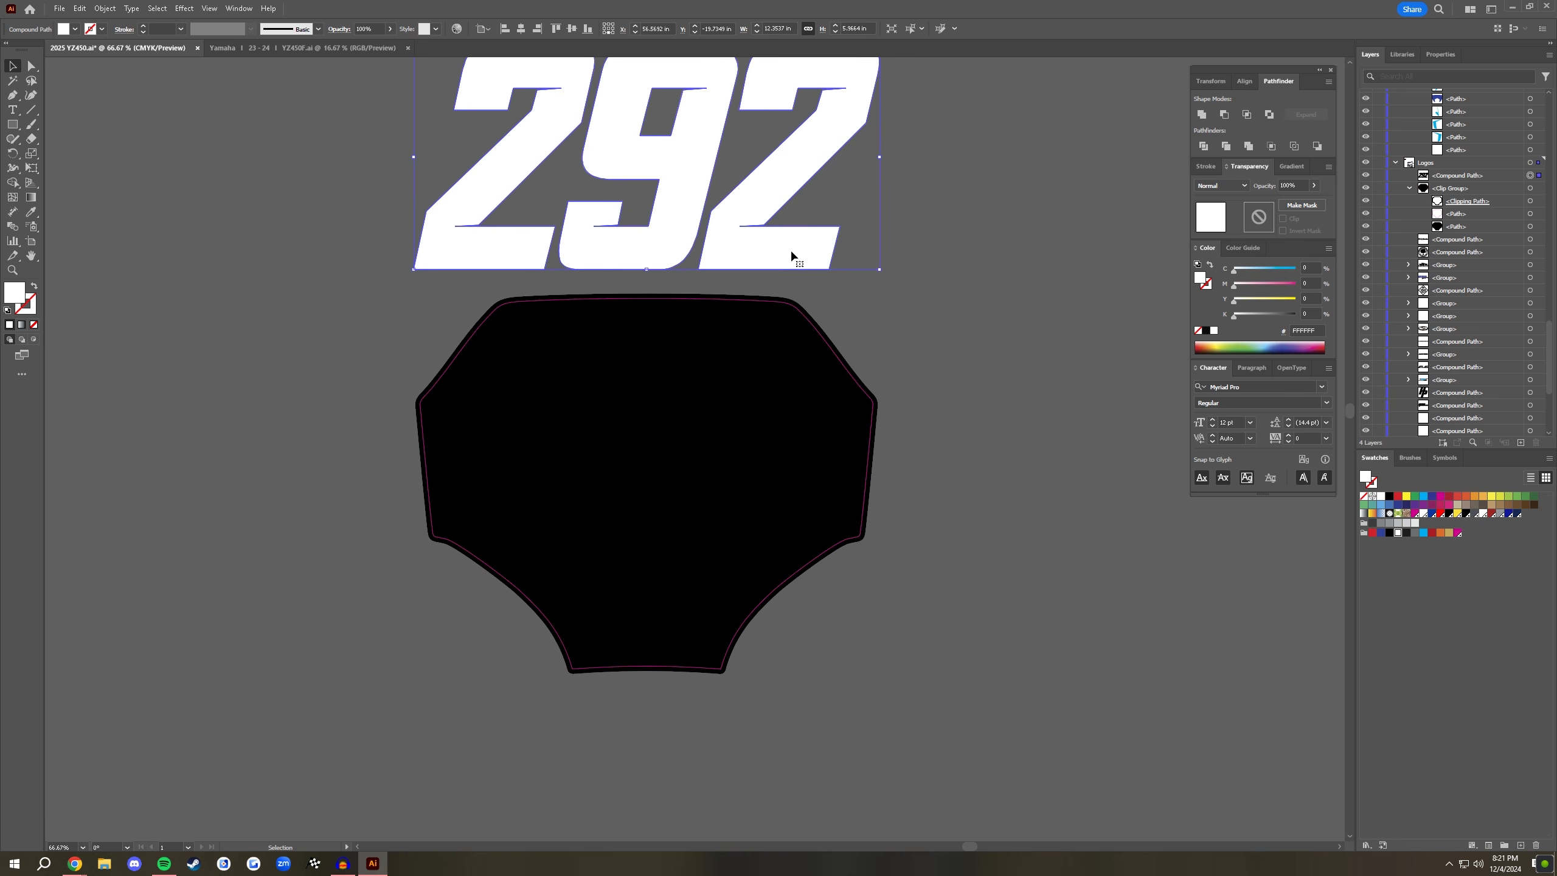
key("a")
- Try a copy of the white 292 number inside the clip group, placed over the middle of the black plate
double_click(656, 451)
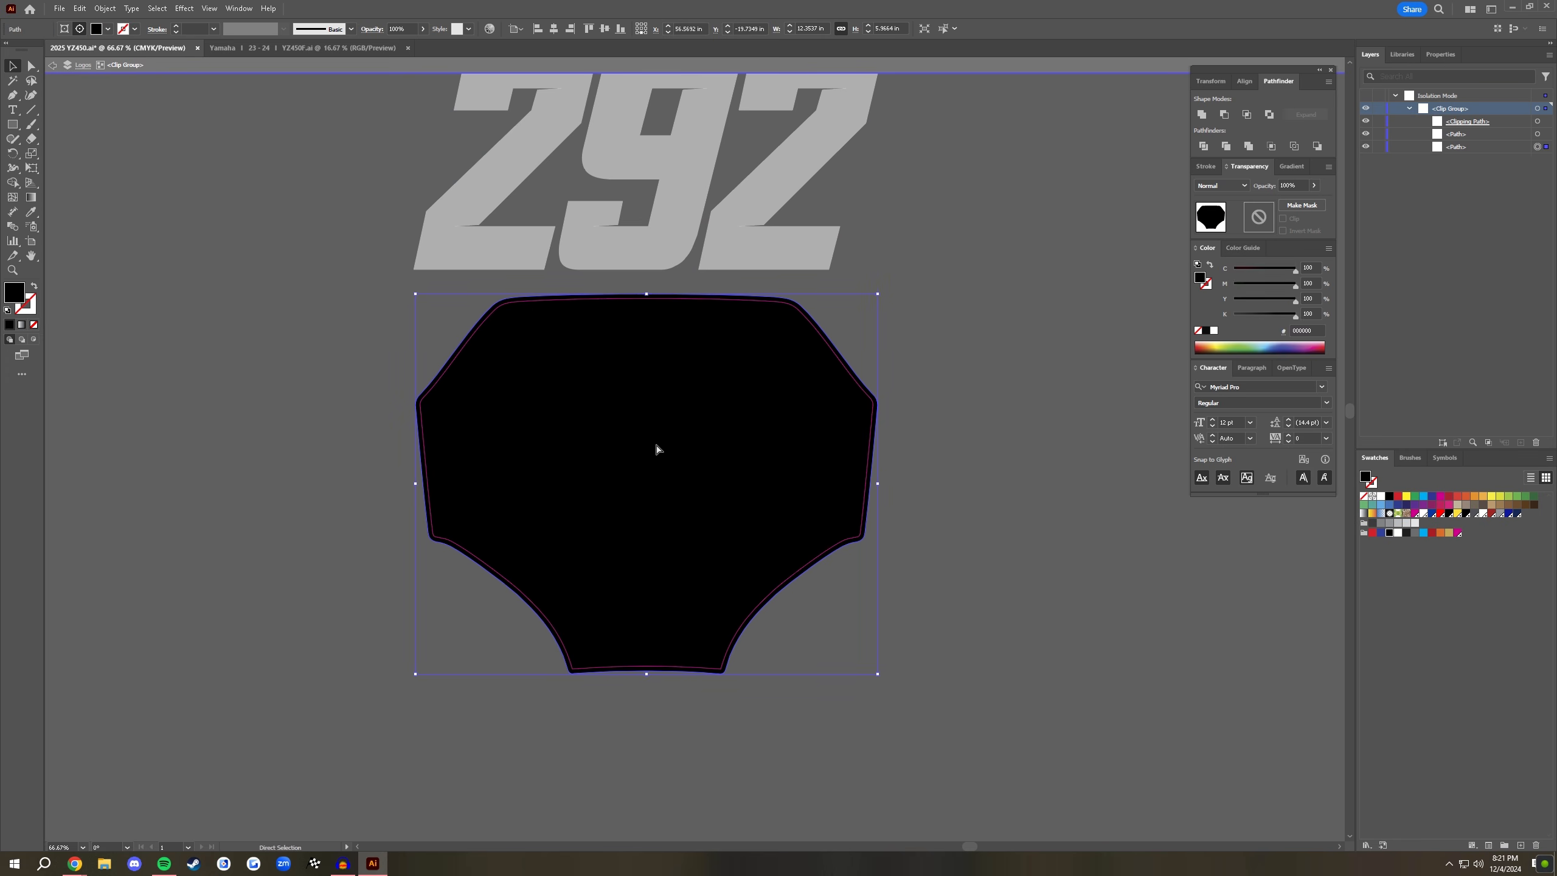
key("ctrl+f")
left_click_drag(682, 261, 671, 542)
double_click(419, 562)
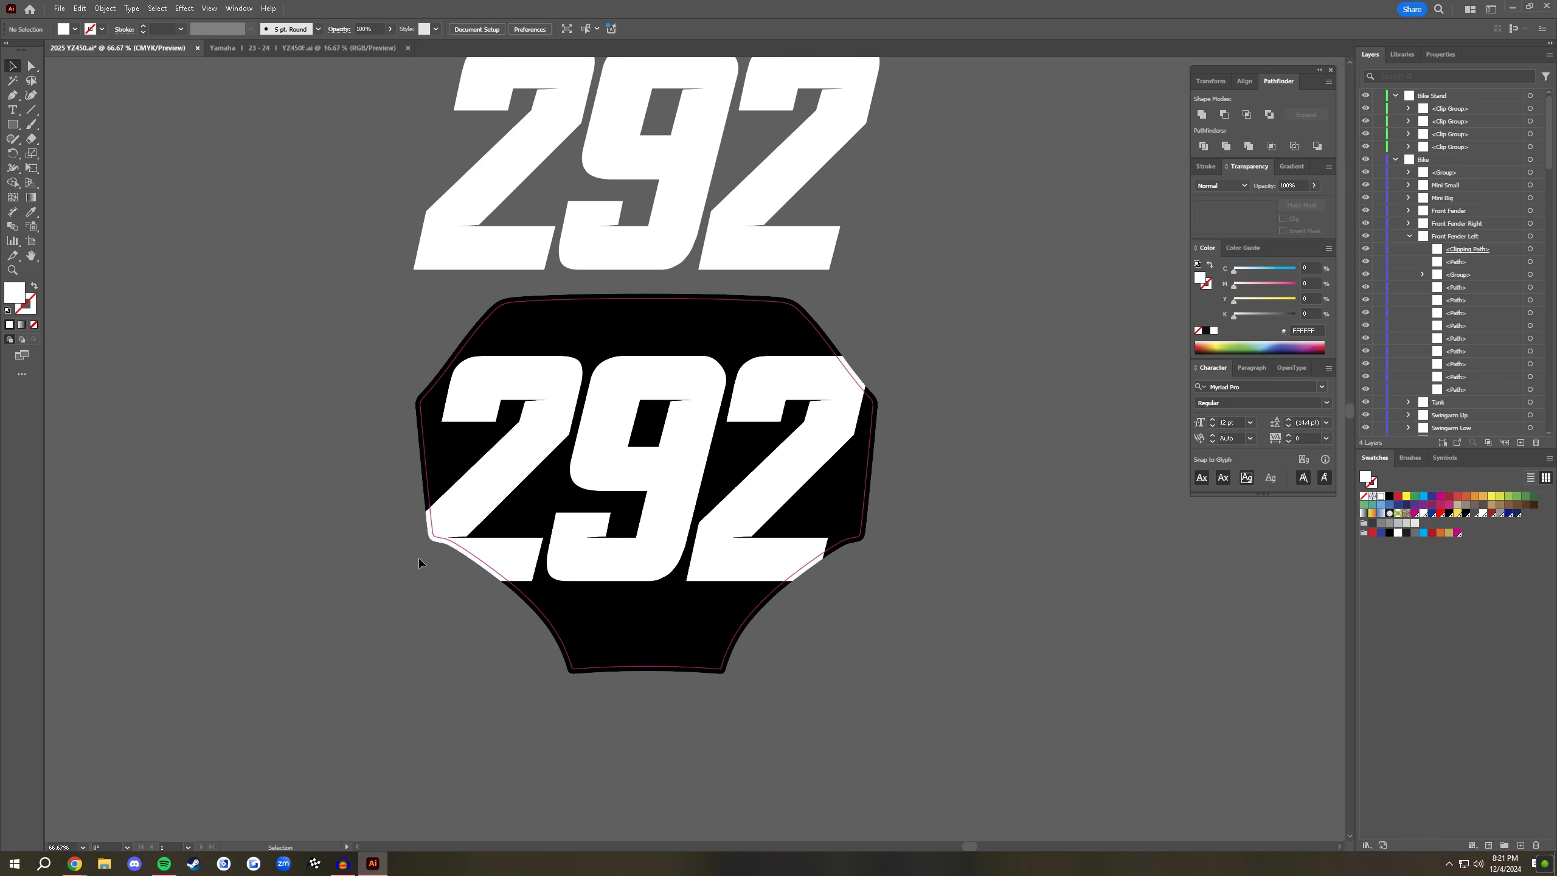
- Delete the 292 copy from inside the clip group and leave isolation mode
double_click(771, 473)
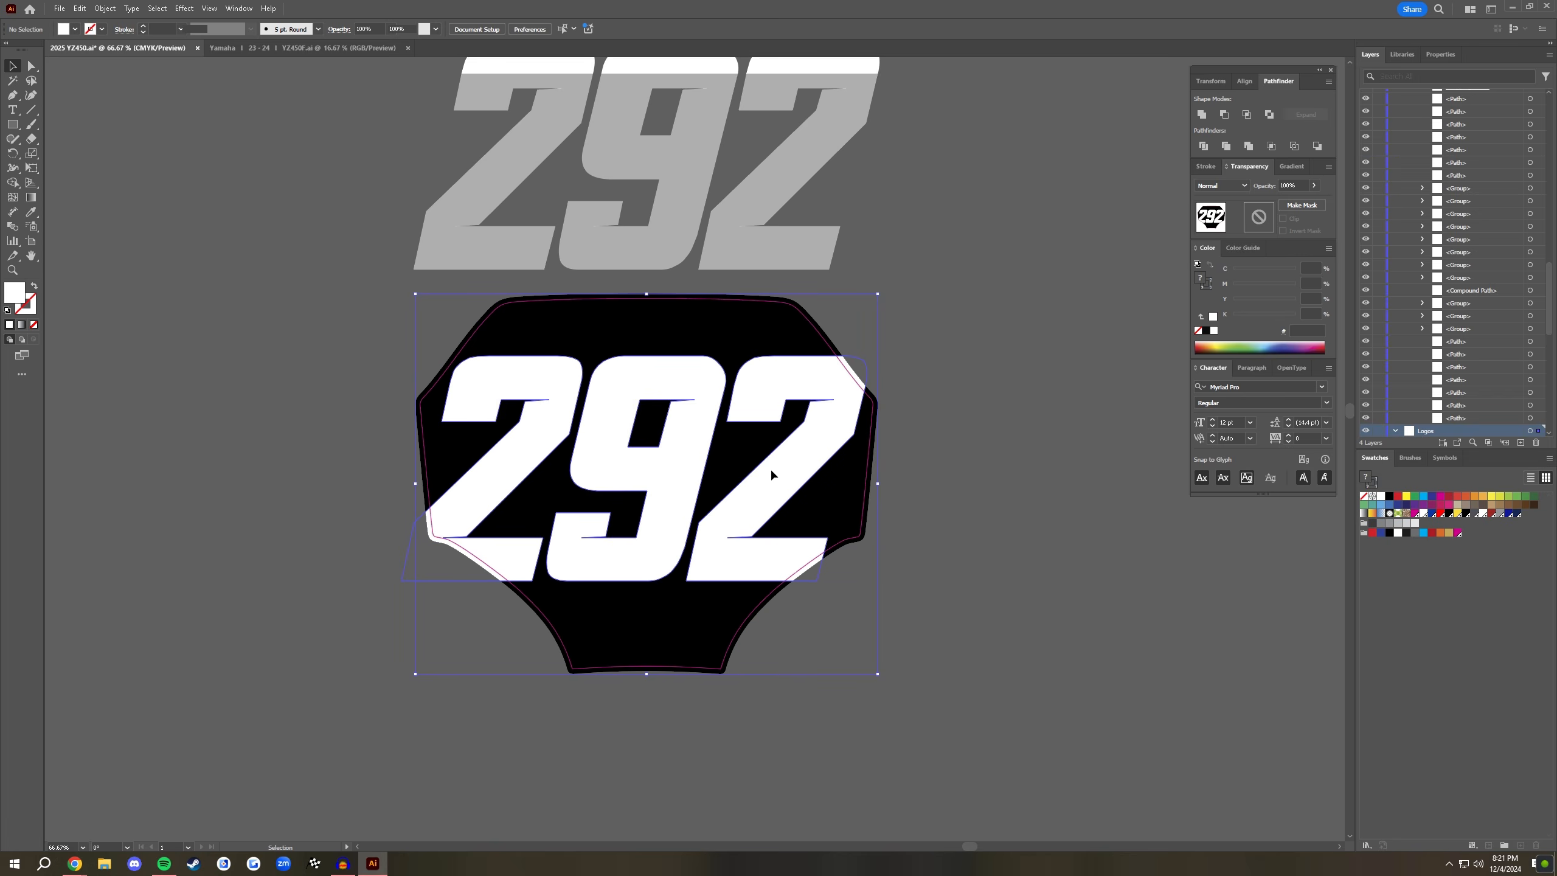
left_click(770, 467)
key("Delete")
double_click(1051, 552)
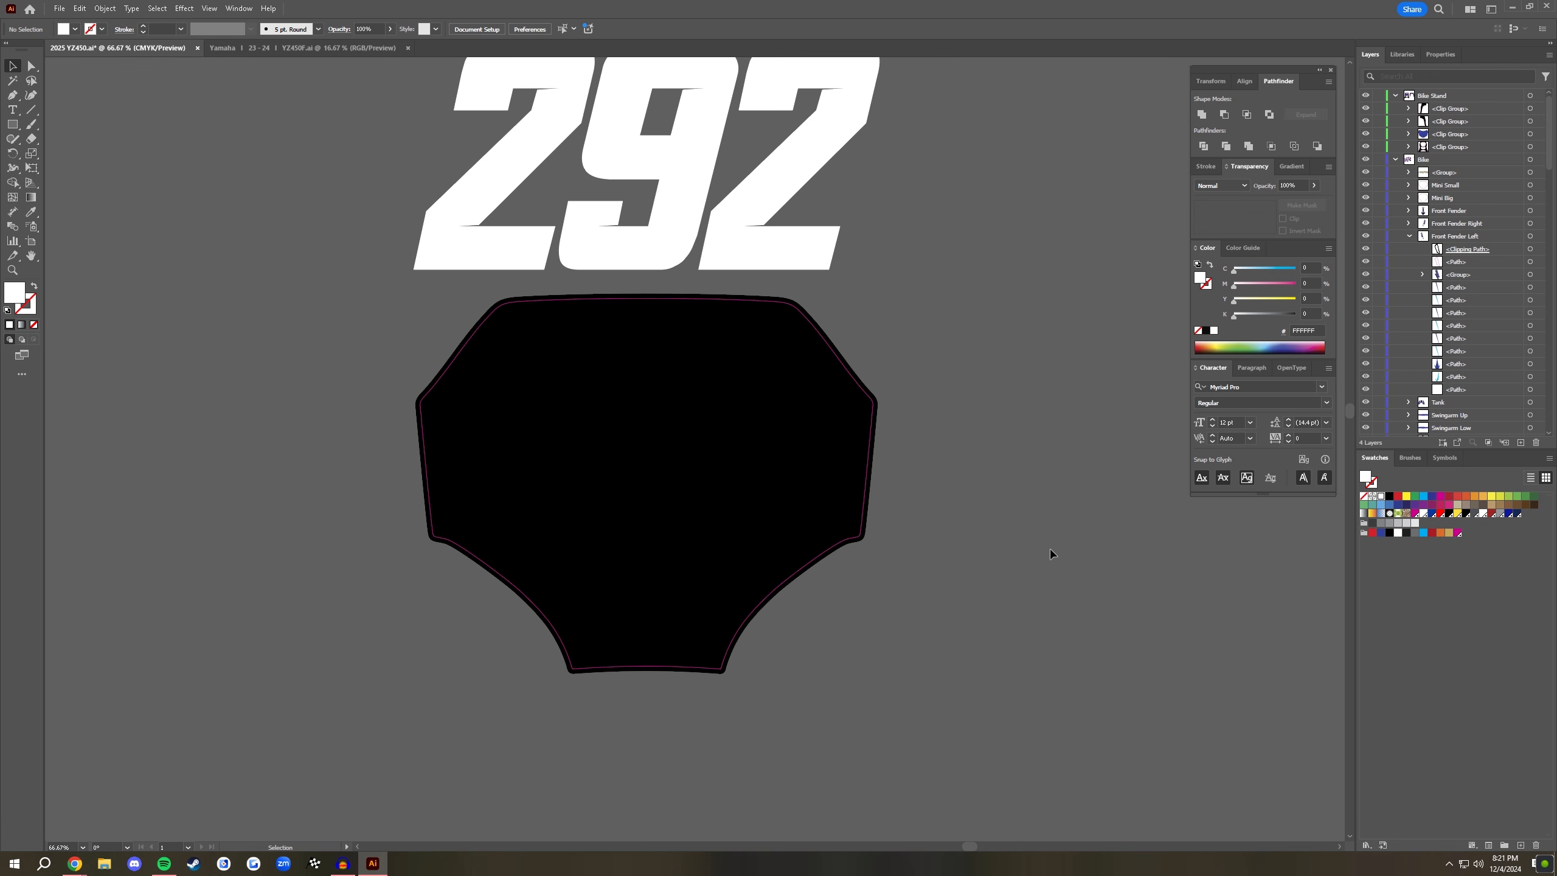
- Examine the complete YZ450F graphics layout on the artboard, including its finished 292 front plate
key("ctrl+minus")
key("ctrl+minus")
key("ctrl+minus")
key("ctrl+minus")
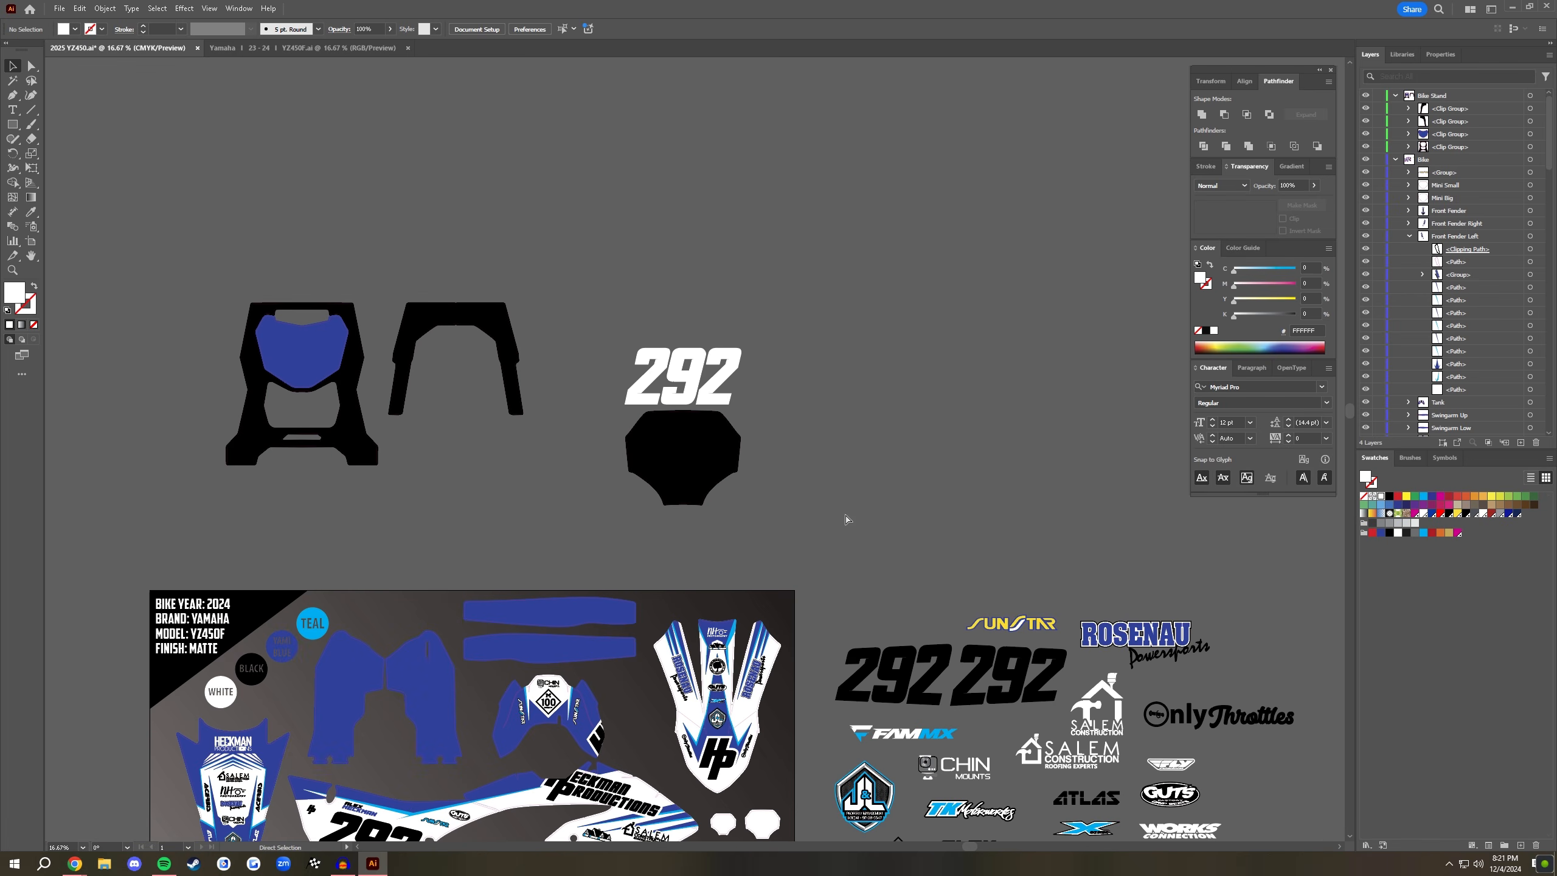
left_click_drag(771, 610, 882, 301)
key("ctrl+plus")
left_click_drag(827, 448, 904, 387)
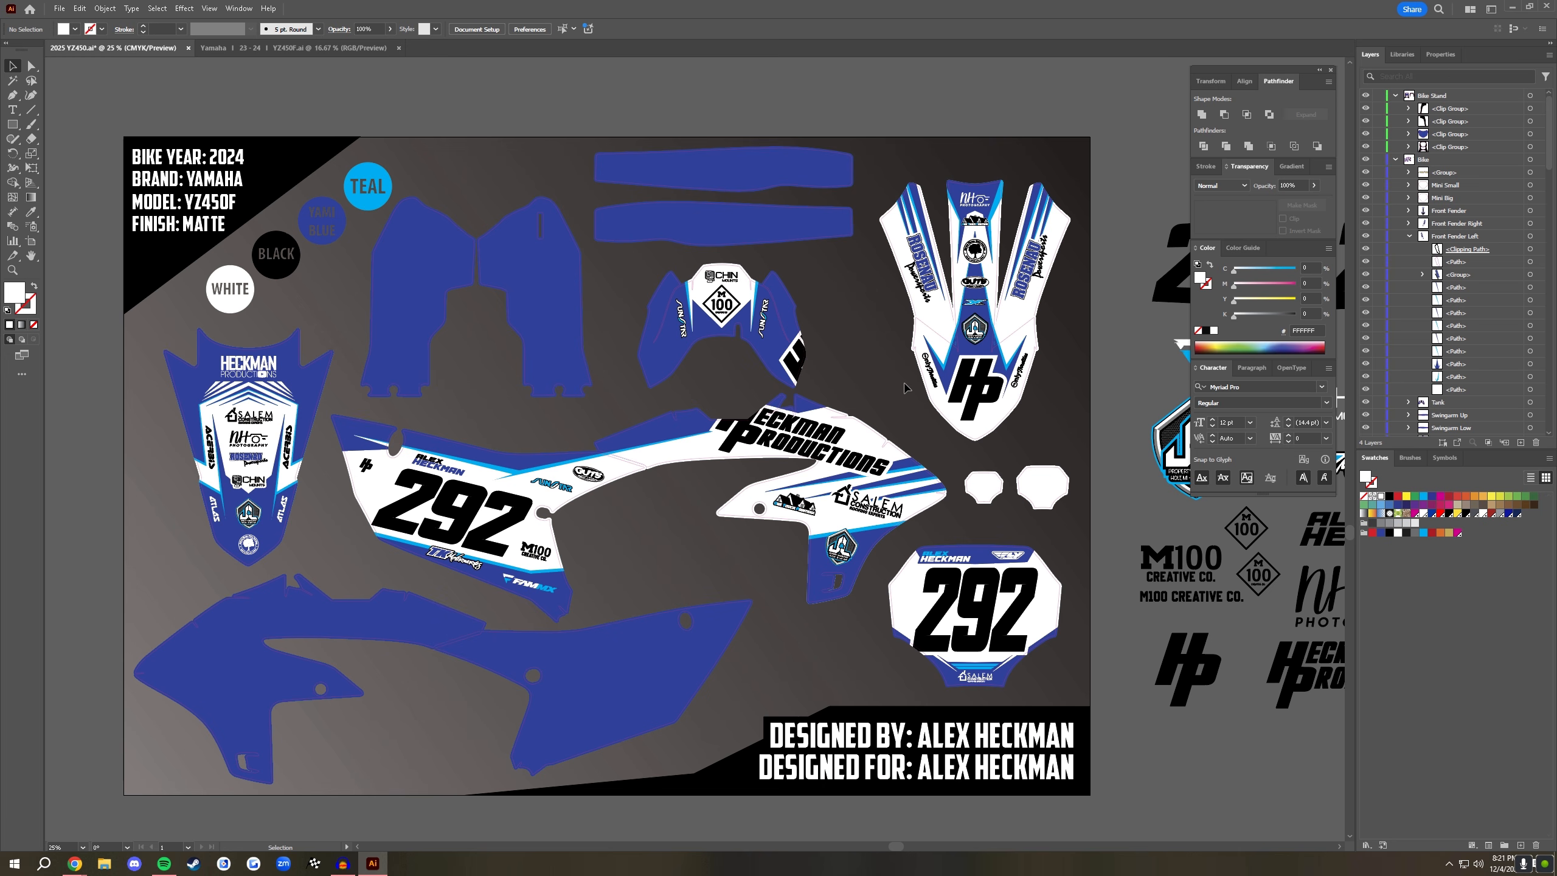
scroll(901, 398, "right", 5)
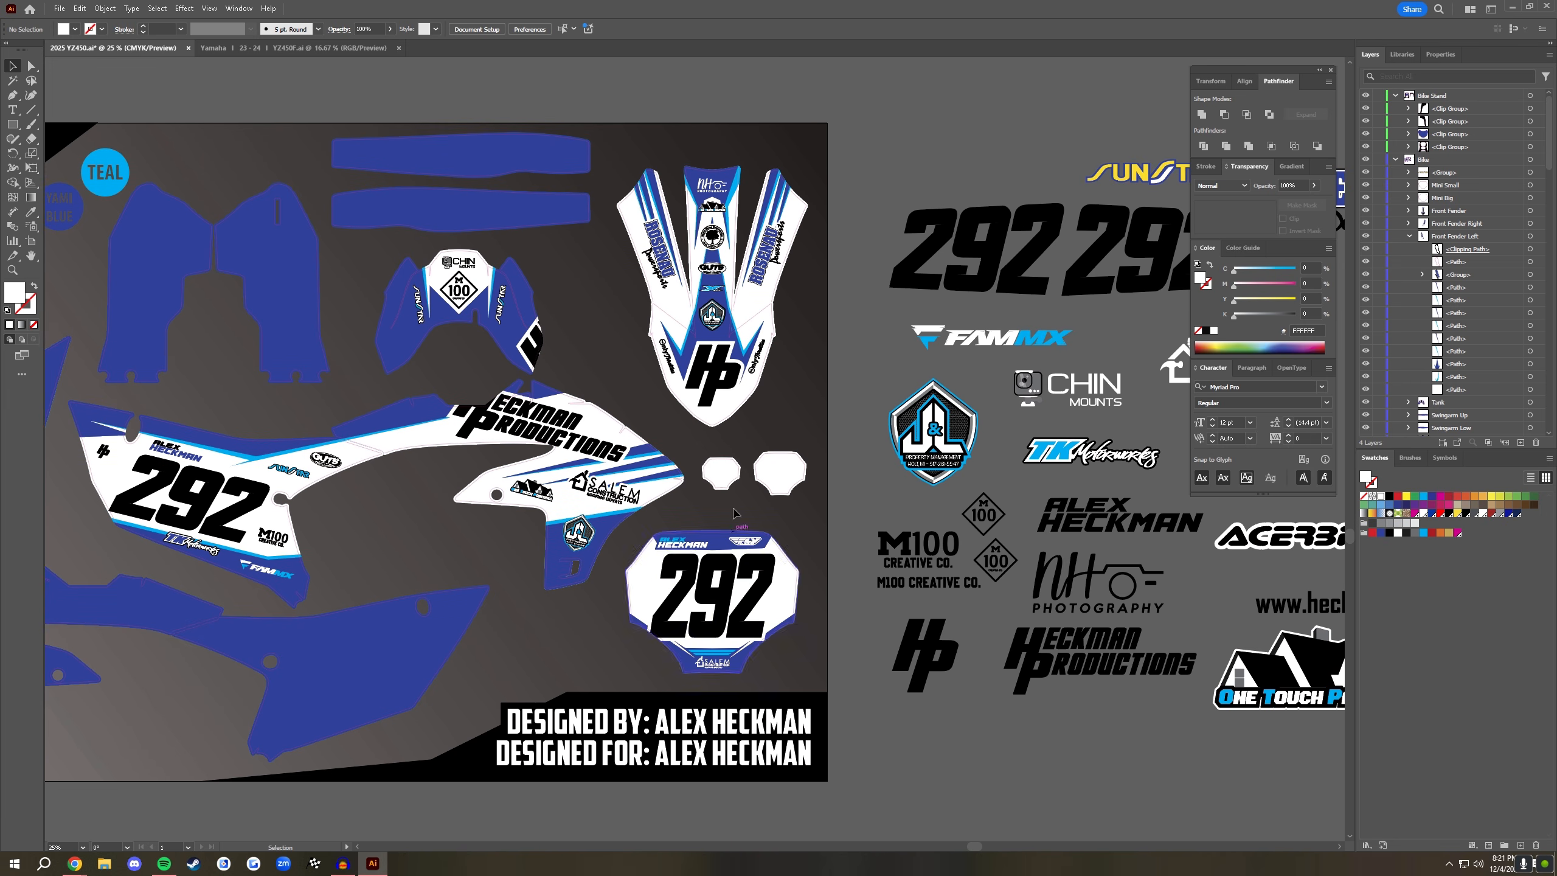
left_click_drag(729, 330, 738, 400)
scroll(739, 400, "up", 5)
- Transfer the white 292 number into the plate's clip group and move it straight down over the middle of the black plate
left_click(729, 331)
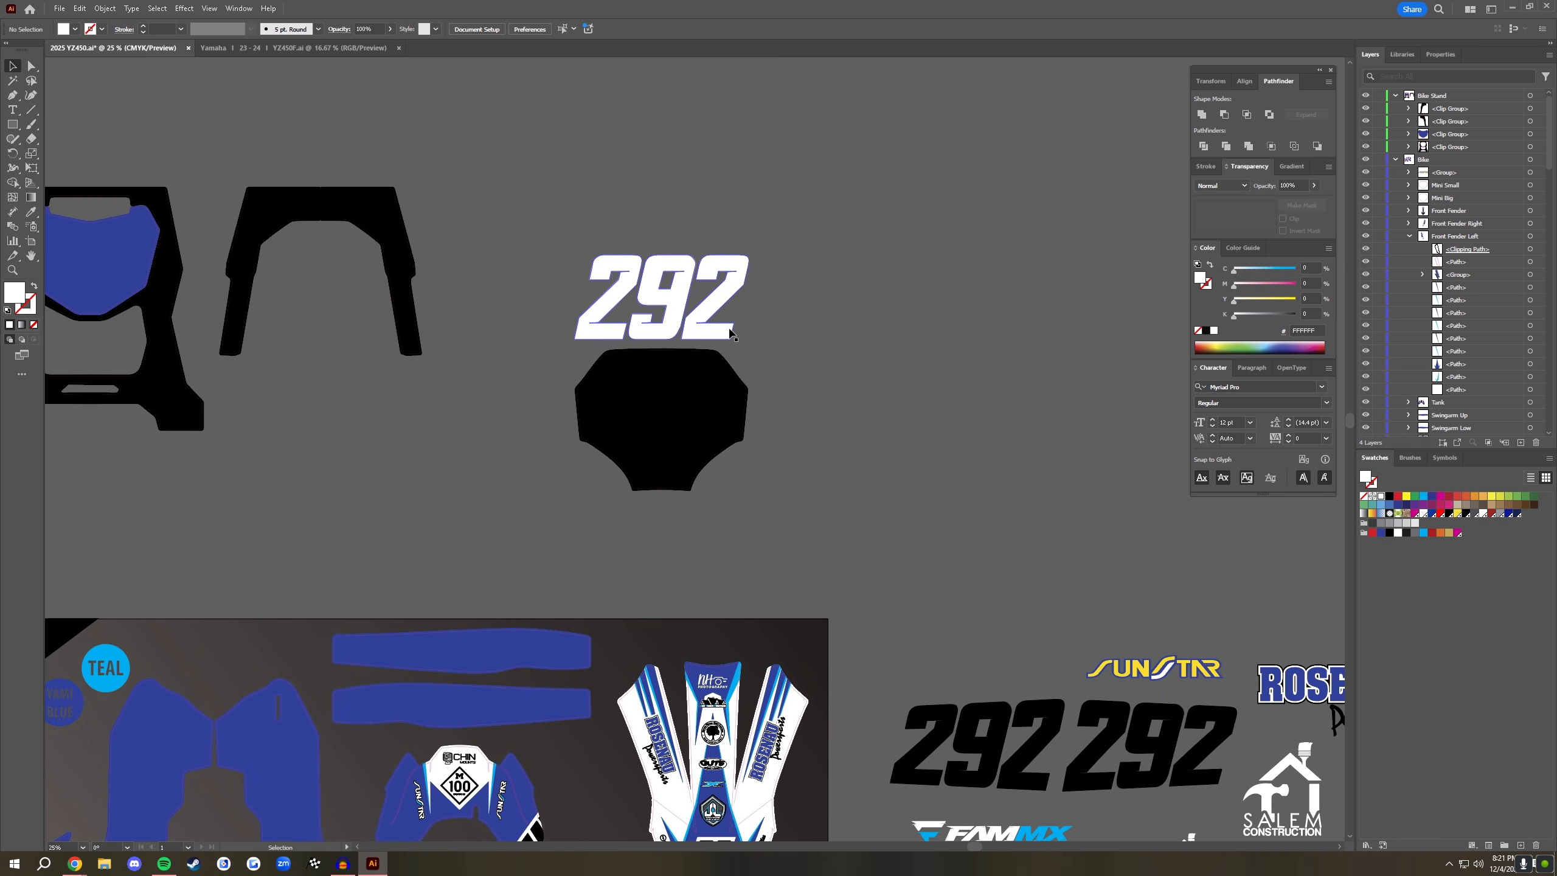
scroll(729, 331, "up", 4)
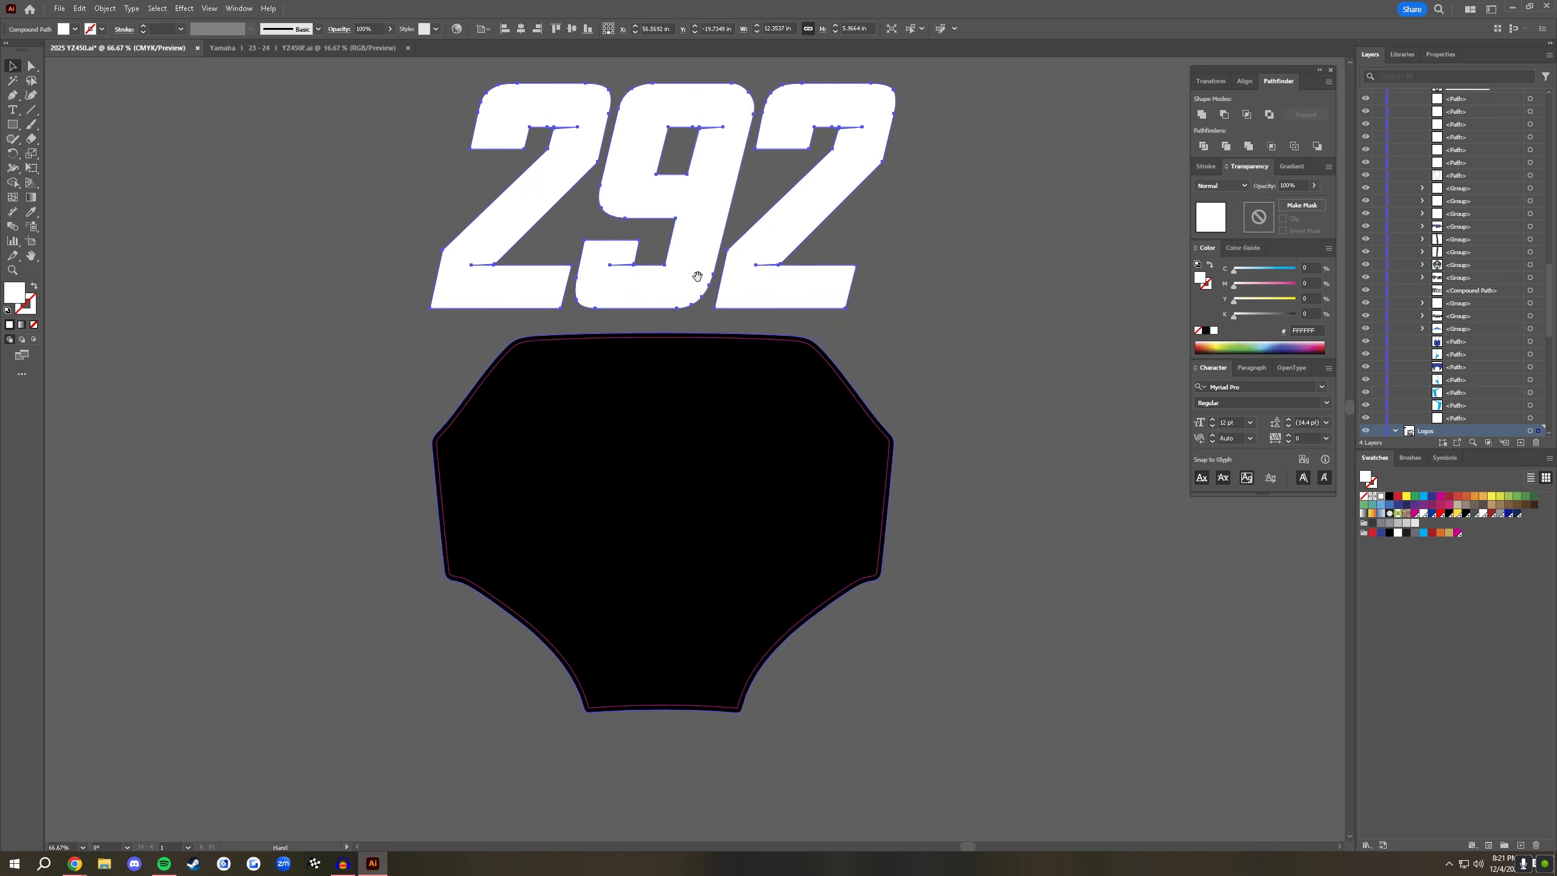
key("Delete")
double_click(678, 549)
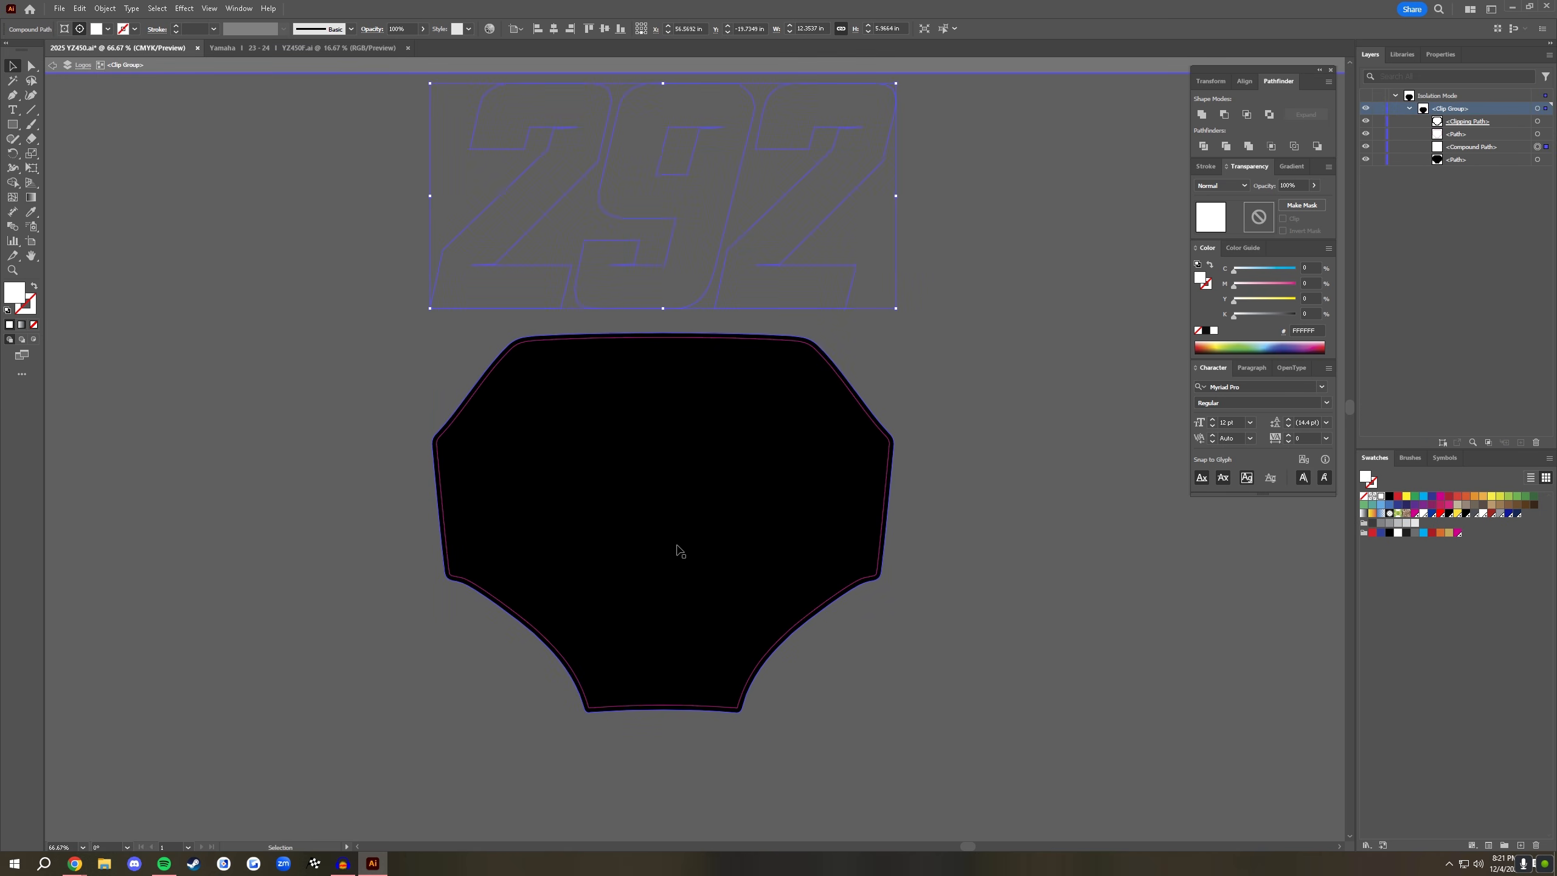
left_click_drag(684, 340, 667, 634)
key("ctrl+=")
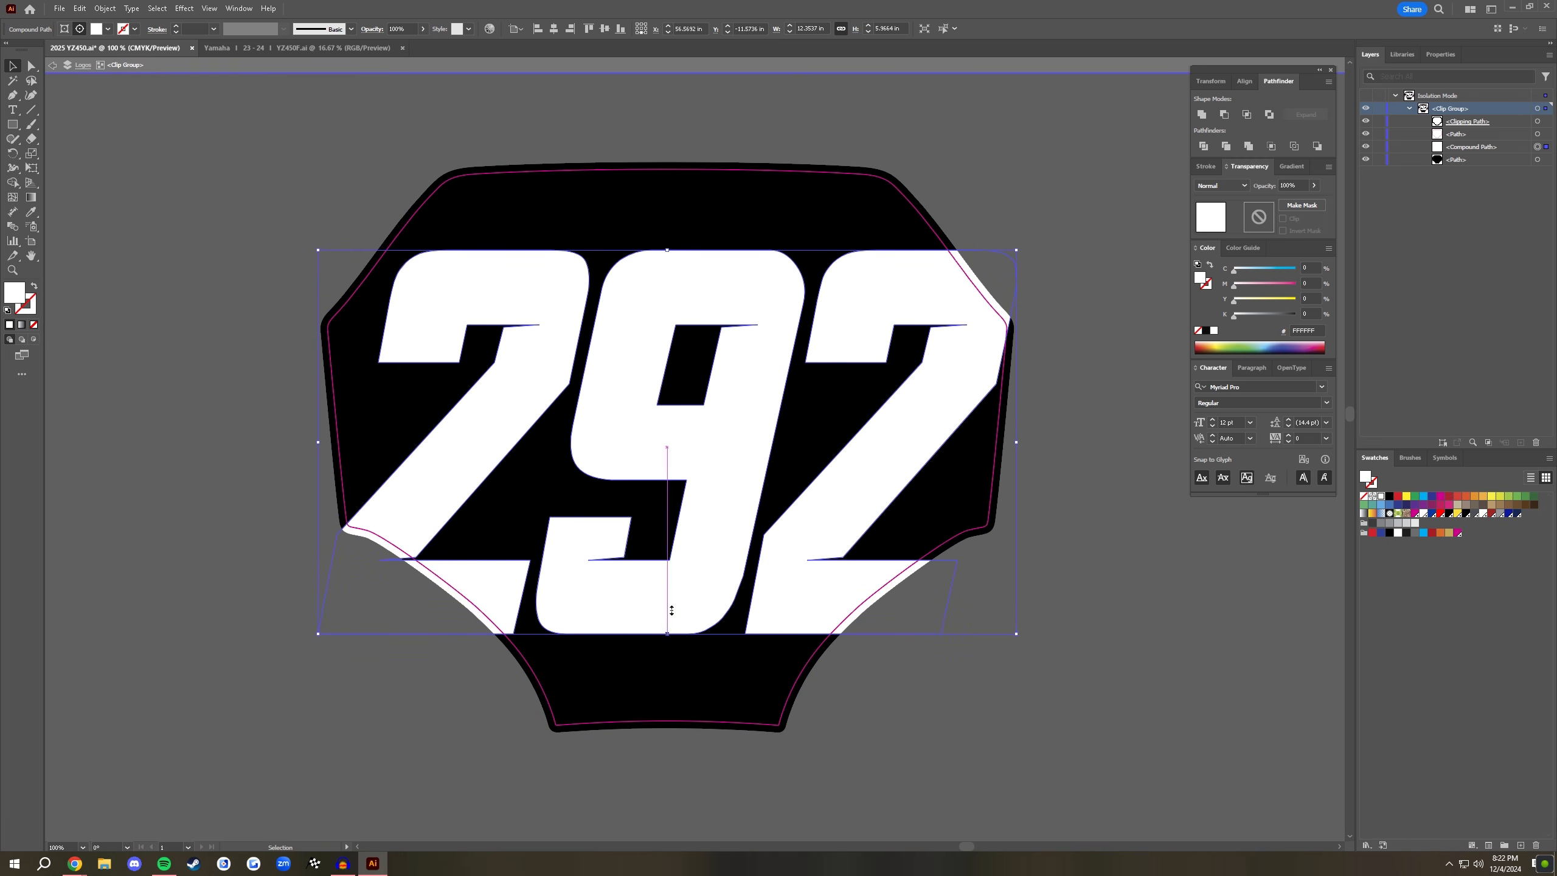
- Resize the 292 number to about 9.9 in wide and 6.6 in tall, placed in the middle of the plate
left_click_drag(669, 252, 669, 260)
left_click_drag(1020, 444, 951, 445)
left_click_drag(651, 313, 655, 296)
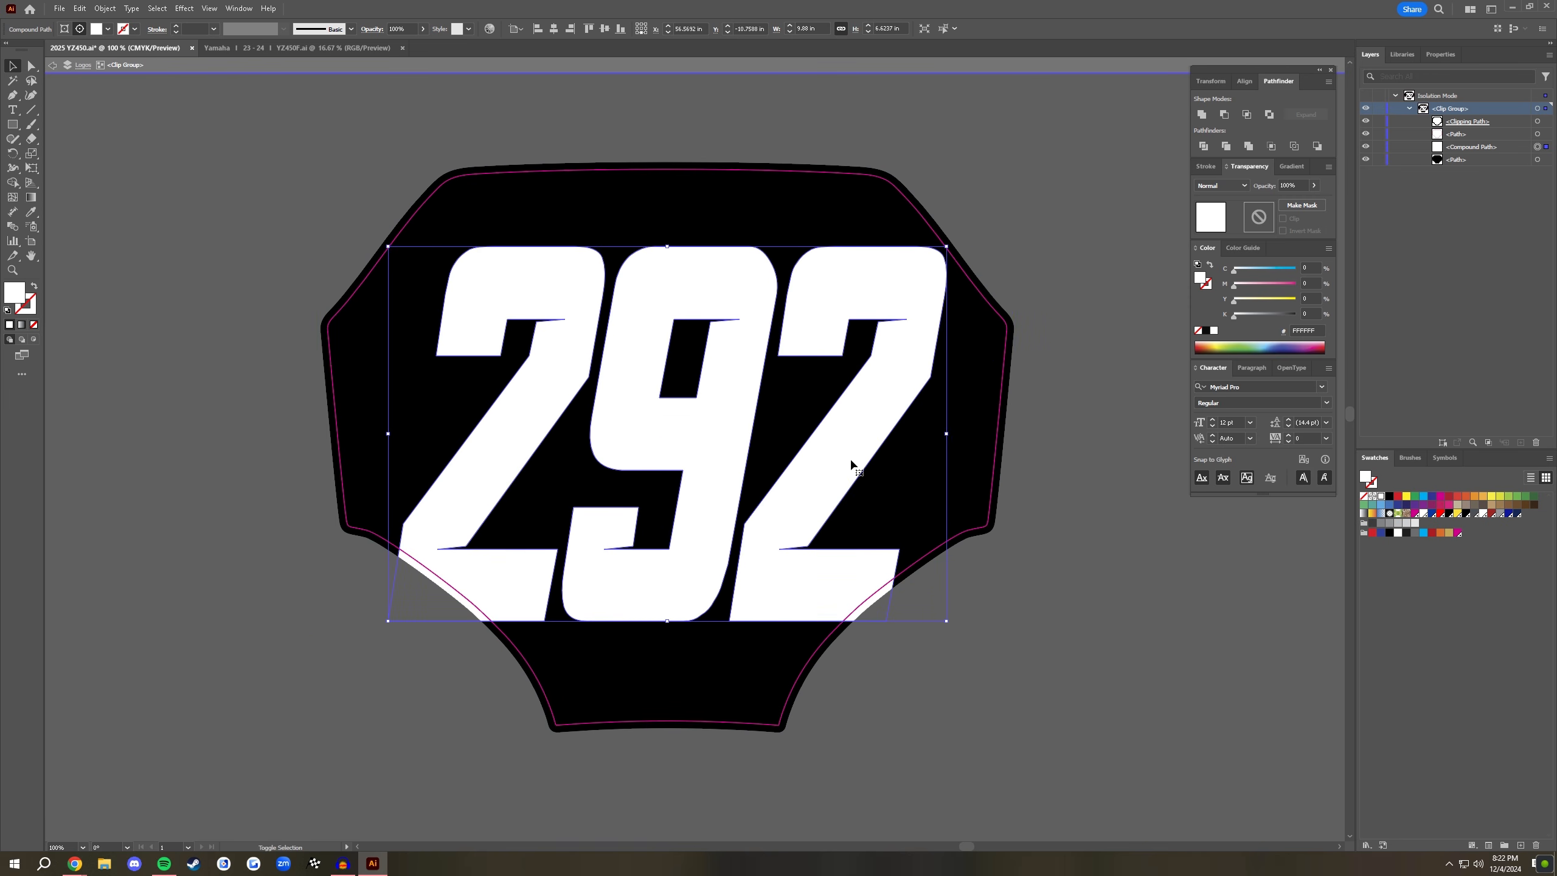
- Recolor the 292 number black and the plate background white
left_click(1389, 532)
left_click(957, 432)
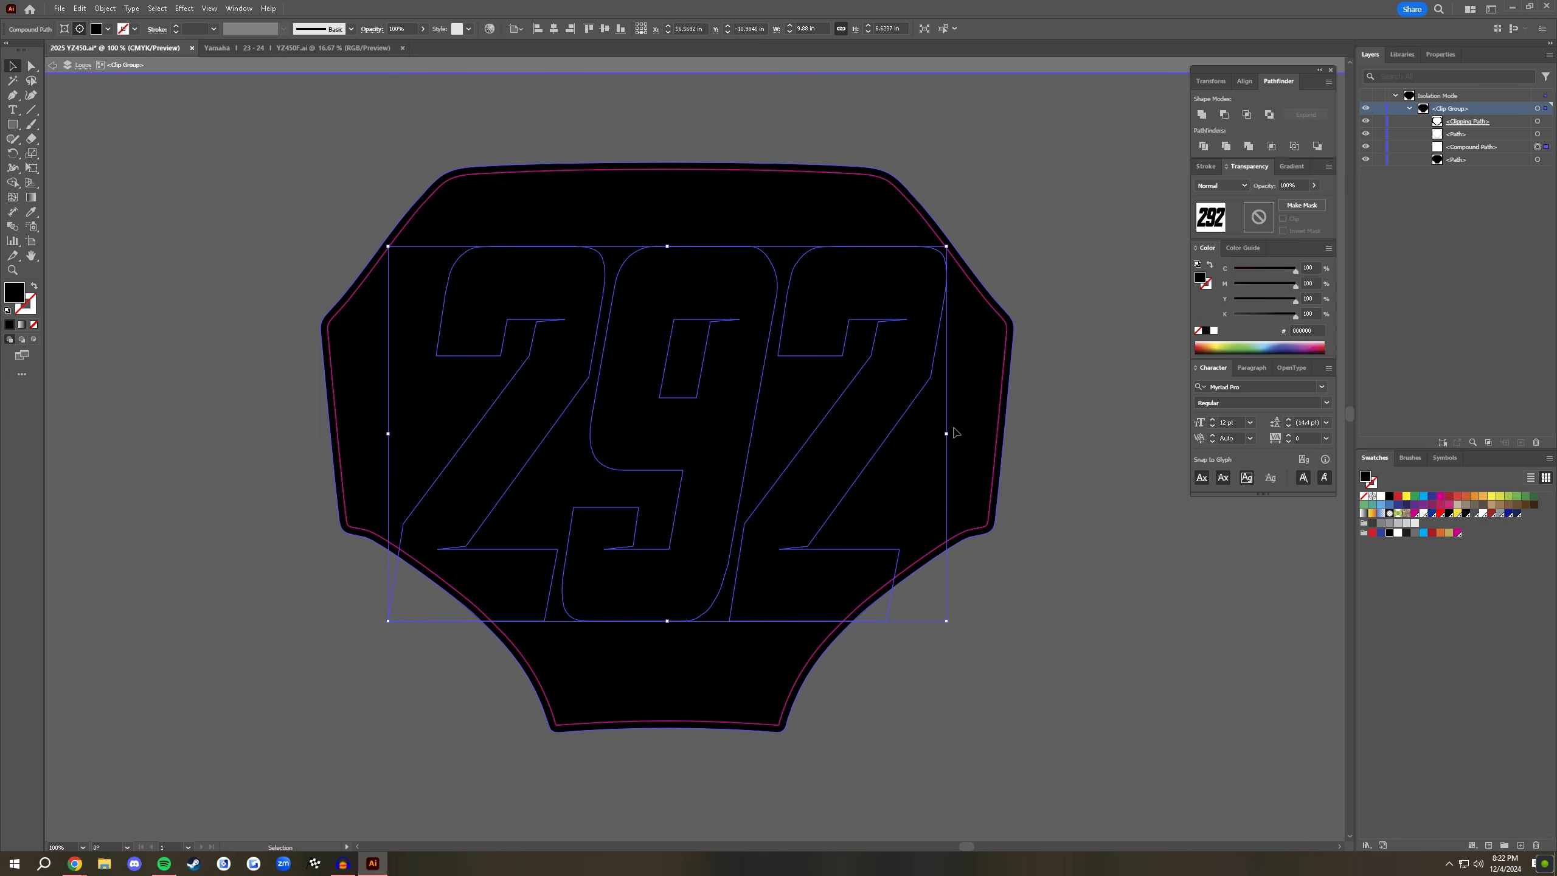
left_click(1397, 532)
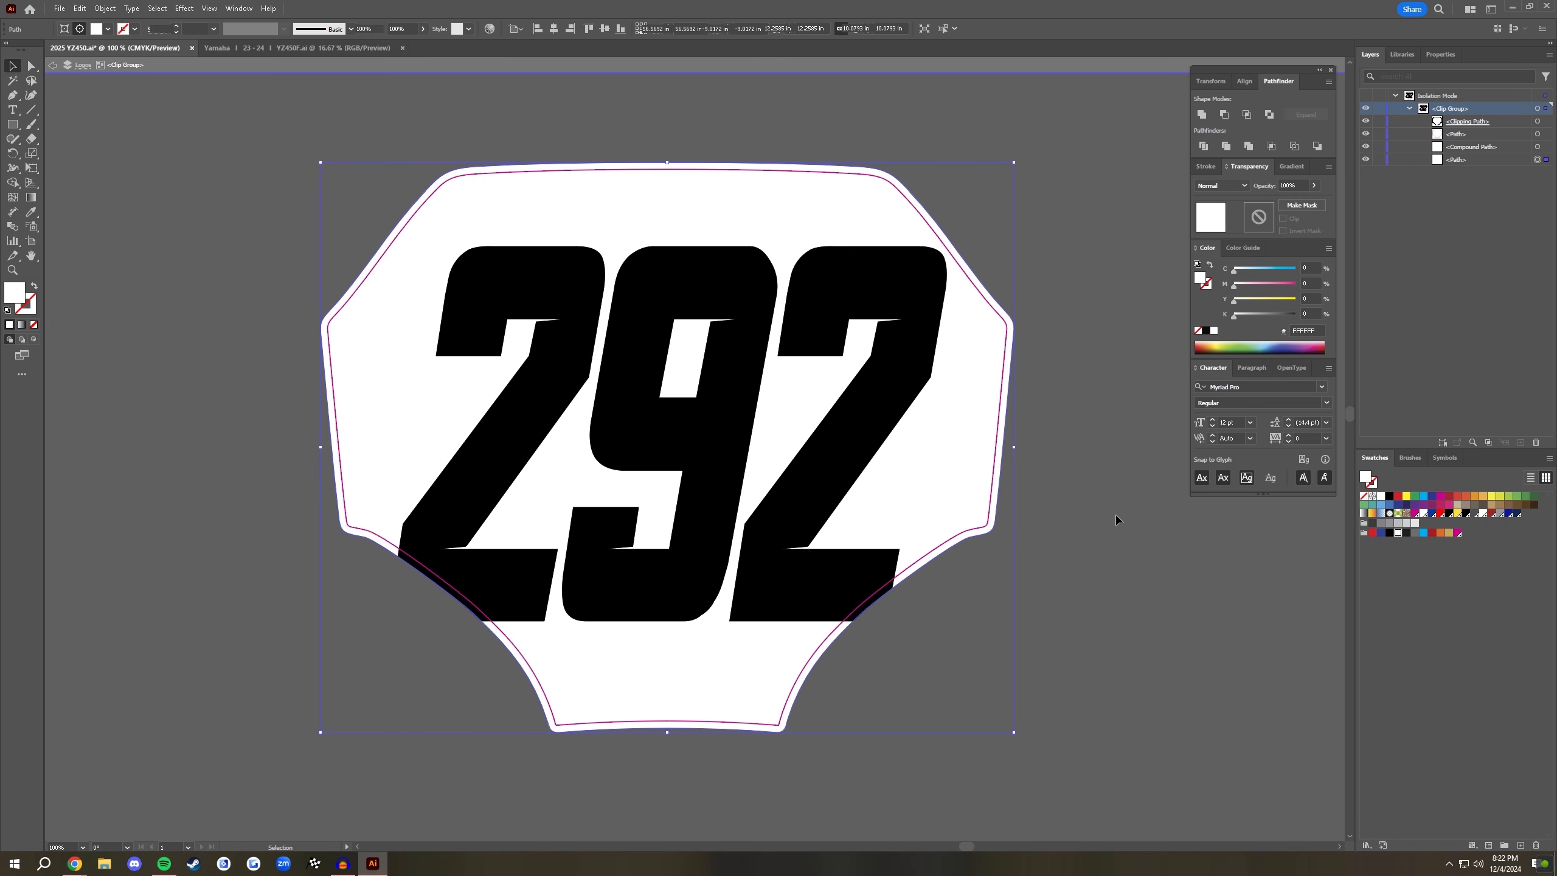
left_click(1115, 520)
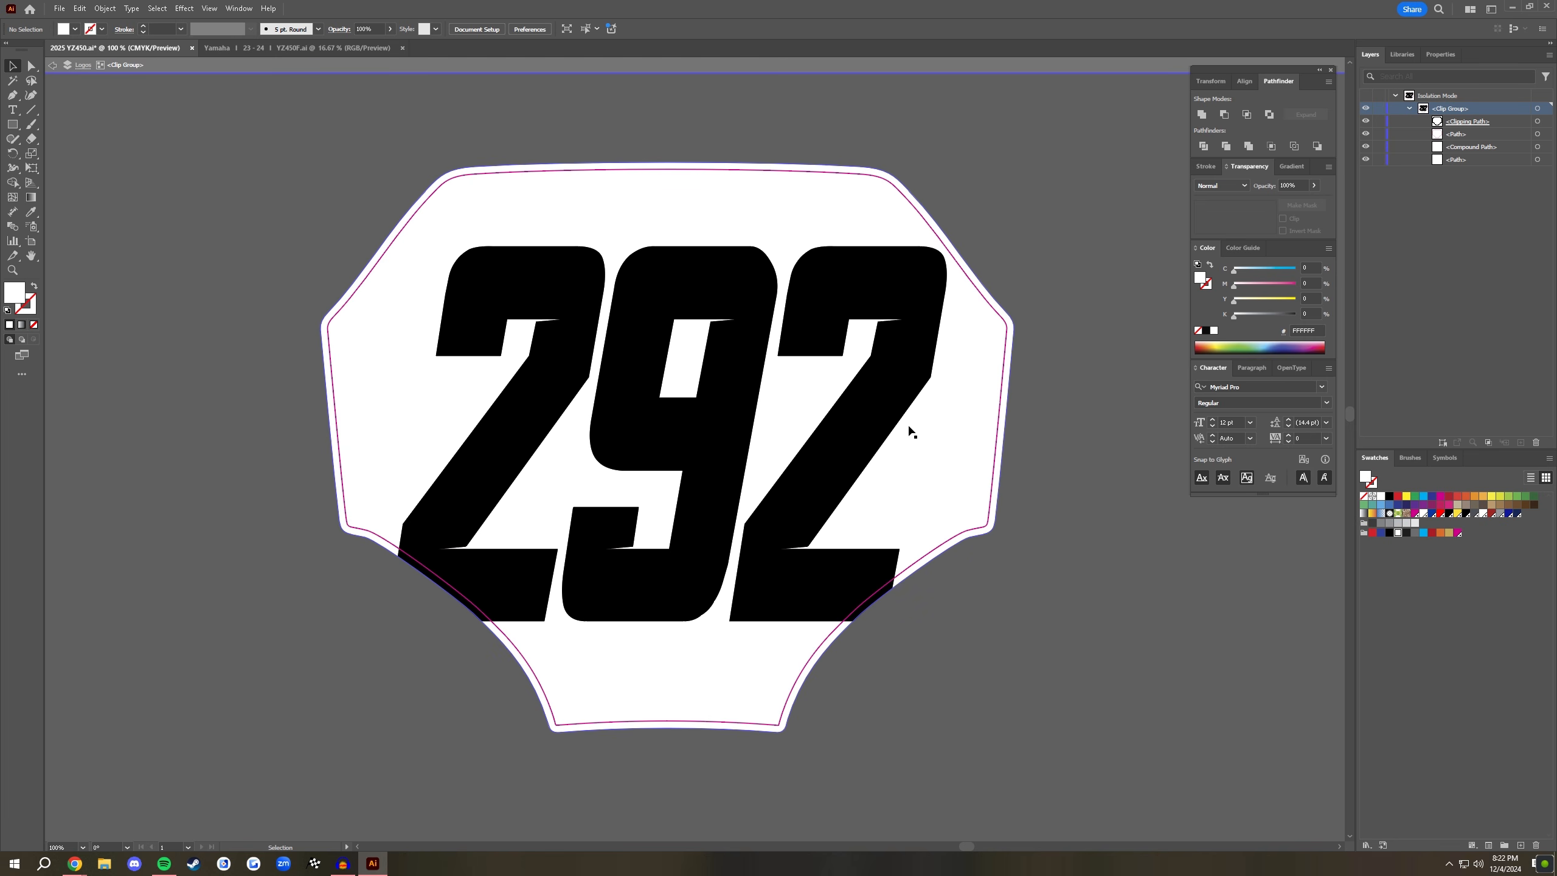
- Draw a closed straight-sided Pen shape about 6.4 by 5.3 in over the plate's lower-left edge, ending at the vertical centerline
key("p")
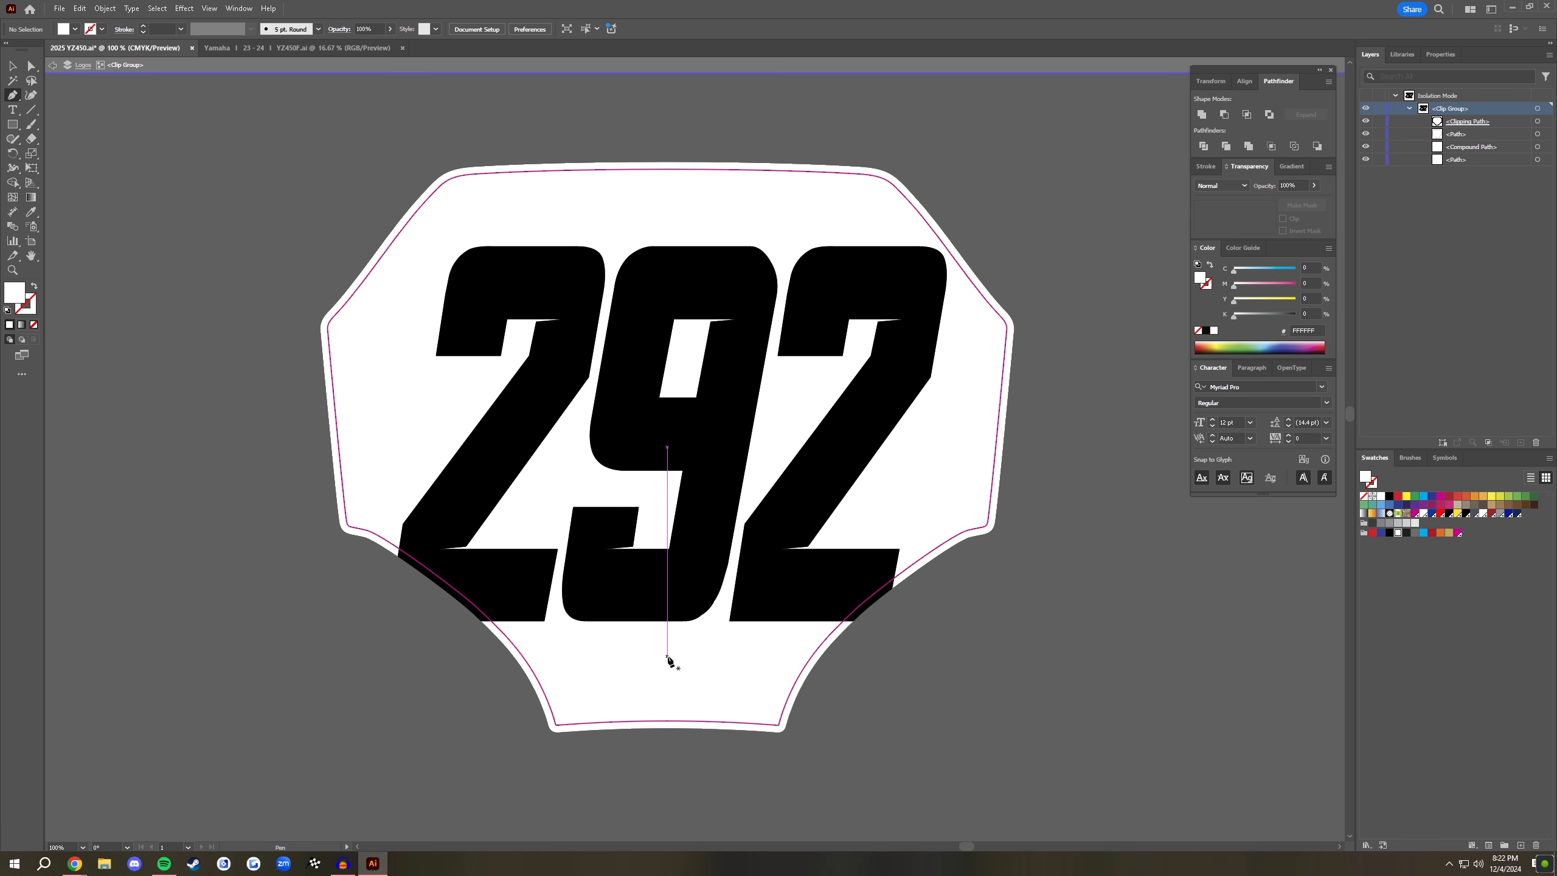
left_click(667, 656)
left_click(586, 647)
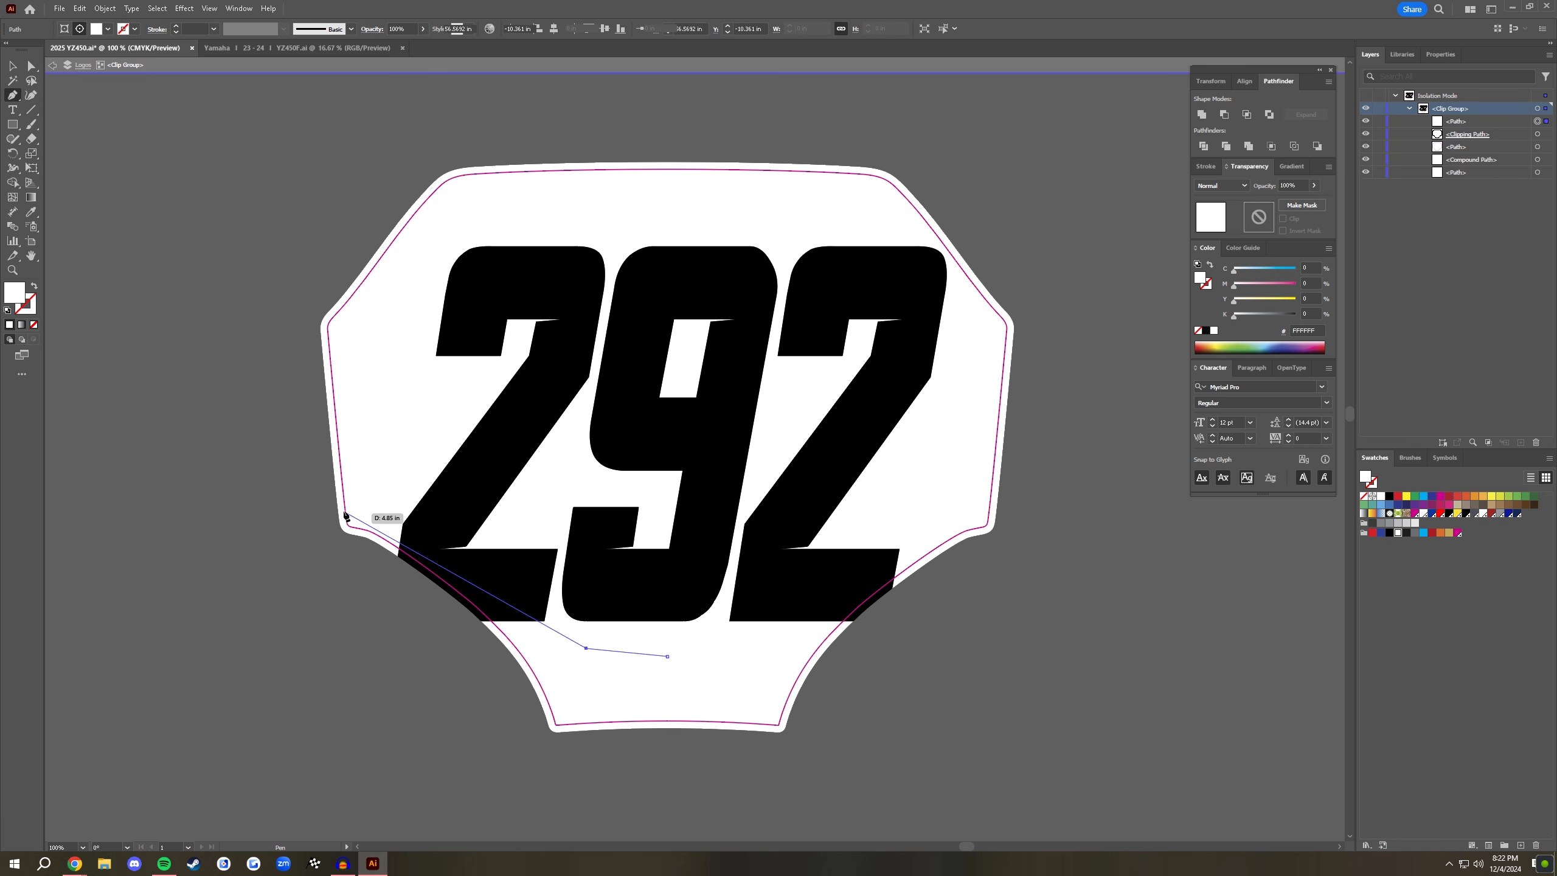
left_click(315, 477)
left_click(305, 621)
left_click(435, 760)
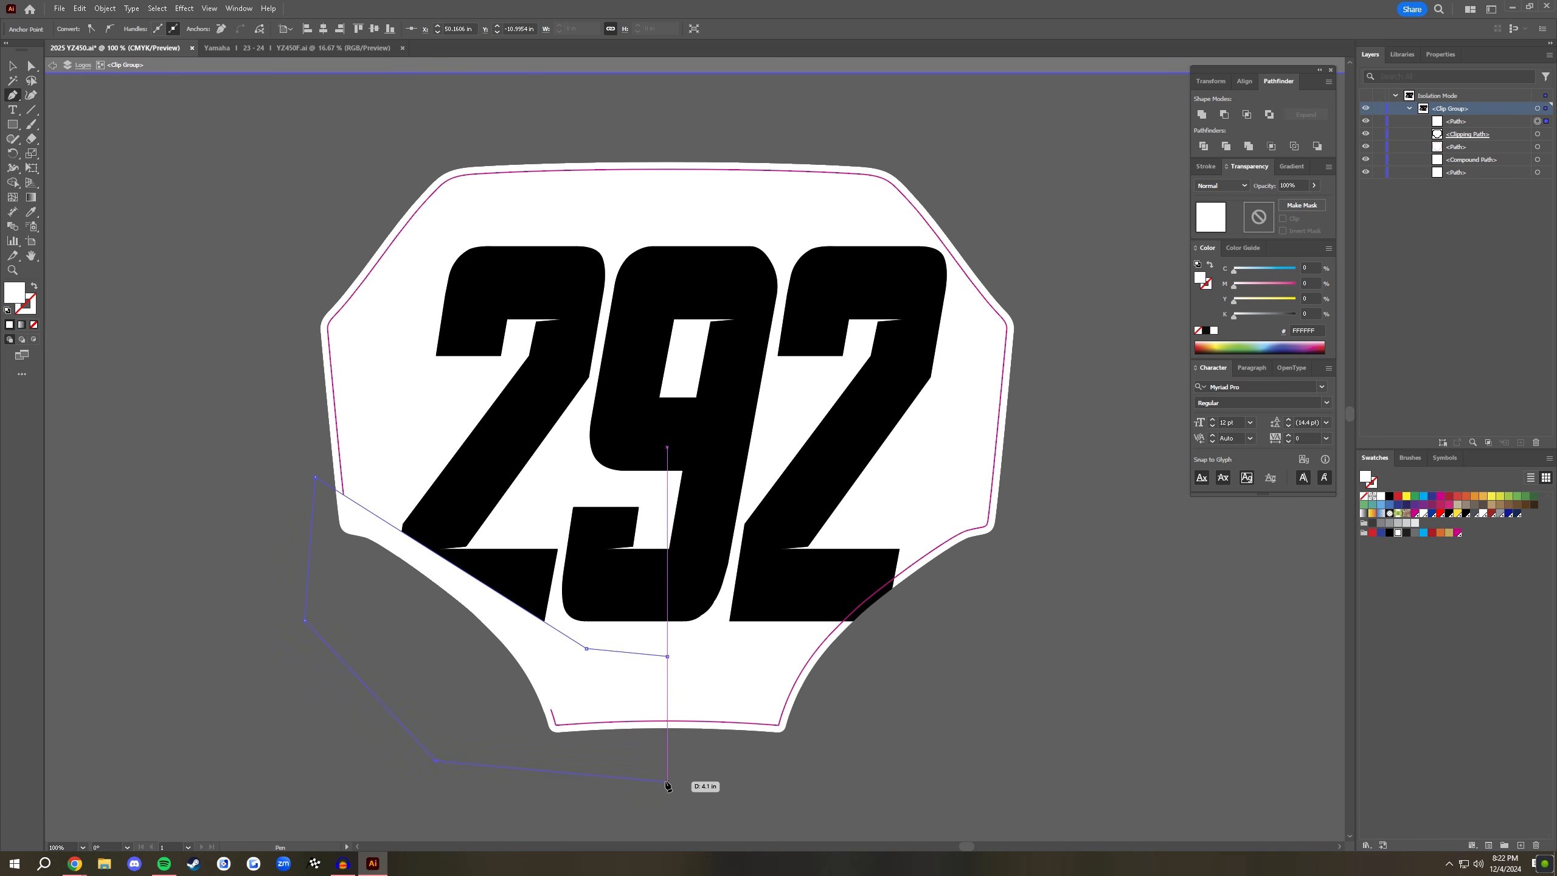
left_click(667, 779)
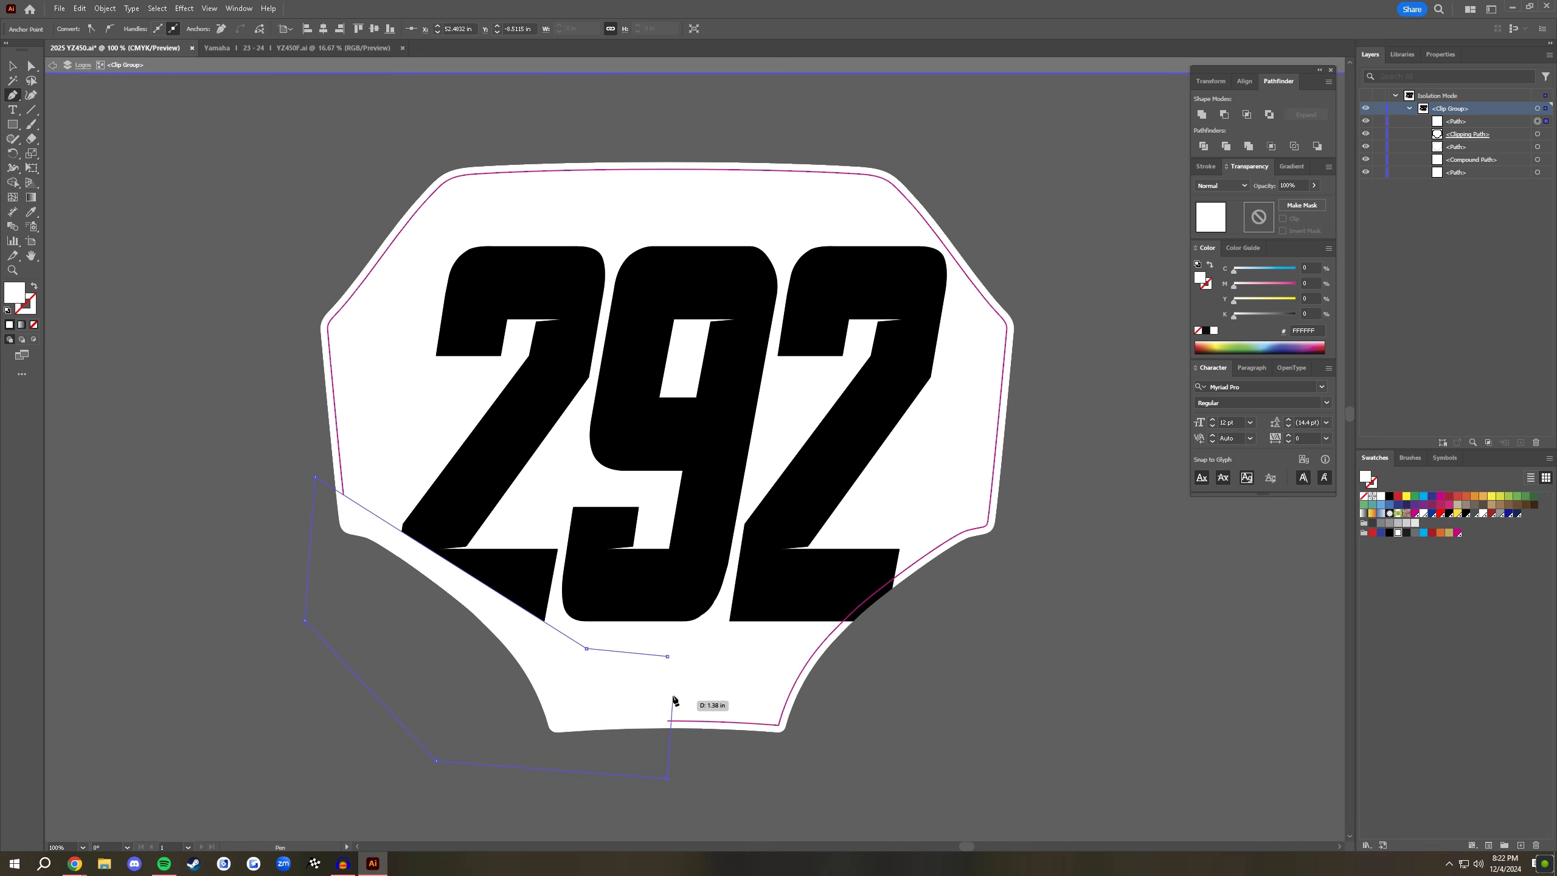
left_click(667, 656)
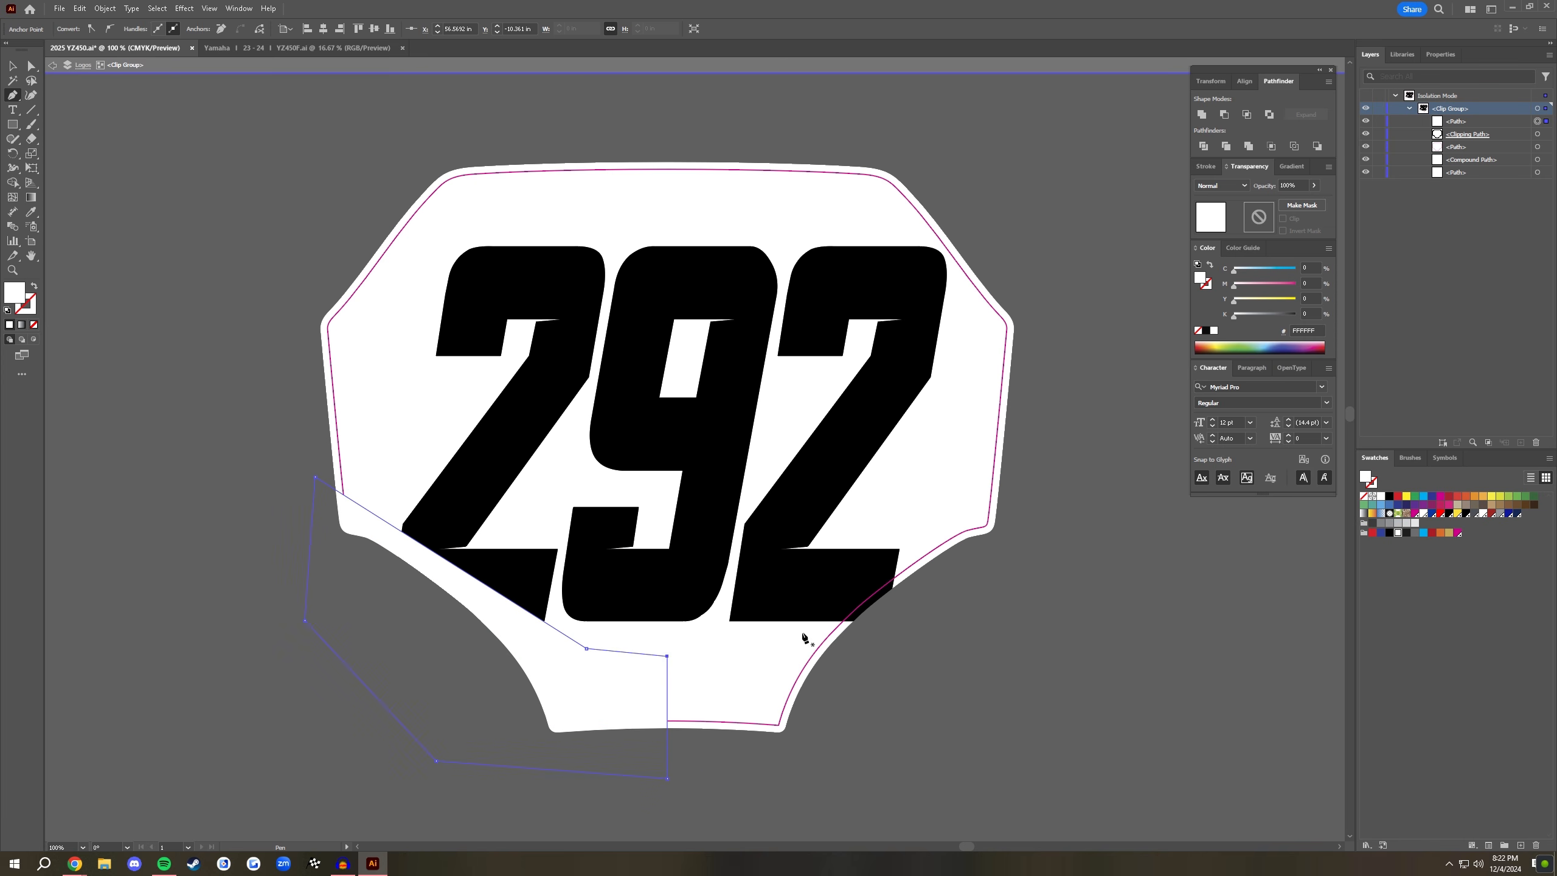
- Fill the lower-left shape with dark blue and place it behind the number, directly above the white background
left_click(1380, 532)
key("v")
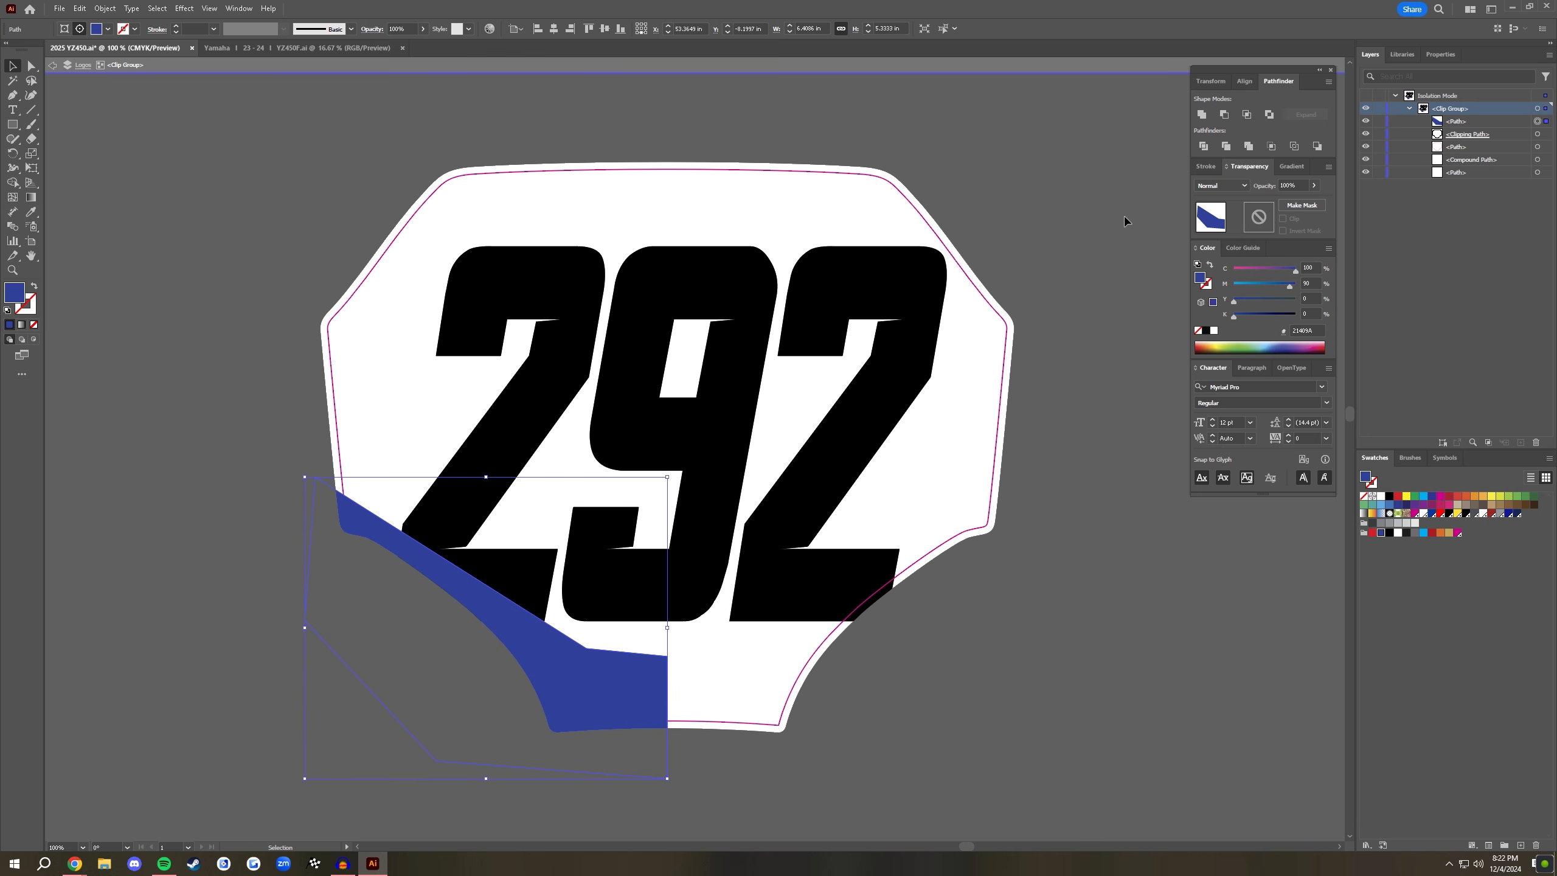
key("a")
key("ctrl+shift+bracketleft")
key("ctrl+bracketright")
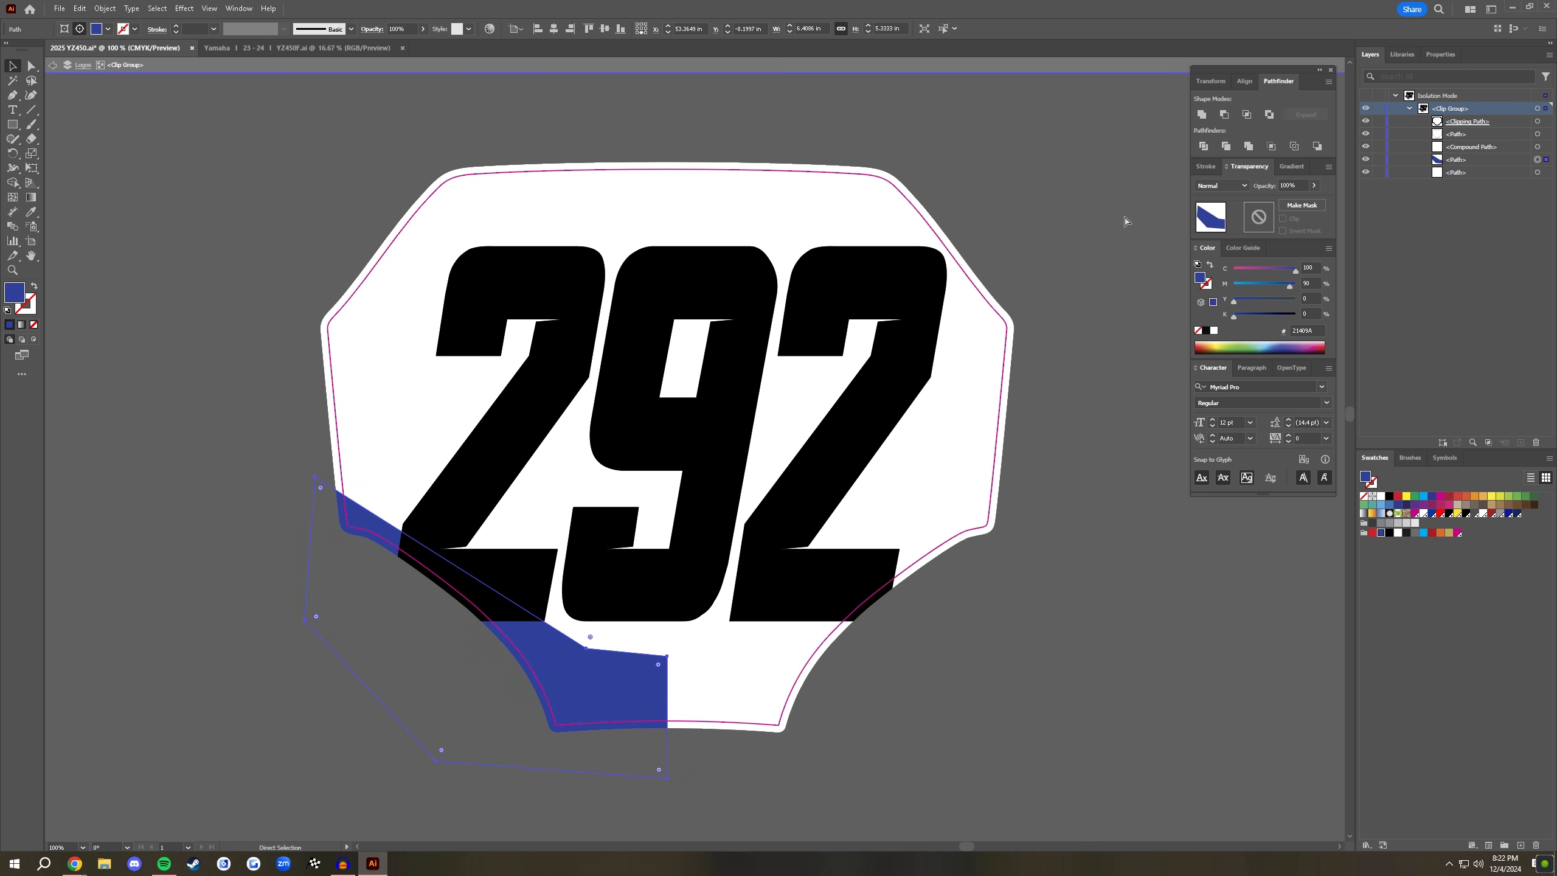
key("v")
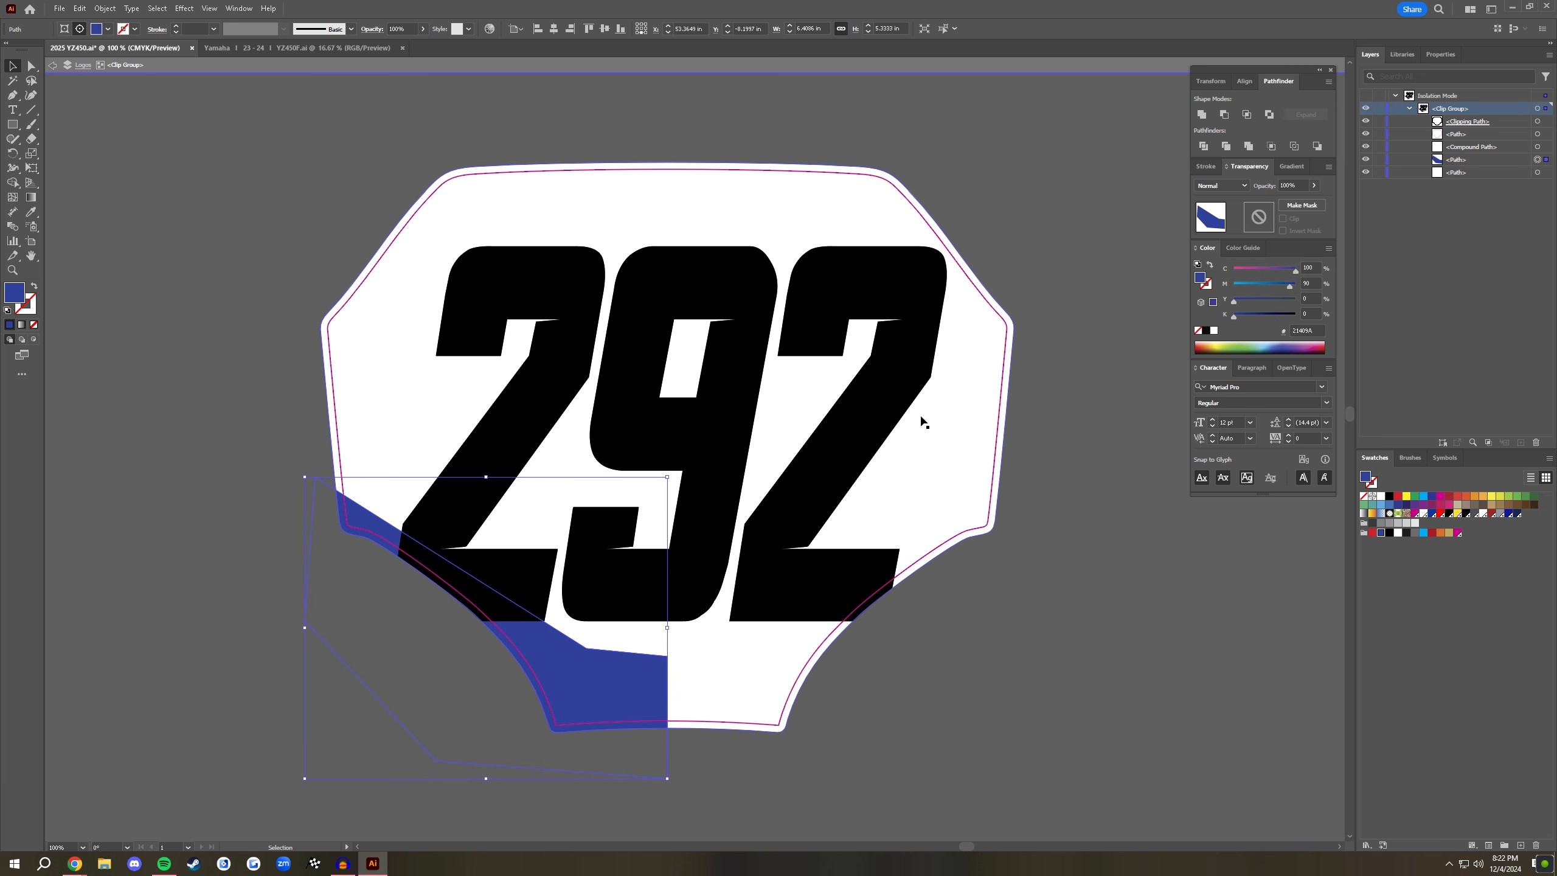
left_click(1028, 641)
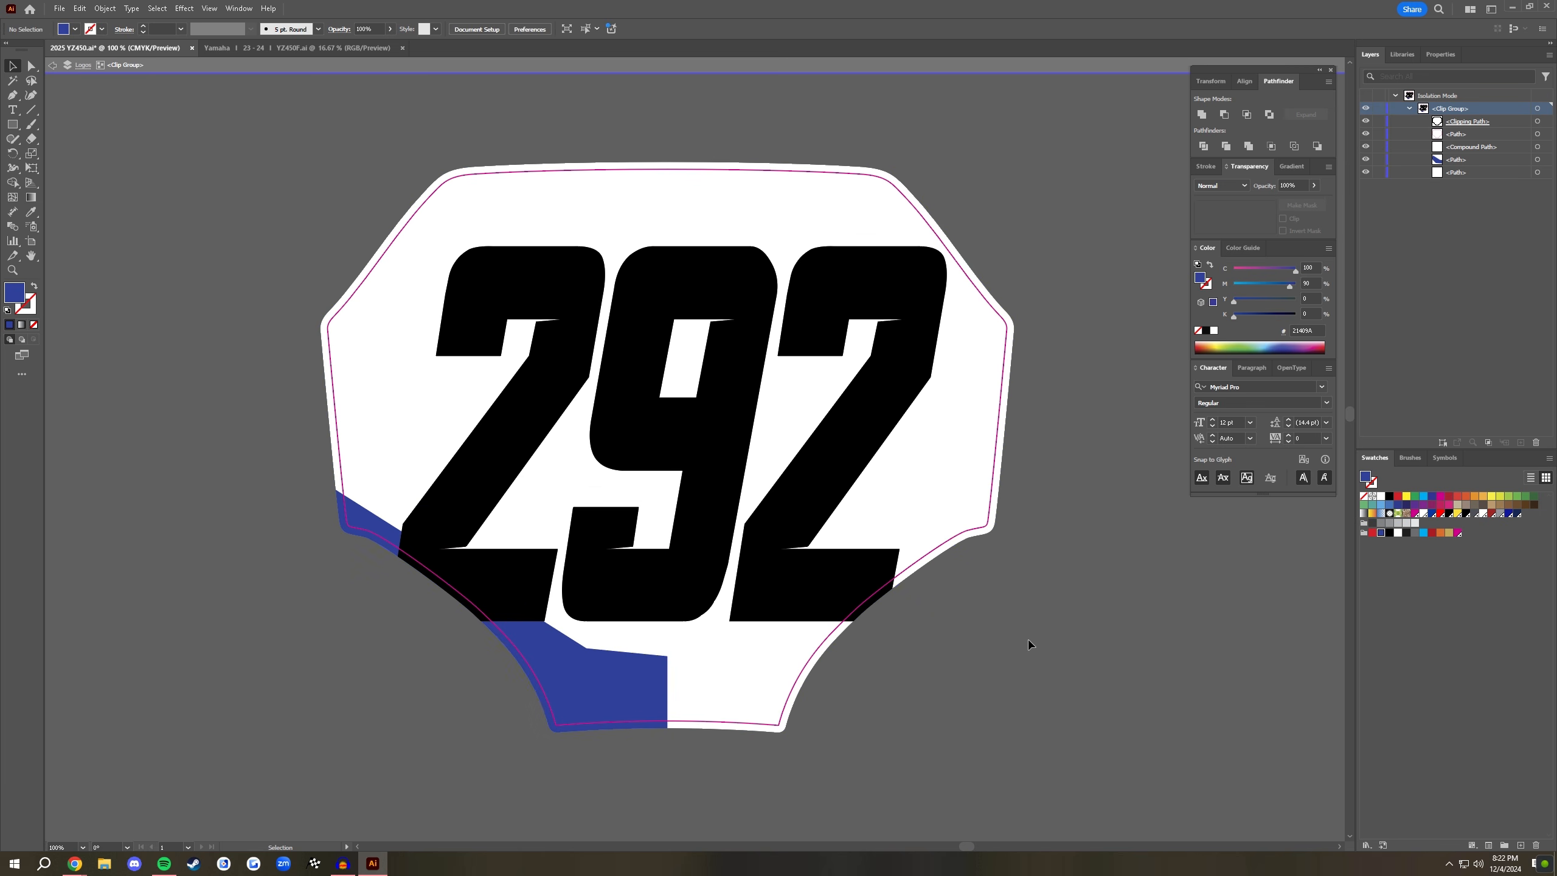
- Draw a second closed Pen shape about 6.7 by 4.3 in, its upper edge running slightly above the dark blue shape
key("p")
left_click(668, 644)
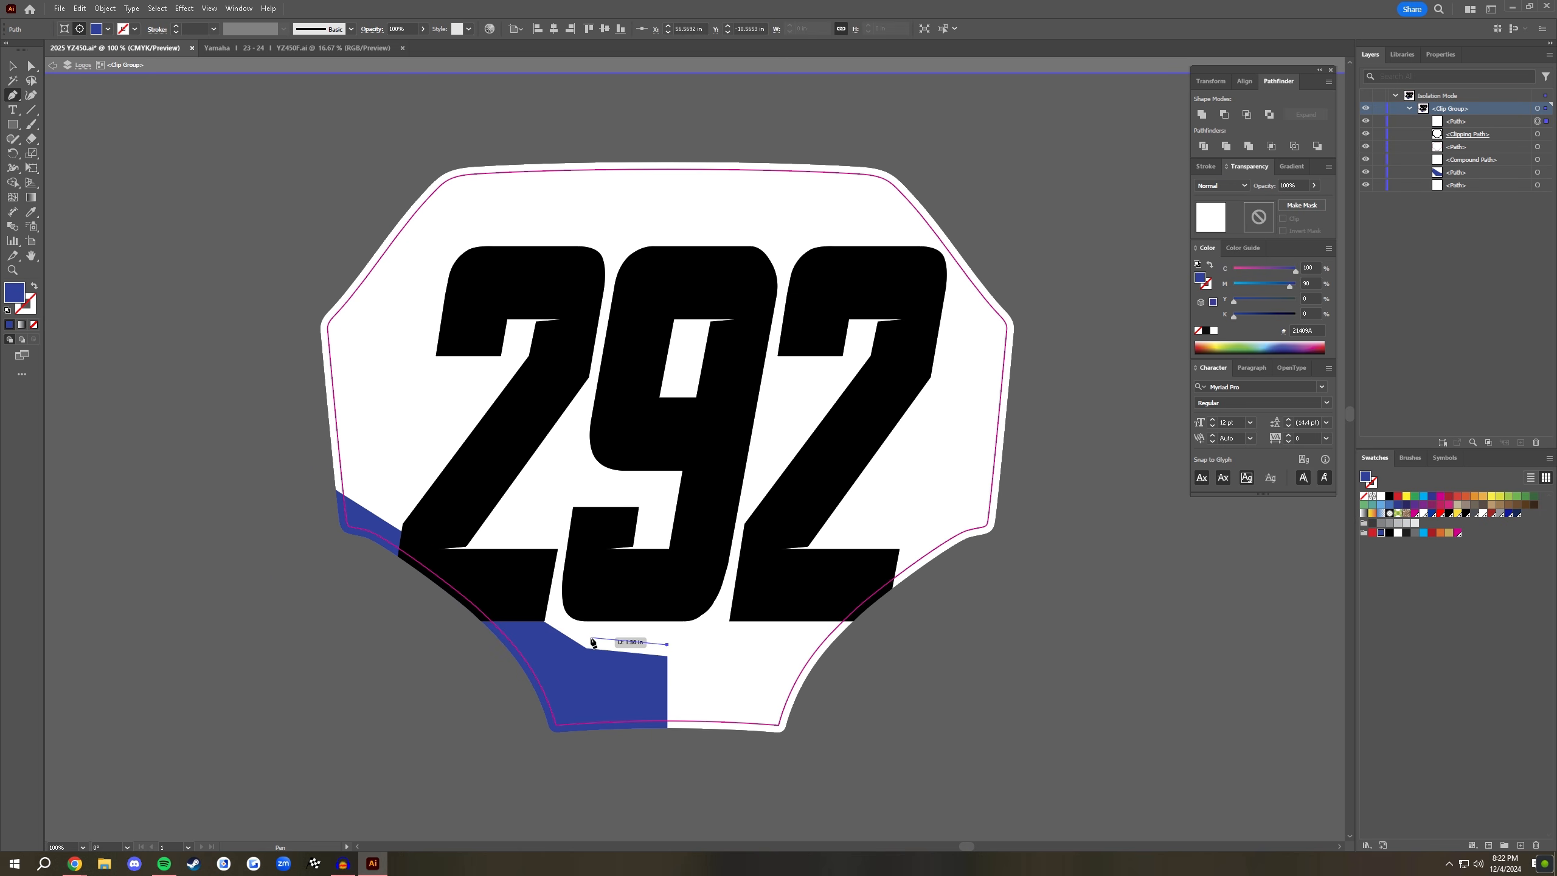
left_click(588, 636)
left_click(287, 458)
left_click(312, 583)
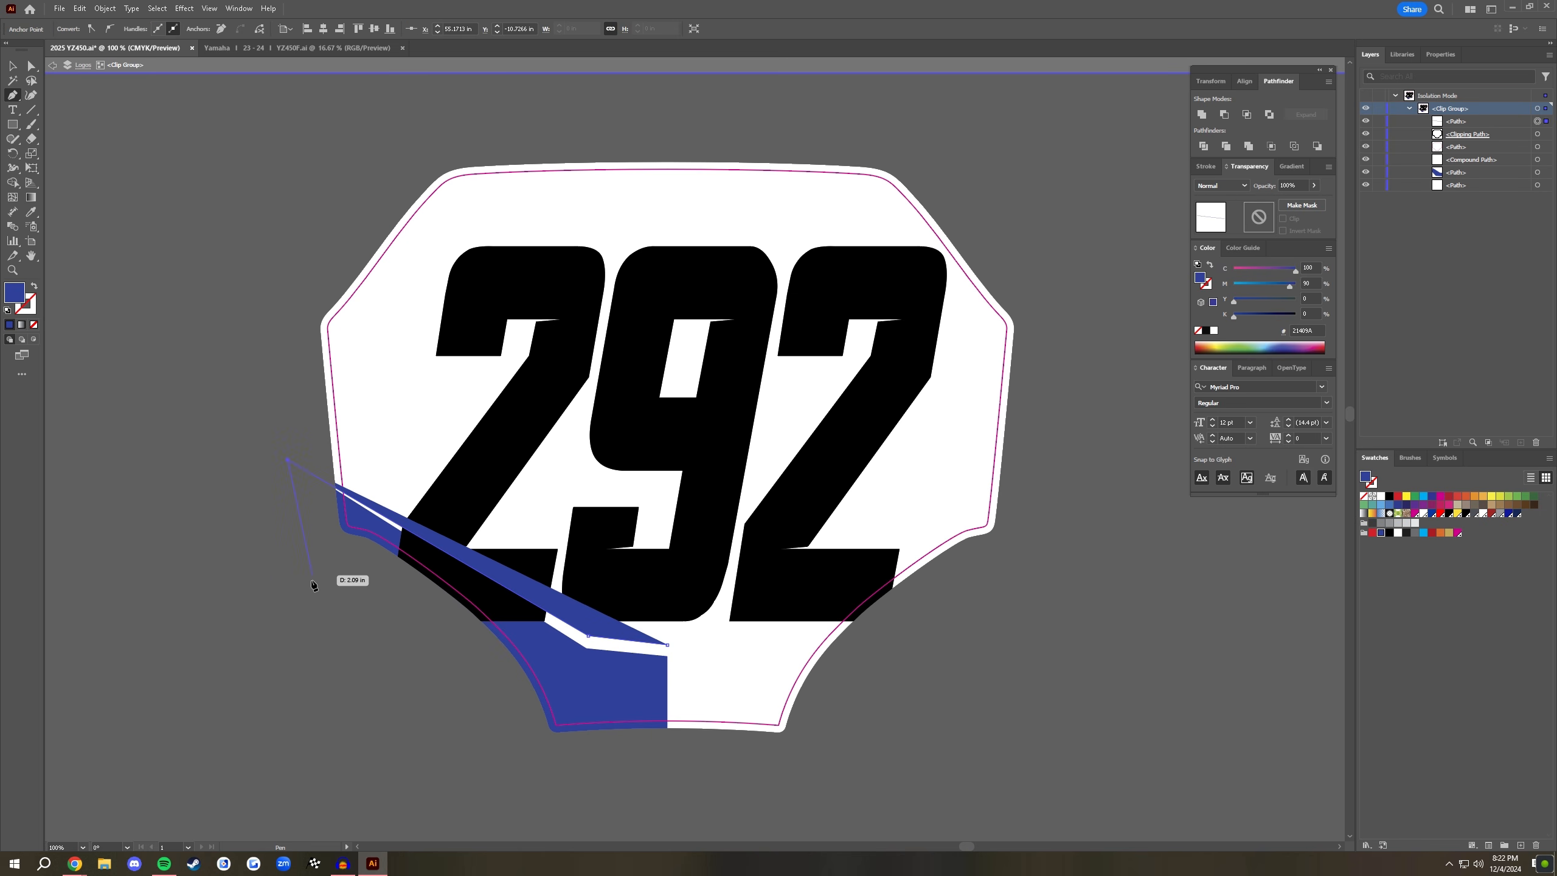
left_click(621, 701)
left_click(668, 697)
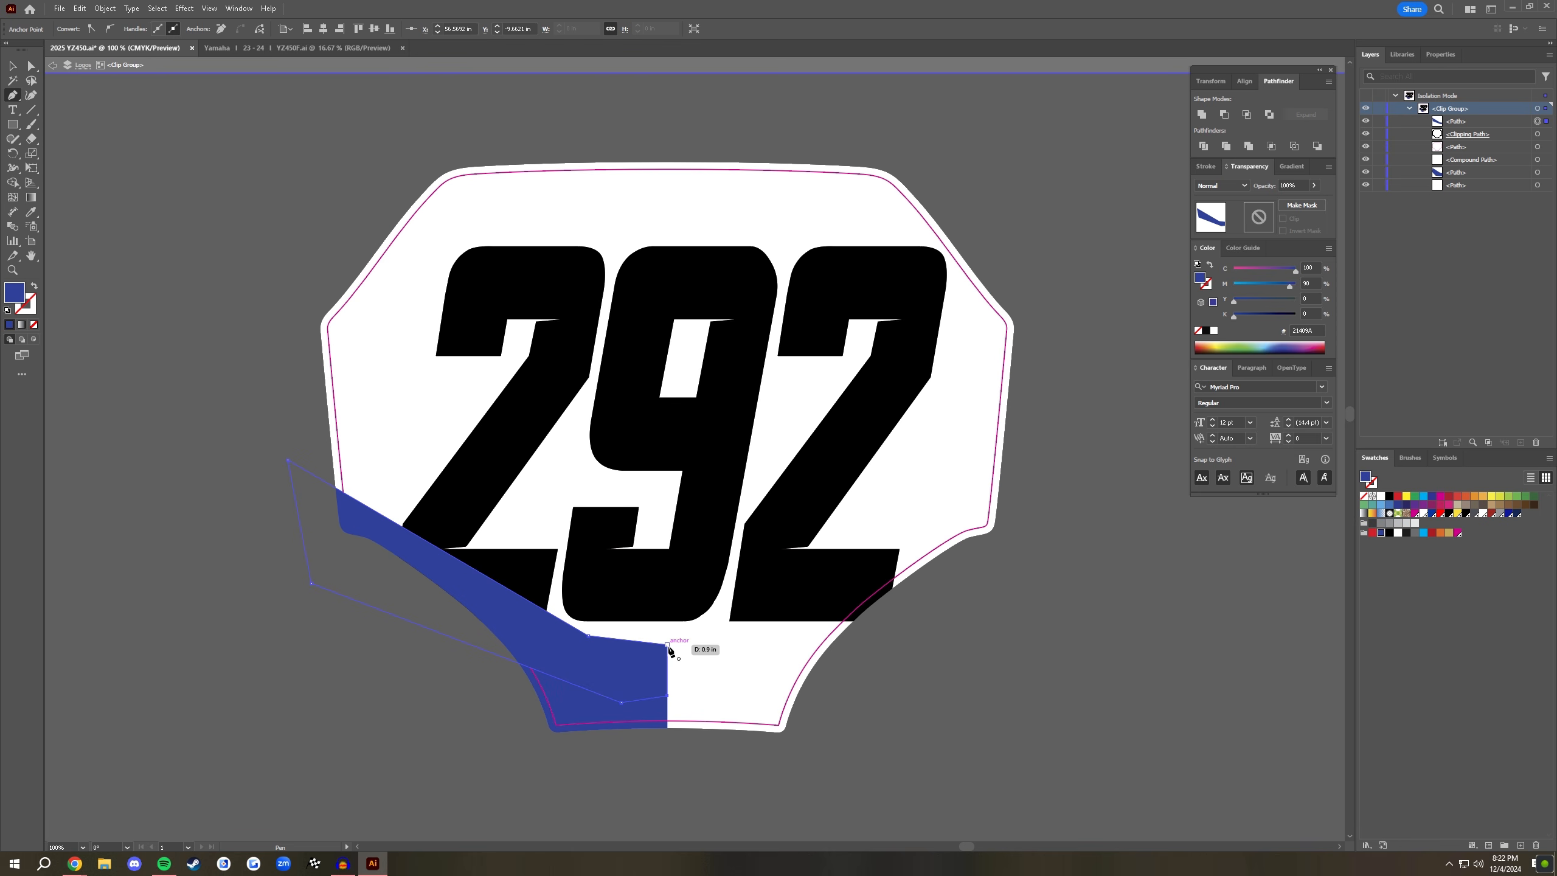
left_click(667, 644)
- Fill the second accent shape with cyan and place it behind the dark blue shape, leaving a thin stripe along its upper edge
left_click(1423, 532)
key("v")
left_click(1054, 606)
left_click(635, 677)
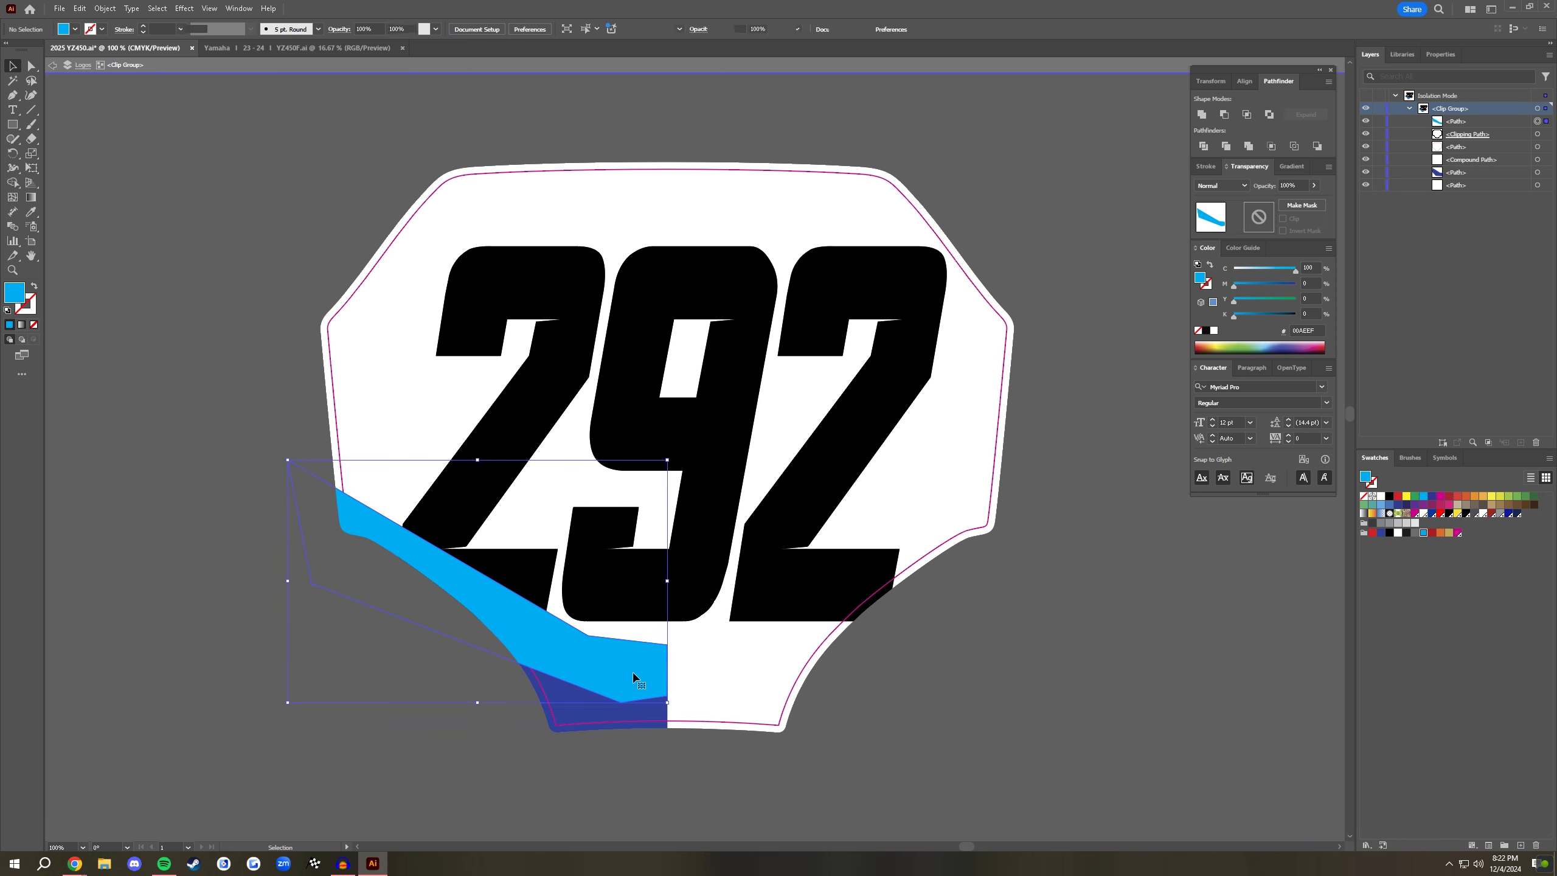
key("ctrl+shift+[")
key("ctrl+]")
key("a")
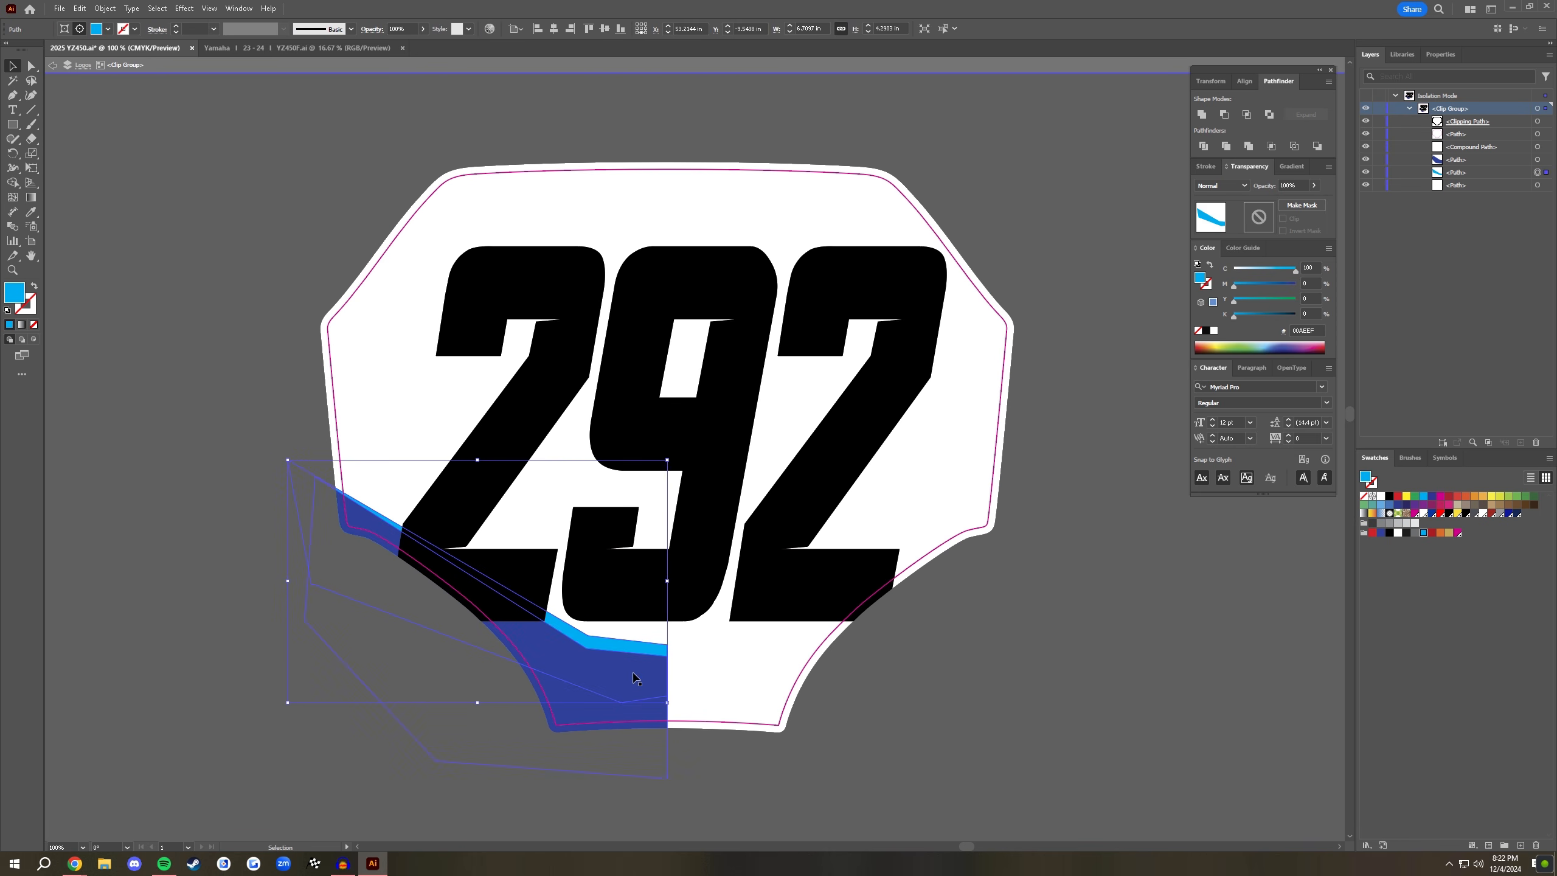
key("ctrl+shift+a")
left_click(592, 640)
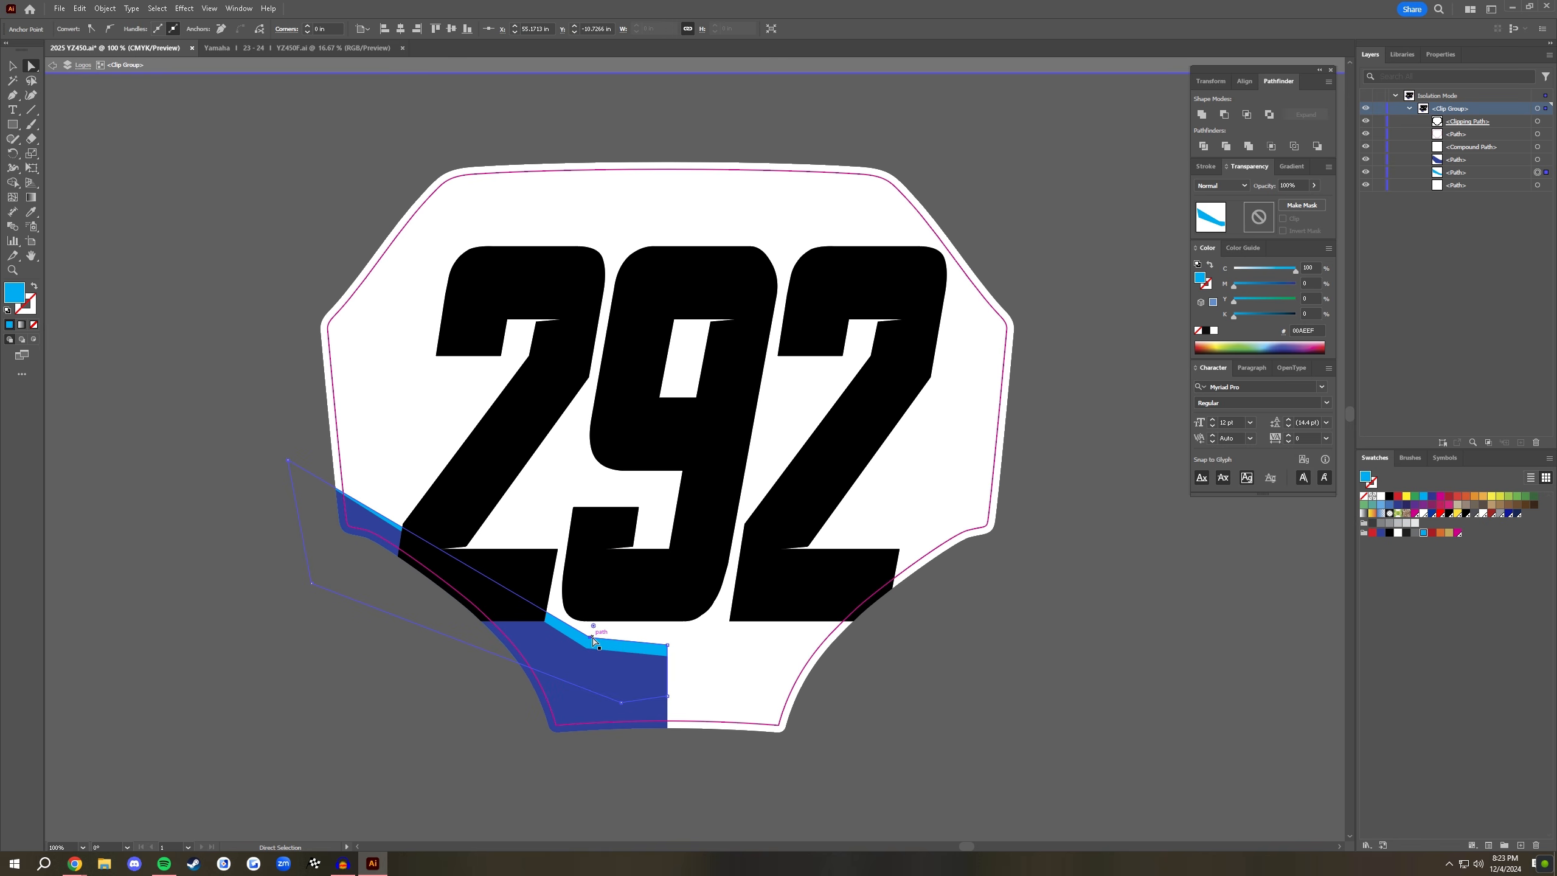
key("ctrl")
- Try a 7 pt white stroke around the black 292 number
left_click(685, 464)
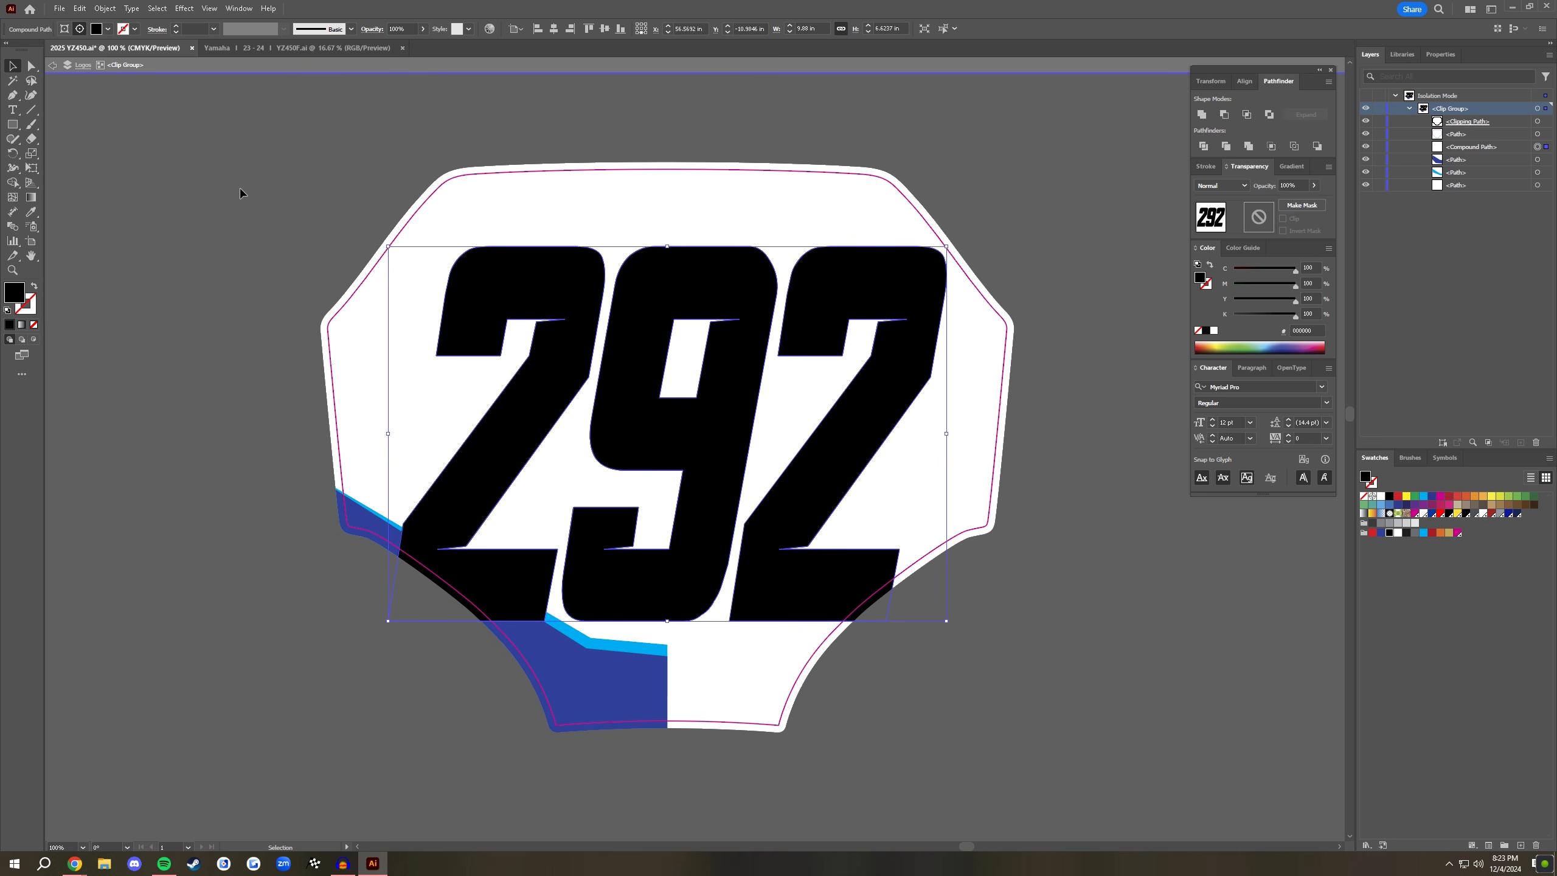
left_click(175, 27)
left_click(176, 27)
left_click(176, 27)
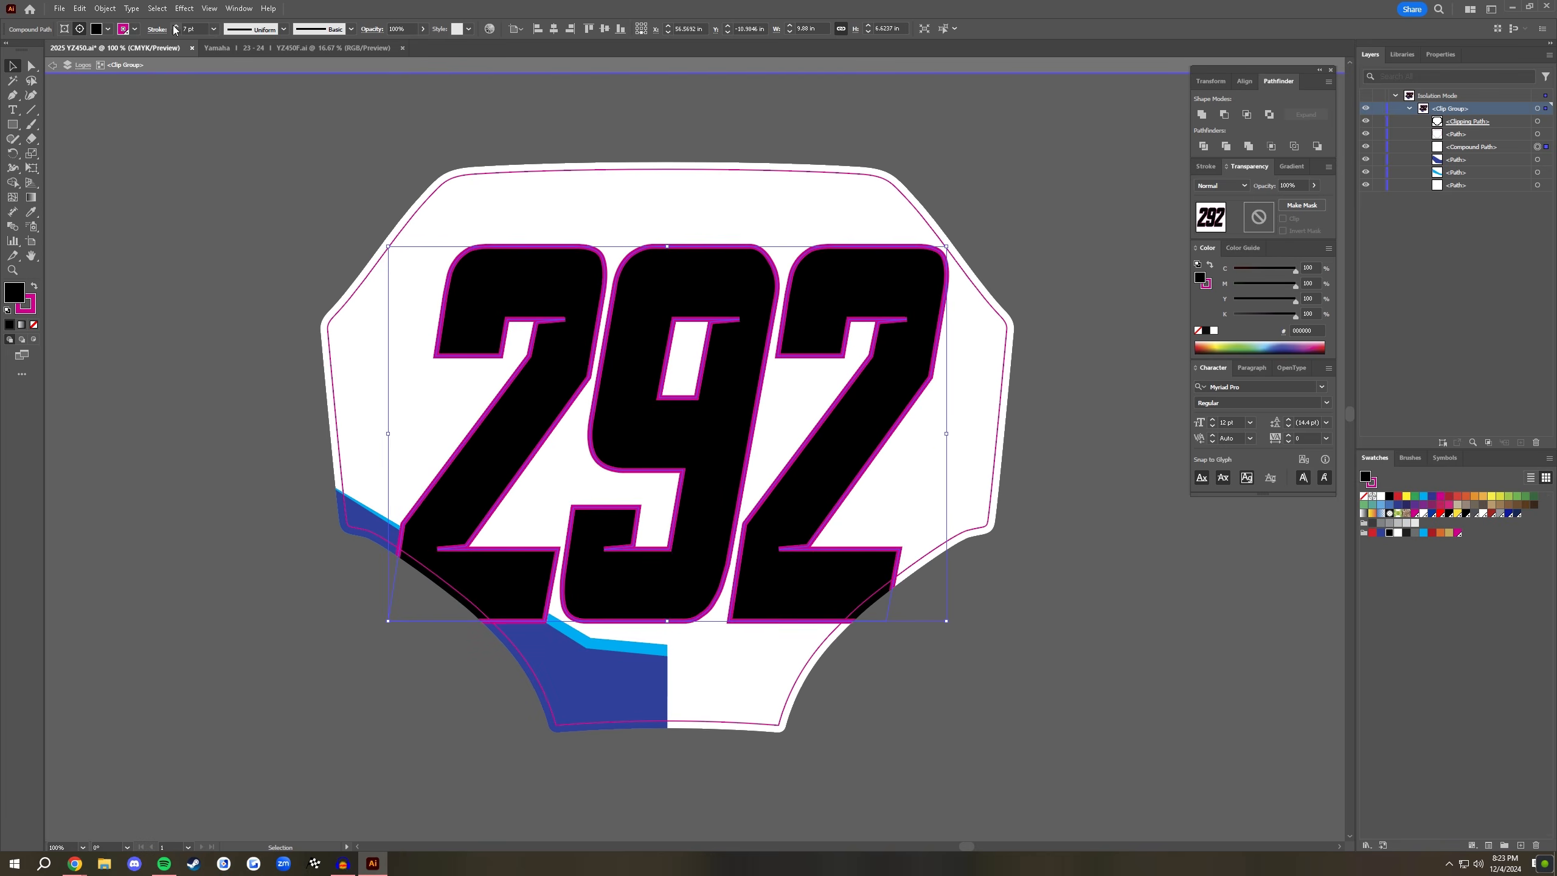
left_click(176, 27)
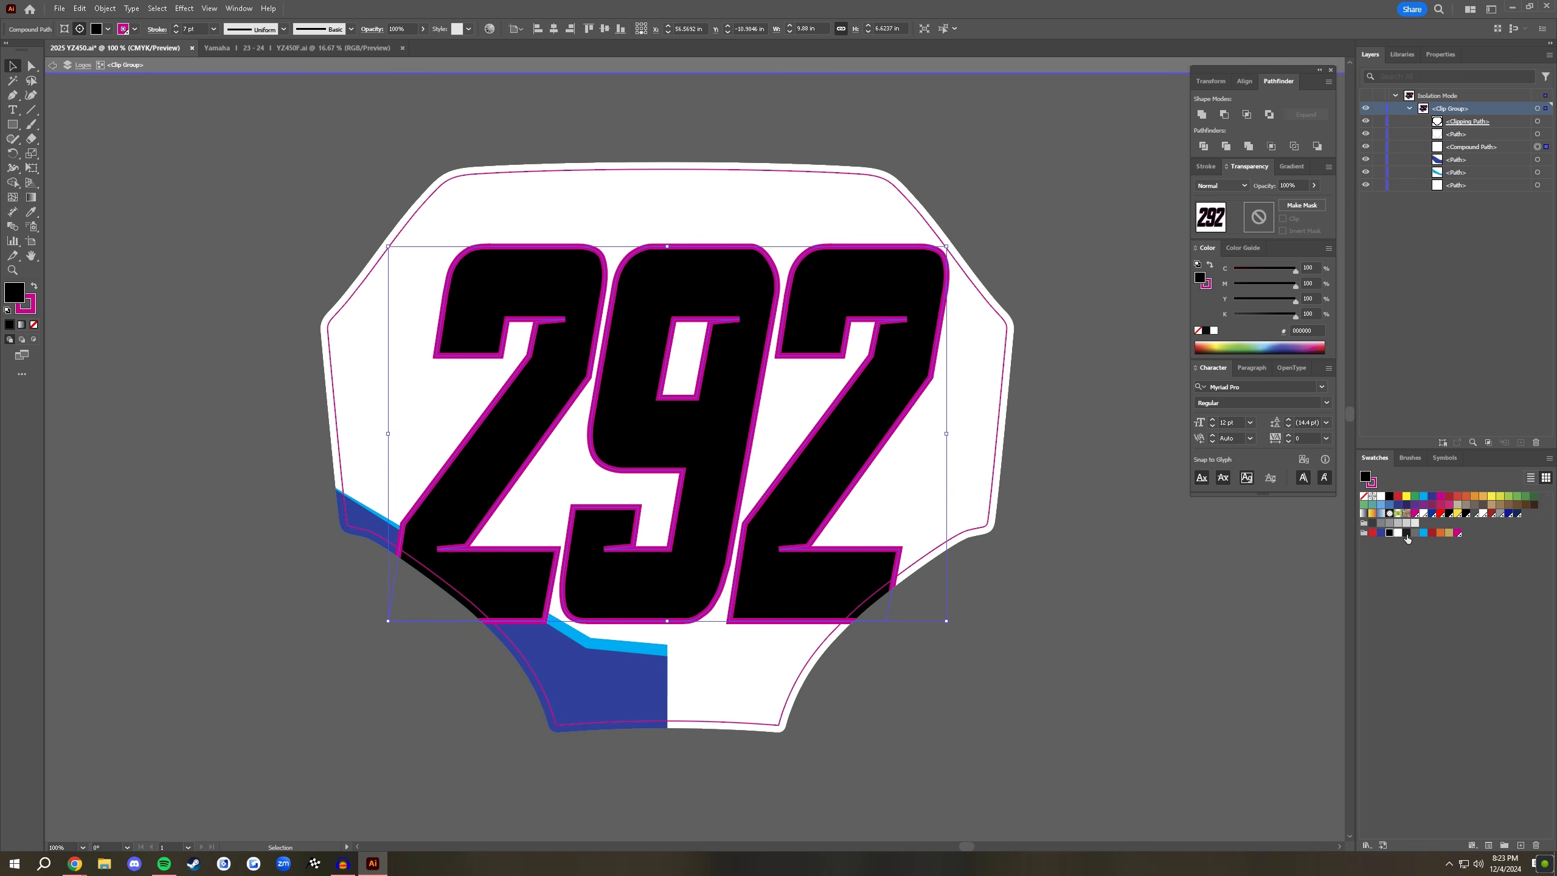
key("x")
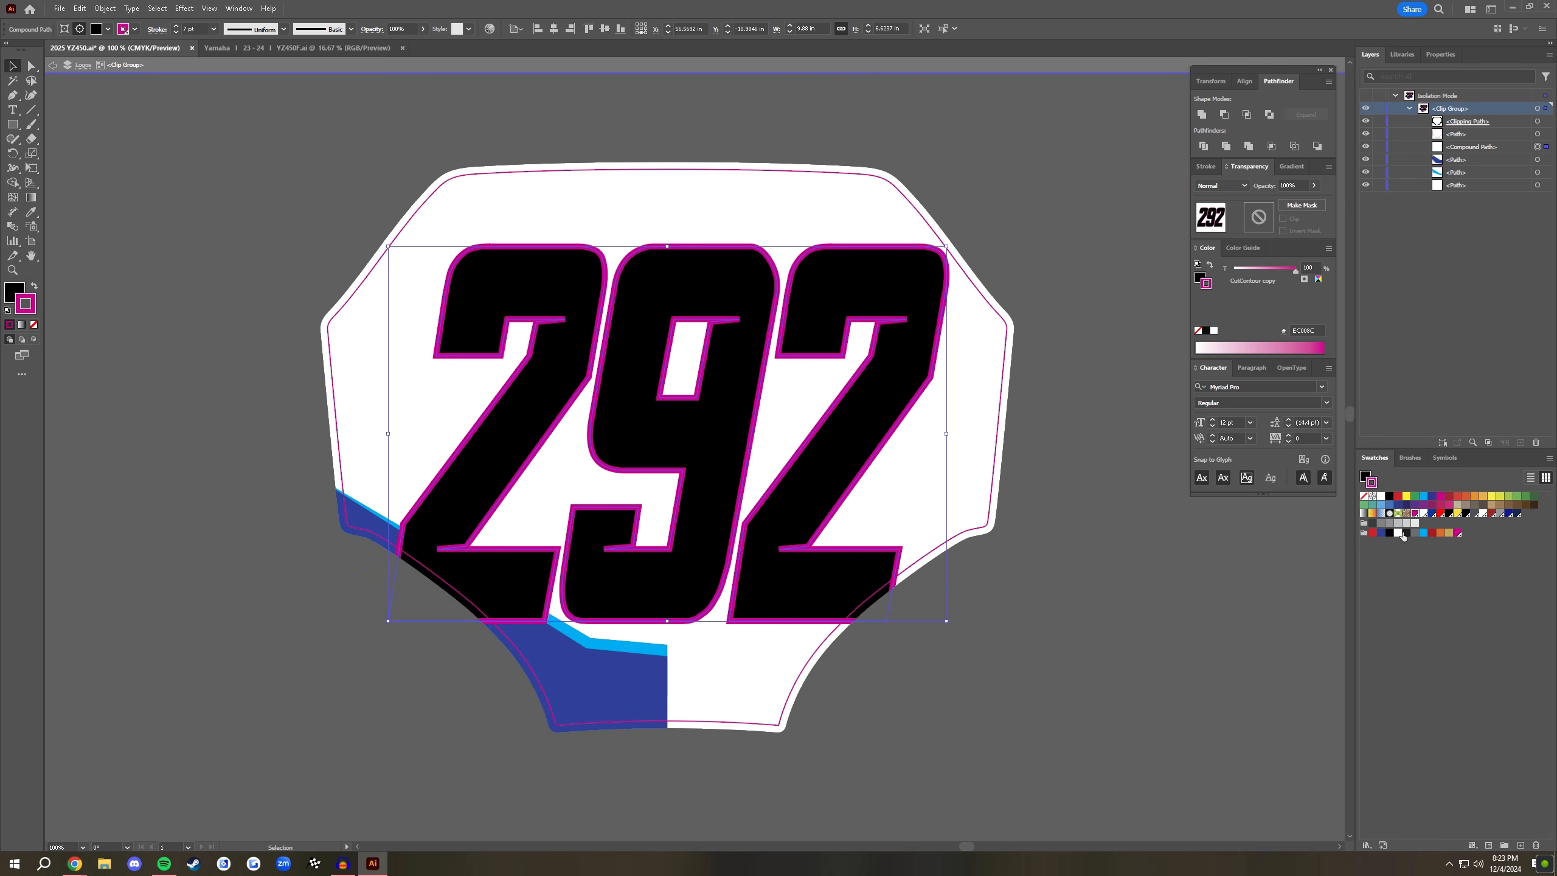
left_click(1405, 533)
left_click(1398, 532)
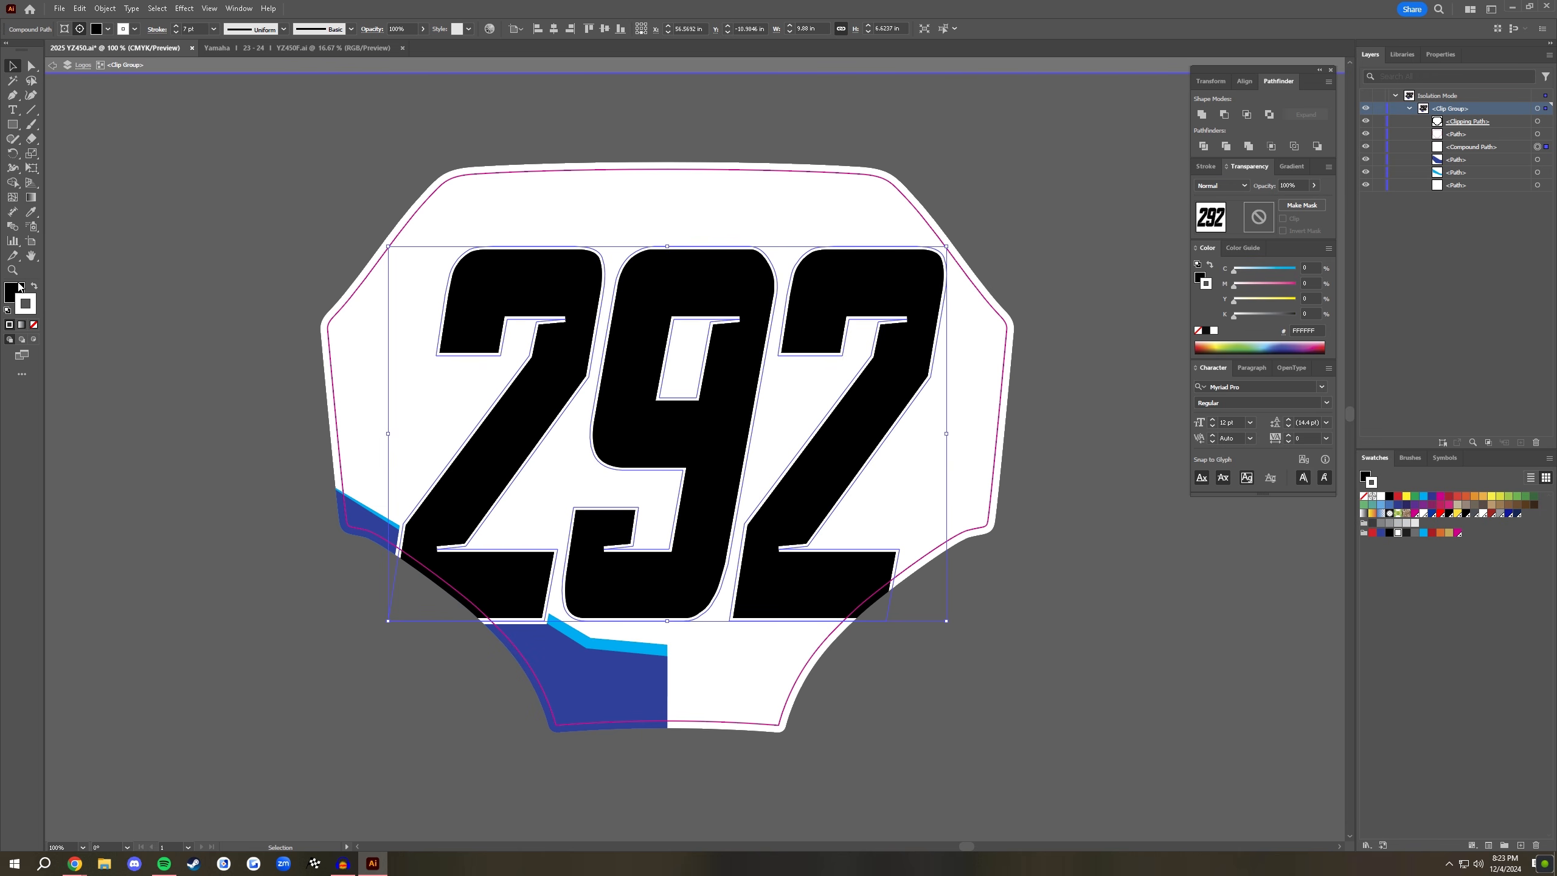
- Try scaling the stroked 292 number down proportionally toward its lower-left corner
left_click(20, 287)
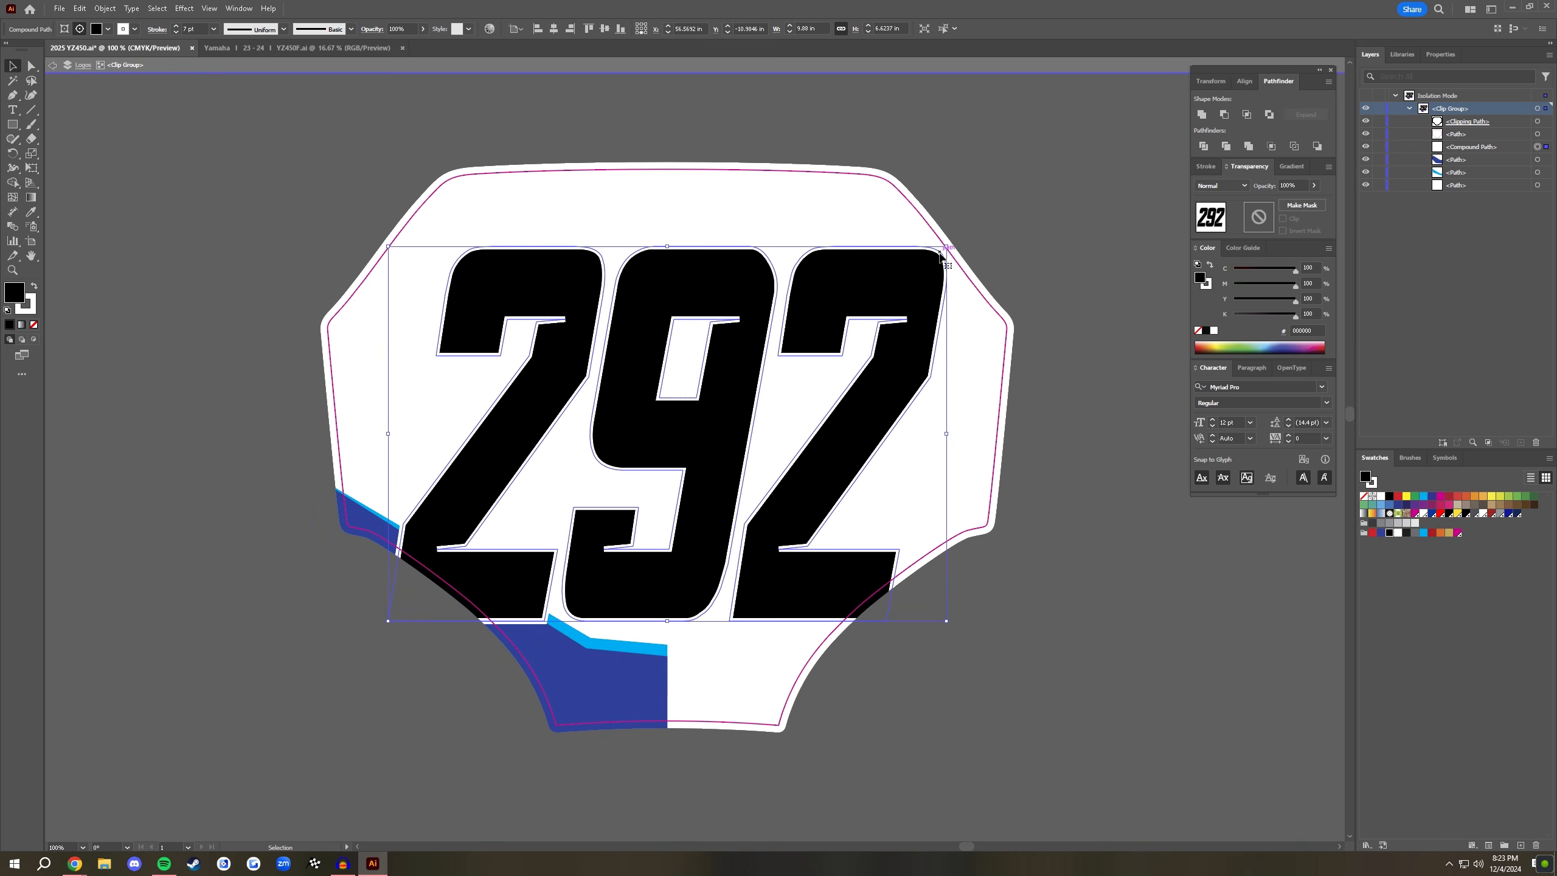
left_click_drag(940, 256, 501, 543)
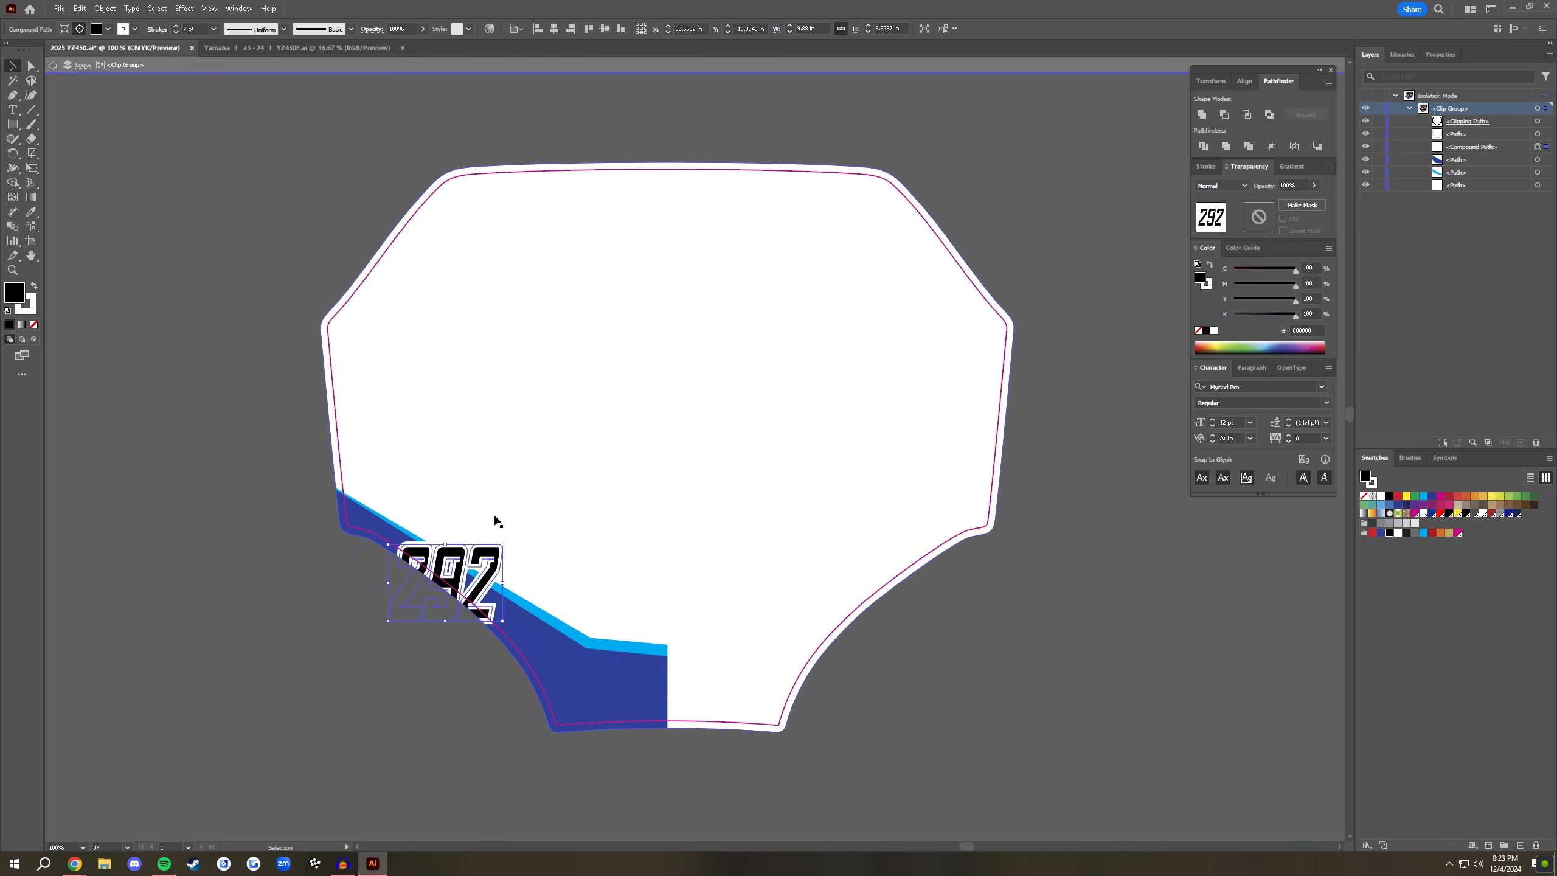
left_click(439, 723)
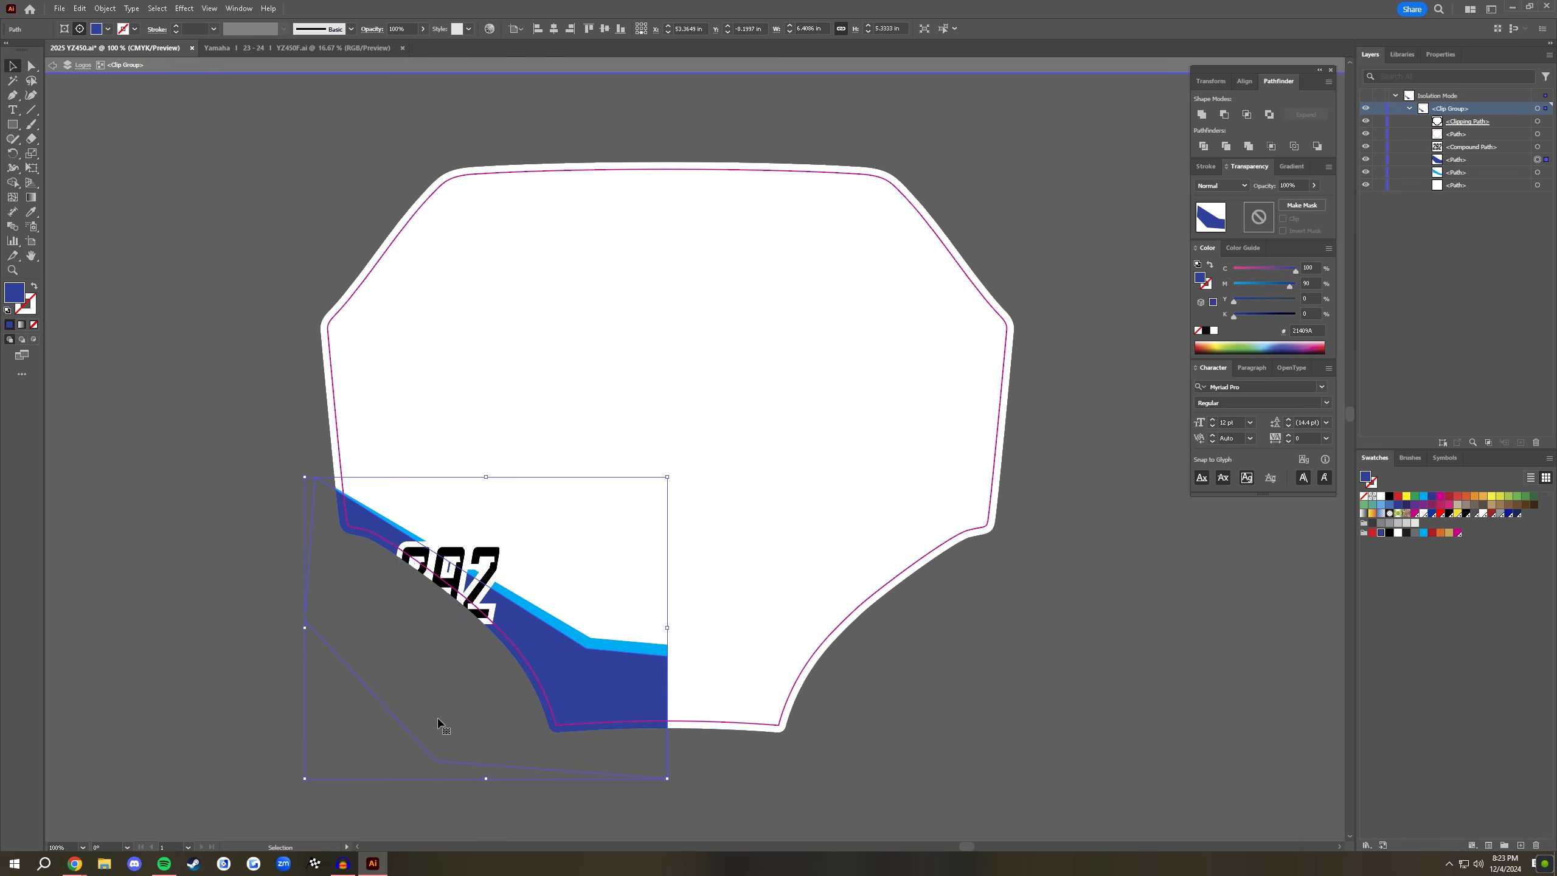
- Undo the scaling and all stroke changes on the 292 number
key("ctrl+z")
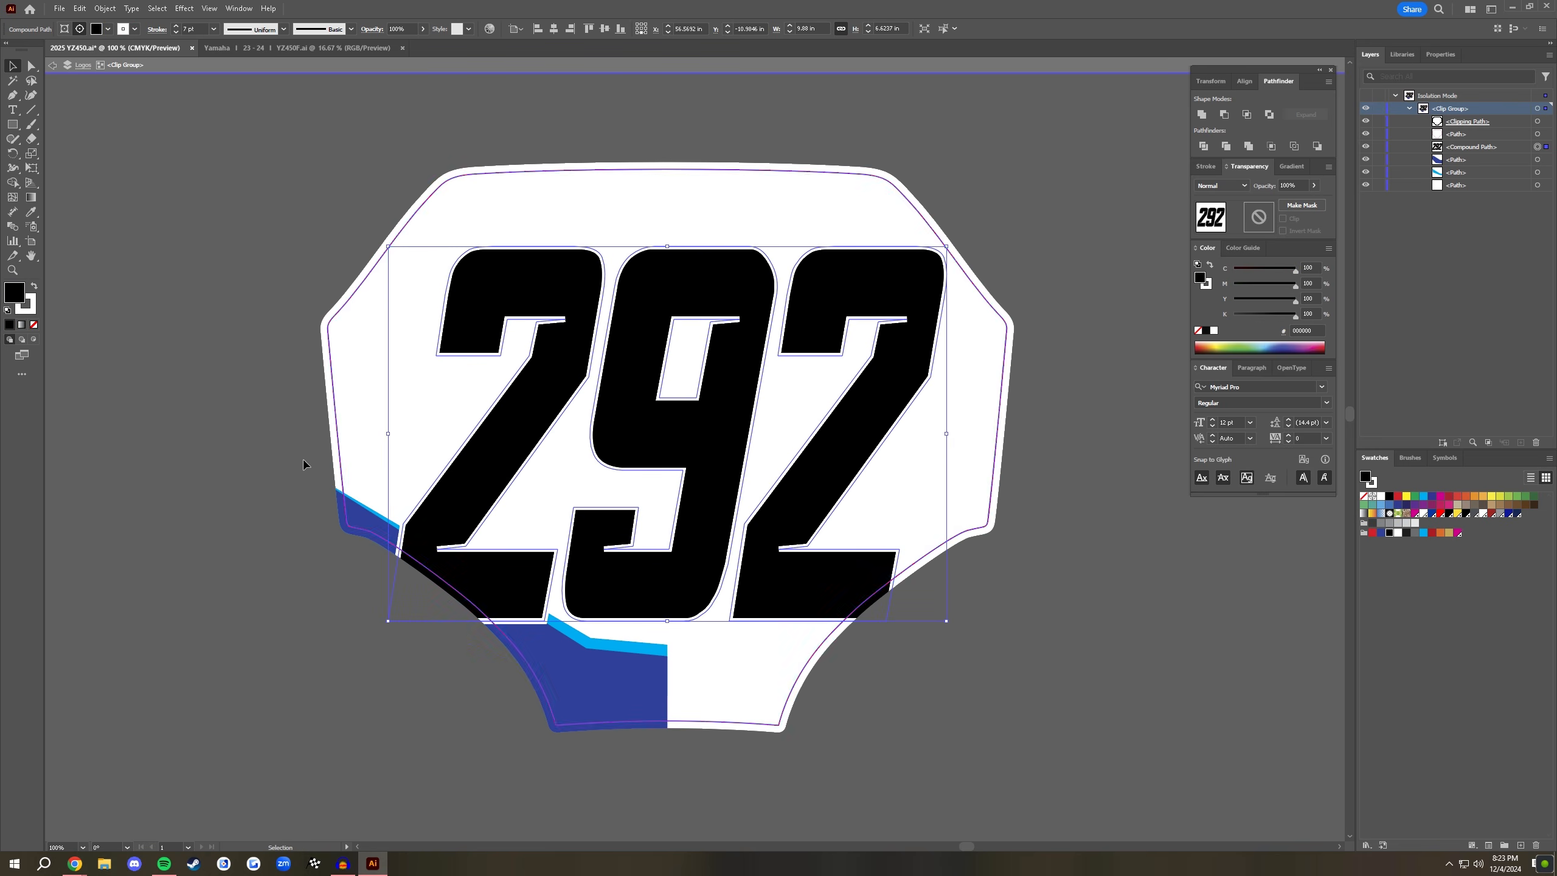
key("ctrl+z")
key("ctrl+z")
key("ctrl+z")
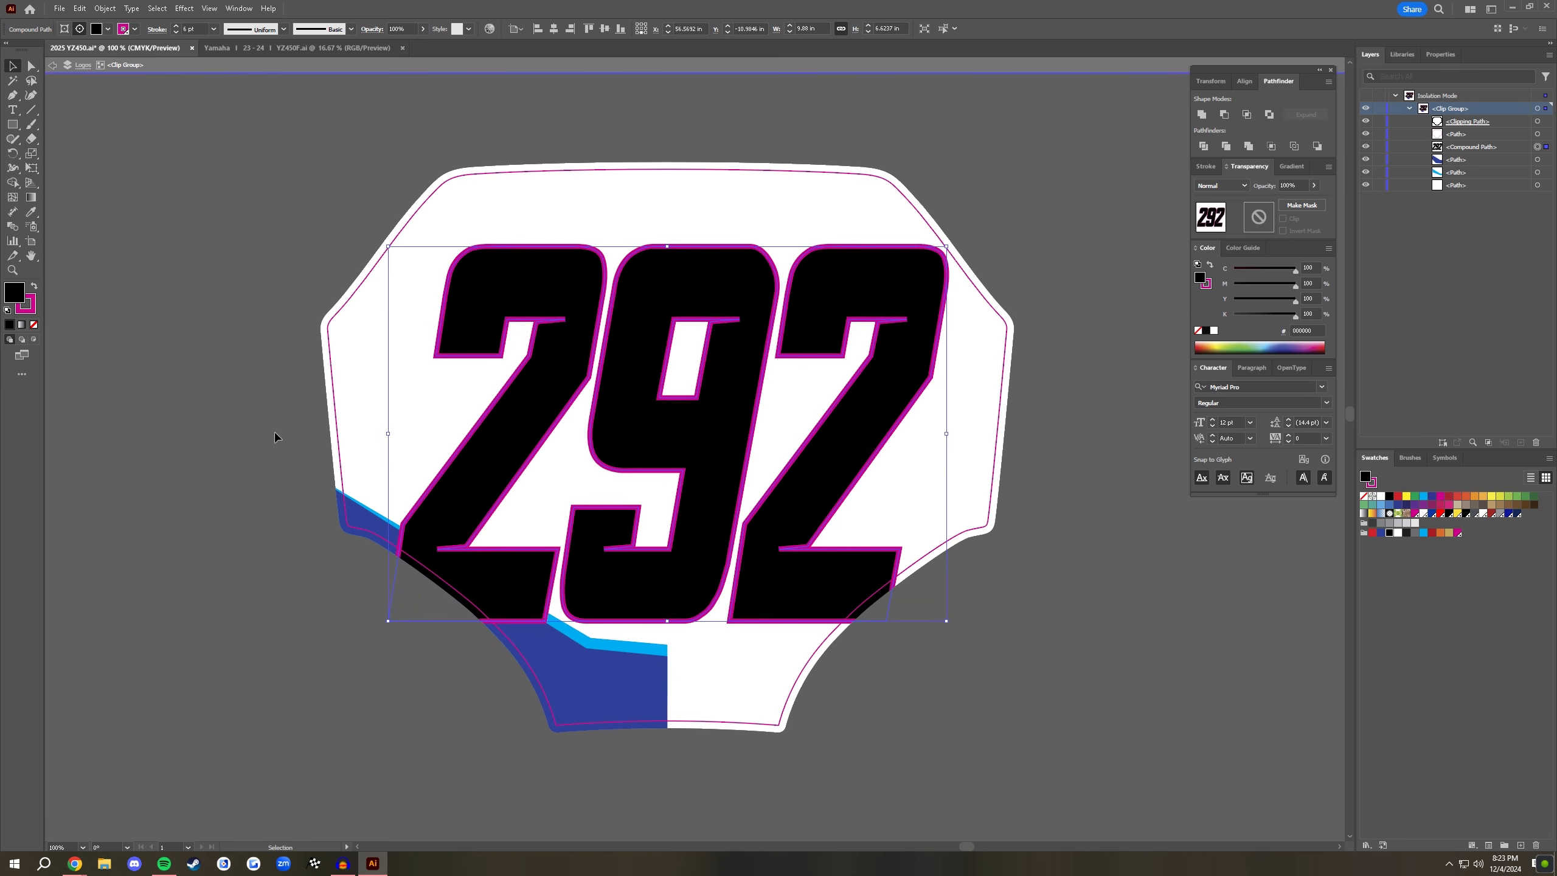
key("ctrl+z")
key("ctrl+z")
key("ctrl+z")
key("ctrl+z")
key("ctrl+z")
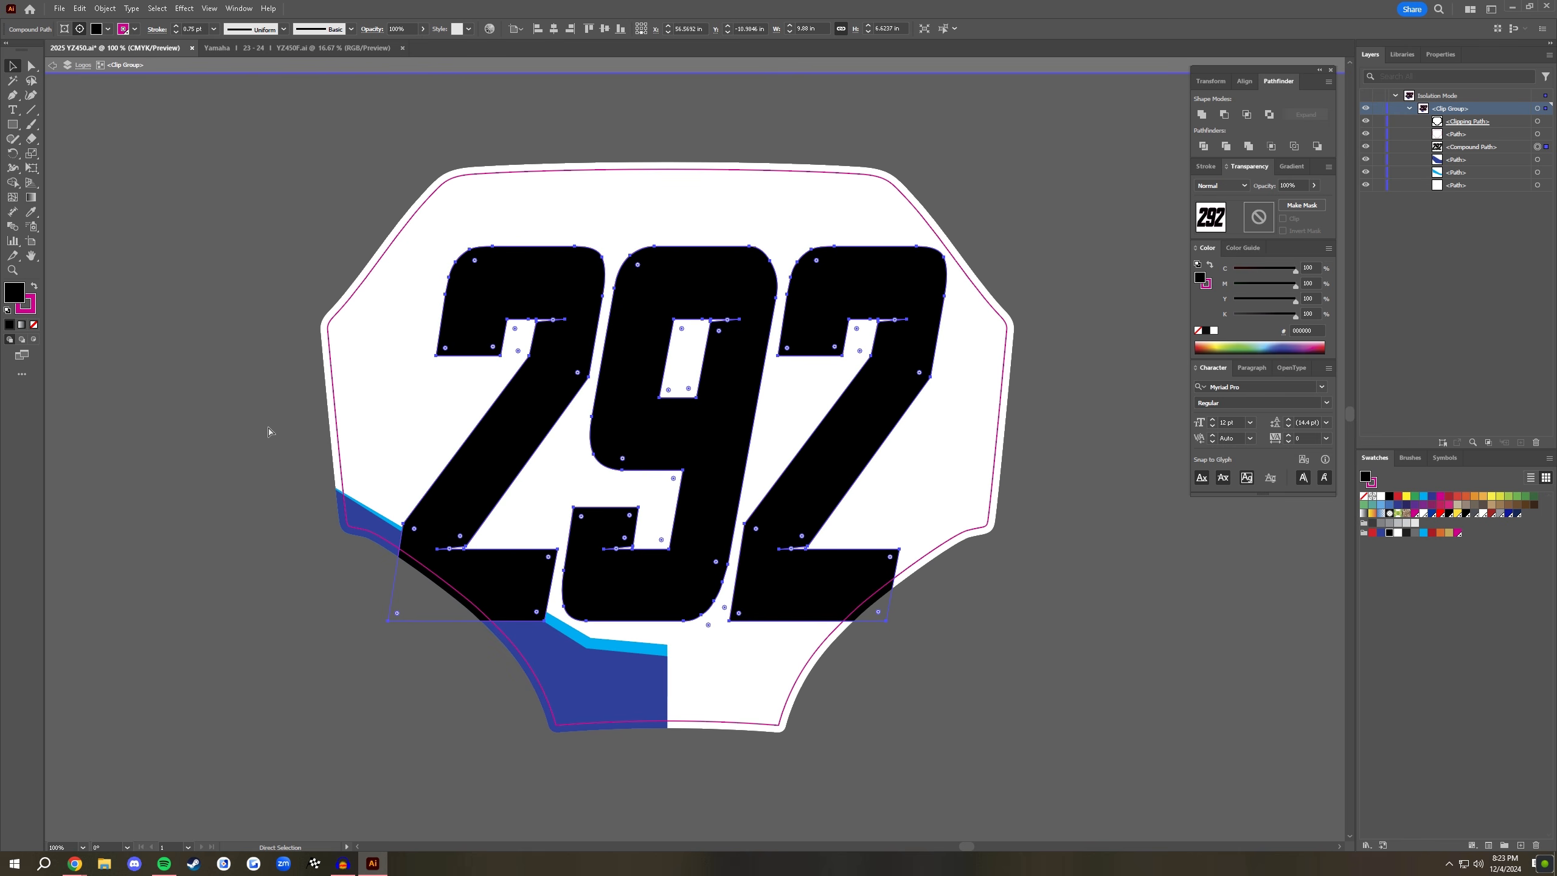
key("ctrl+z")
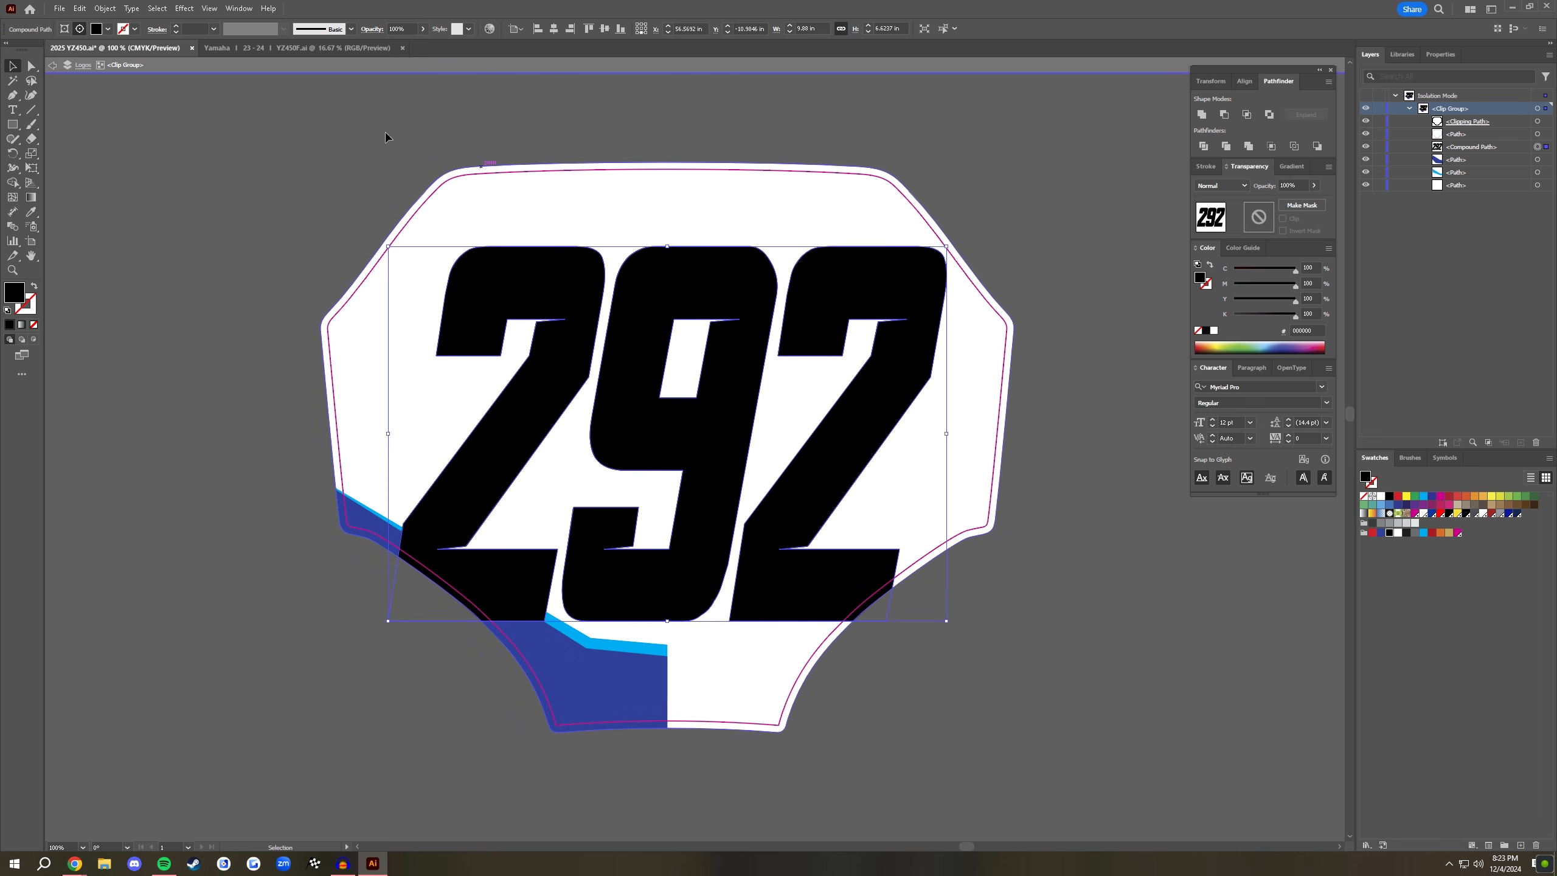
- Offset the black 292 number's path by 0.25 in with miter joins
left_click(105, 7)
mouse_move(170, 323)
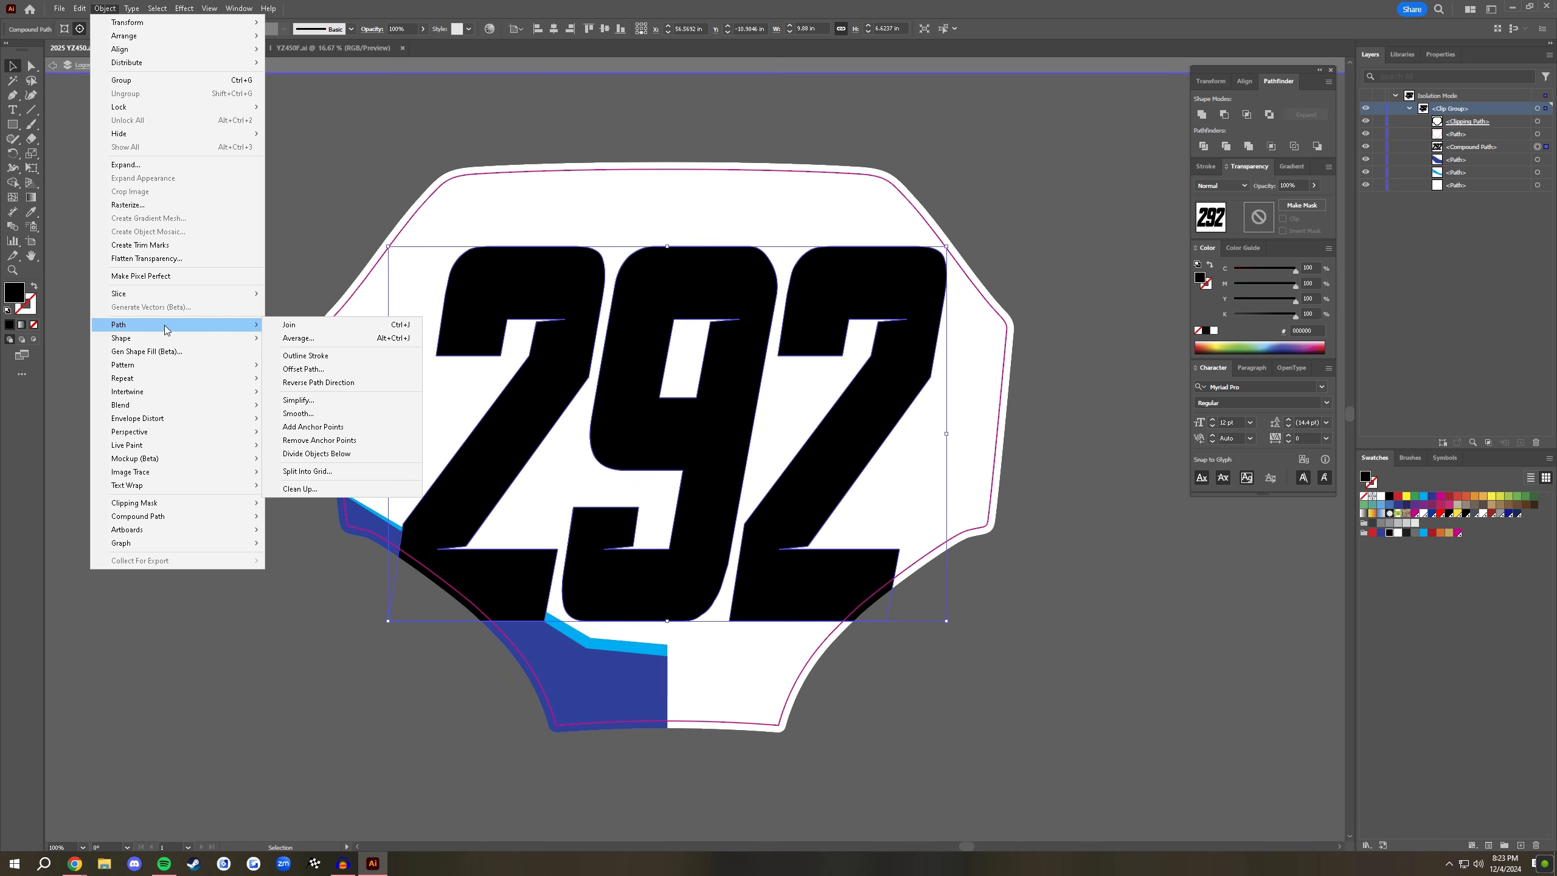
left_click(310, 370)
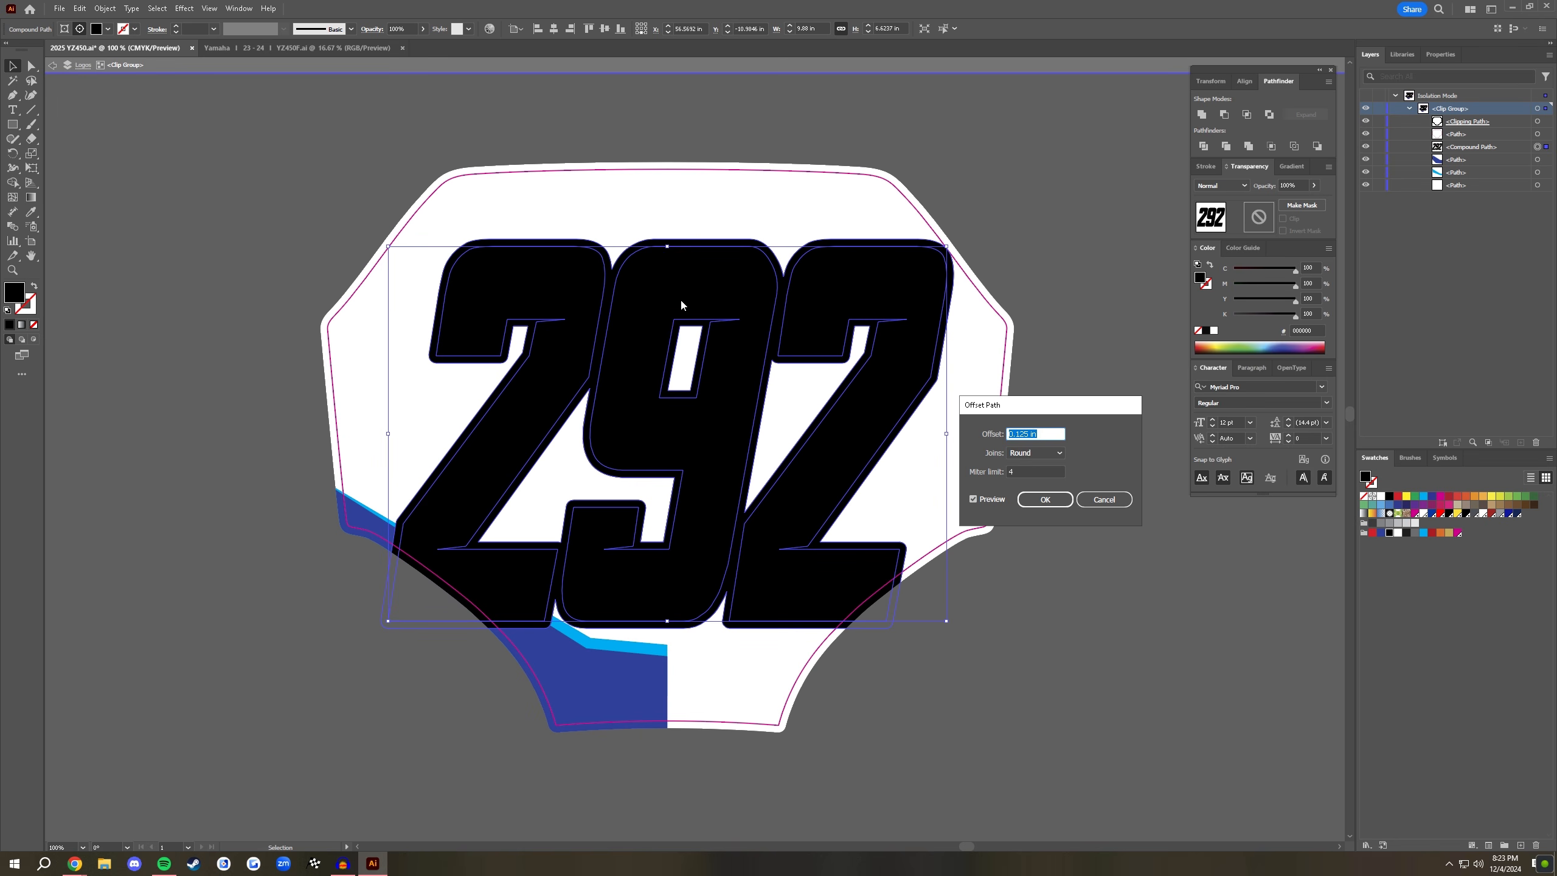
left_click(1046, 451)
left_click(1047, 461)
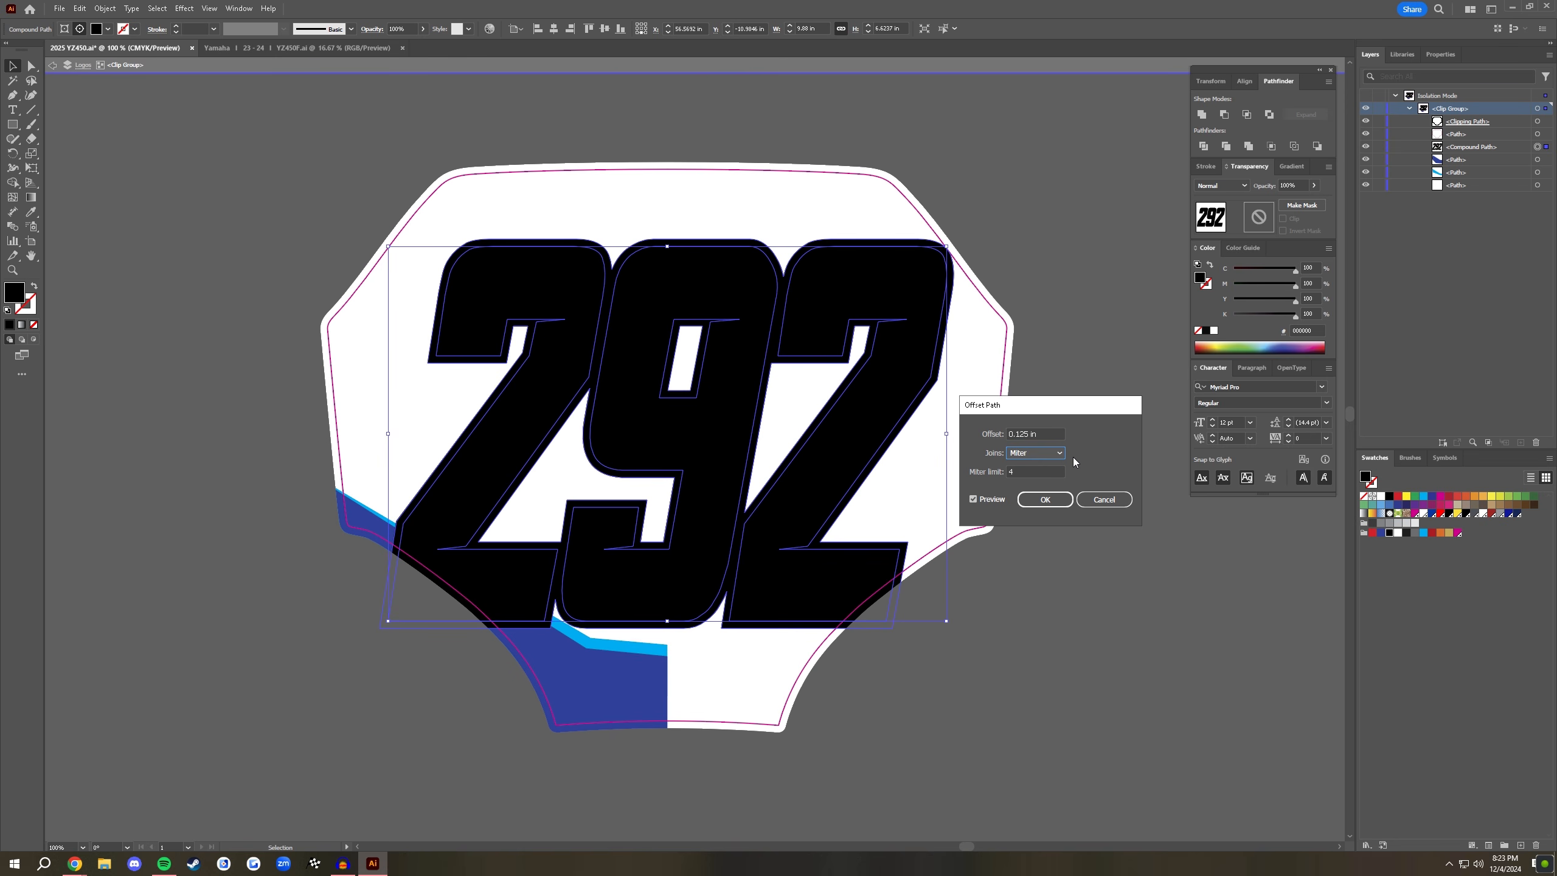
double_click(1039, 433)
type("0.25")
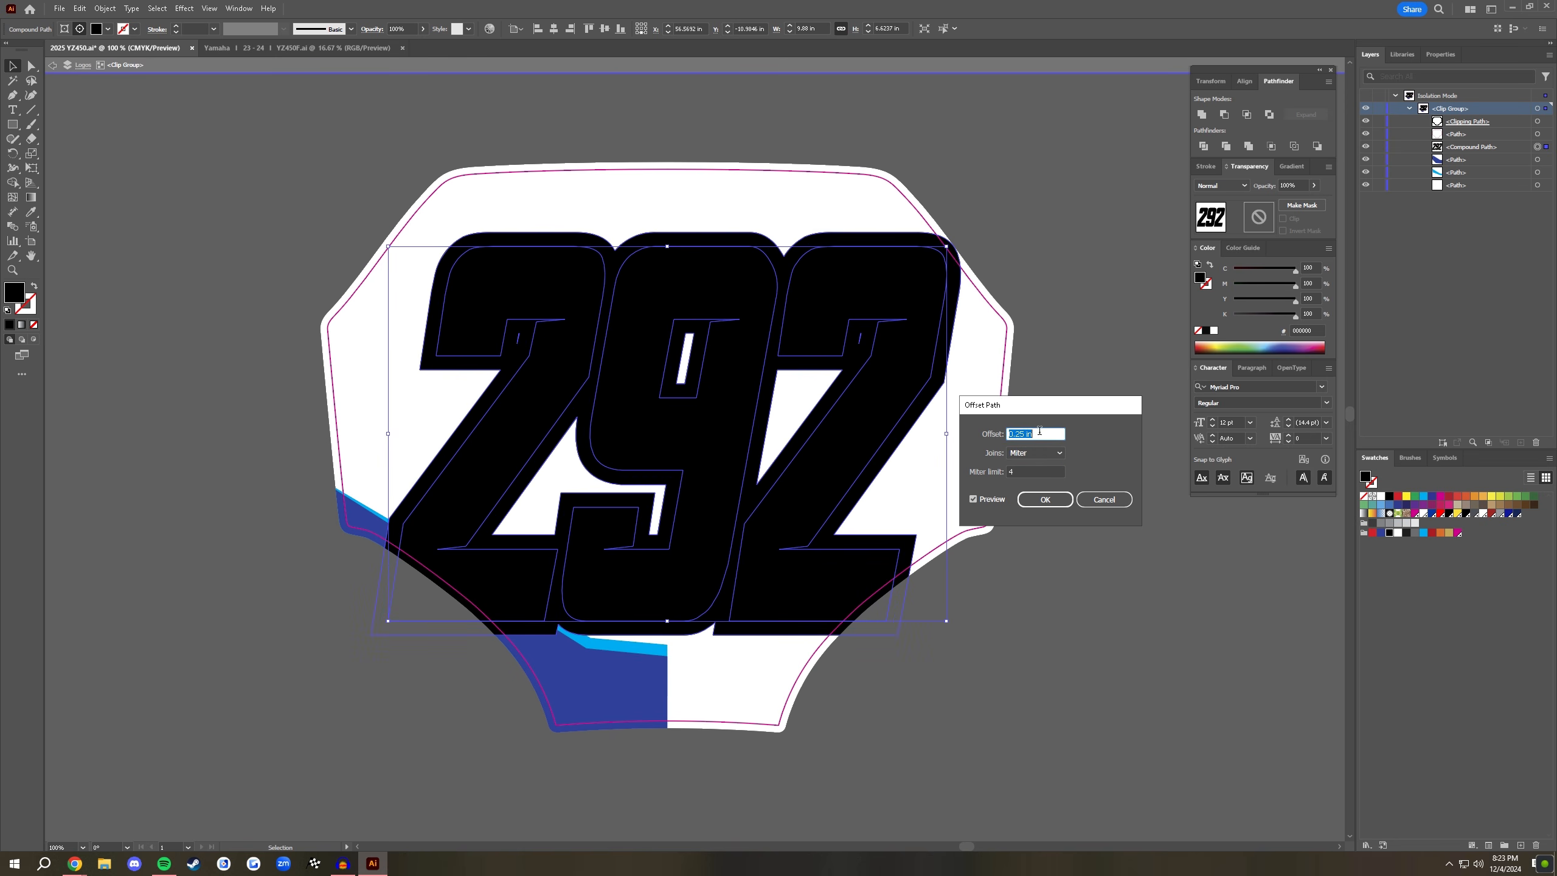
key("Return")
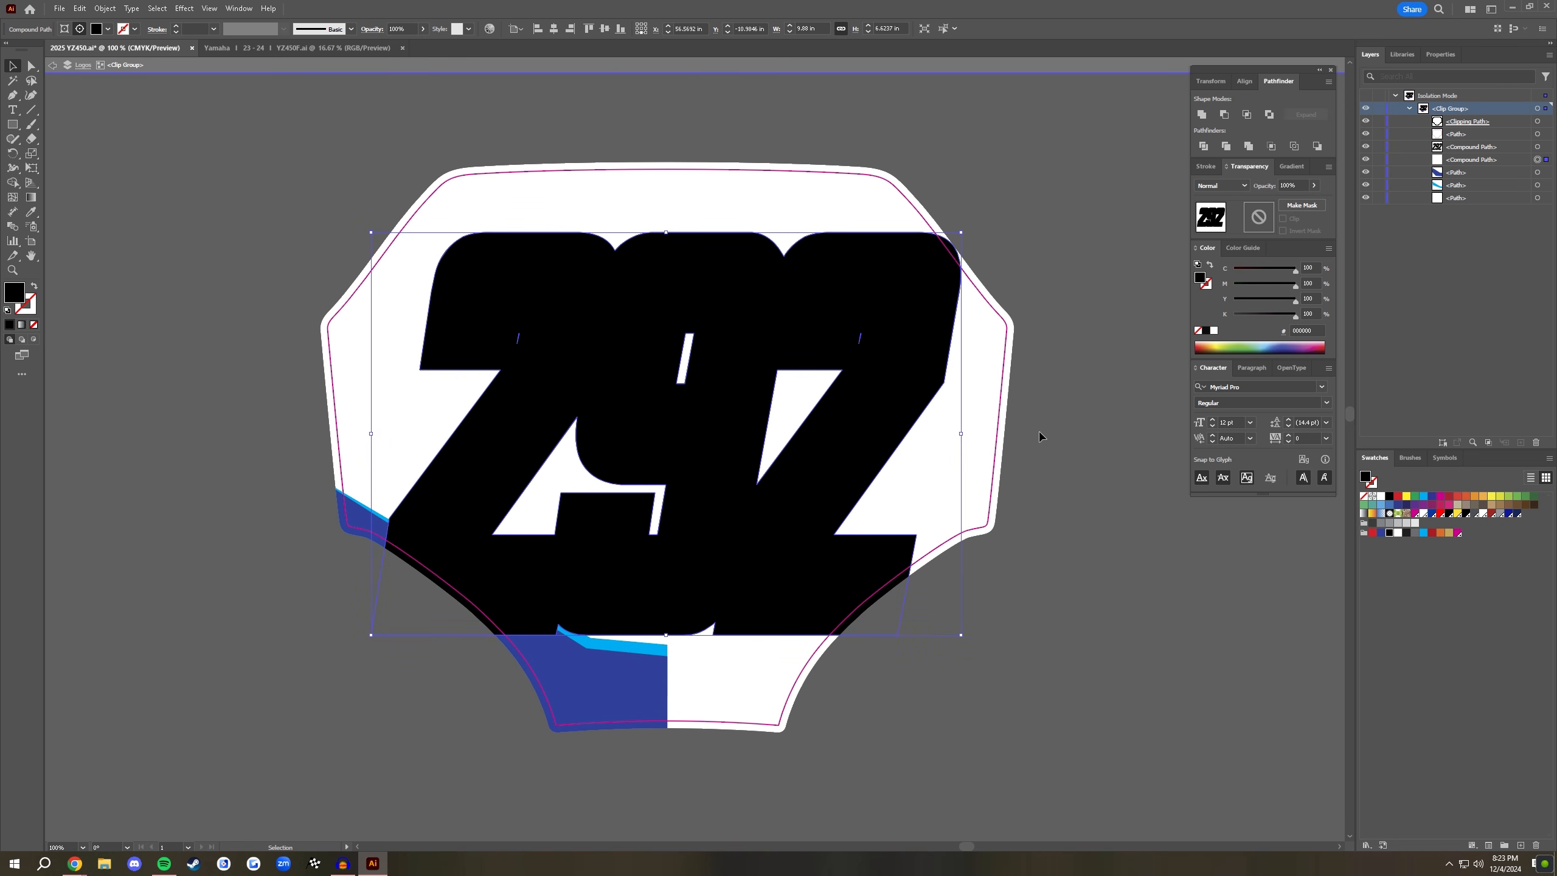
- Fill the offset outline with white and group it with the black 292 number
left_click(1398, 533)
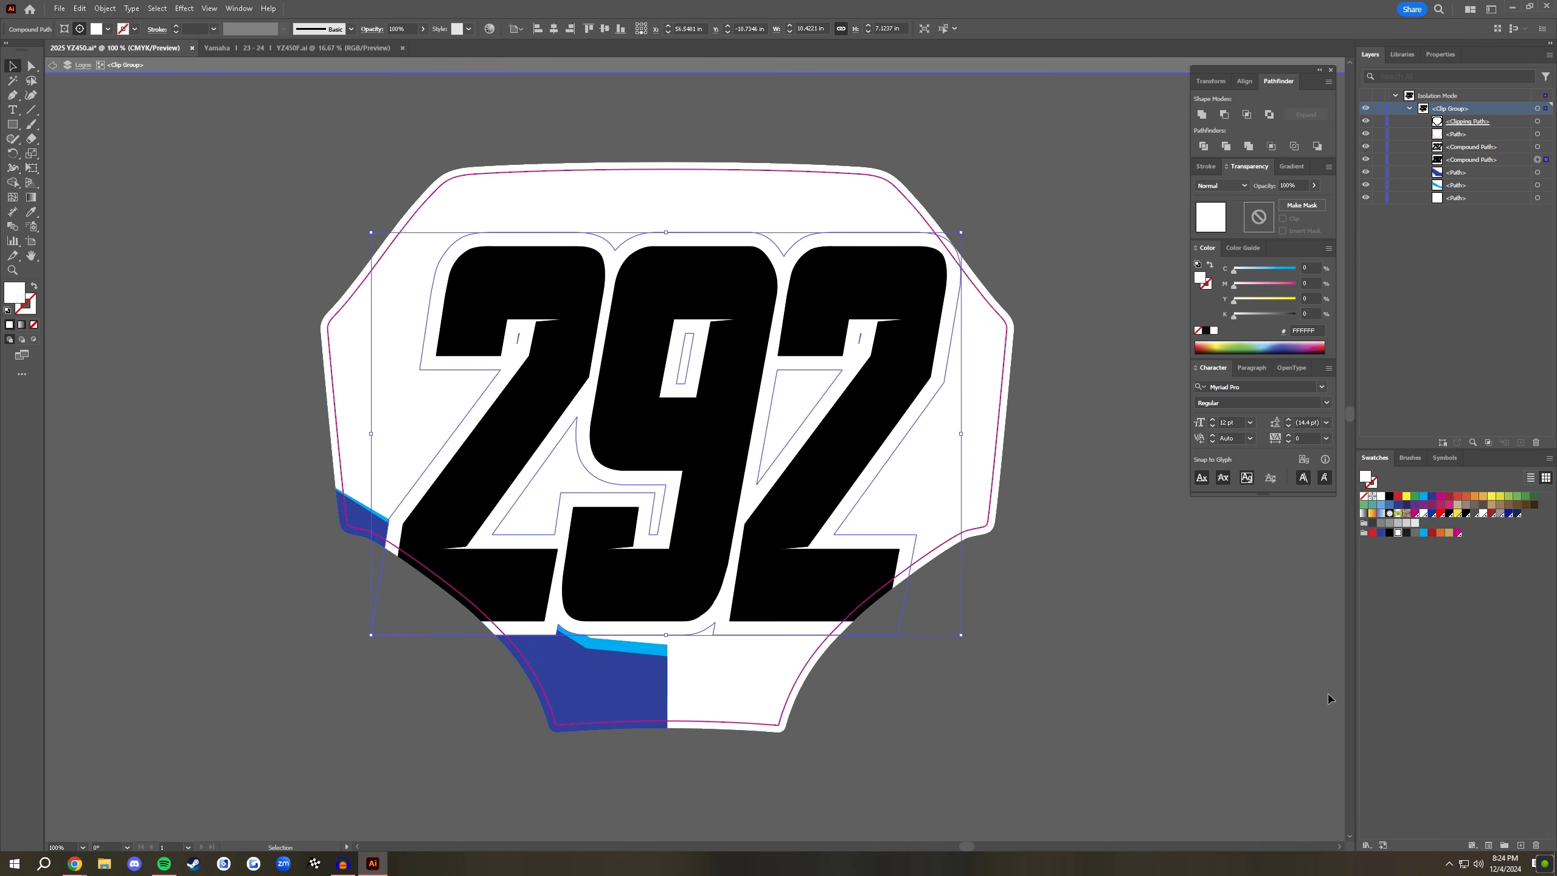
left_click(569, 420)
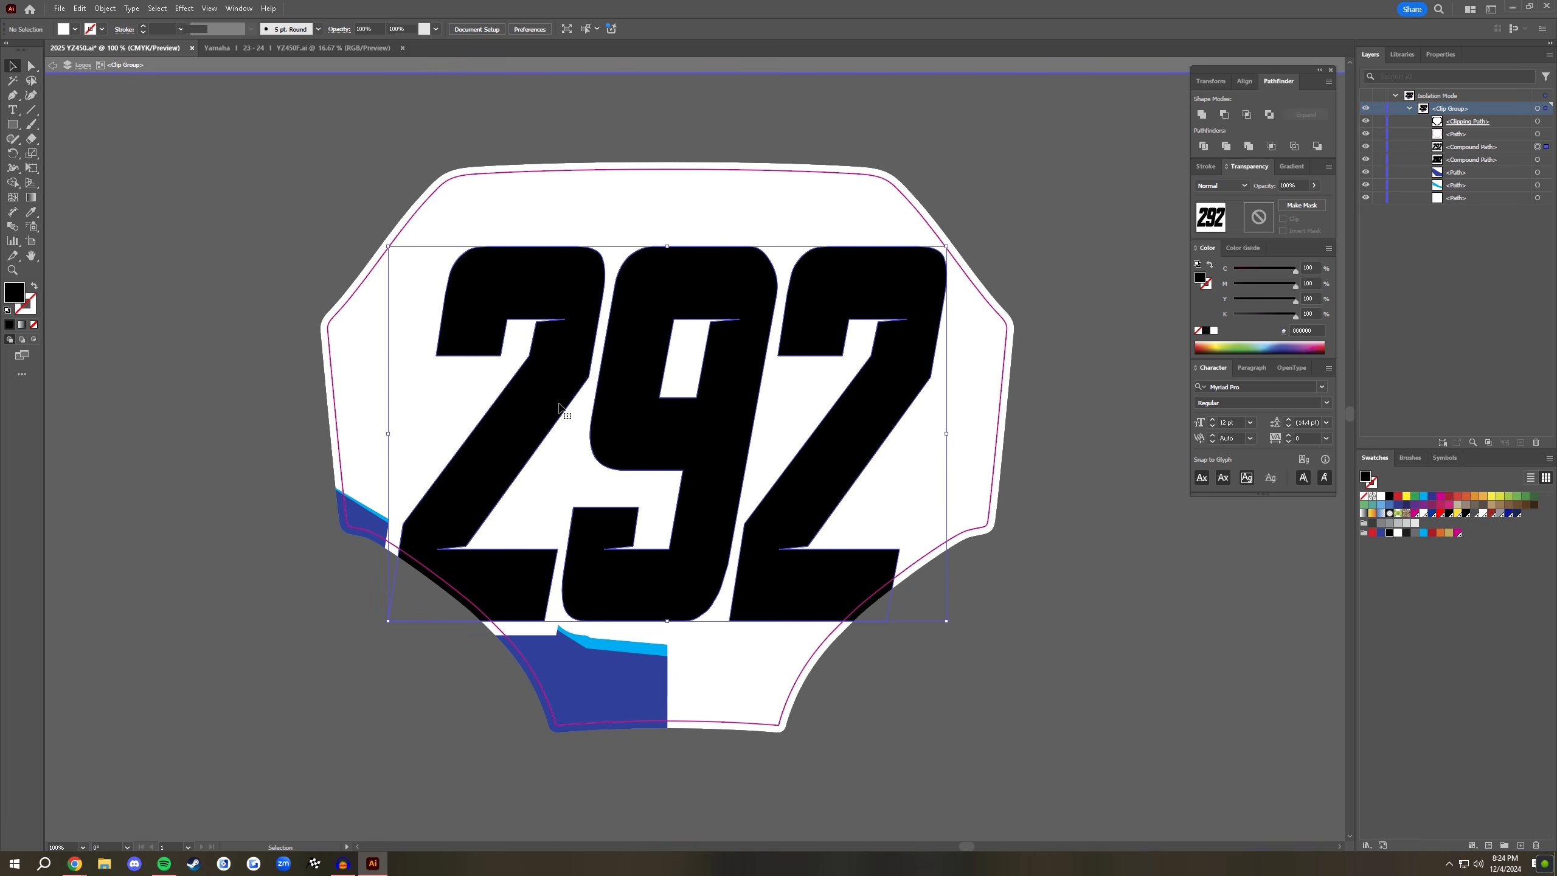
left_click(572, 418, "shift")
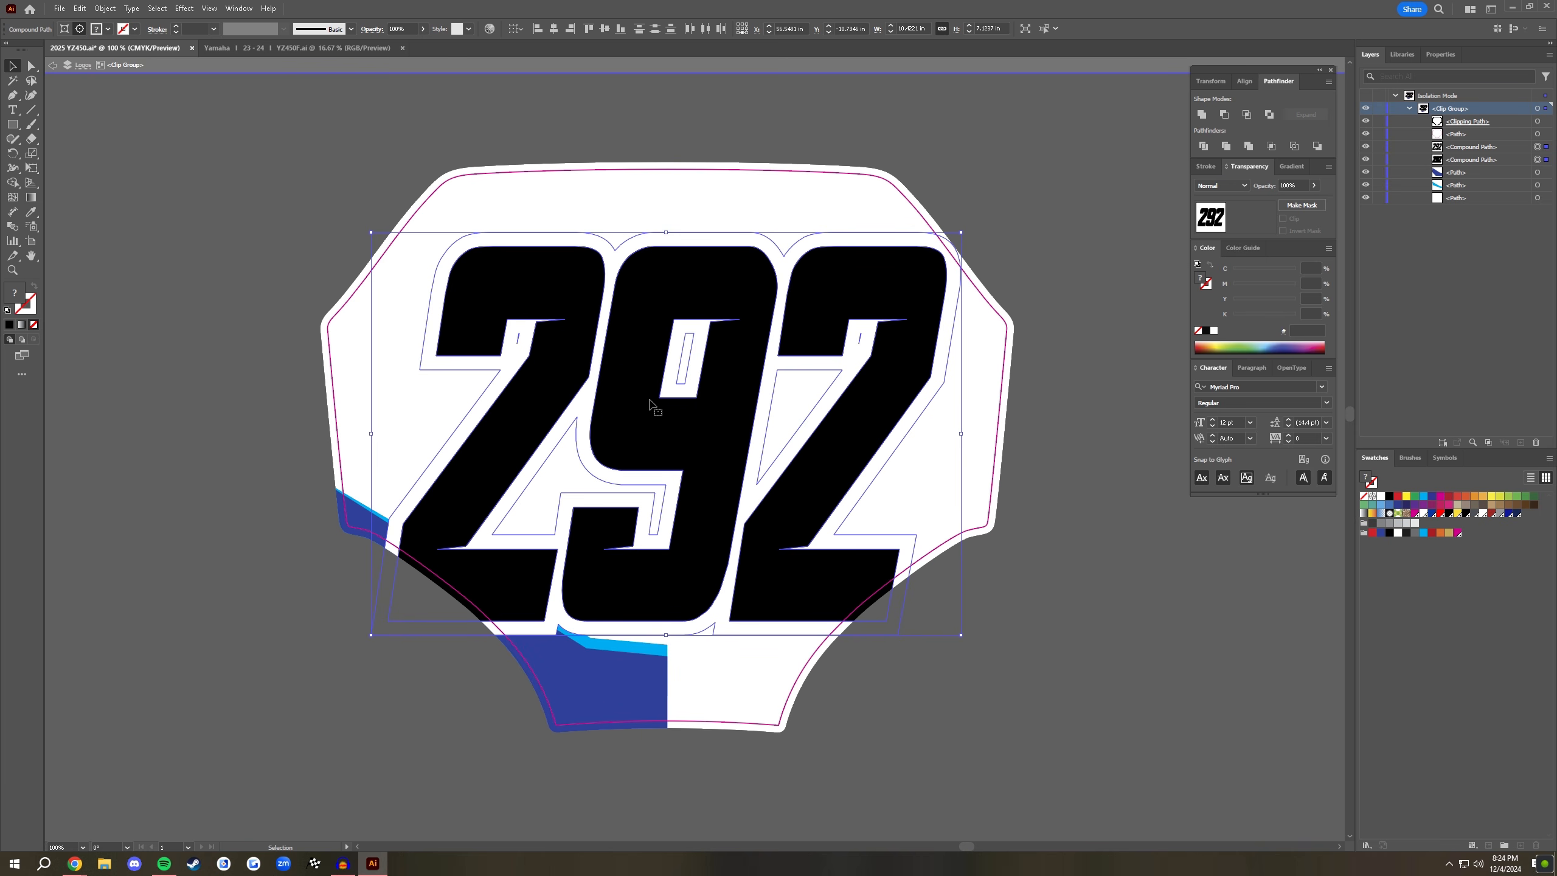
key("ctrl+g")
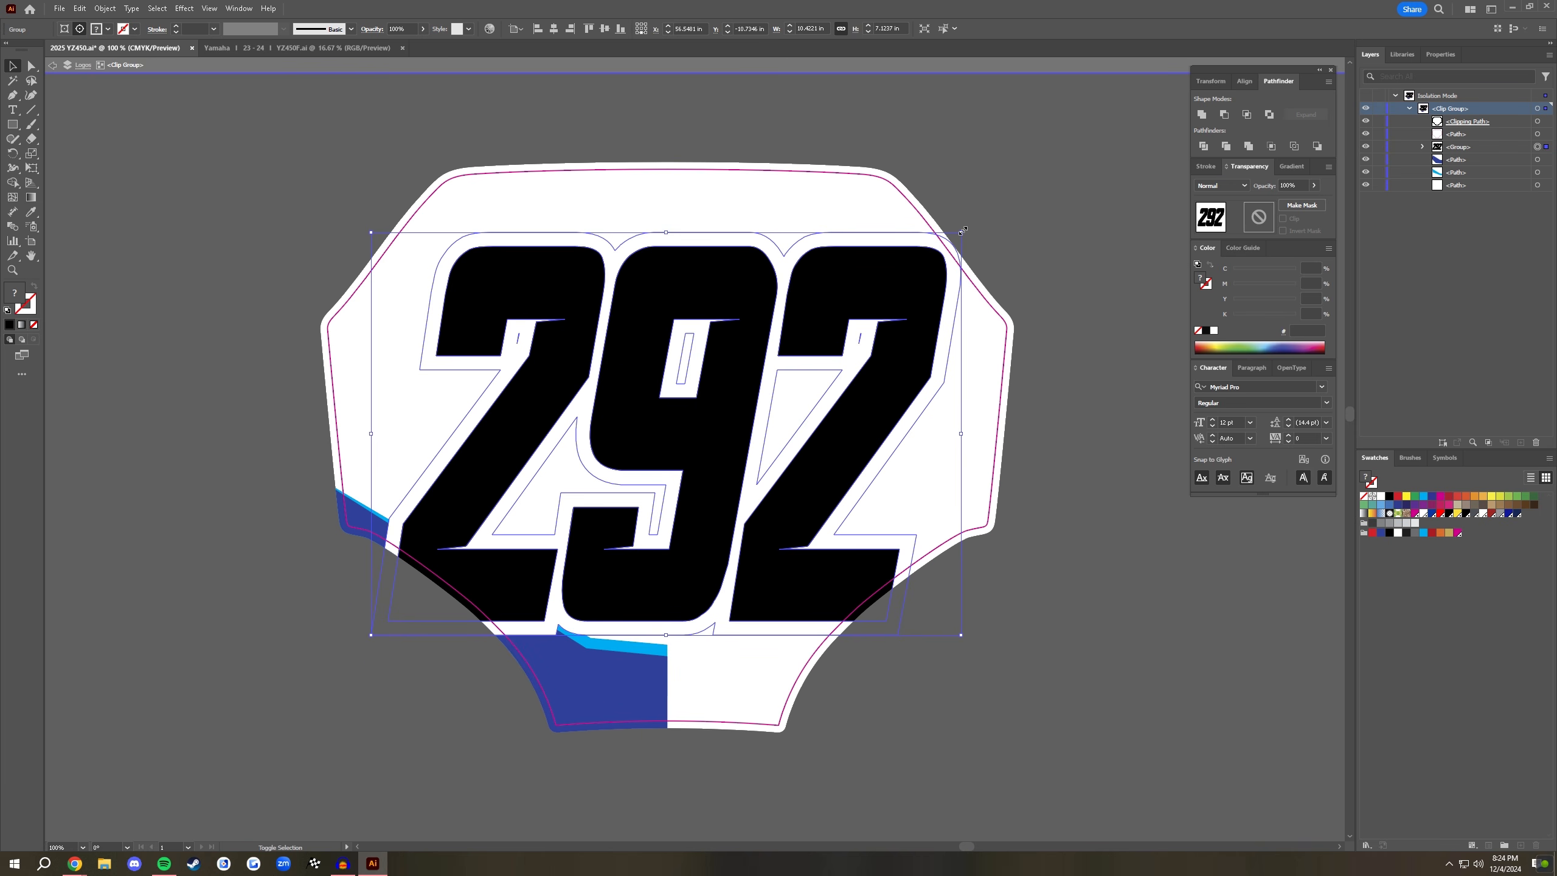
- Try scaling the grouped 292 number down toward its lower-left corner, and undo the scaling
left_click_drag(963, 231, 490, 579)
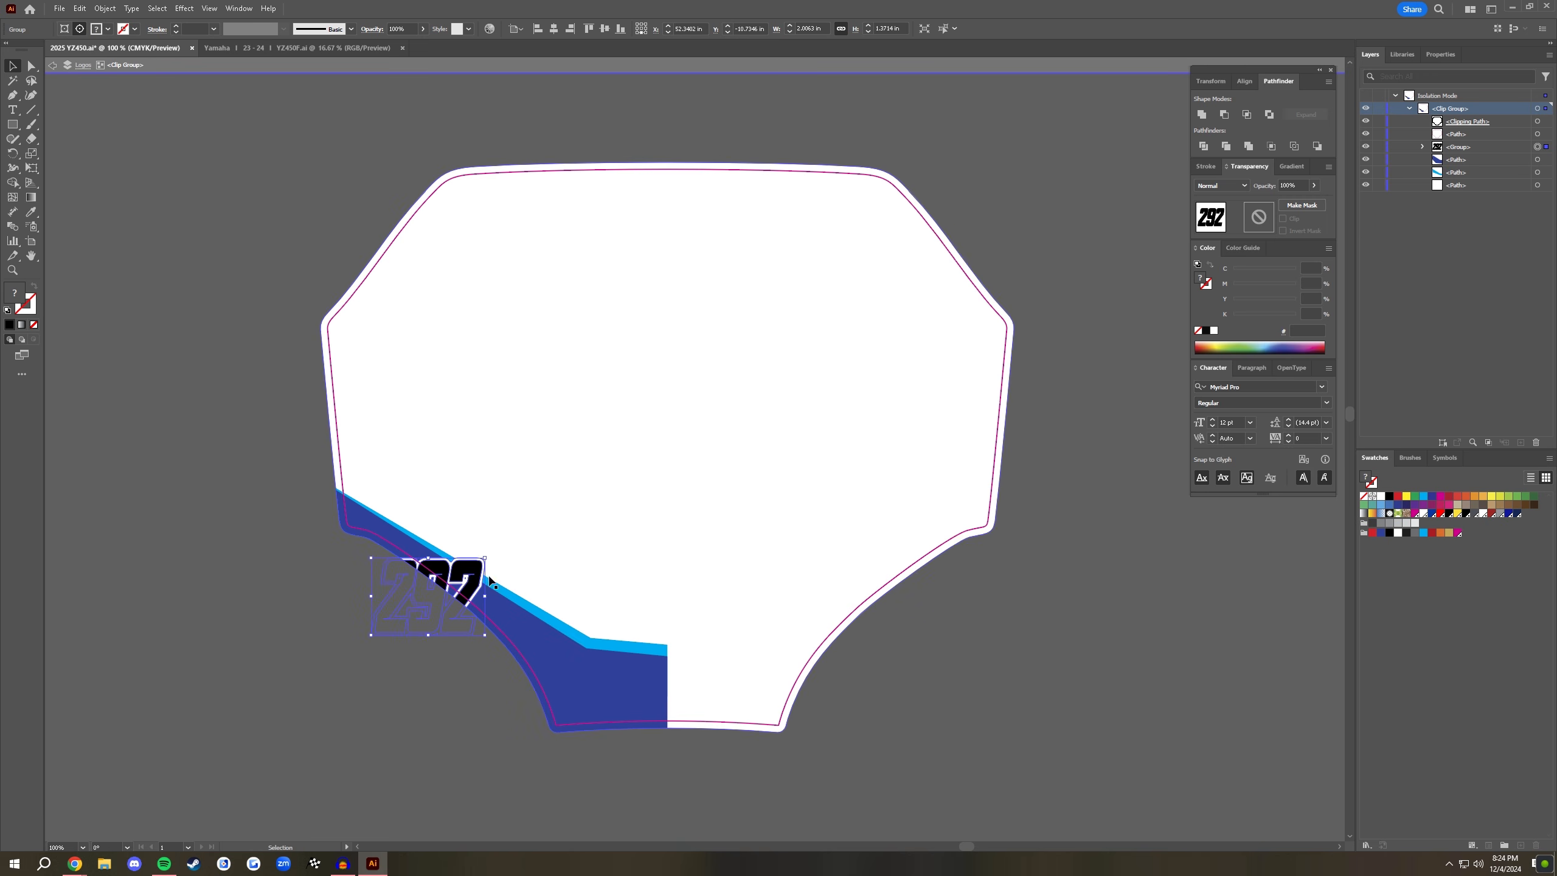
key("ctrl+z")
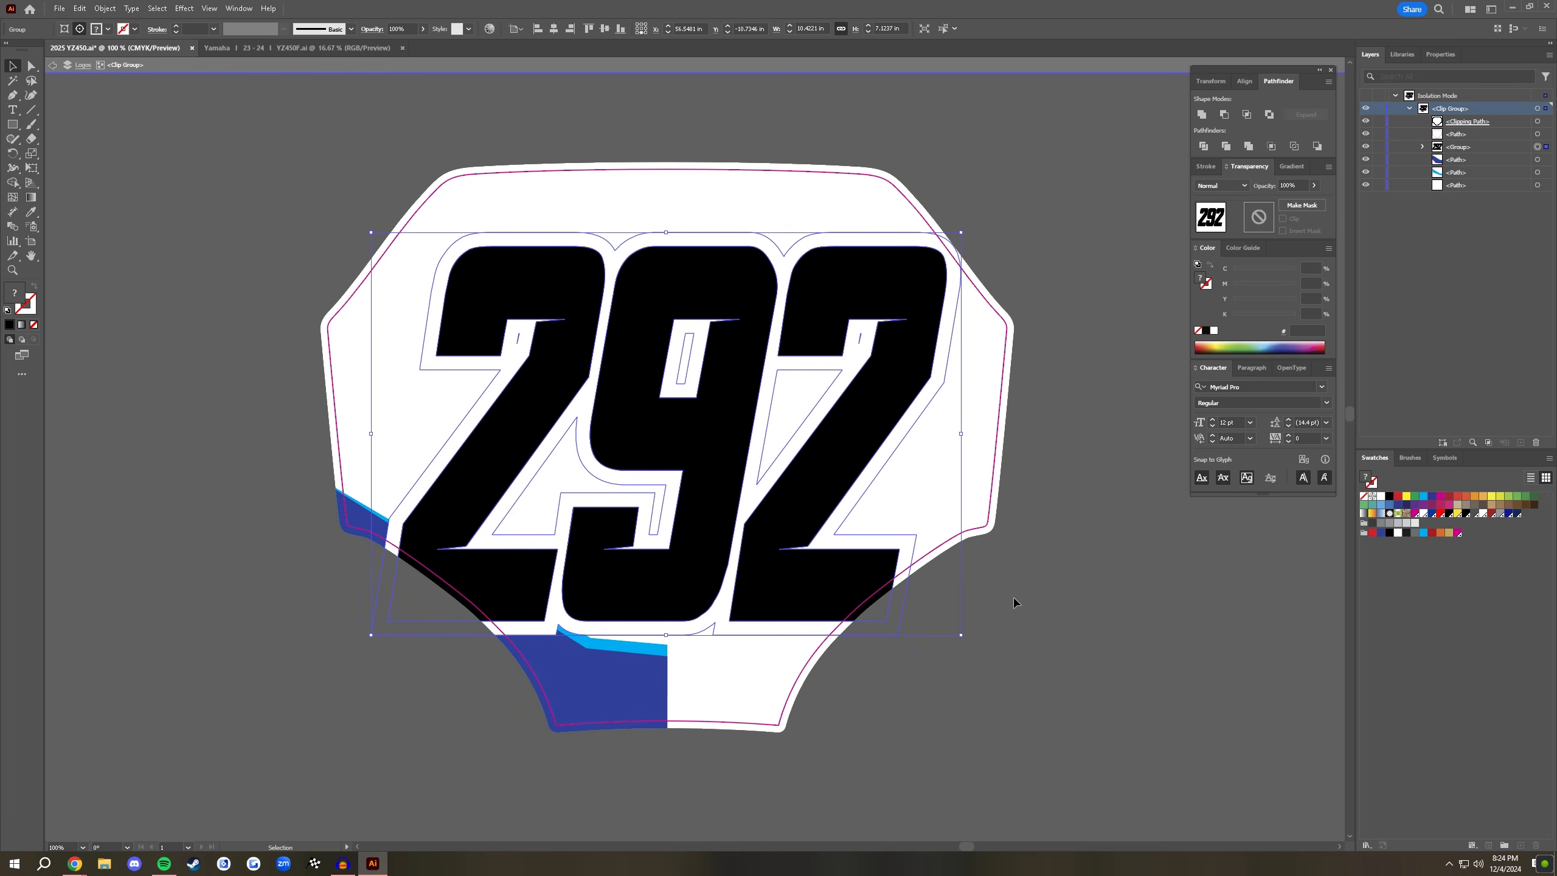
- Examine the white offset outline around the Heckman Productions logo on the right shroud by isolating its nested group
double_click(1105, 611)
key("ctrl+minus")
key("ctrl+minus")
key("ctrl+minus")
key("ctrl+minus")
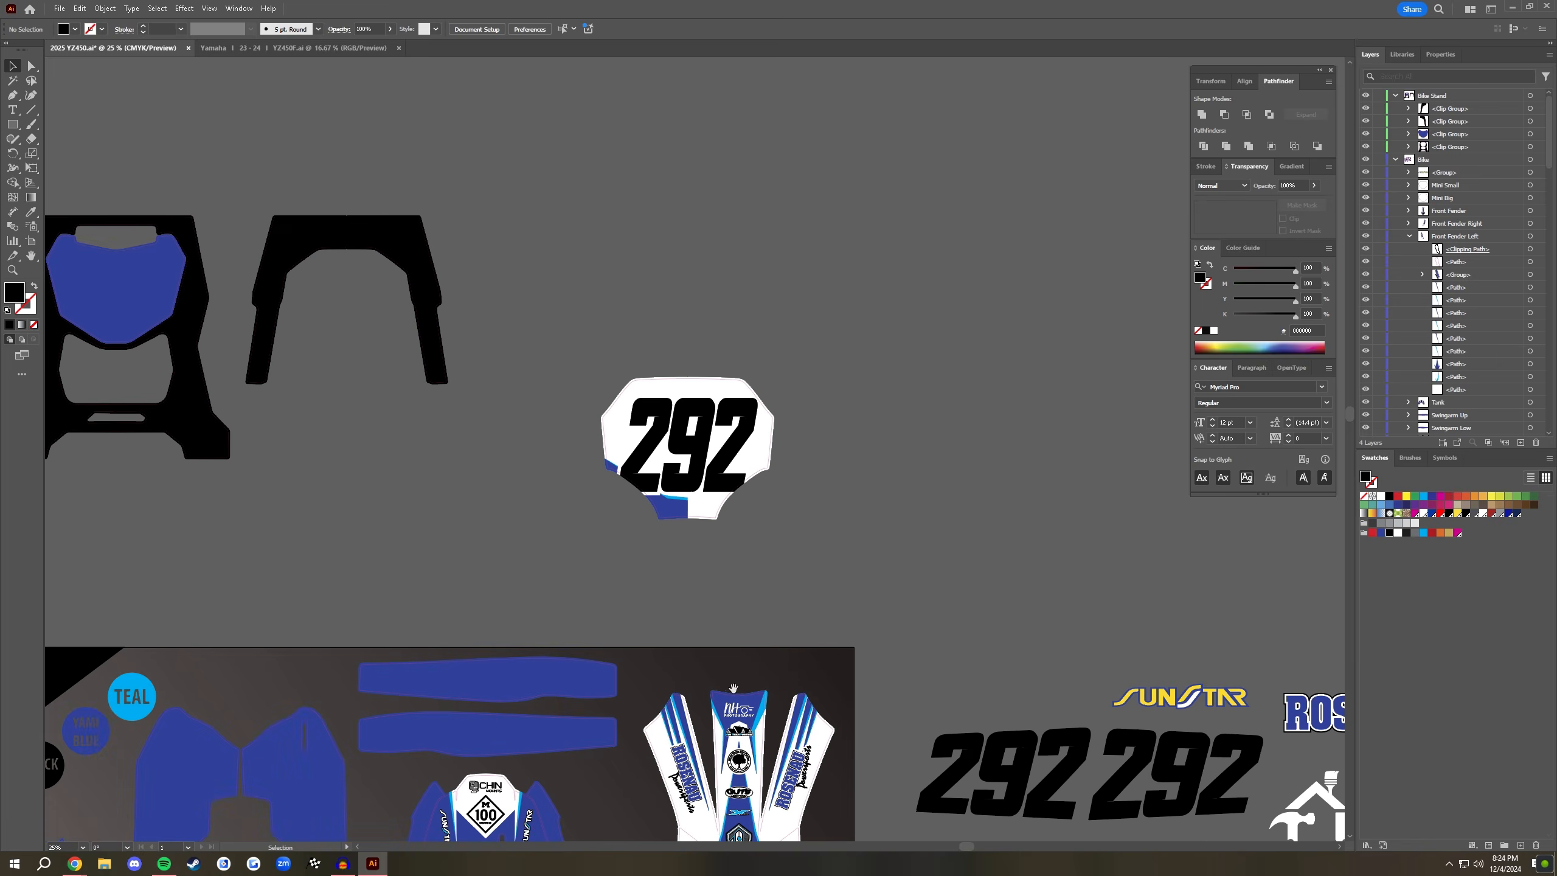
left_click_drag(733, 688, 806, 339)
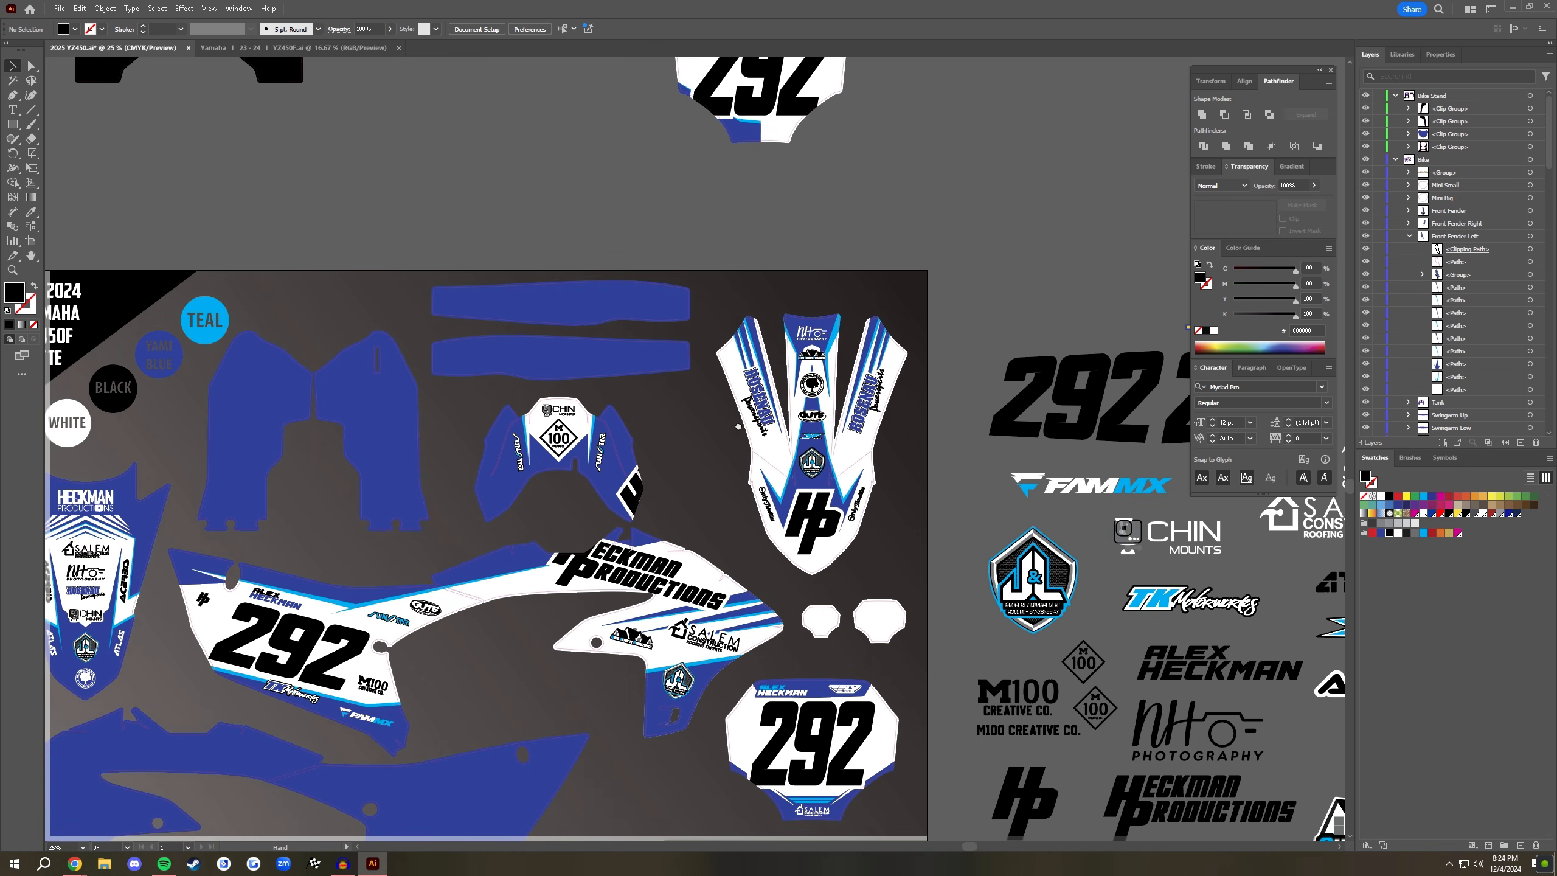
left_click_drag(604, 567, 786, 436)
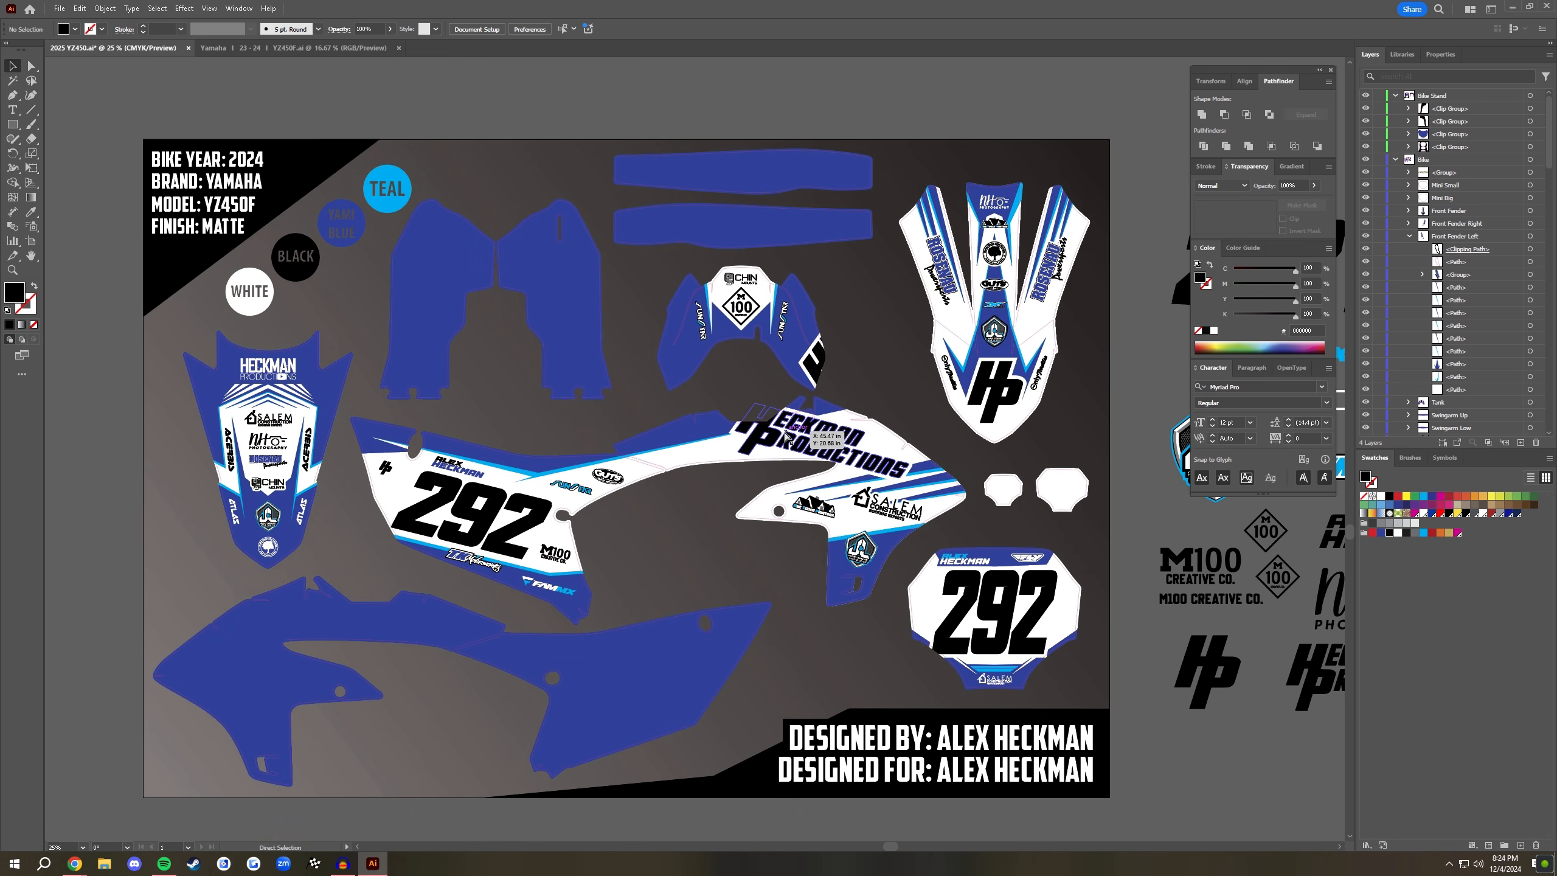
key("ctrl+plus")
key("ctrl+plus")
key("ctrl+plus")
key("ctrl+plus")
key("ctrl+plus")
left_click_drag(974, 406, 440, 491)
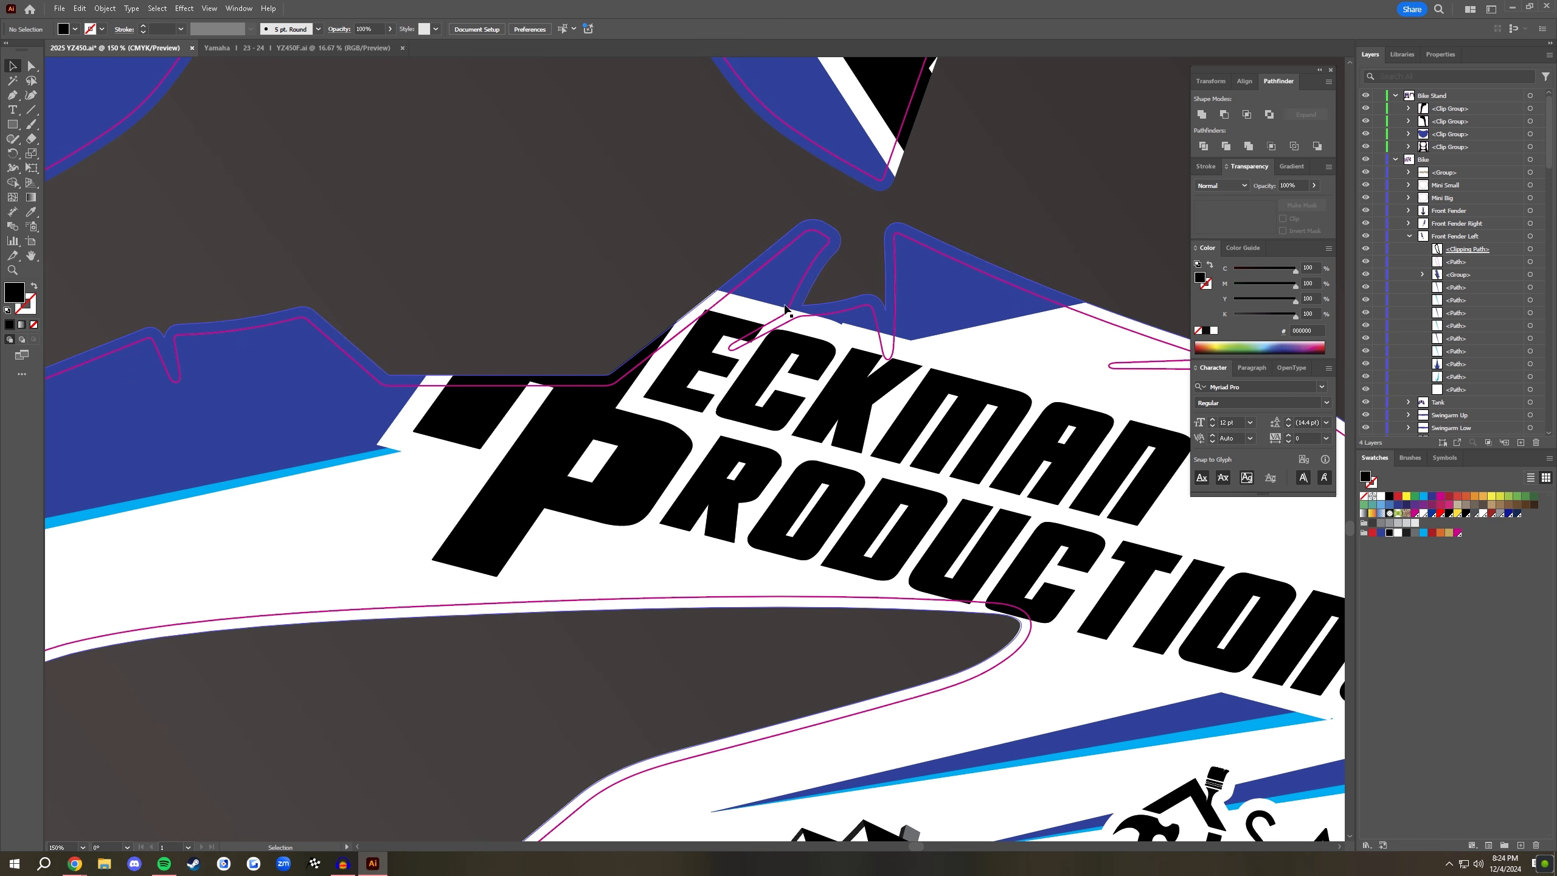
double_click(826, 361)
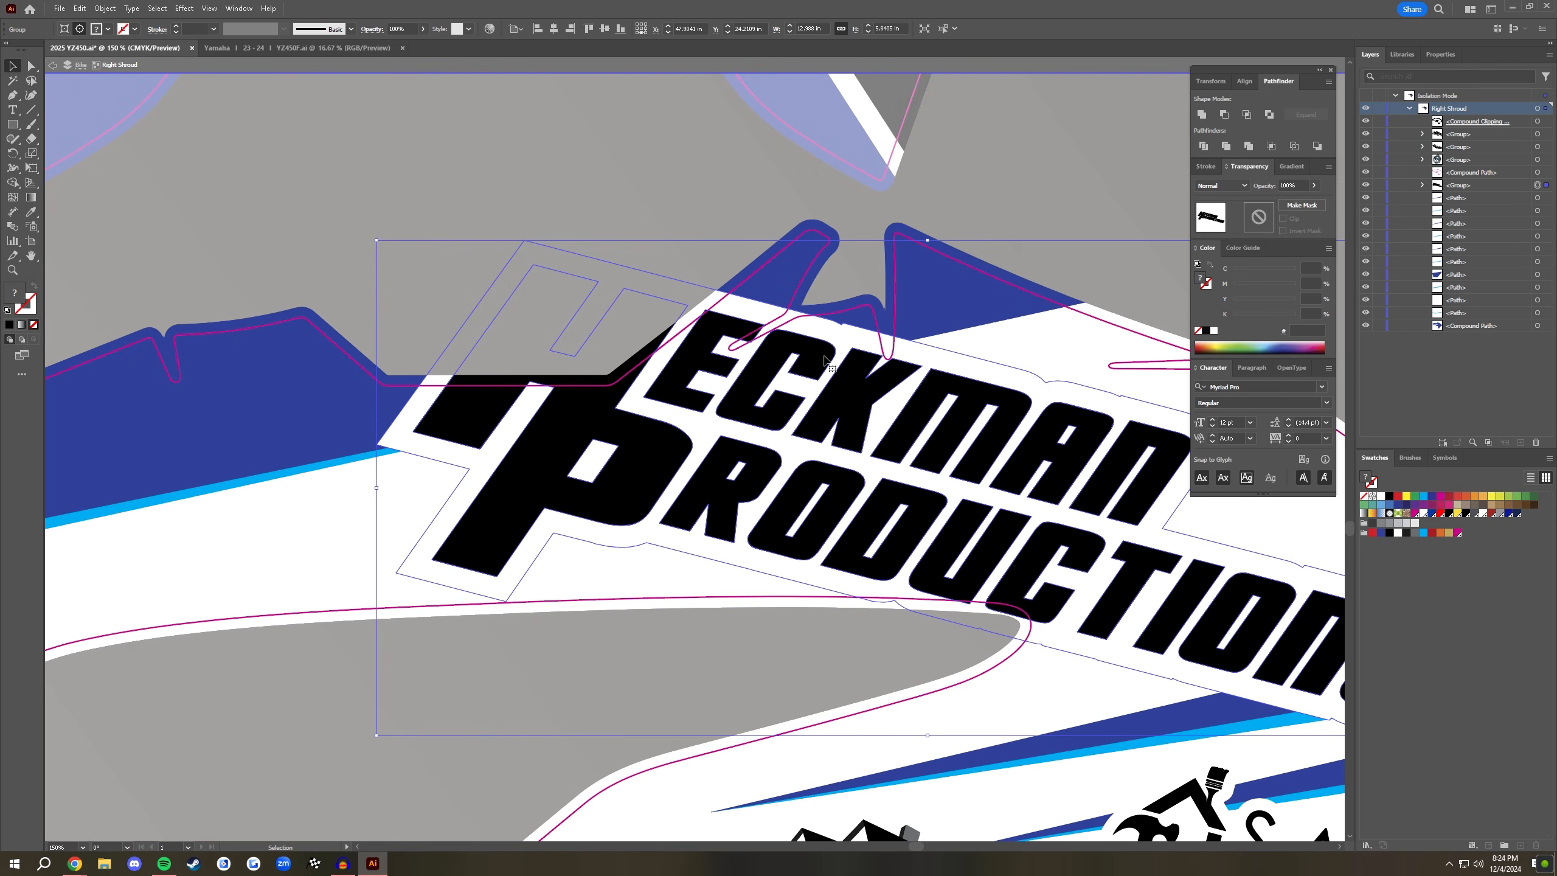
double_click(826, 362)
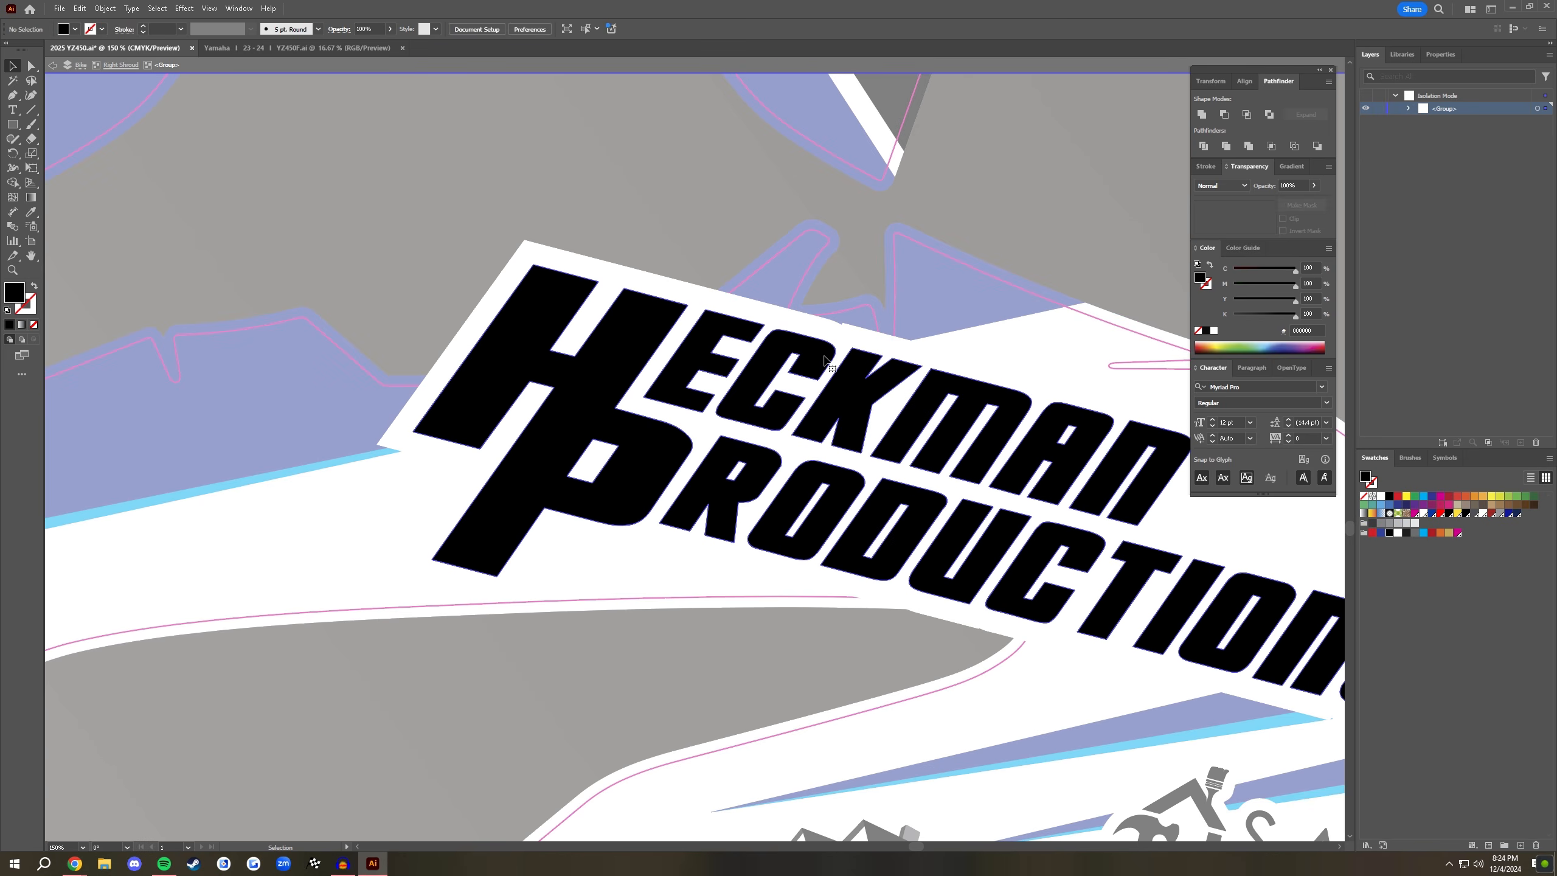
- Leave the logo group and reopen the front number plate's clip group for editing
double_click(586, 161)
scroll(587, 171, "down", 8)
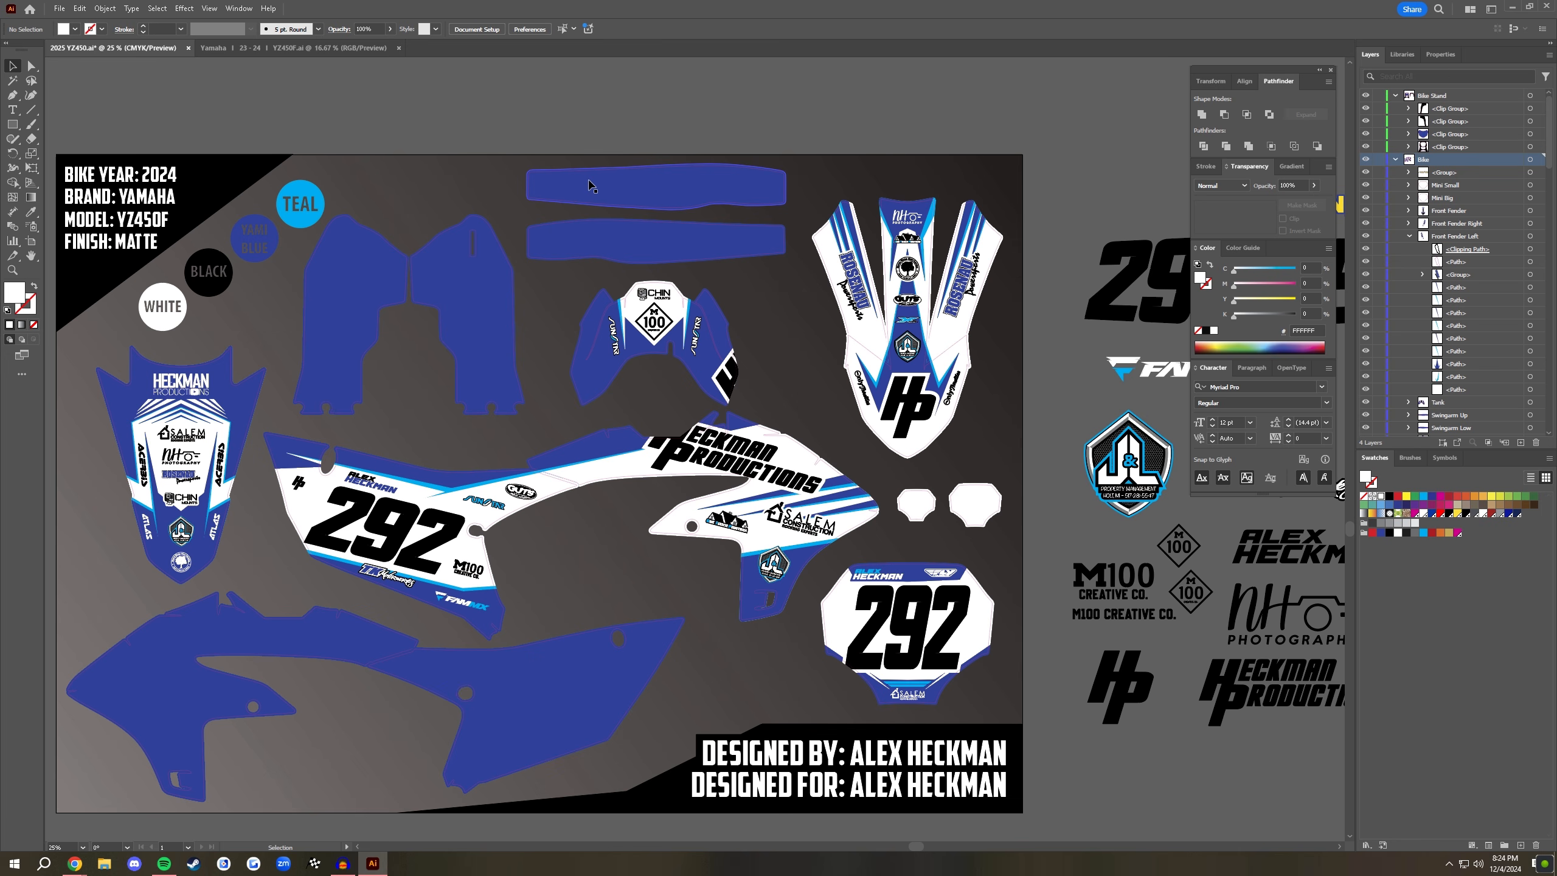
left_click_drag(834, 138, 635, 581)
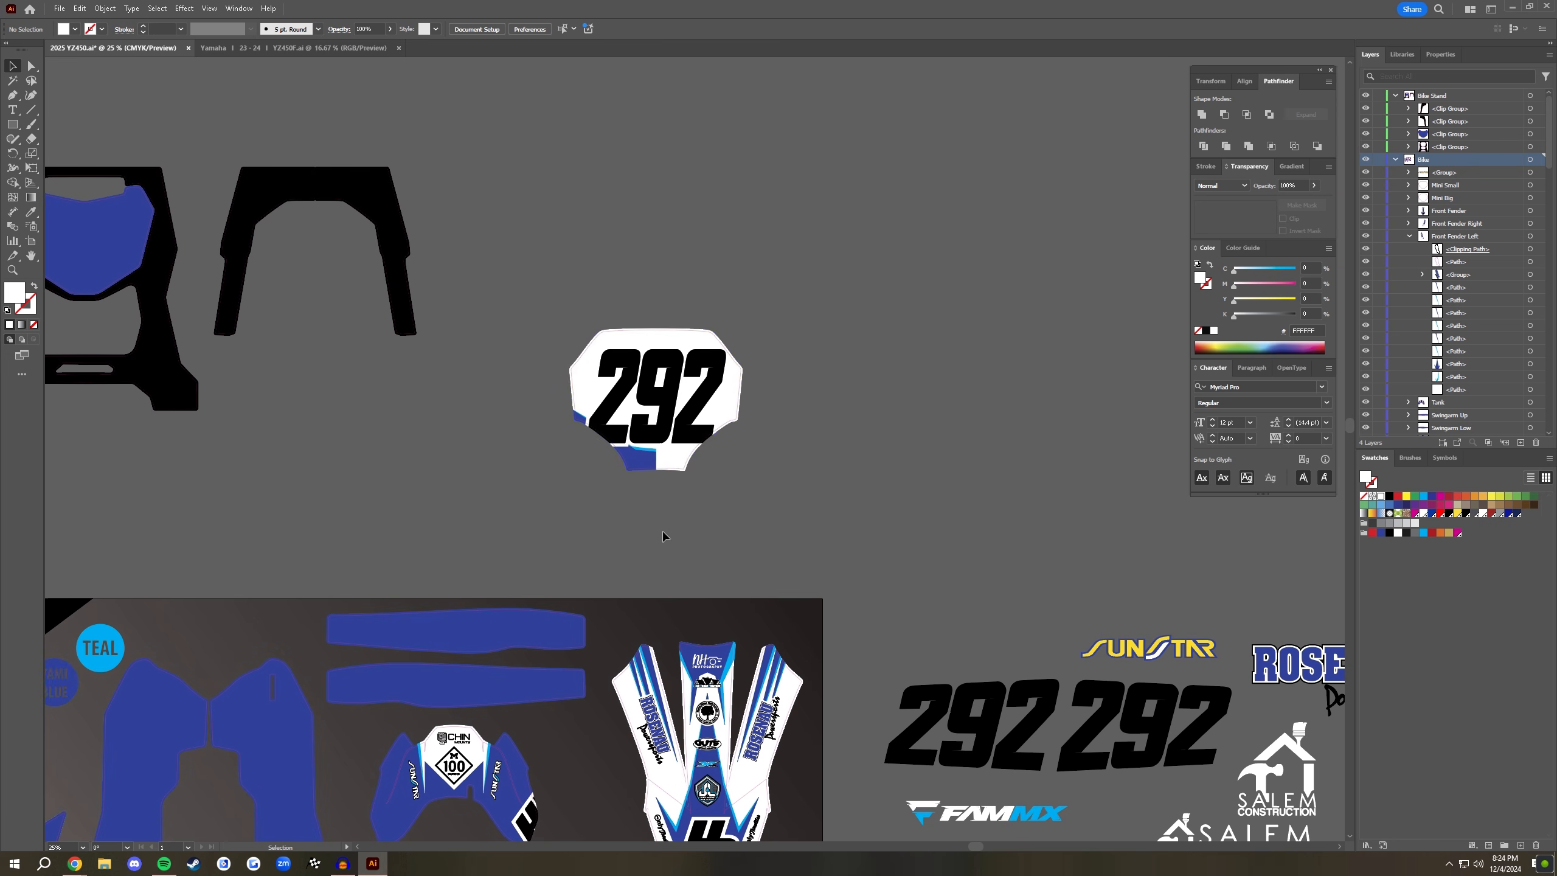
double_click(668, 457)
scroll(670, 454, "up", 6)
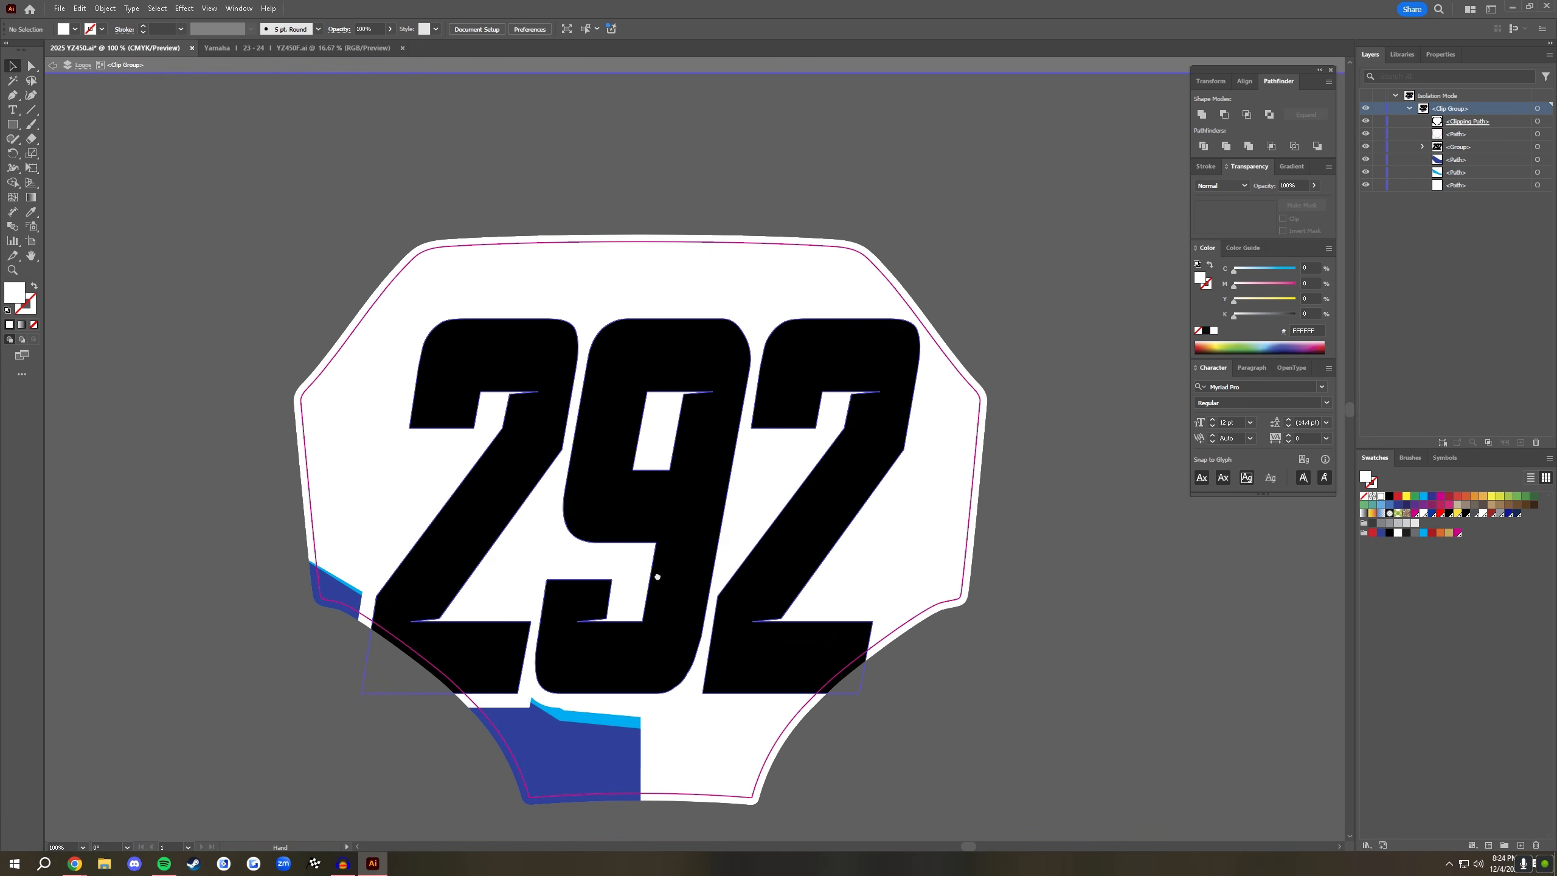
- Draw a closed four-point Pen shape over the plate's upper left half, ending at the vertical centre line, and fill it dark blue
key("p")
left_click_drag(640, 296, 617, 305)
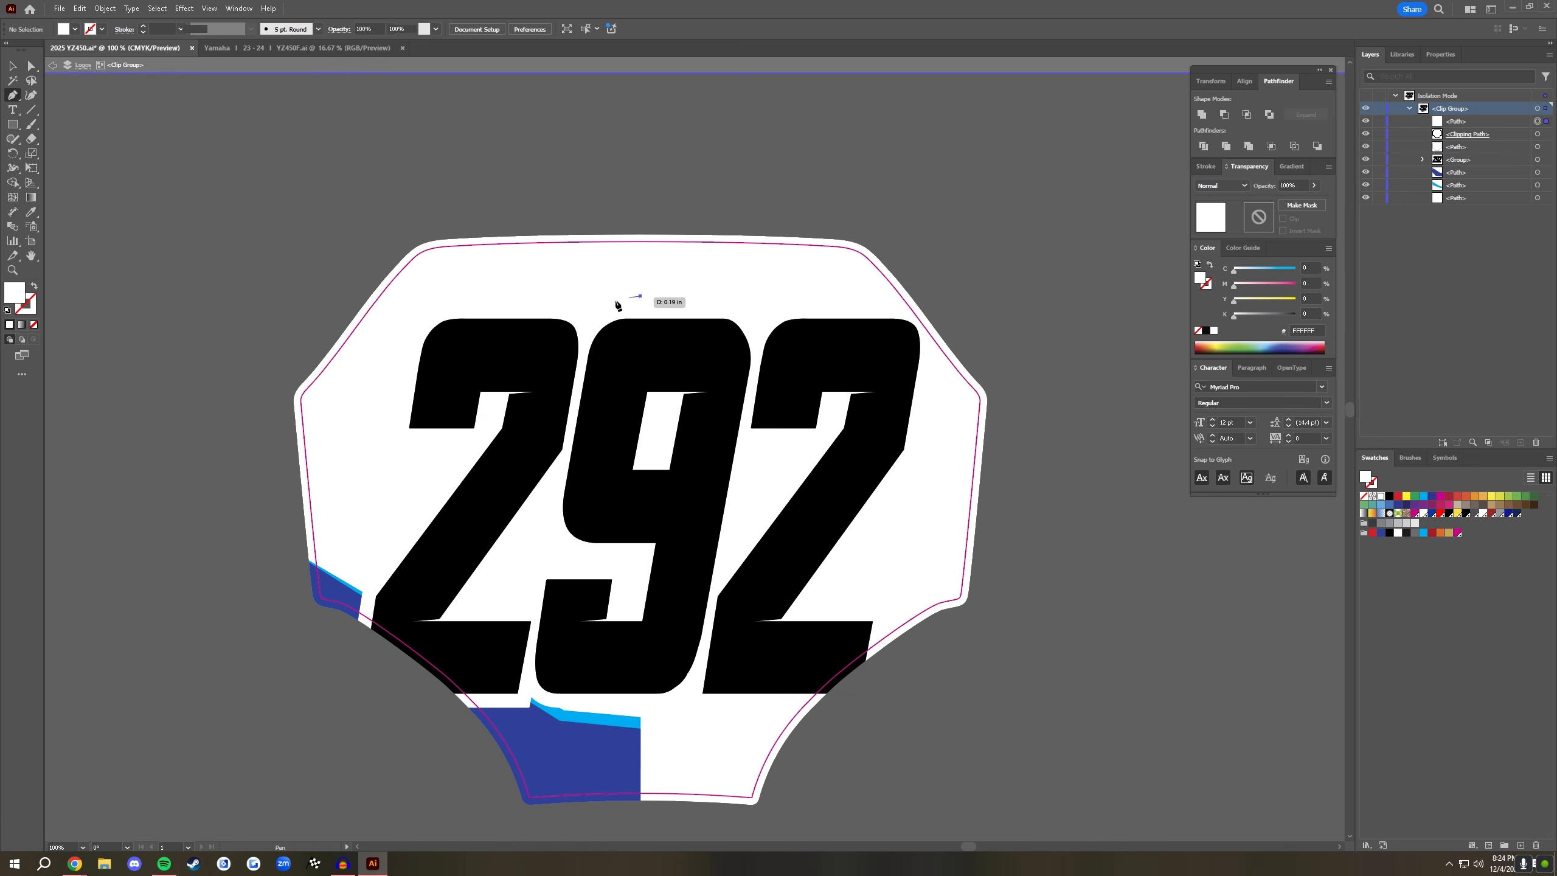
key("ctrl+z")
left_click(639, 301)
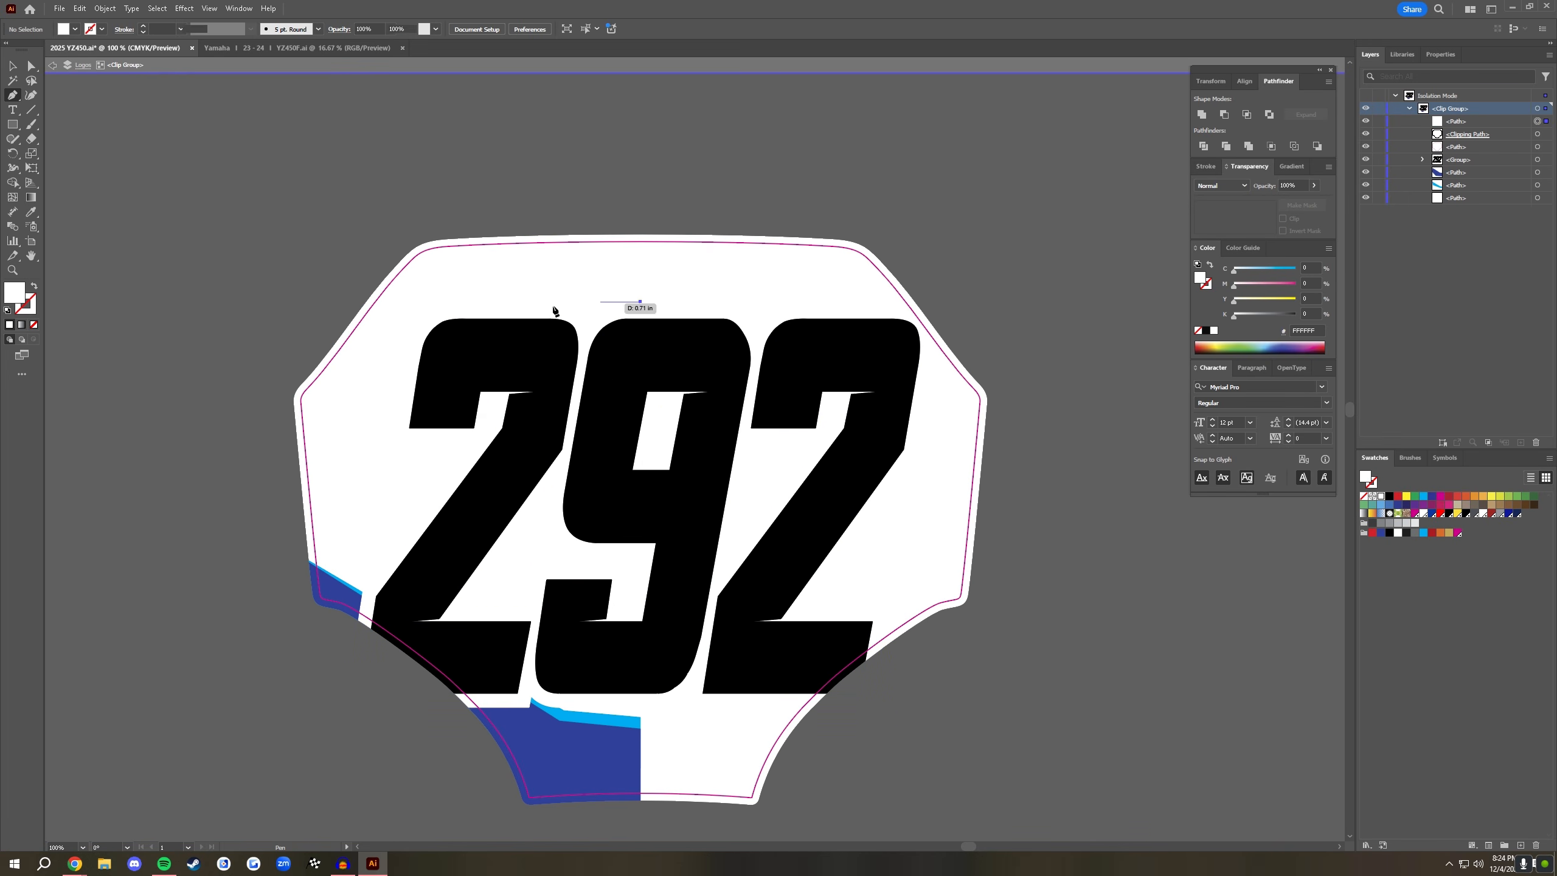
left_click(315, 324, "shift")
left_click(435, 181, "shift")
left_click(636, 200)
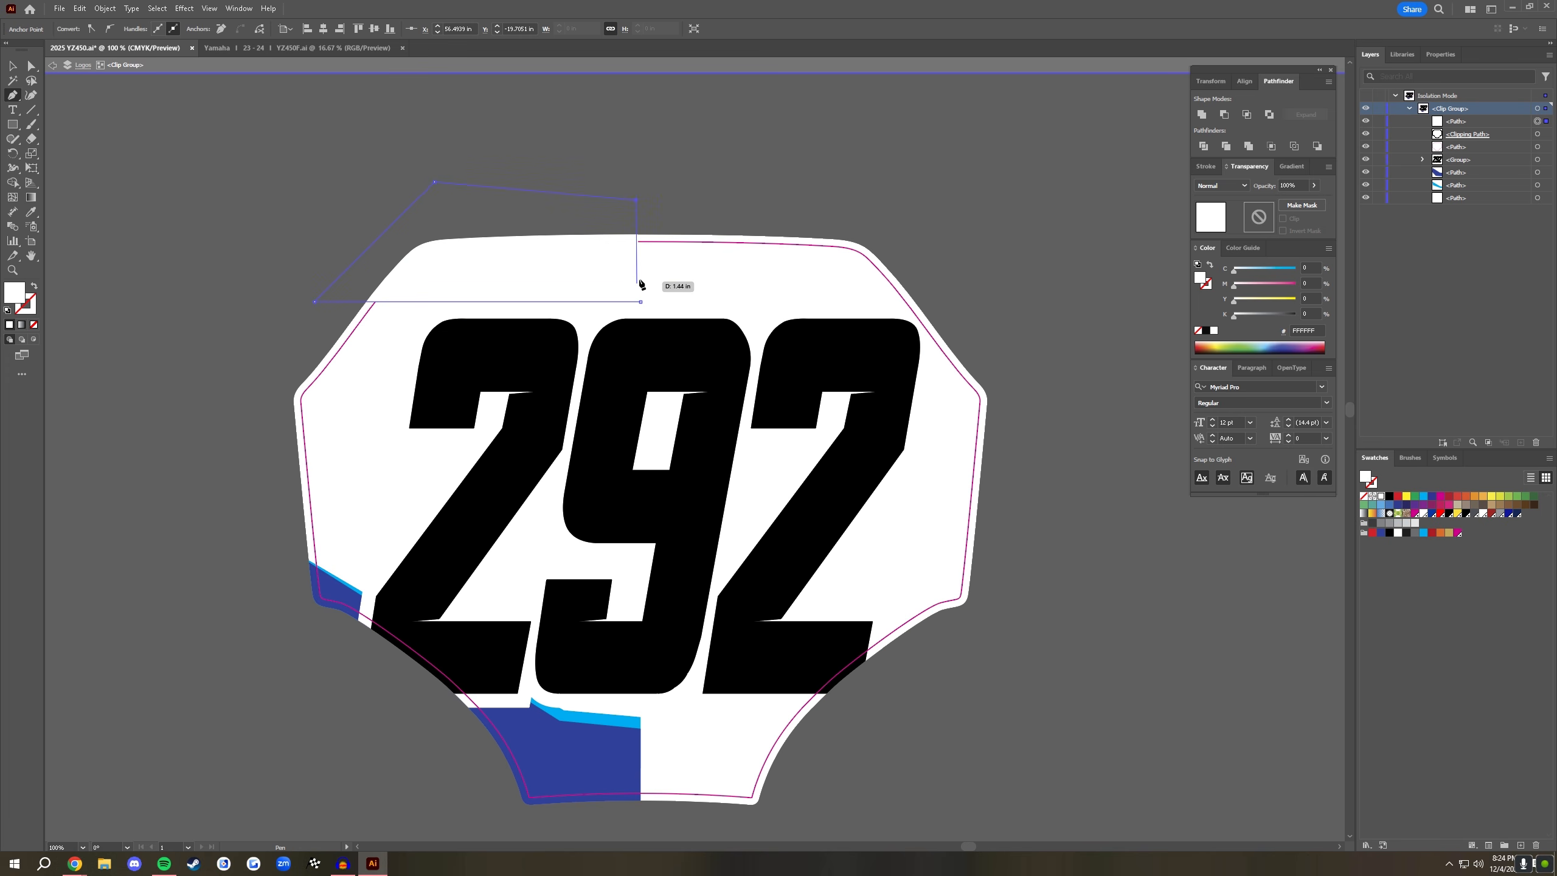
key("ctrl+z")
left_click(640, 210)
left_click(640, 301)
key("v")
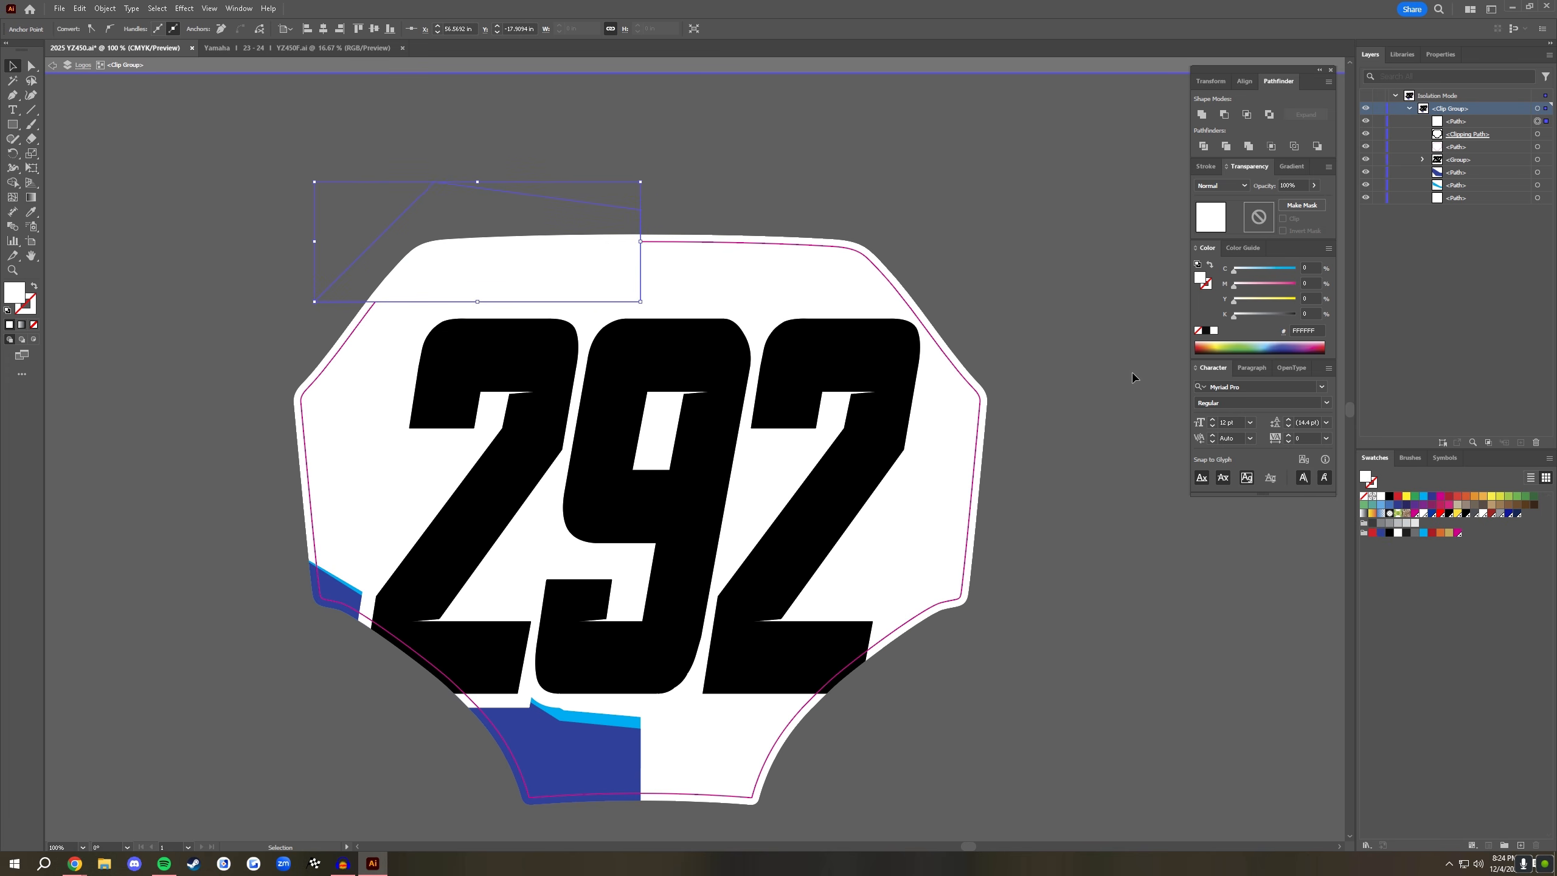
left_click(1380, 532)
left_click(750, 180)
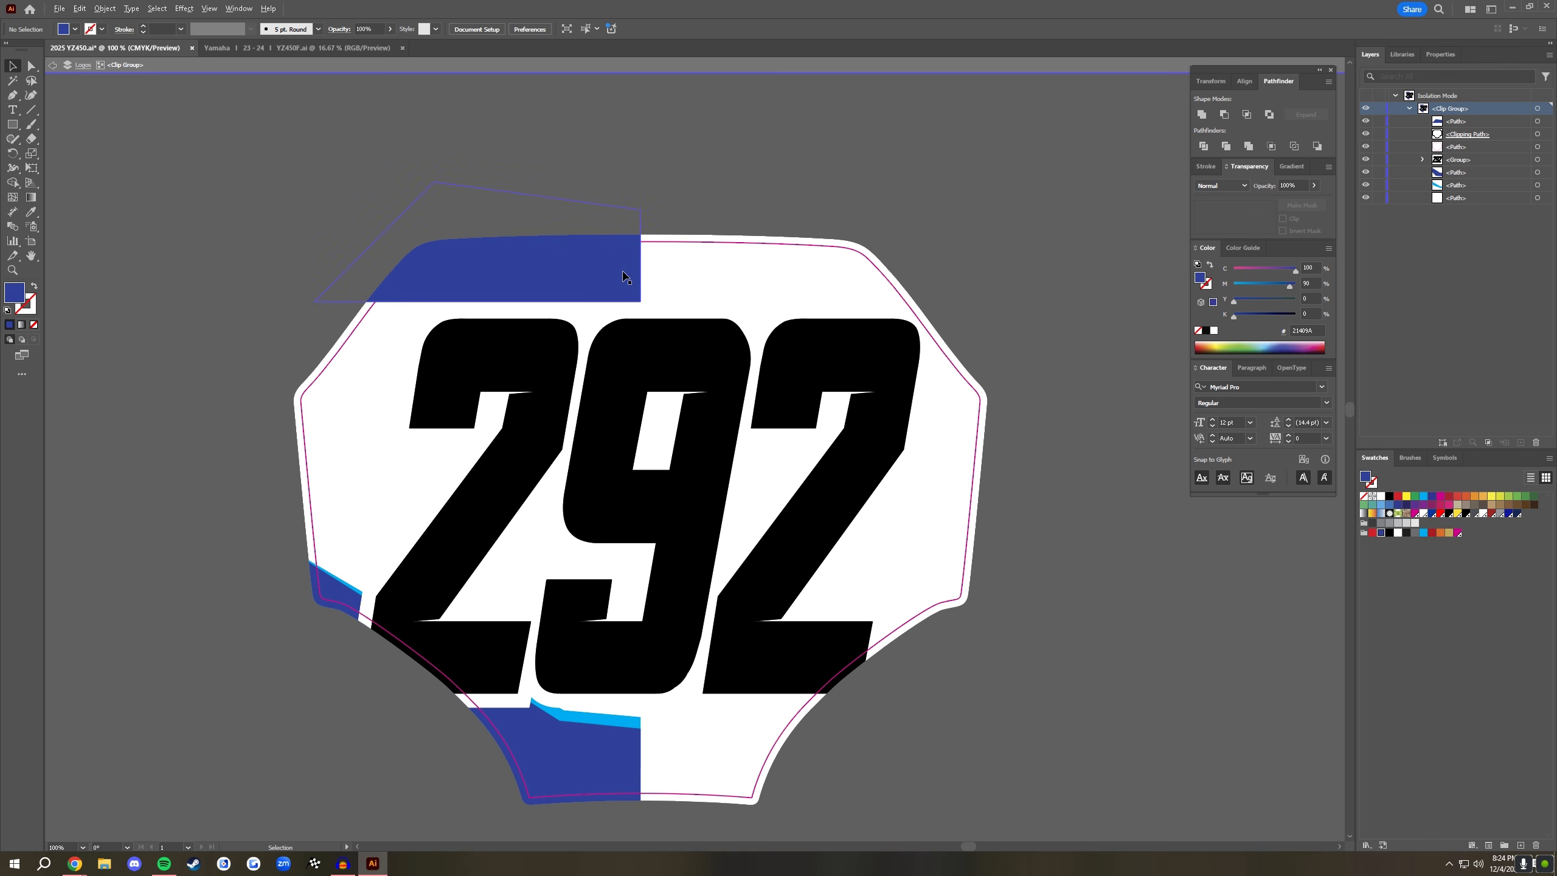
- Duplicate the dark blue top shape slightly lower, fill the copy cyan and place it behind, leaving a thin stripe along the lower edge
left_click_drag(622, 277, 622, 286)
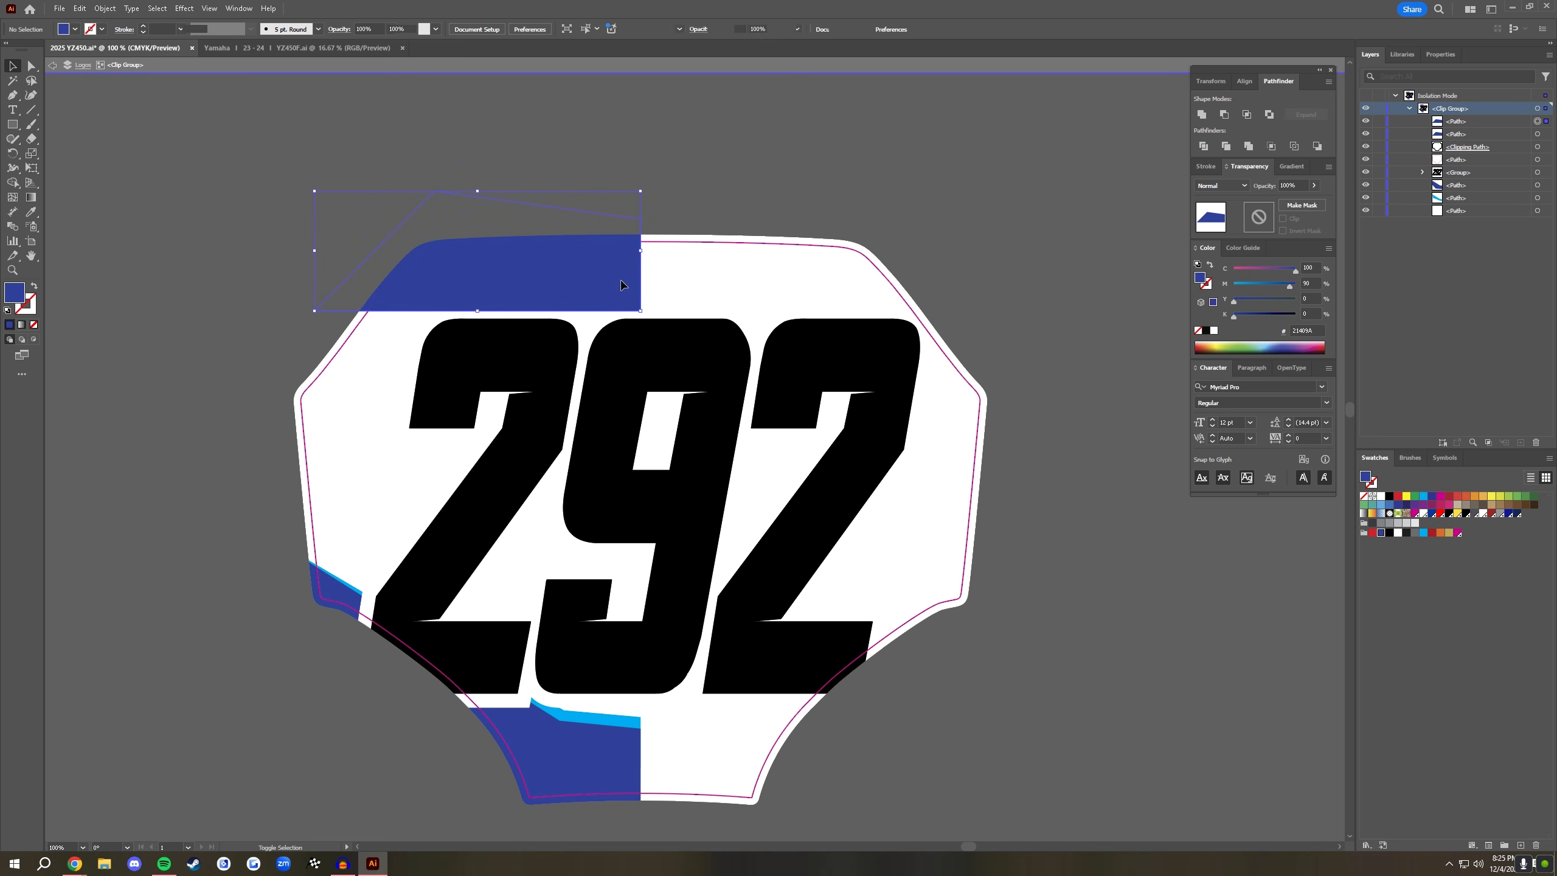
left_click(1424, 533)
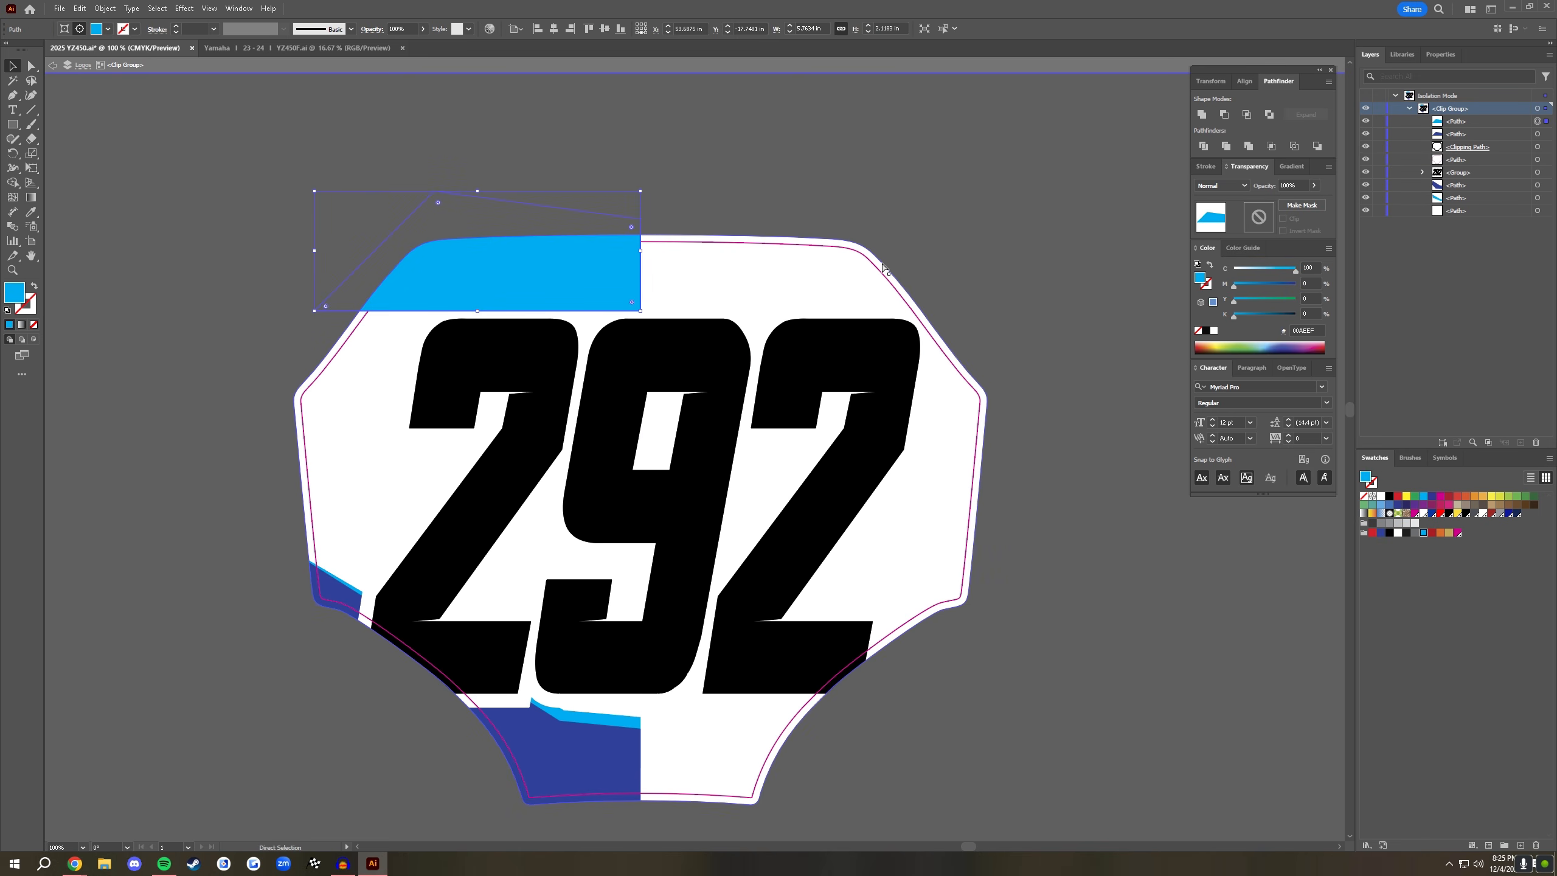
key("ctrl+[")
key("Up")
key("Up")
key("Up")
key("Up")
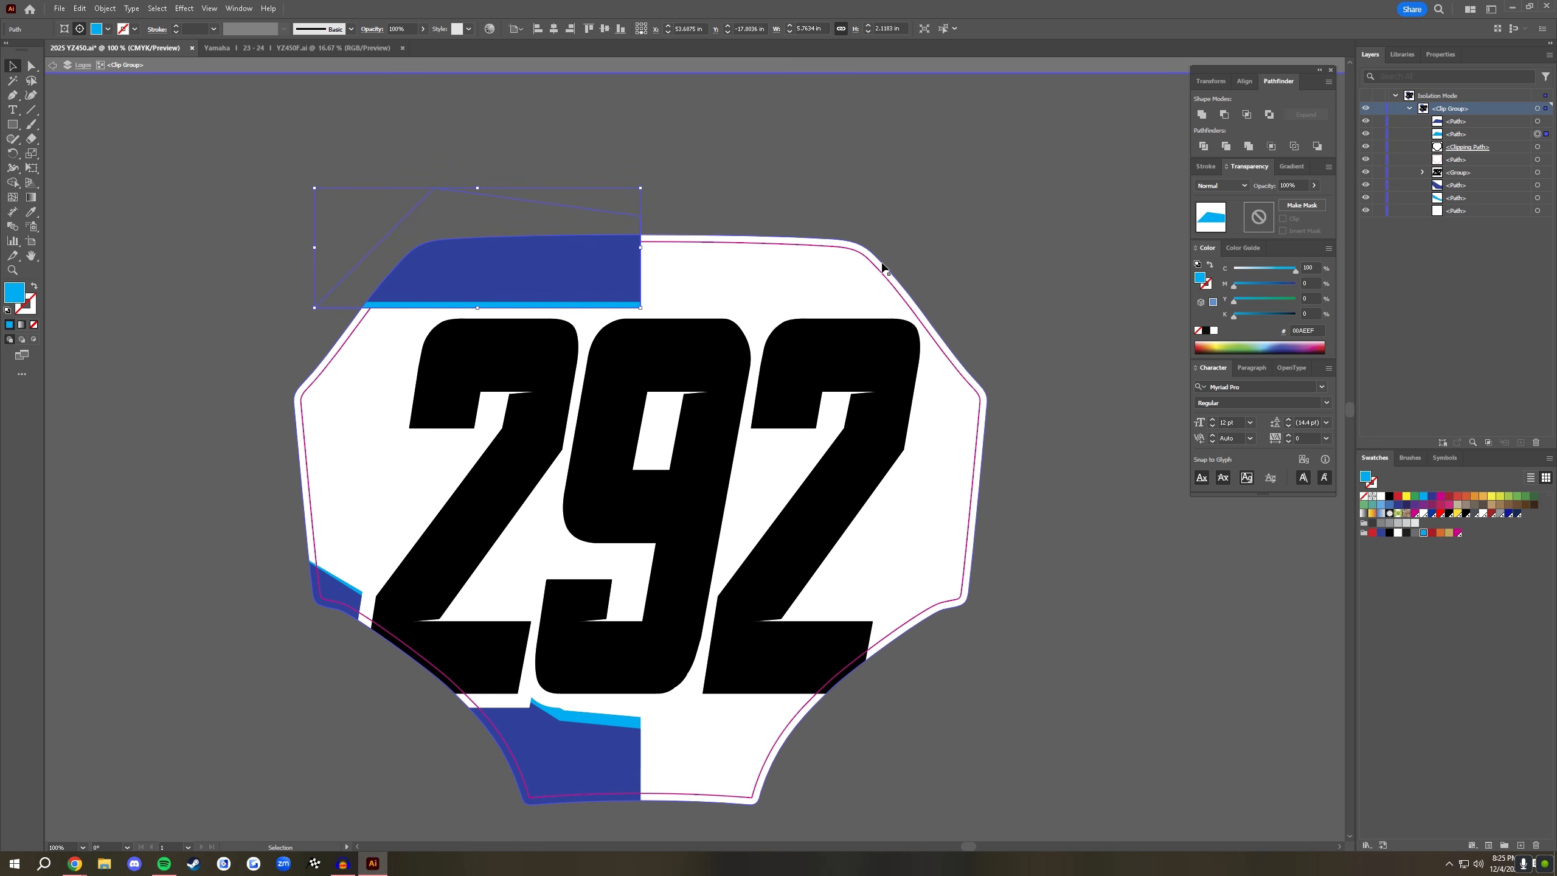
- Place both top accent shapes behind the 292 number but above the white background, and nudge them up slightly clear of the number's outline
left_click(630, 263, "shift")
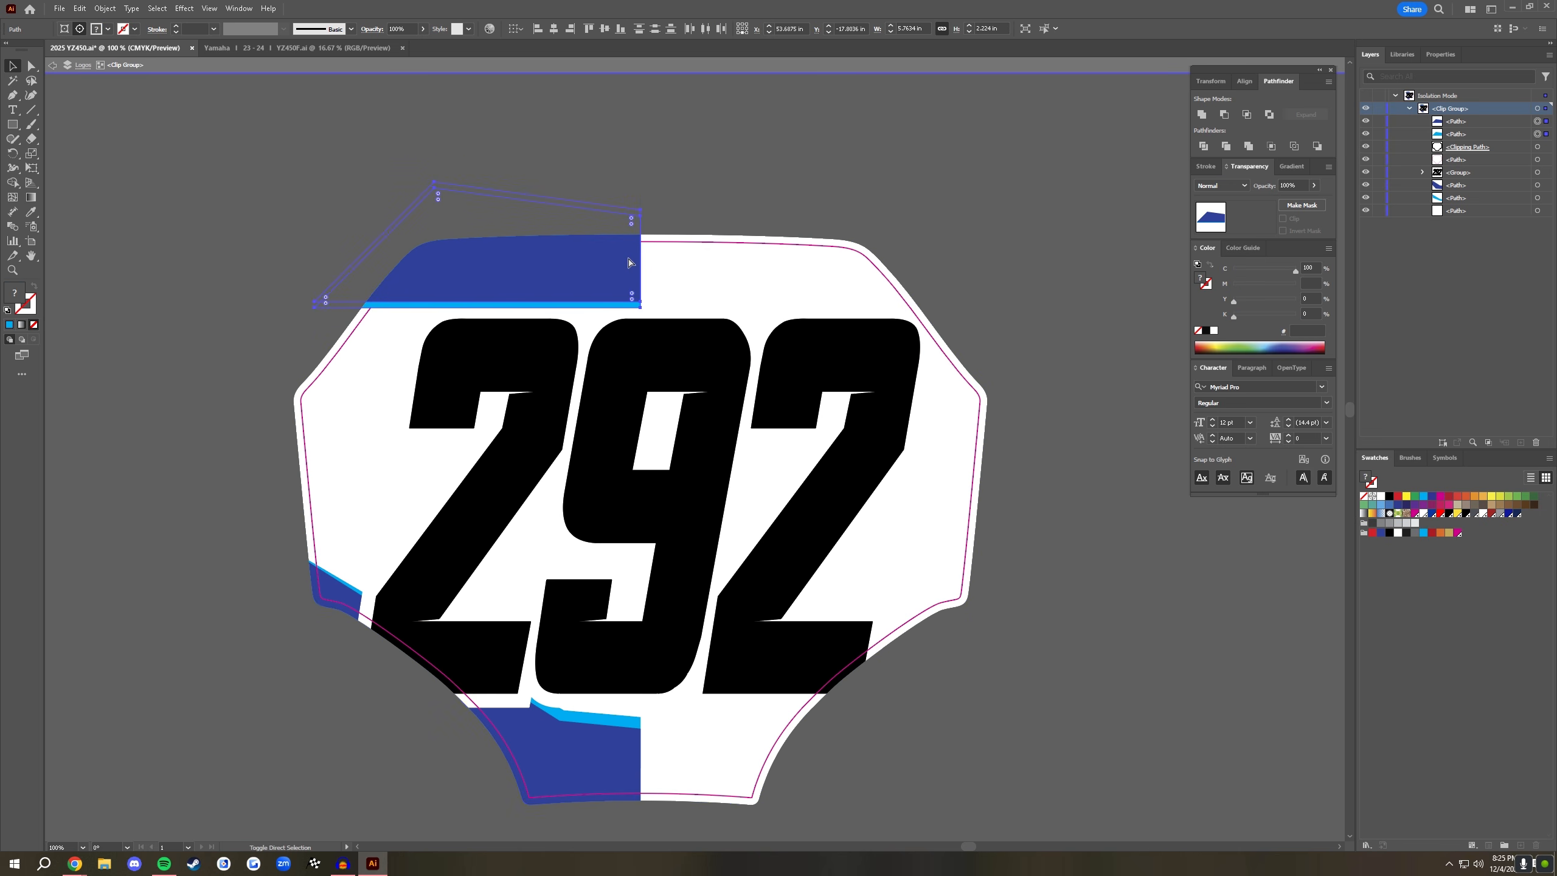
key("ctrl+shift+[")
key("ctrl+]")
key("v")
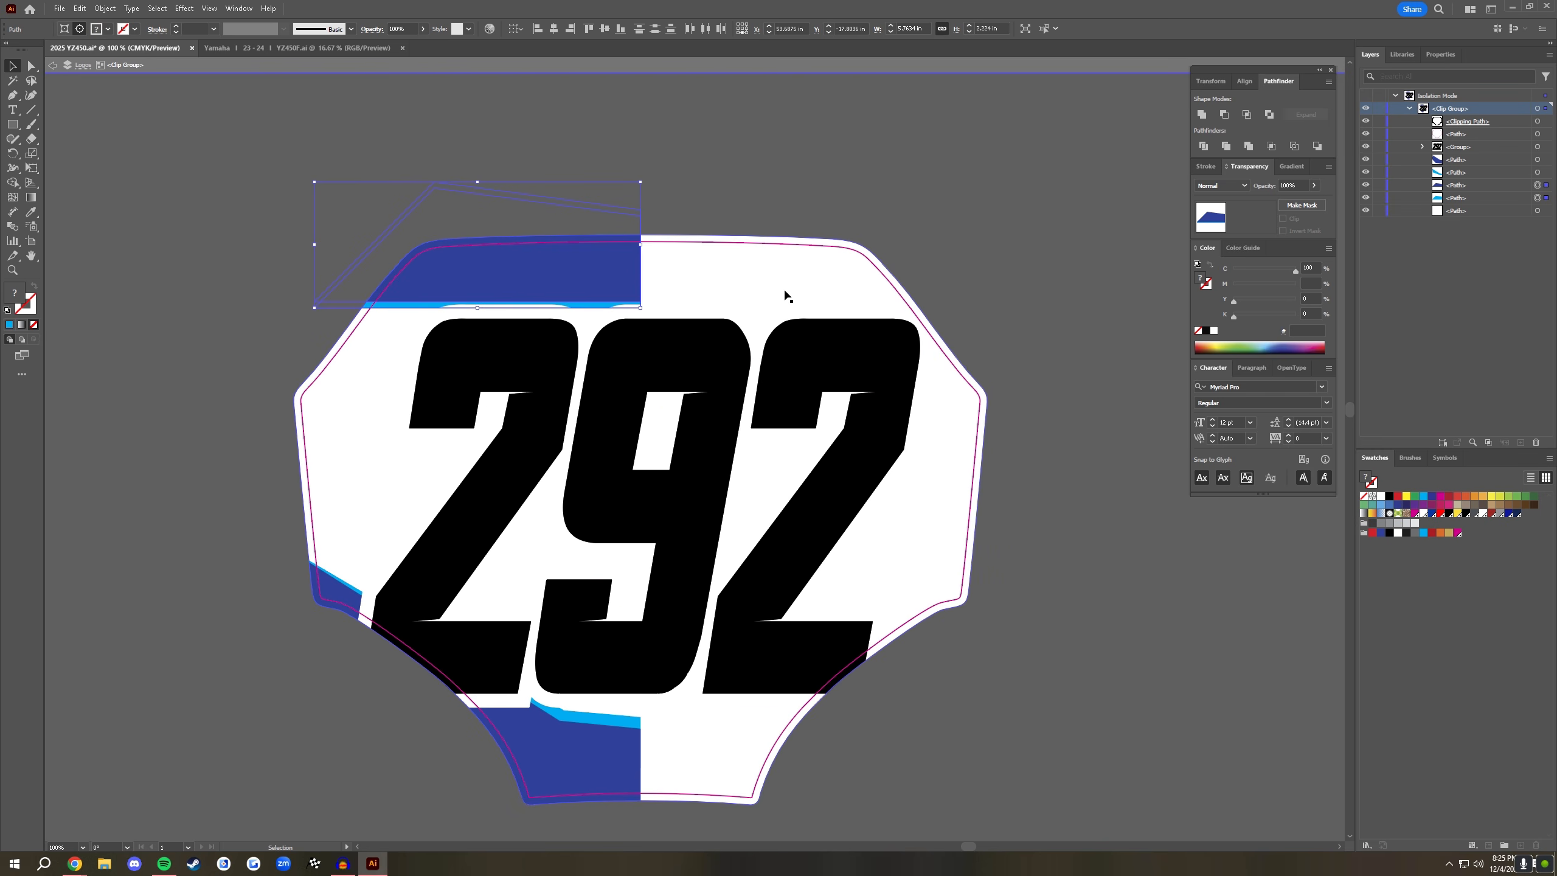
key("Up")
key("Up")
key("Up")
key("Up")
key("Up")
key("Up")
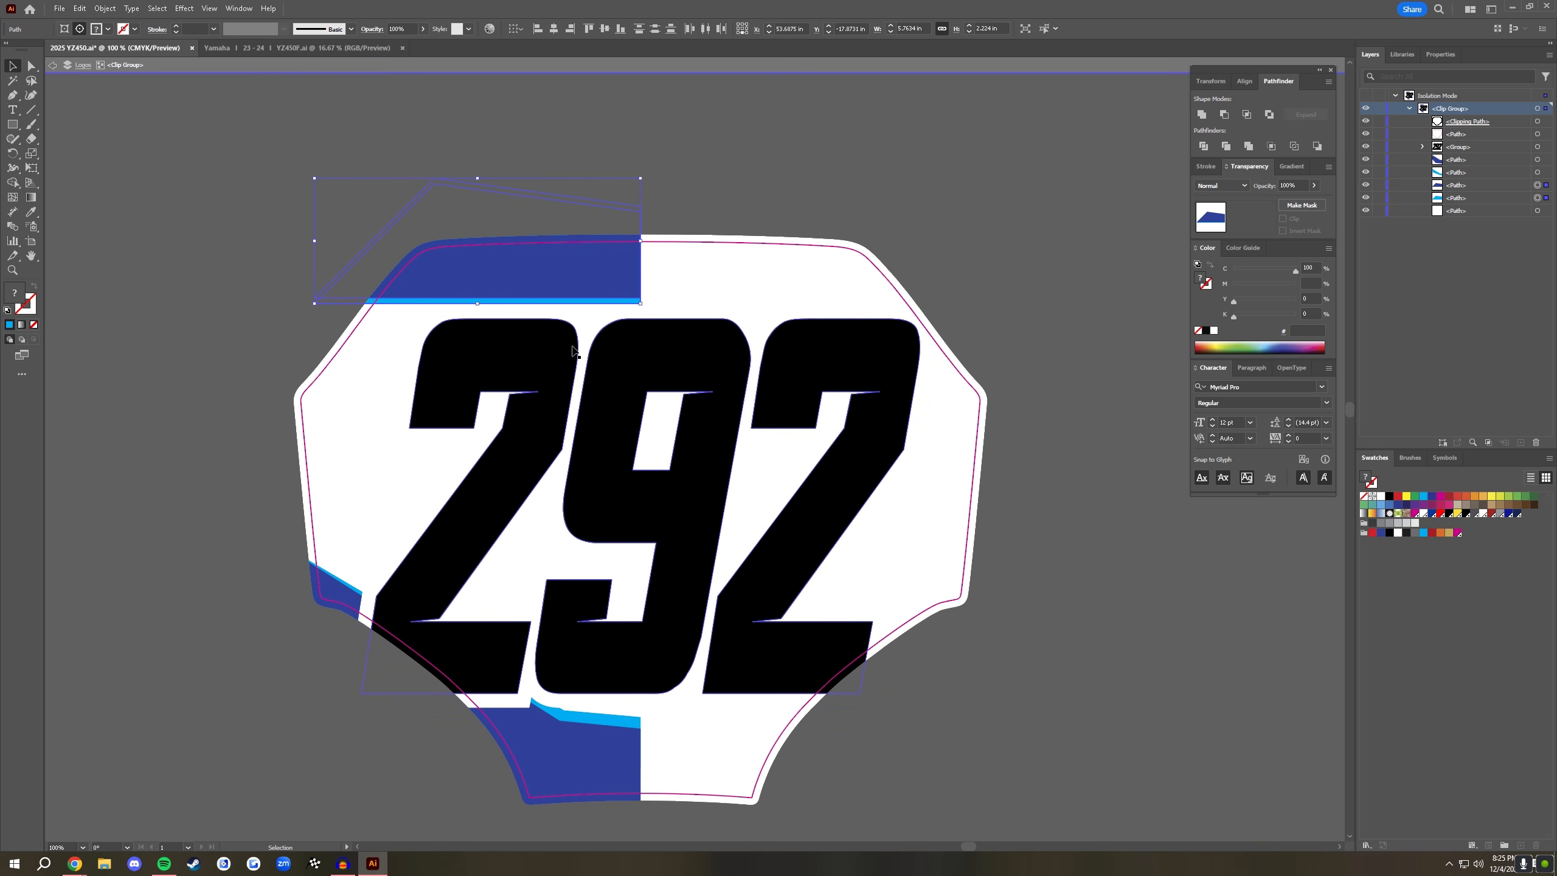
- Reflect a copy of all the dark blue and cyan accent shapes vertically across the plate's centre line
left_click(603, 732, "shift")
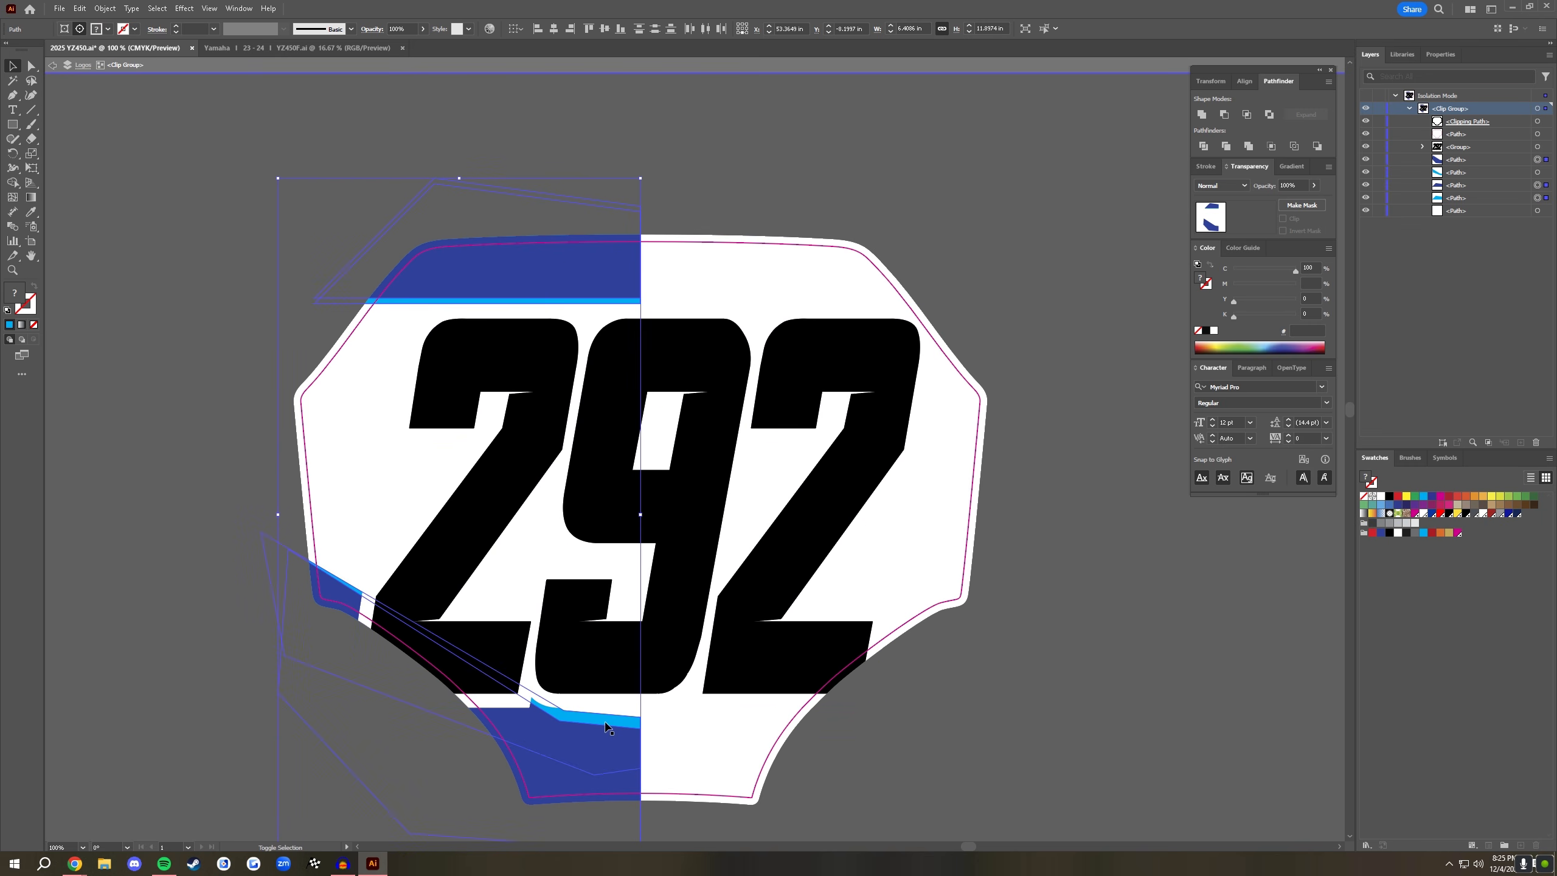
left_click(13, 154)
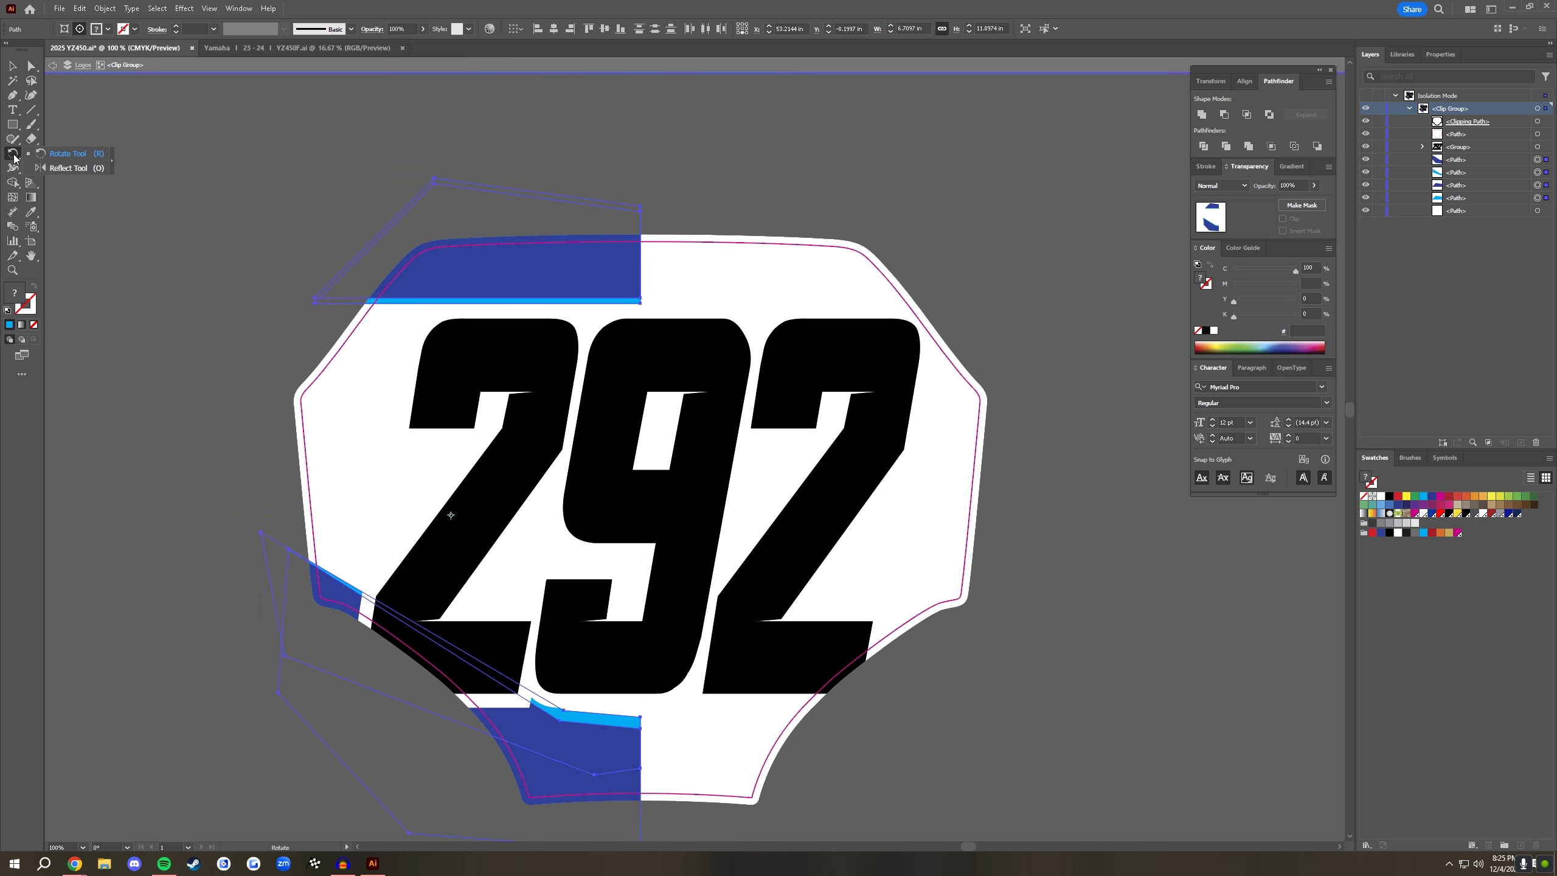
left_click(78, 169)
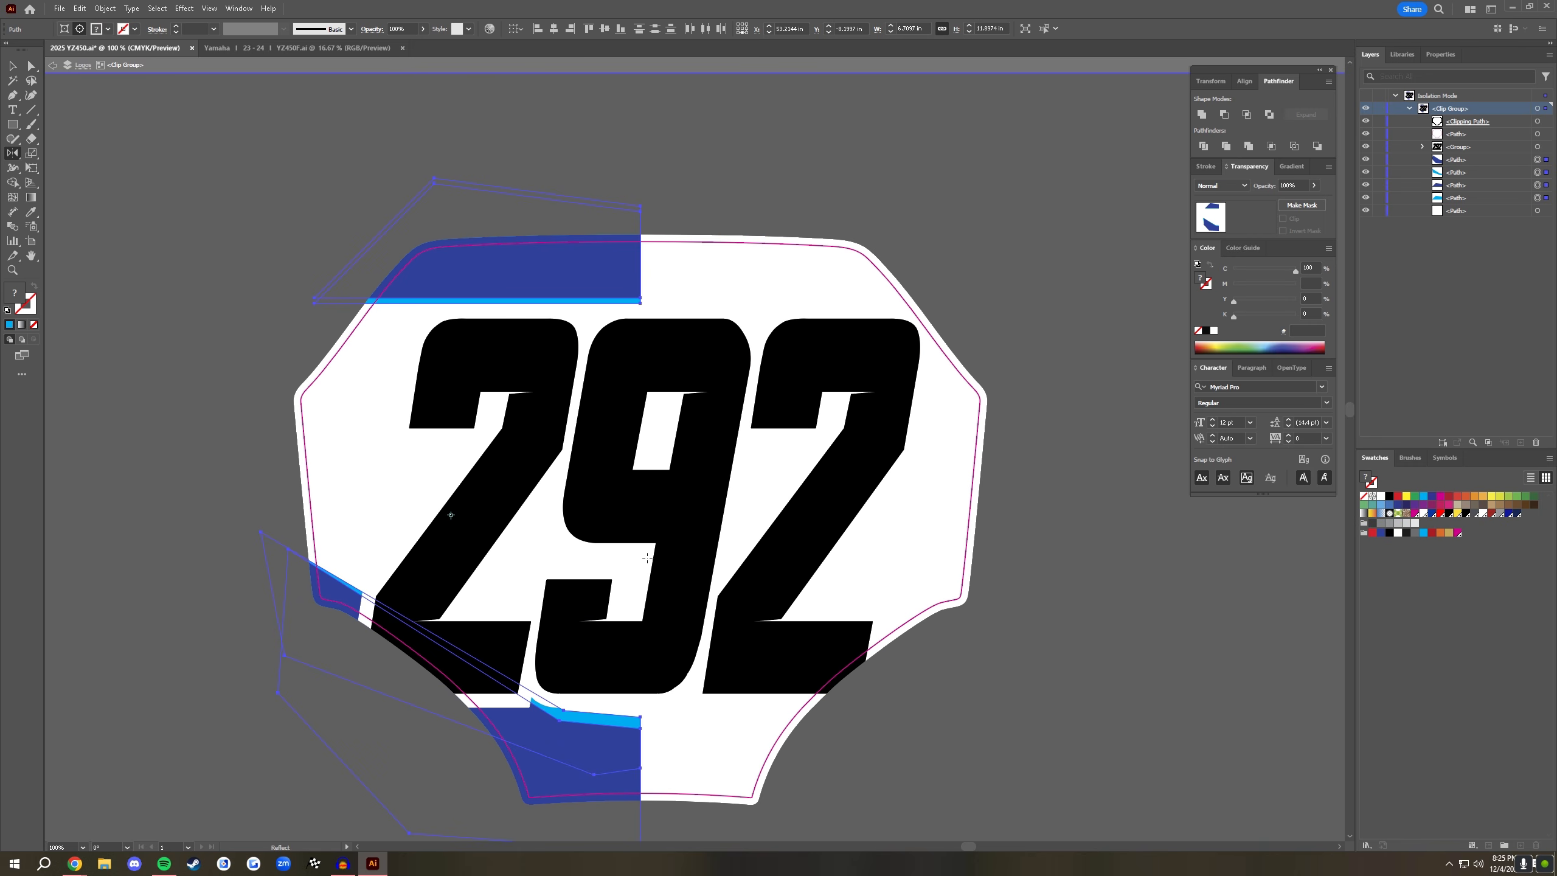
left_click(641, 210, "alt")
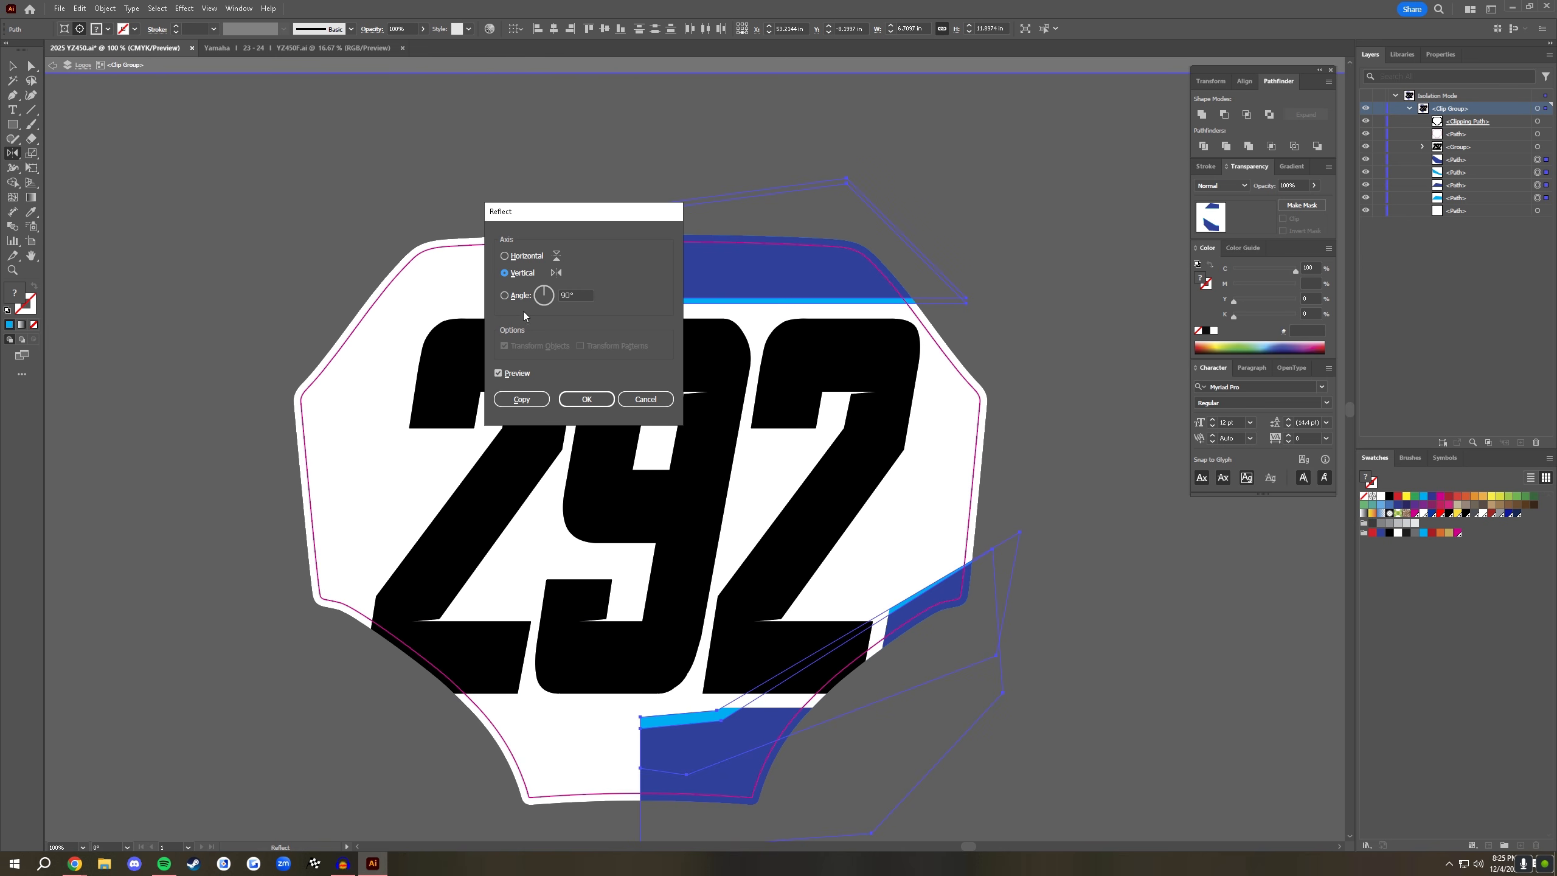
left_click(530, 403)
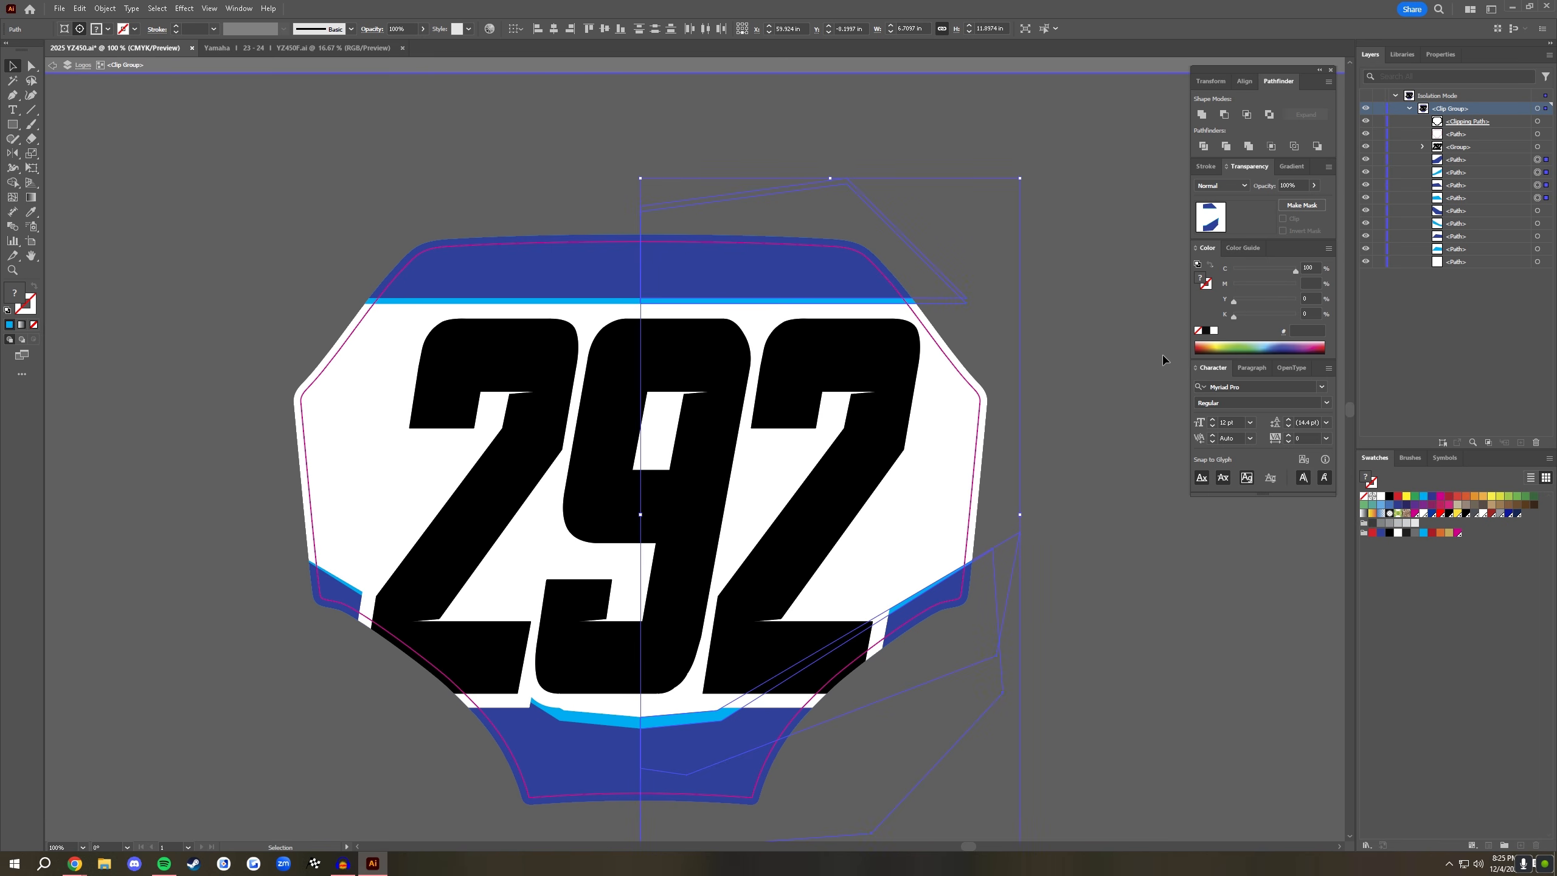
- Unite the two dark blue halves along the plate's upper edge into one shape with Pathfinder
left_click(606, 270)
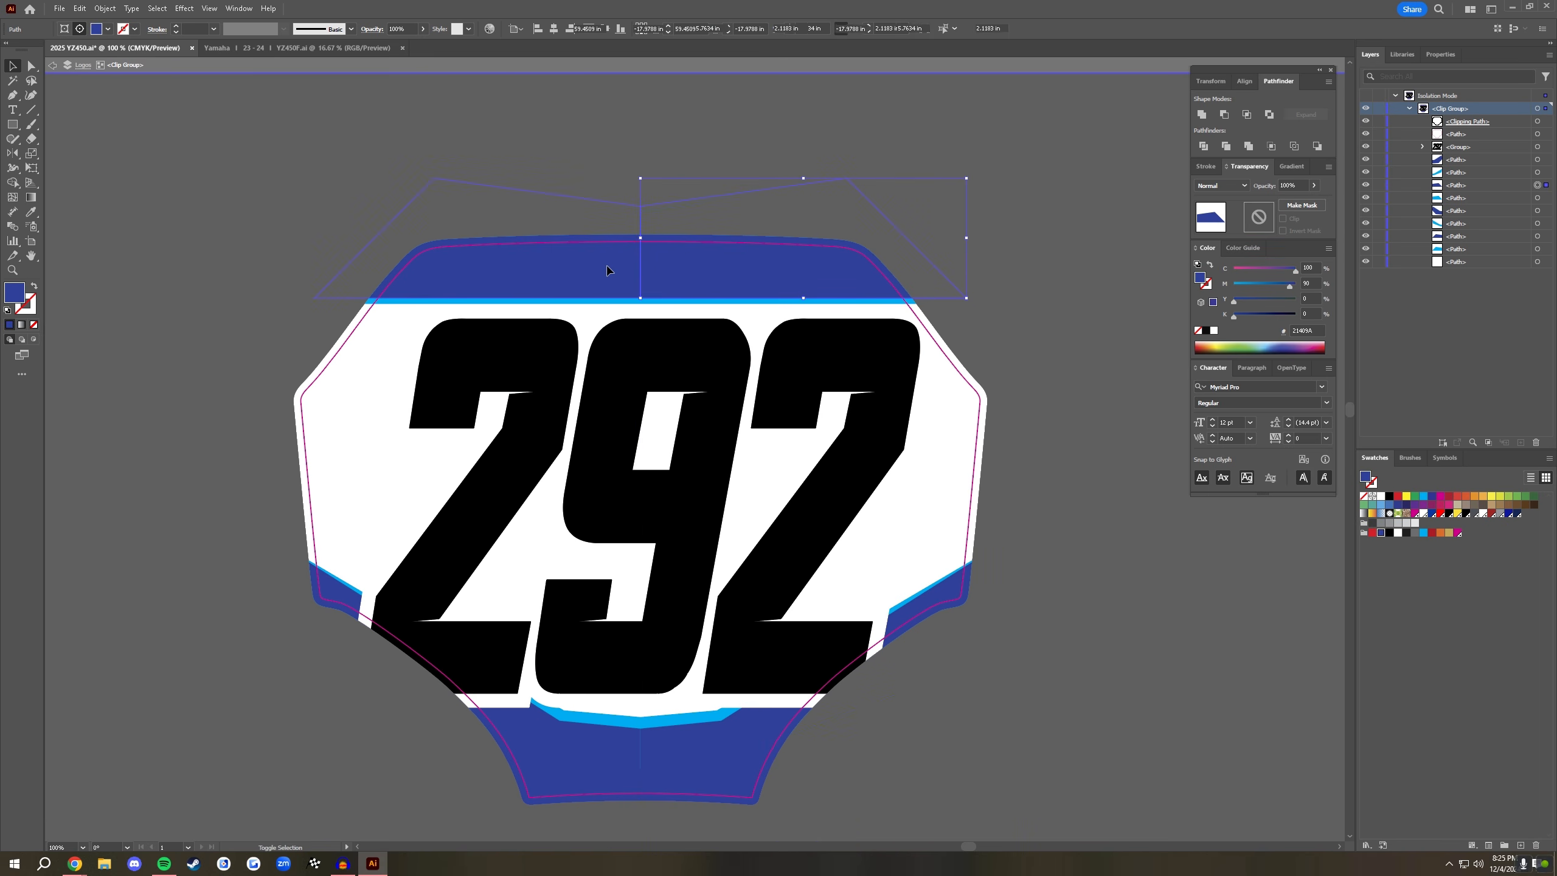
left_click(607, 270, "shift")
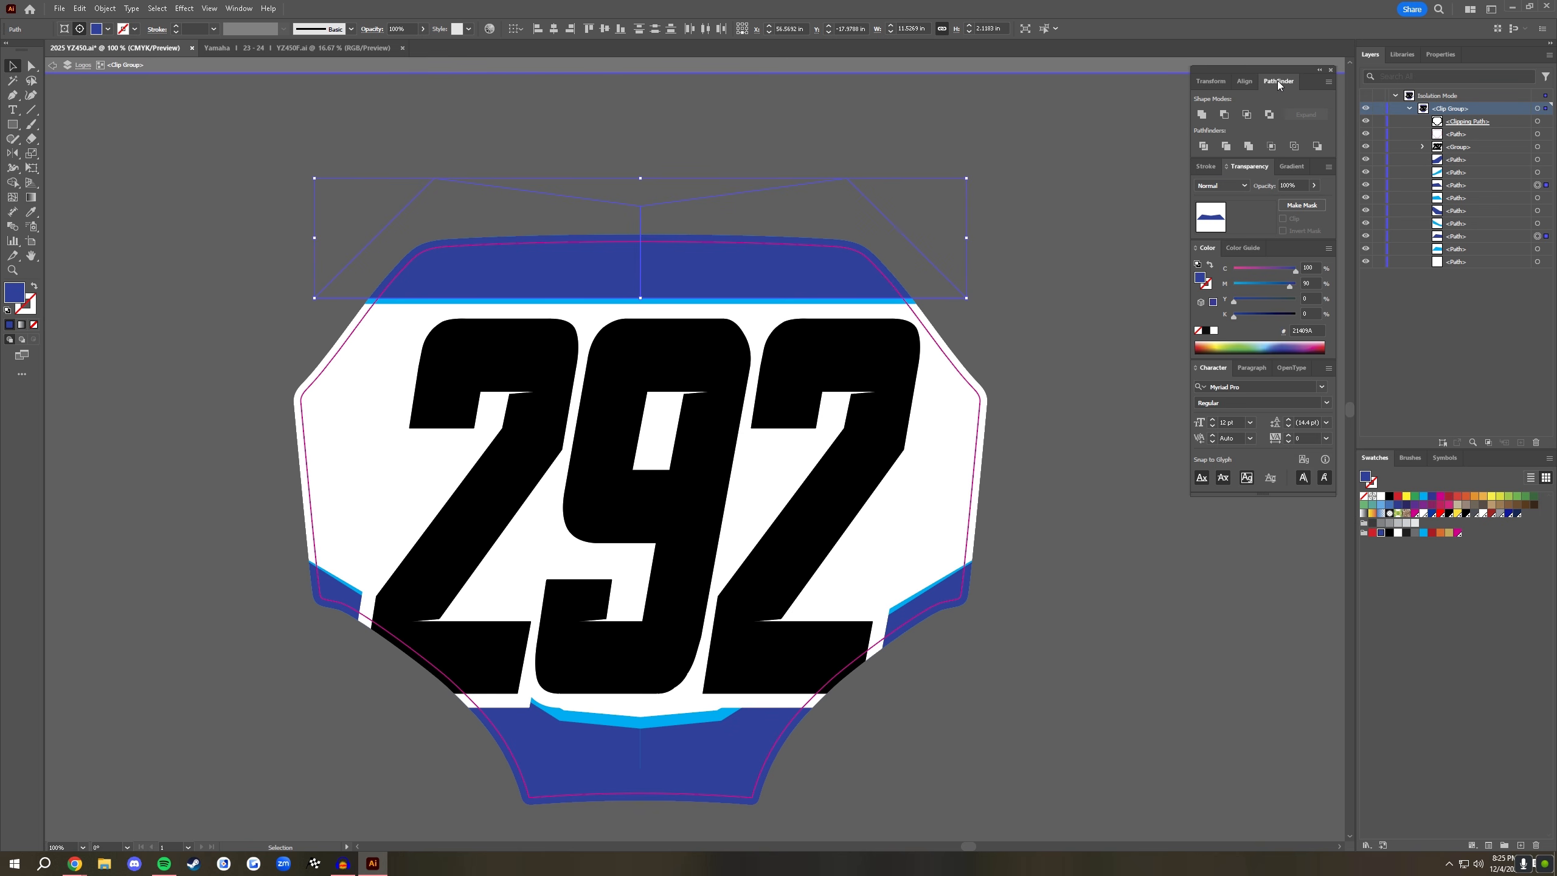
left_click(238, 8)
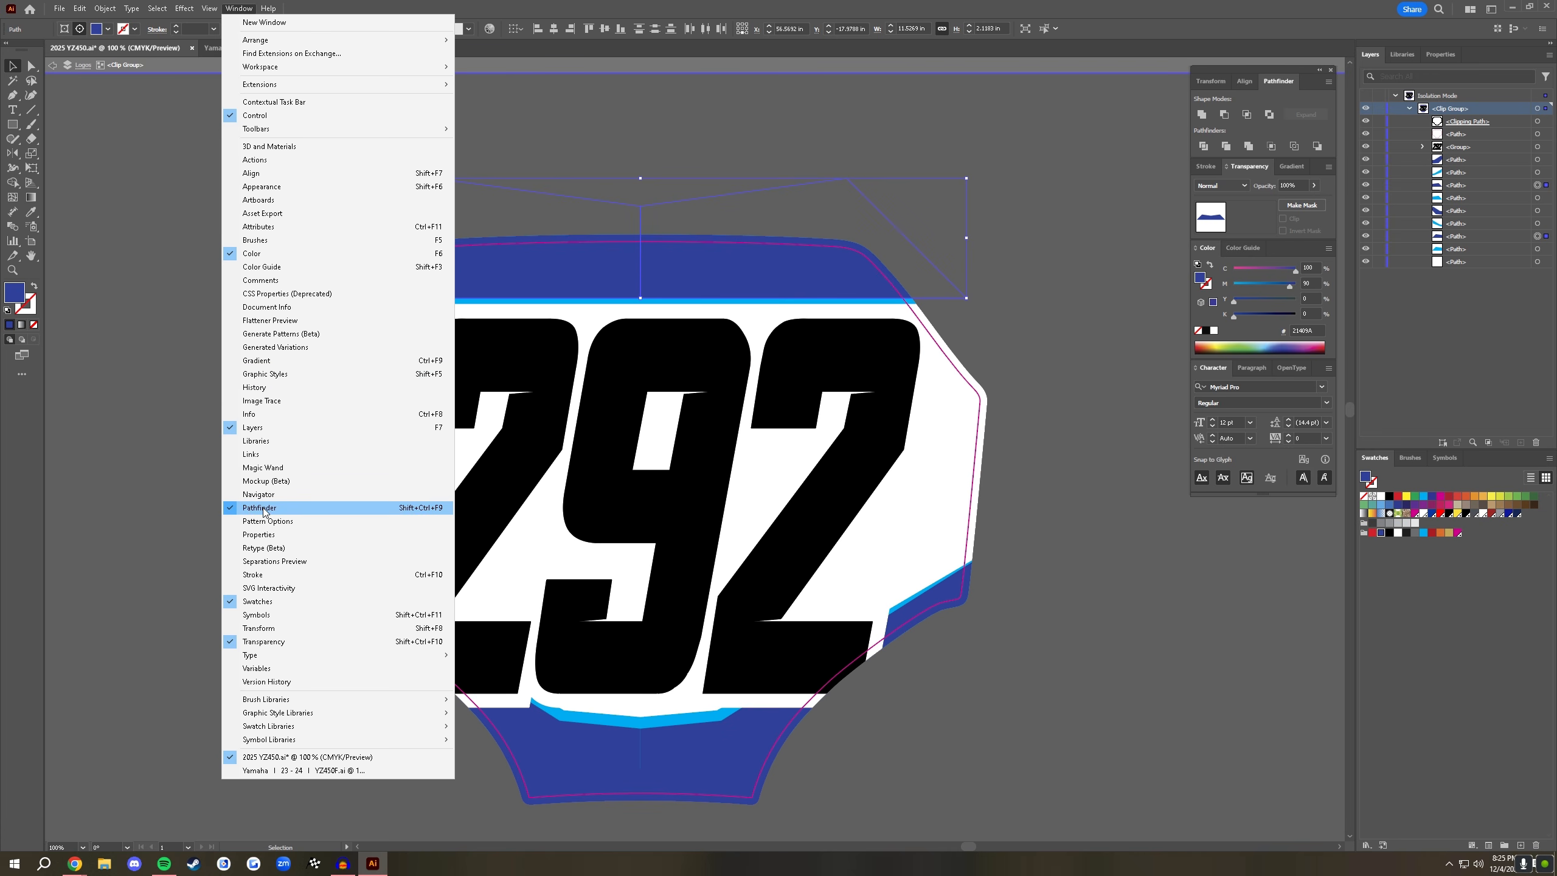
left_click(1045, 334)
left_click(688, 274)
left_click(612, 278, "shift")
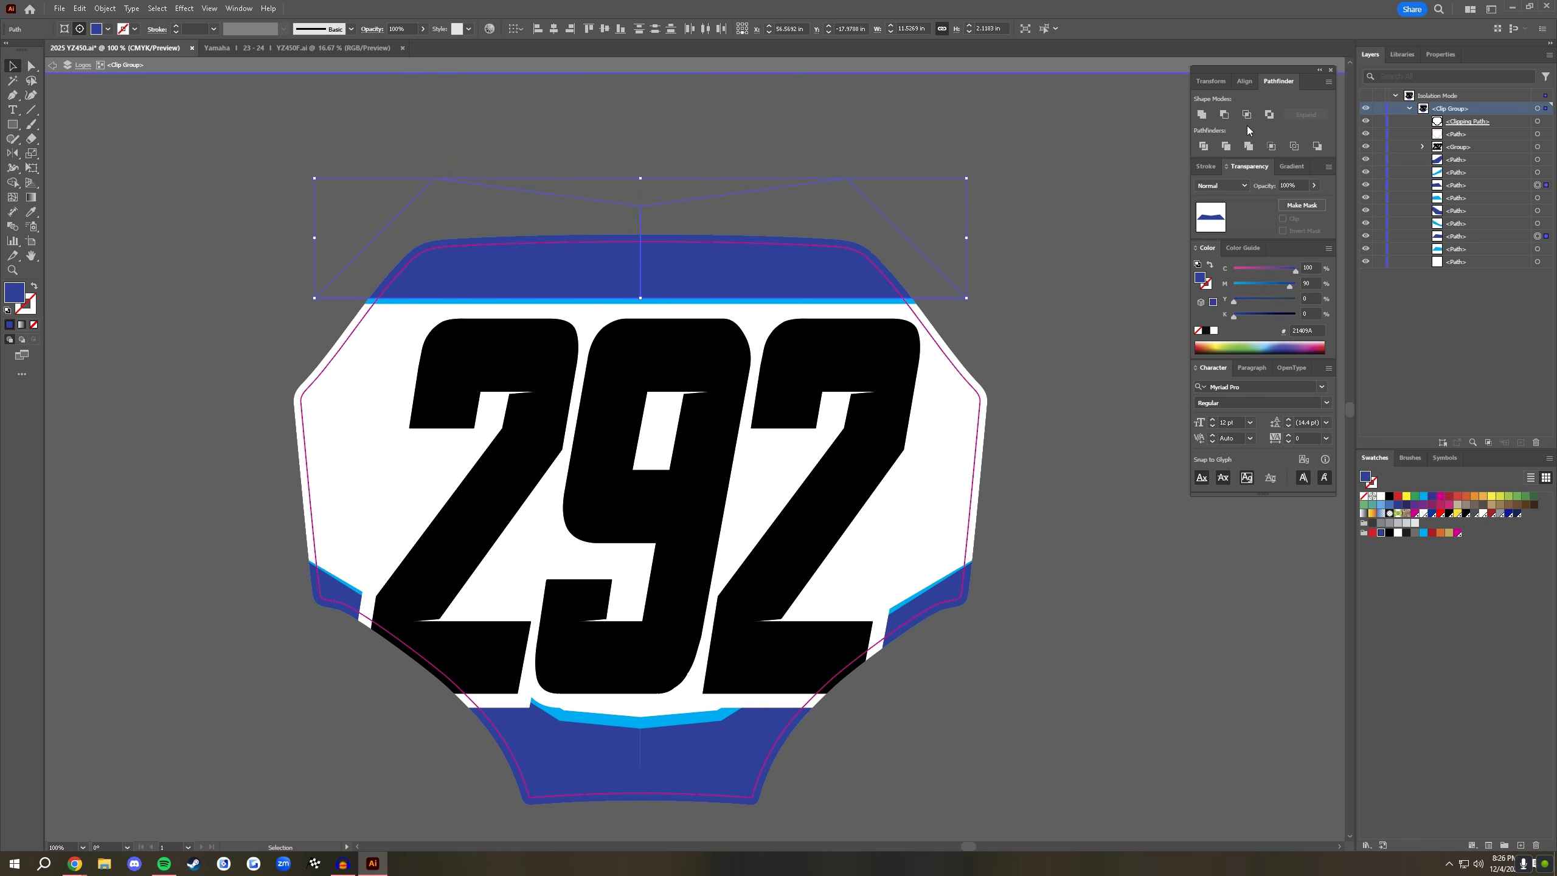
left_click(1200, 114)
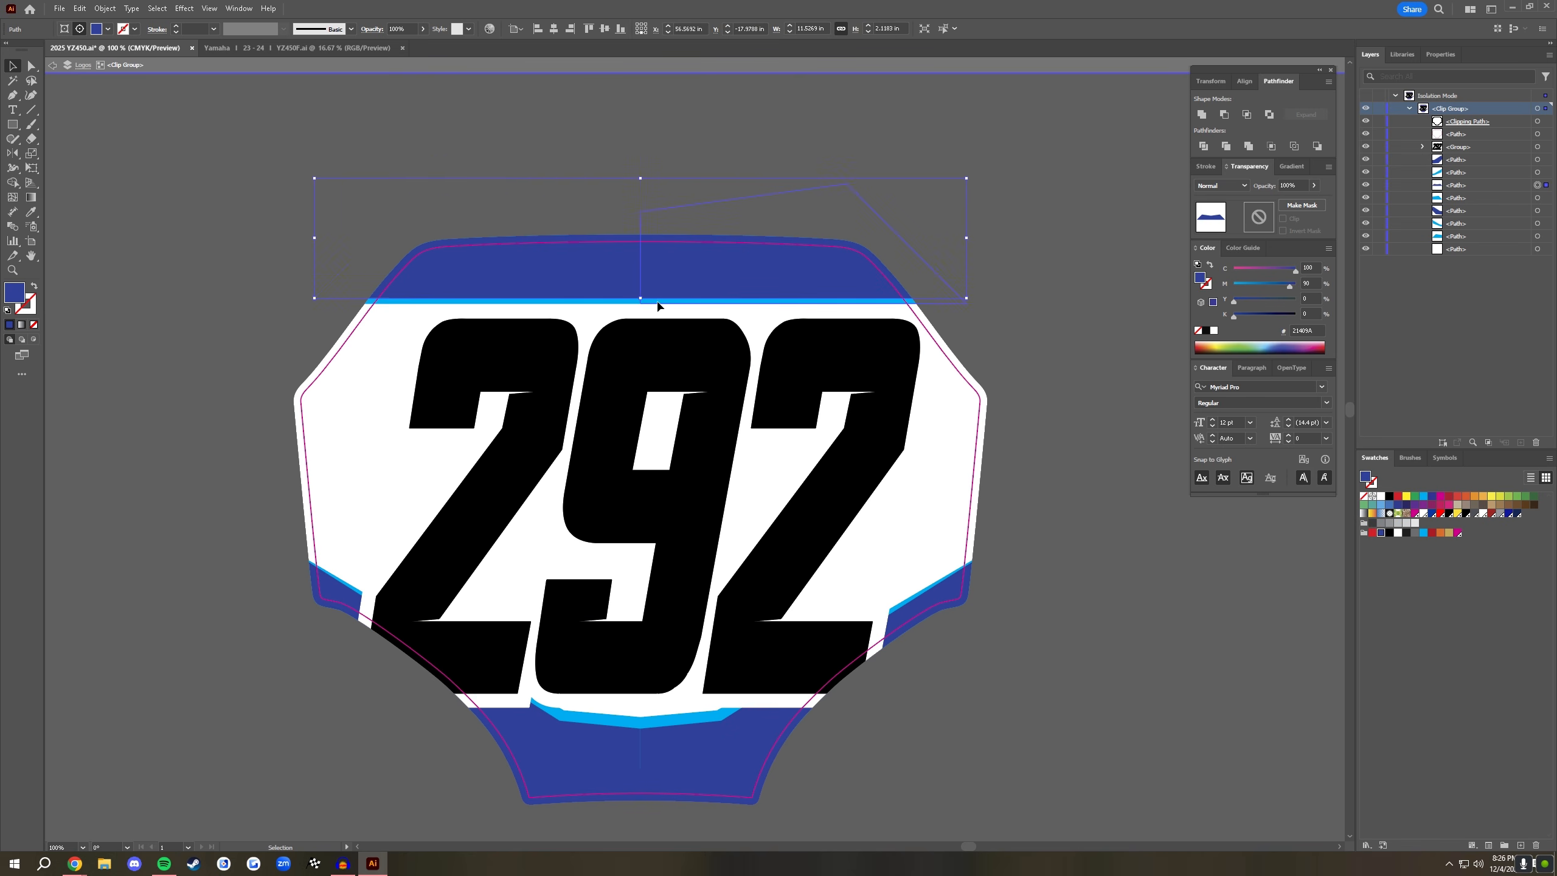
- Unite the two halves of the cyan stripe above the 292 into one shape
left_click(621, 301, "shift")
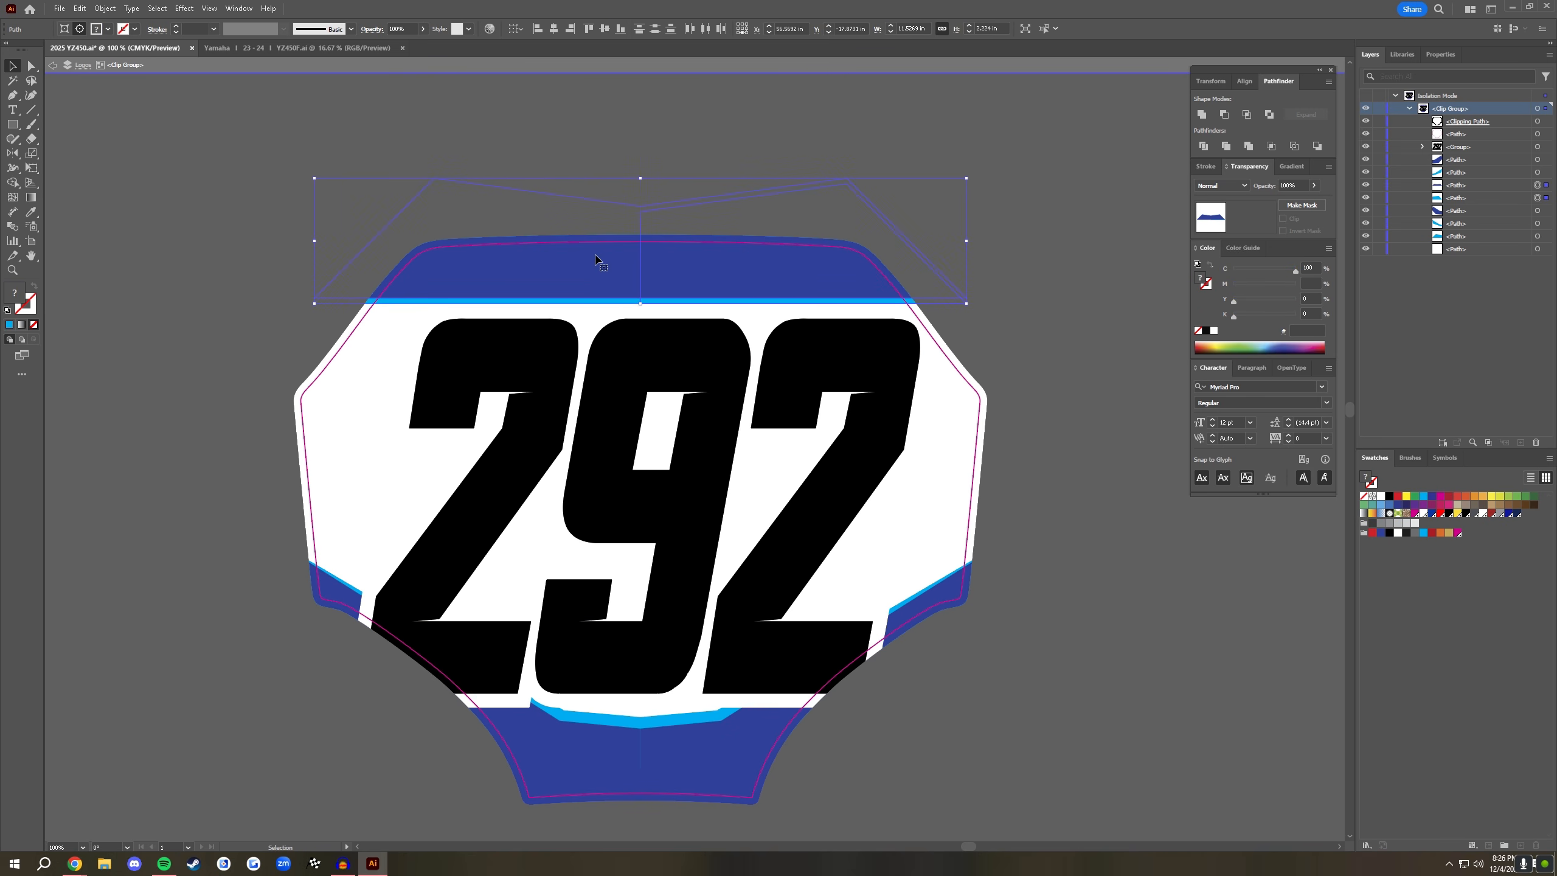
left_click(577, 301)
left_click(577, 302, "shift")
left_click(1200, 115)
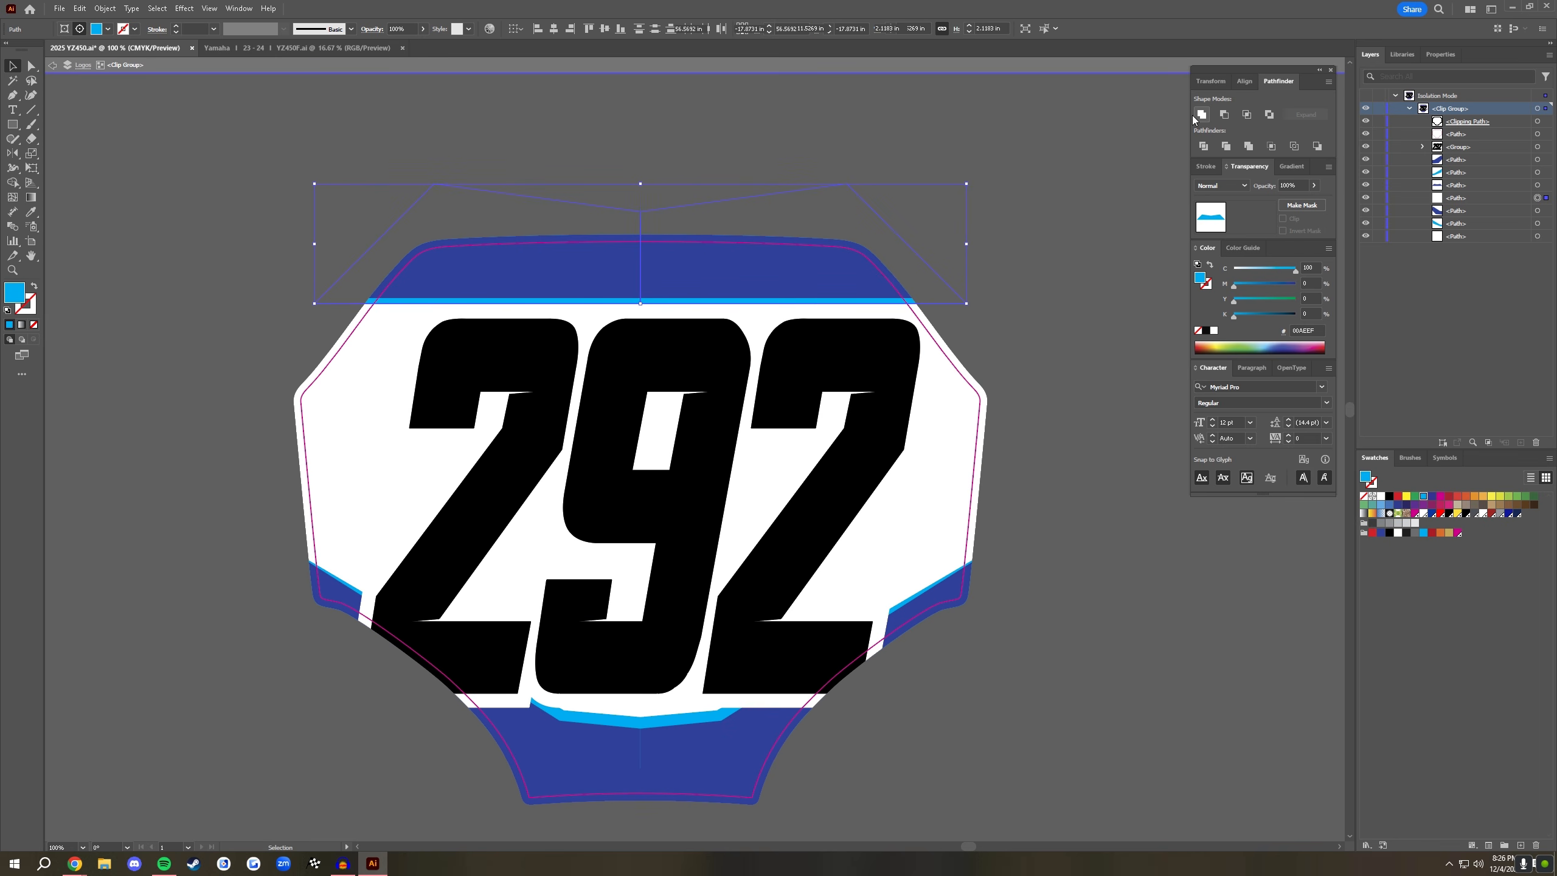
- Unite the two dark blue lower halves into one shape, and the two cyan lower halves into another
left_click(671, 751)
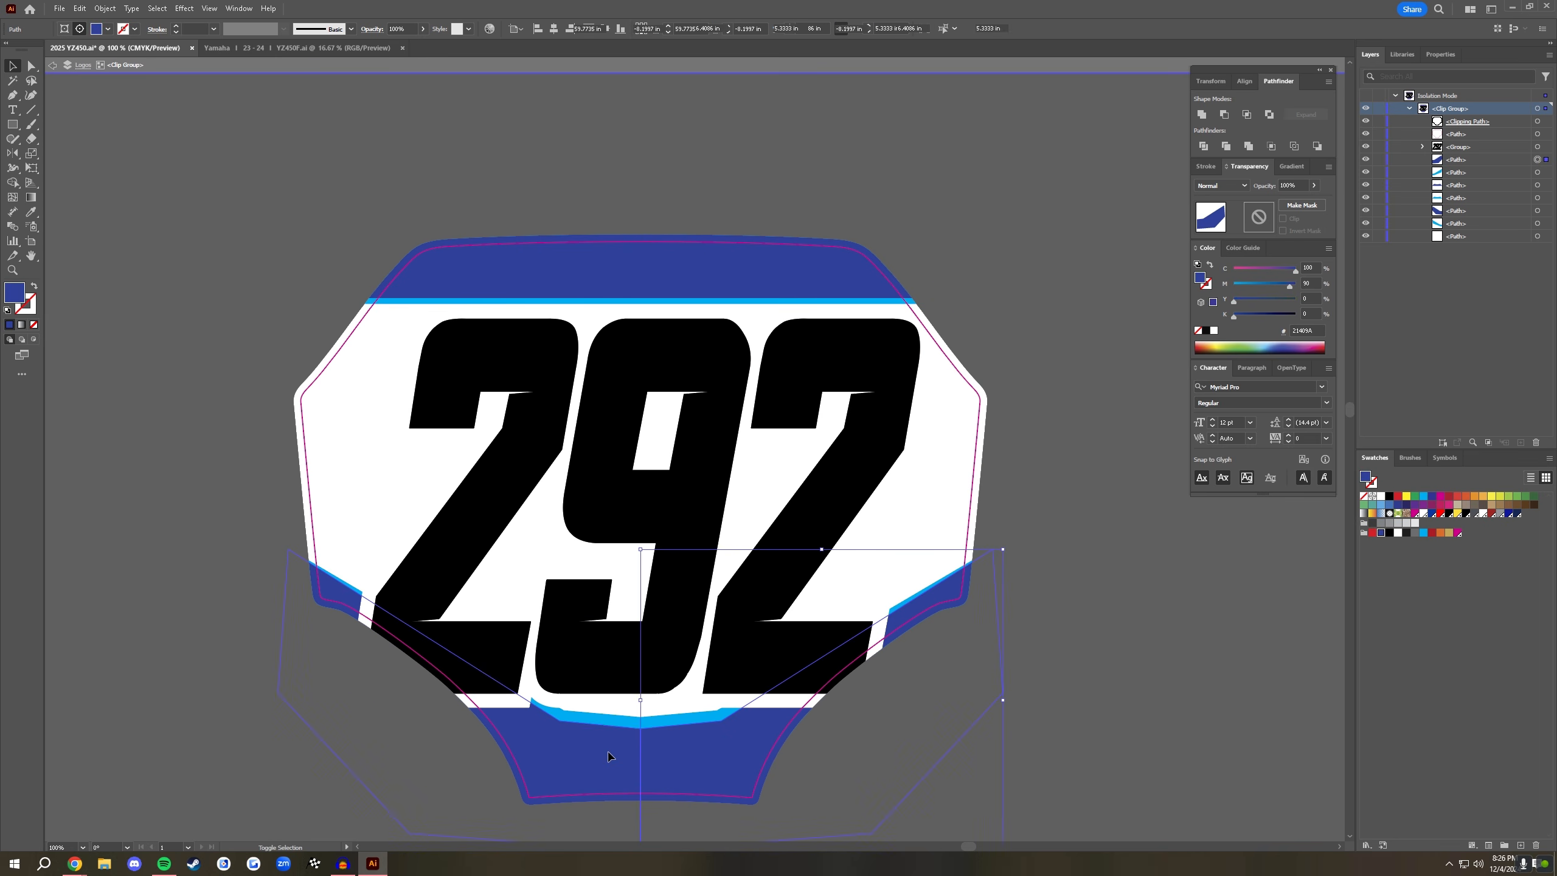
left_click(608, 754, "shift")
left_click(1200, 115)
left_click(680, 718)
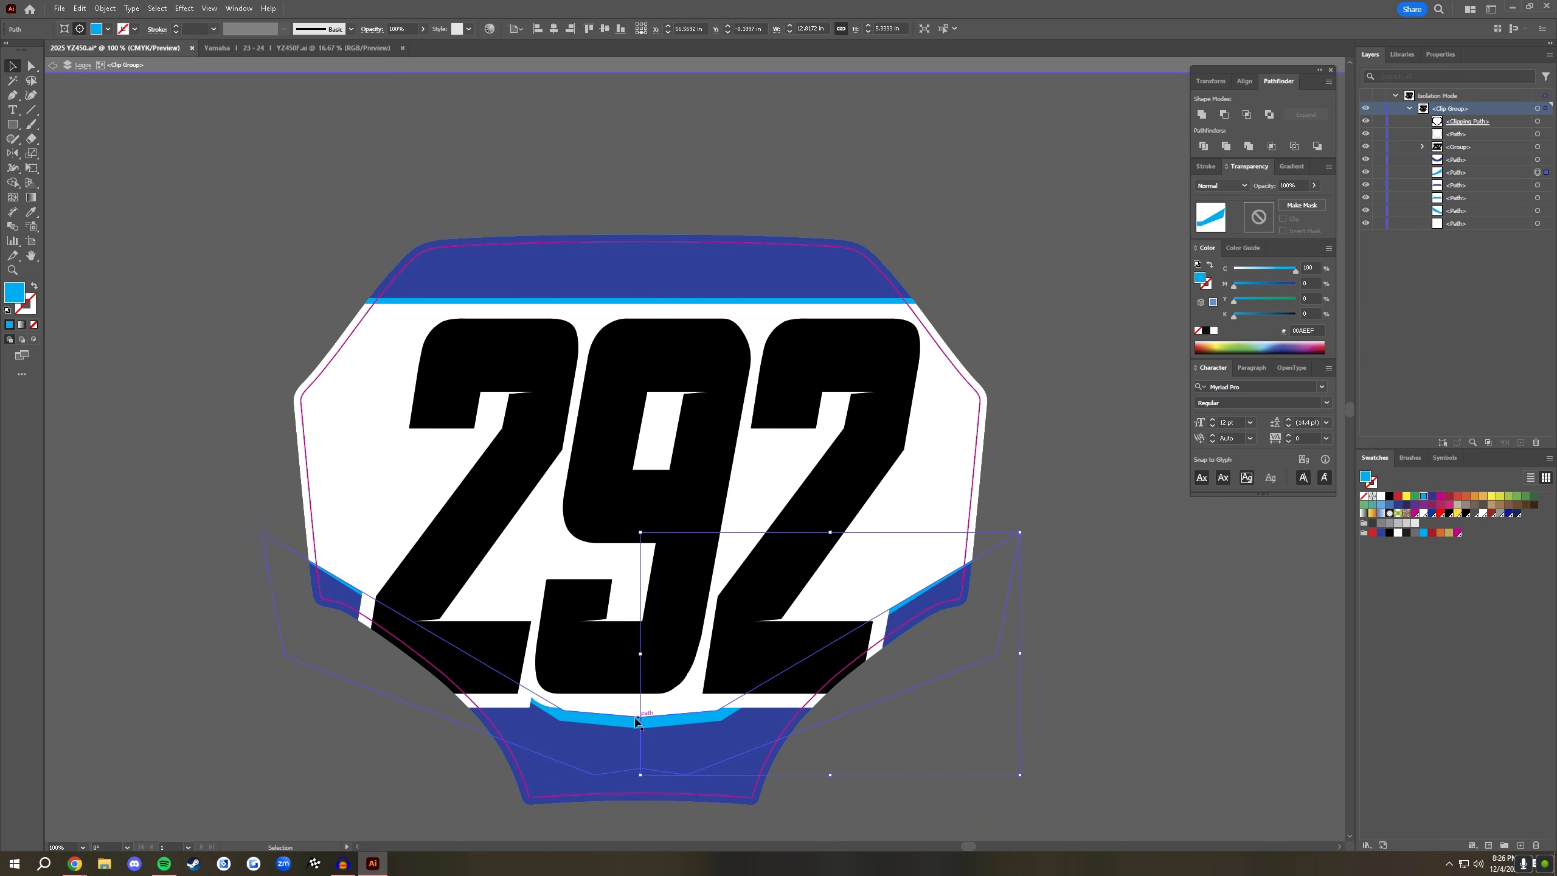
left_click(607, 721, "shift")
left_click(1200, 115)
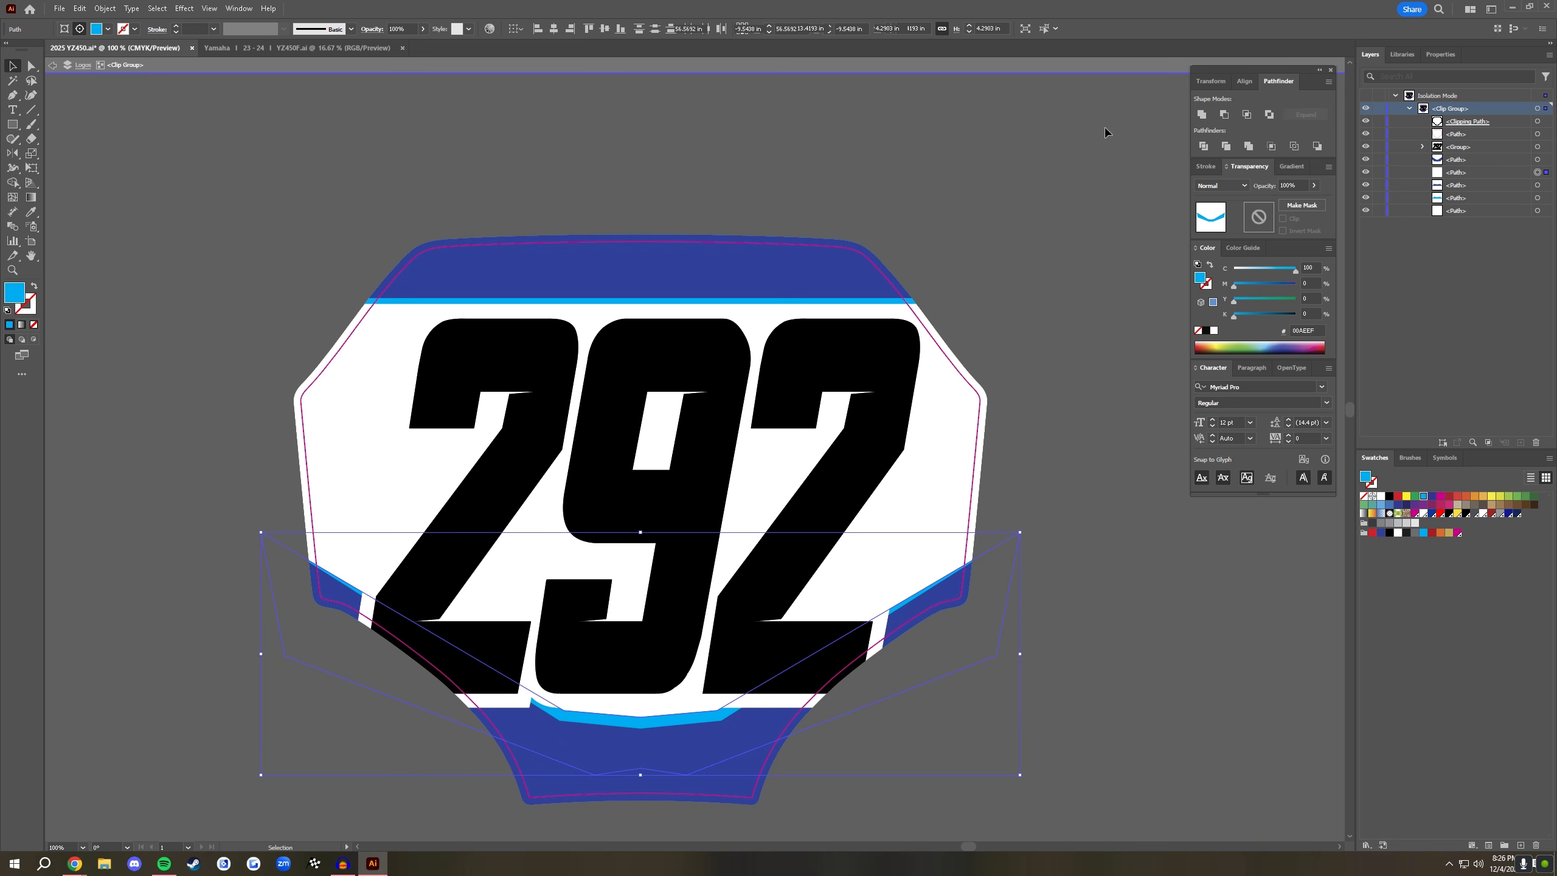
left_click(980, 146)
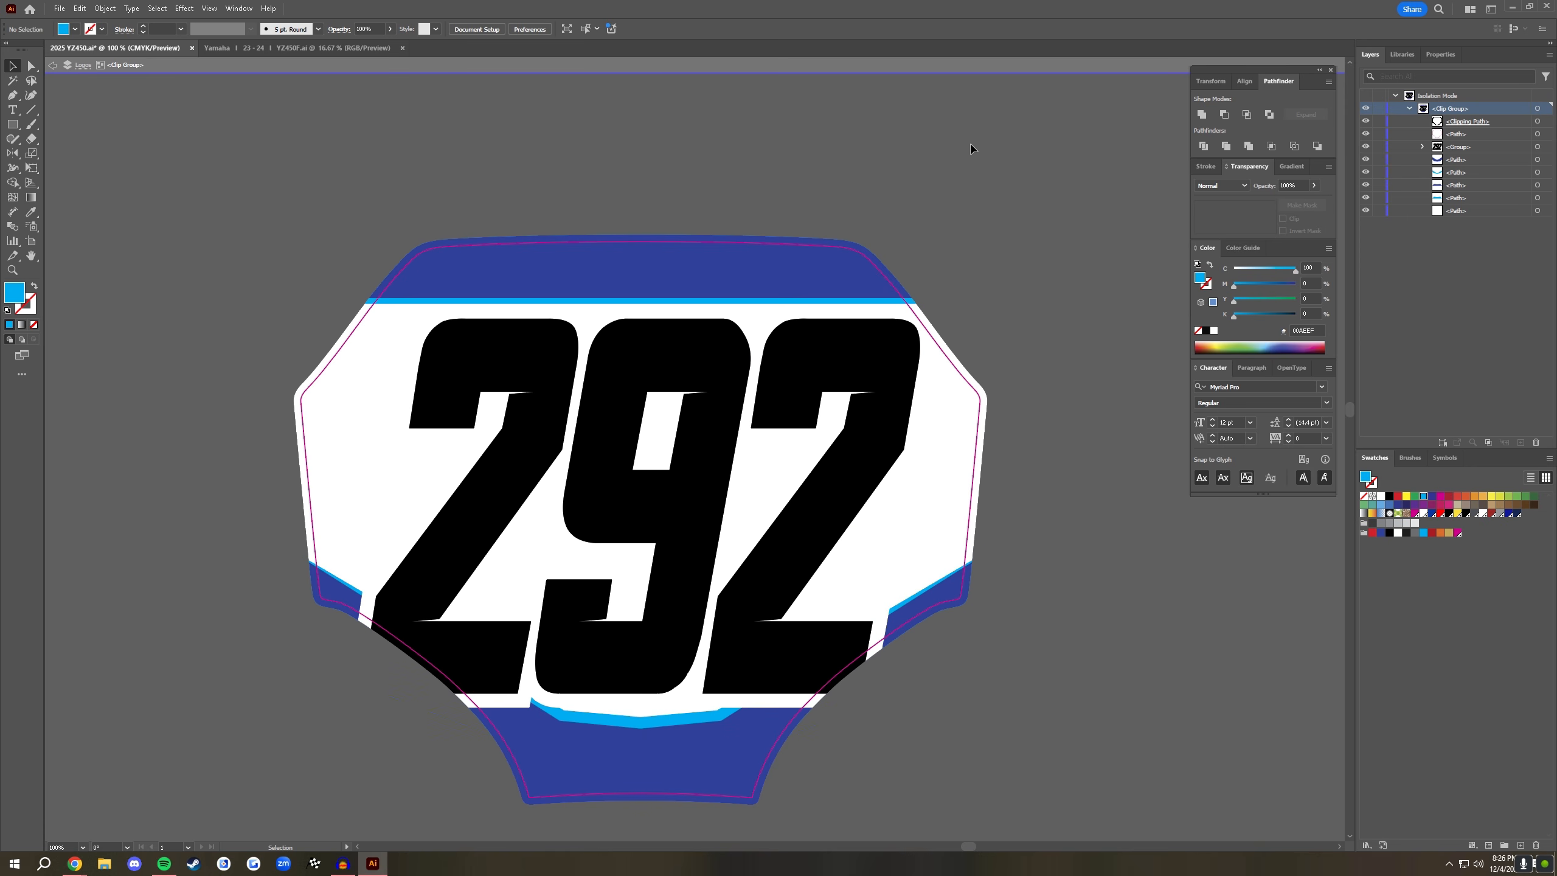
- Leave the front number plate's clip group and return to the full document
key("ctrl+minus")
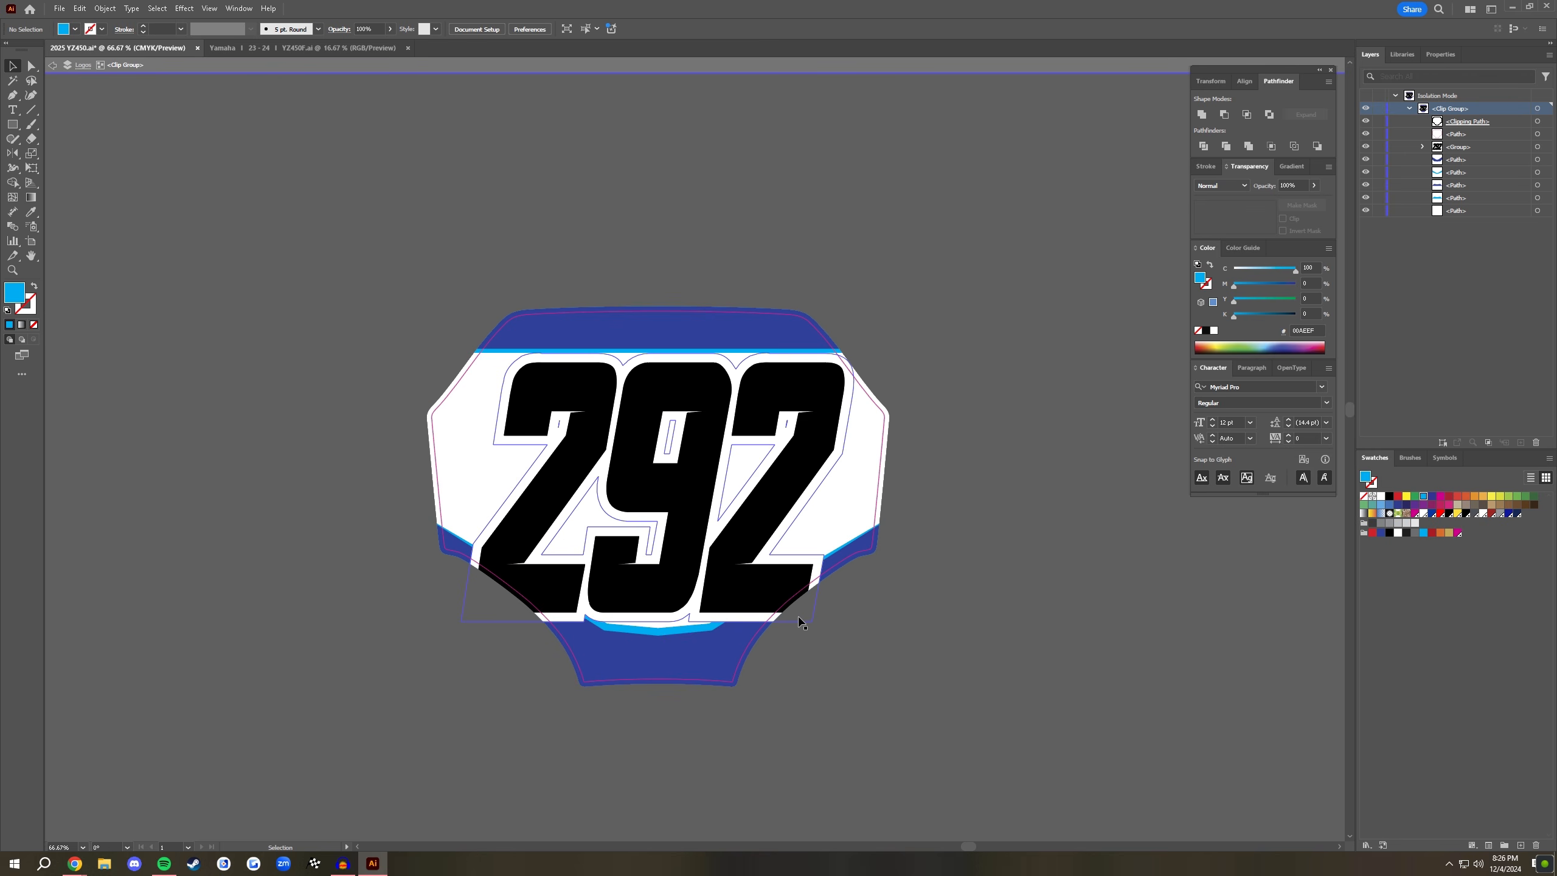
key("ctrl+minus")
key("ctrl+minus")
key("ctrl+minus")
key("ctrl+minus")
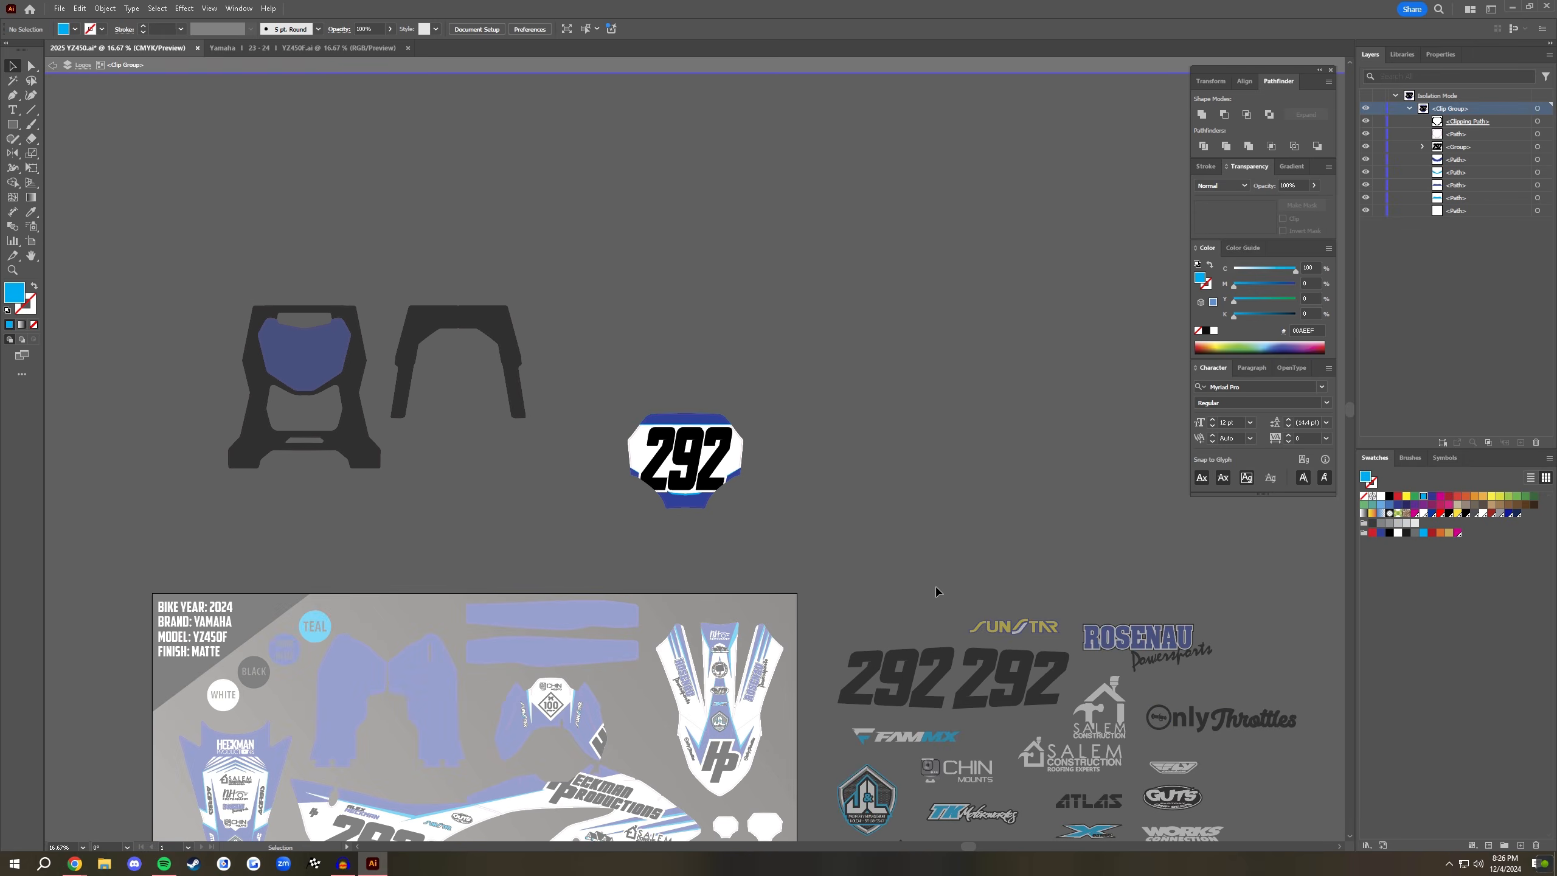
double_click(936, 592)
- Examine the finished kit layout, closing in on the sponsor logos of the rear fender graphic
left_click_drag(682, 743, 854, 422)
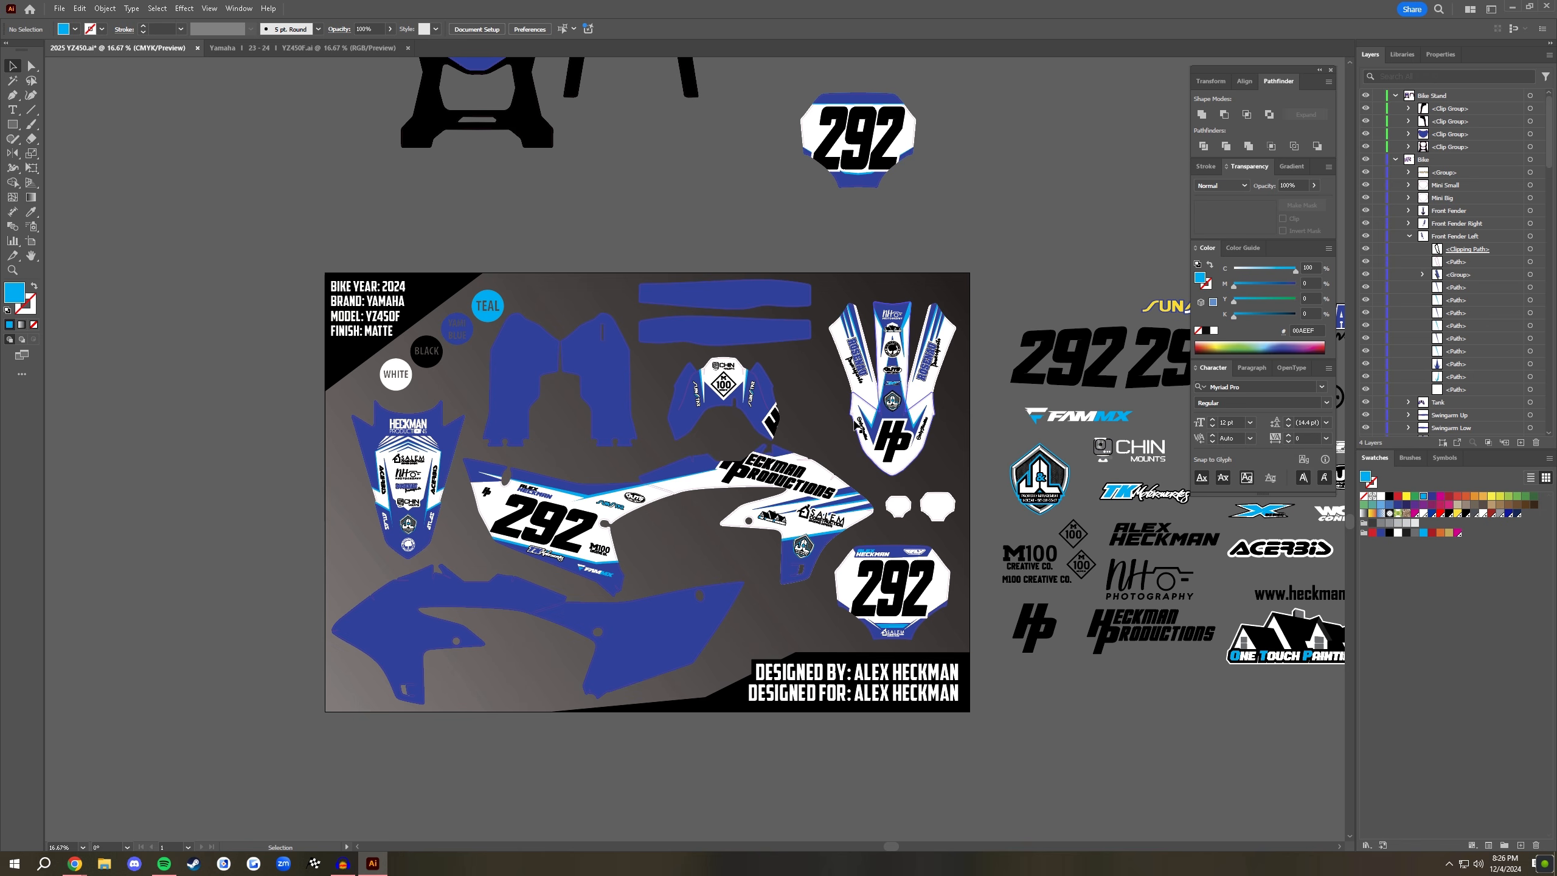
key("ctrl+plus")
left_click_drag(710, 625, 729, 508)
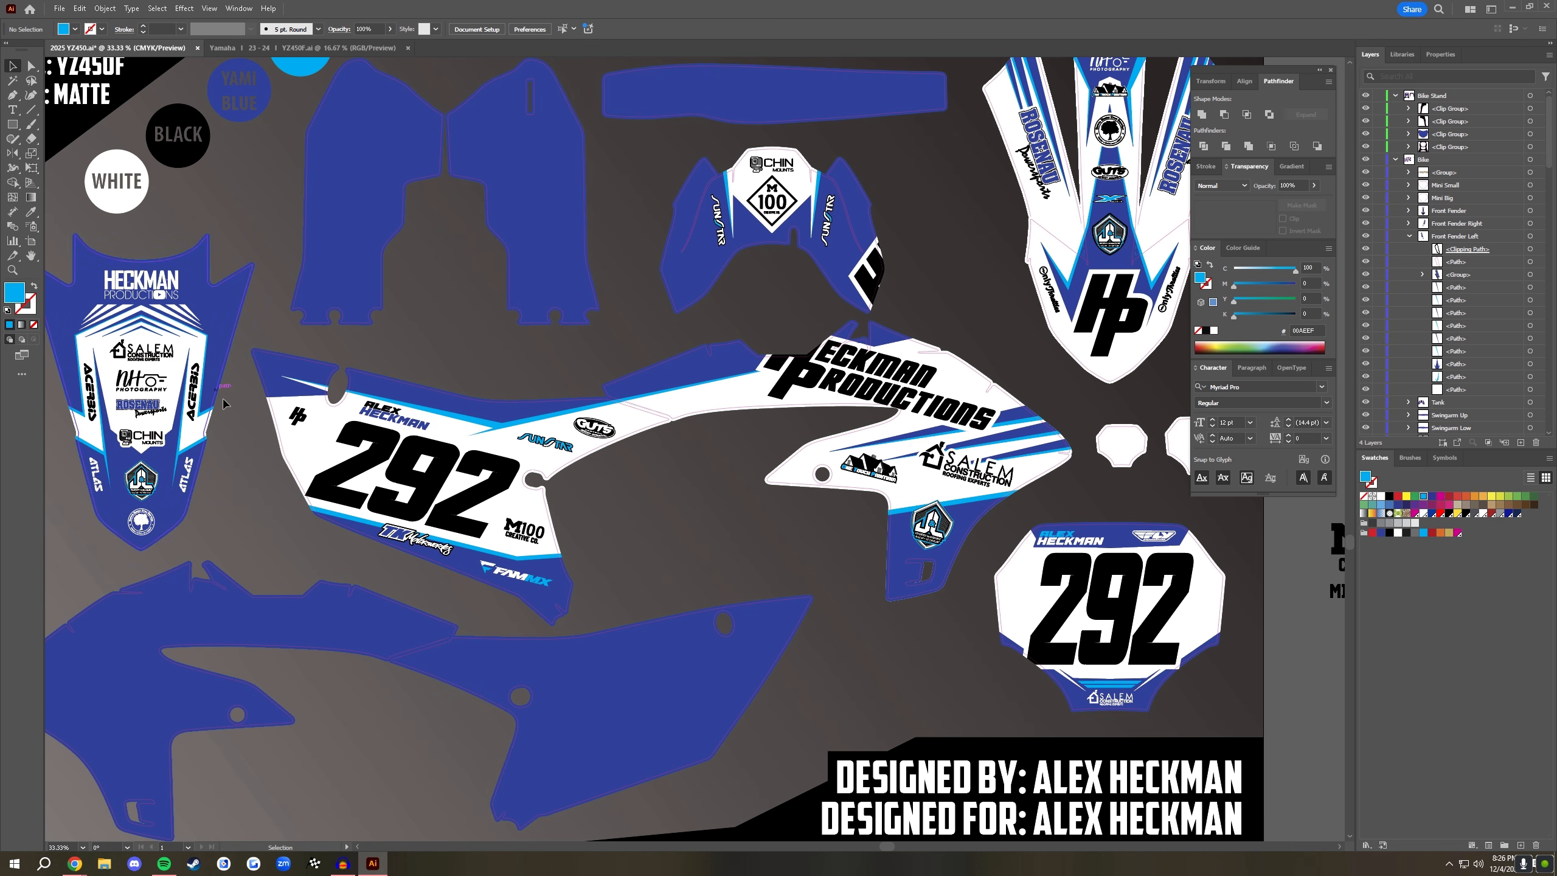
left_click_drag(208, 417, 400, 400)
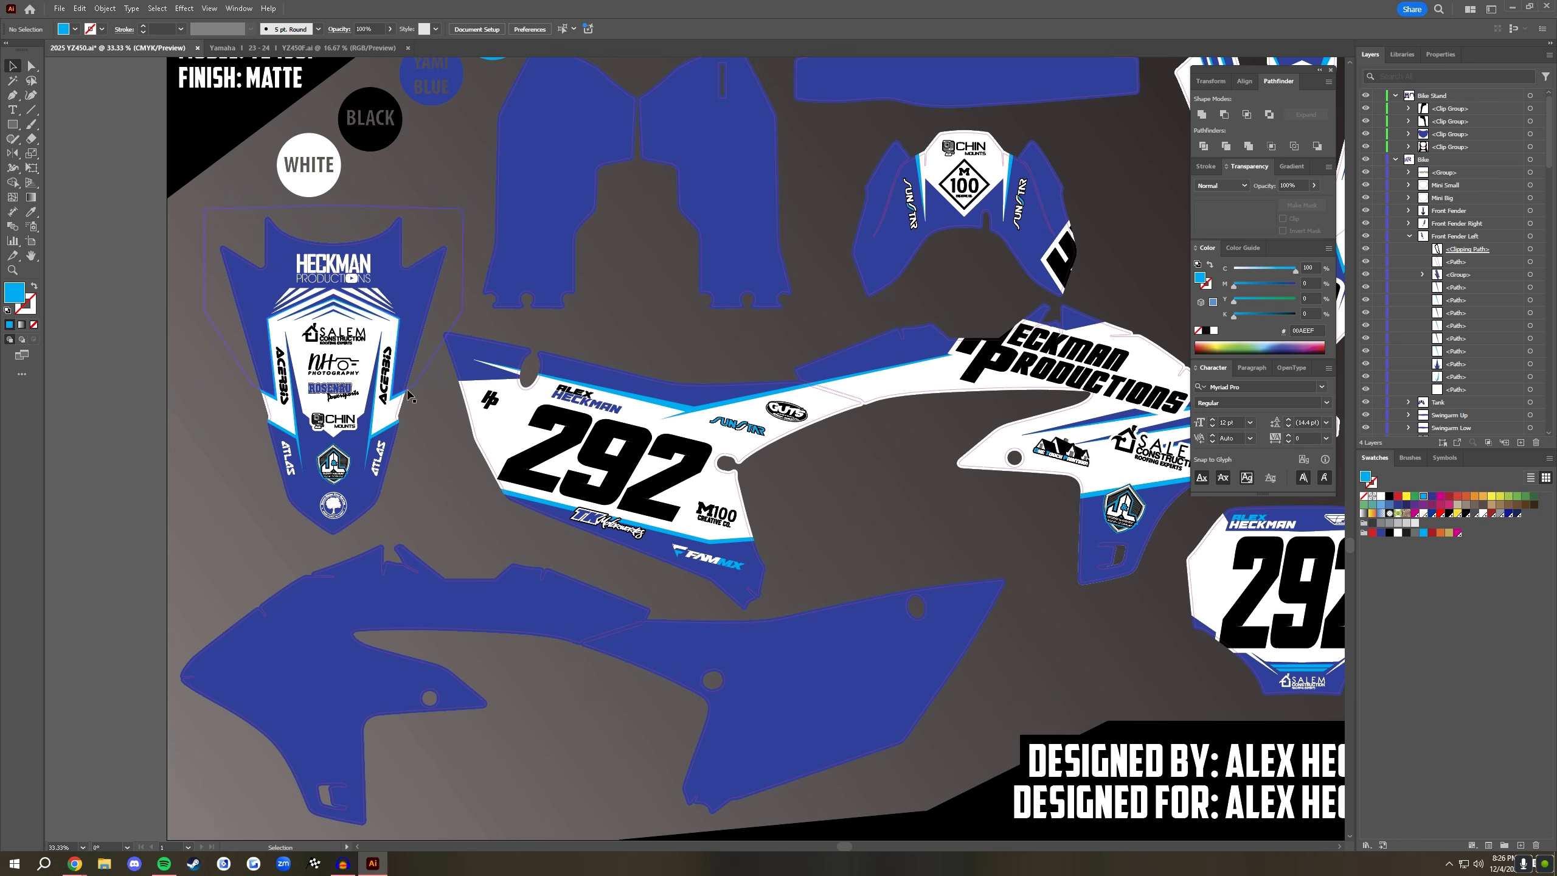
left_click_drag(459, 412, 826, 420)
key("ctrl+equal")
key("ctrl+equal")
key("ctrl+equal")
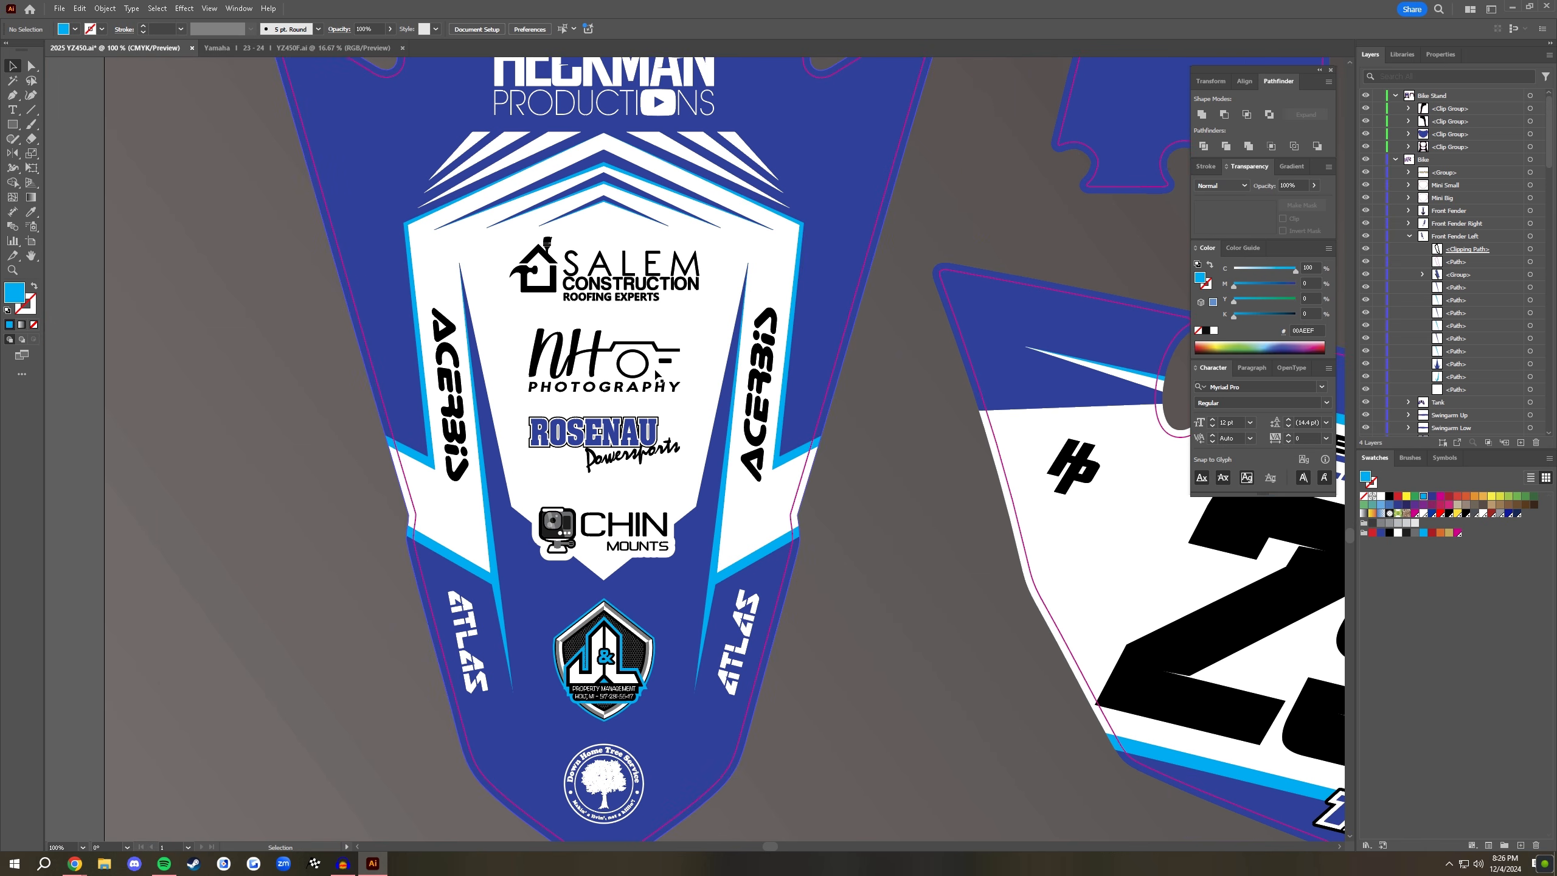
- Try enlarging the NH Photography and Salem Construction logos from their centres inside the Rear Fender group
double_click(647, 367)
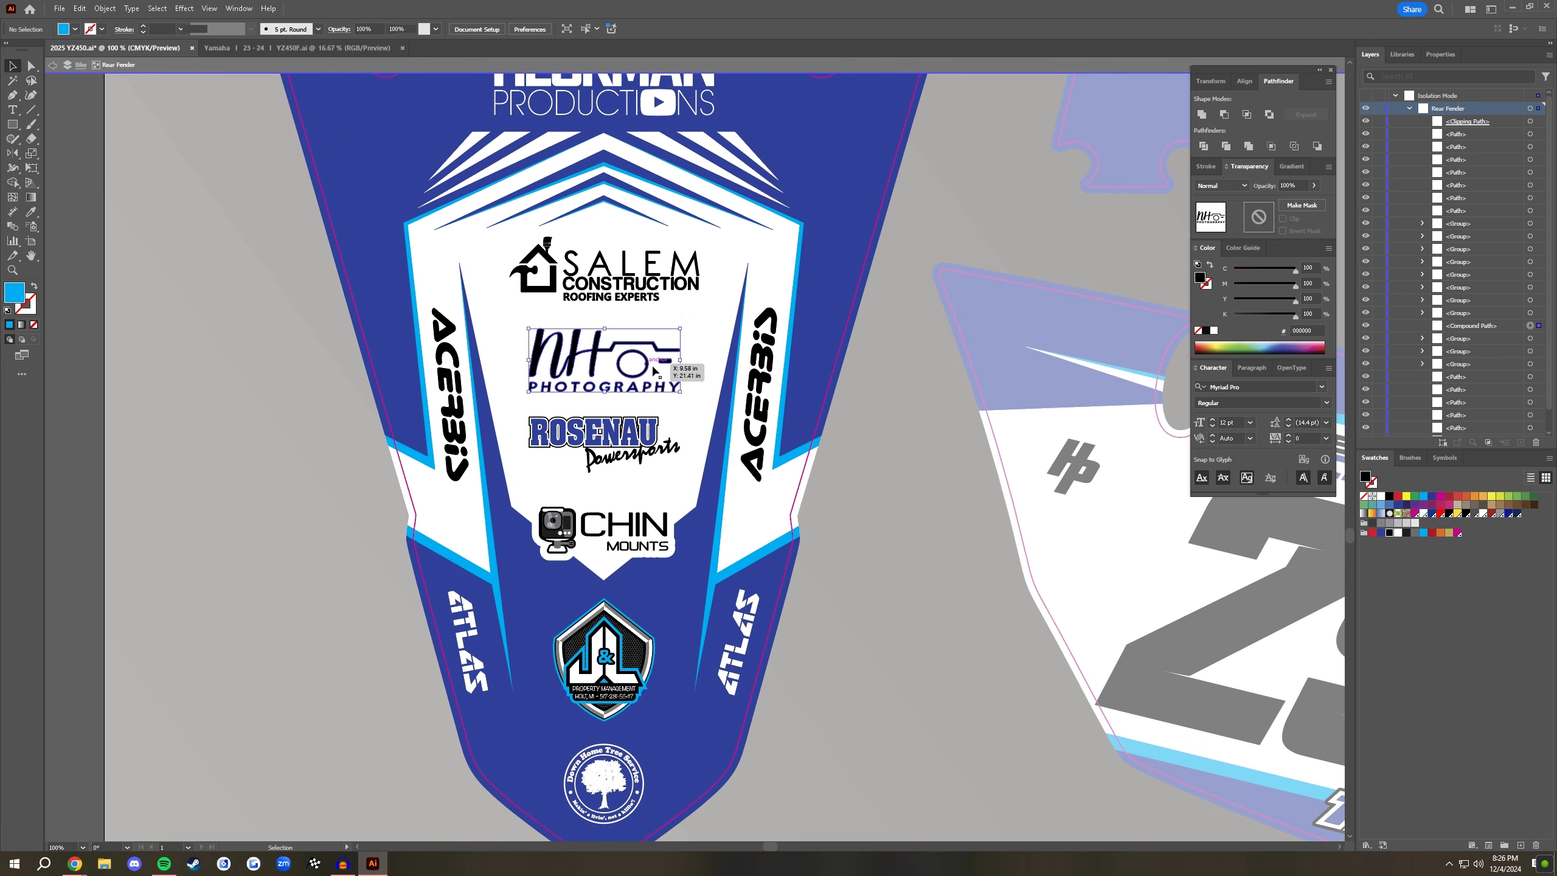
left_click(648, 366)
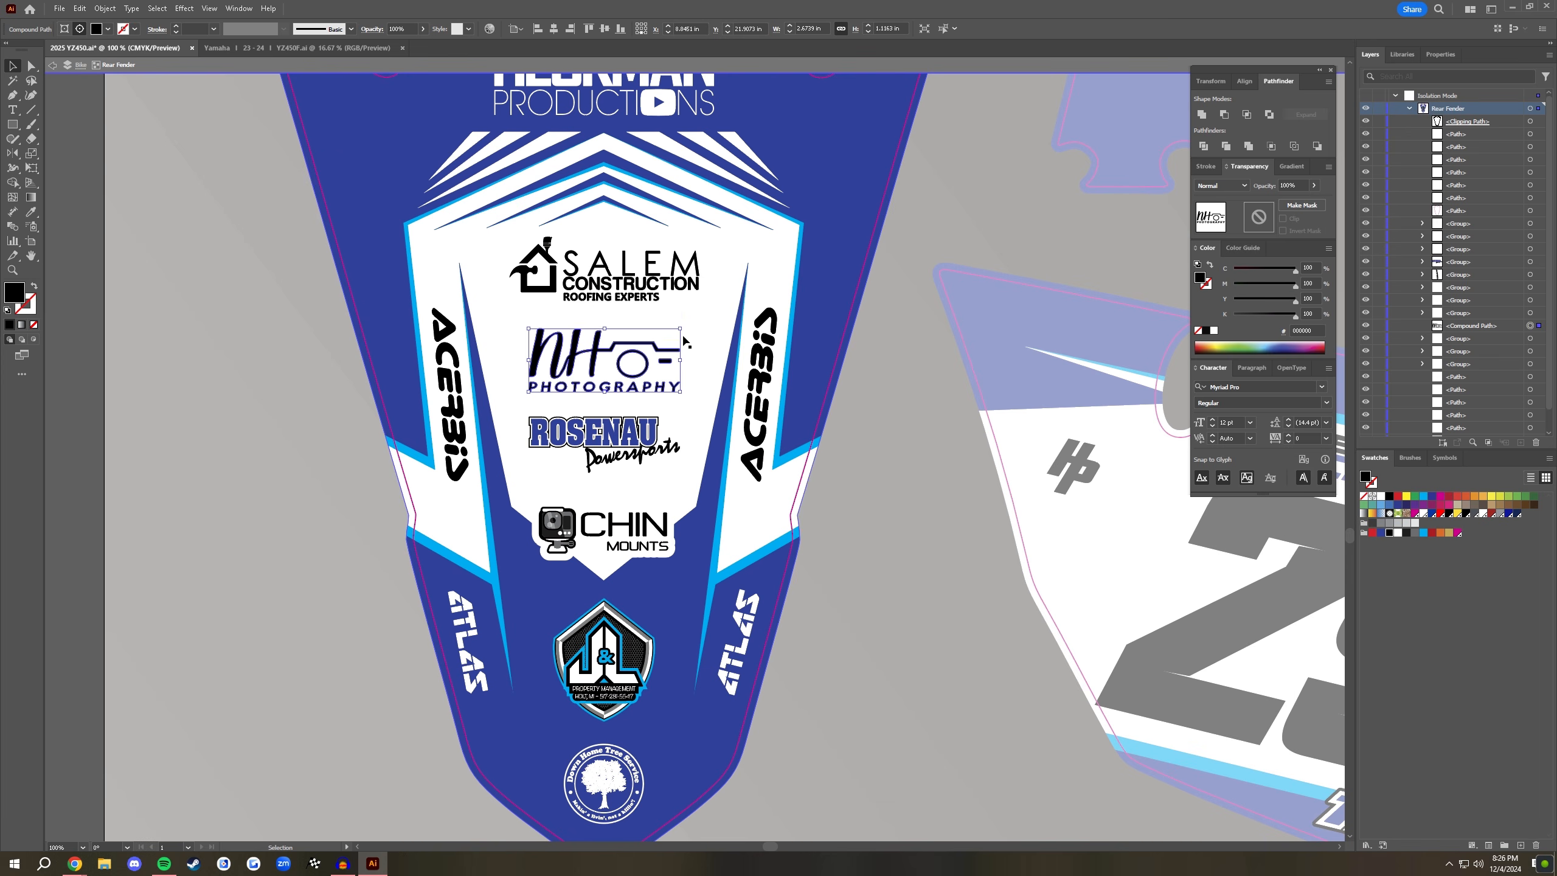
mouse_move(681, 330)
left_mouse_down()
mouse_move(718, 311)
mouse_move(706, 318)
left_mouse_up()
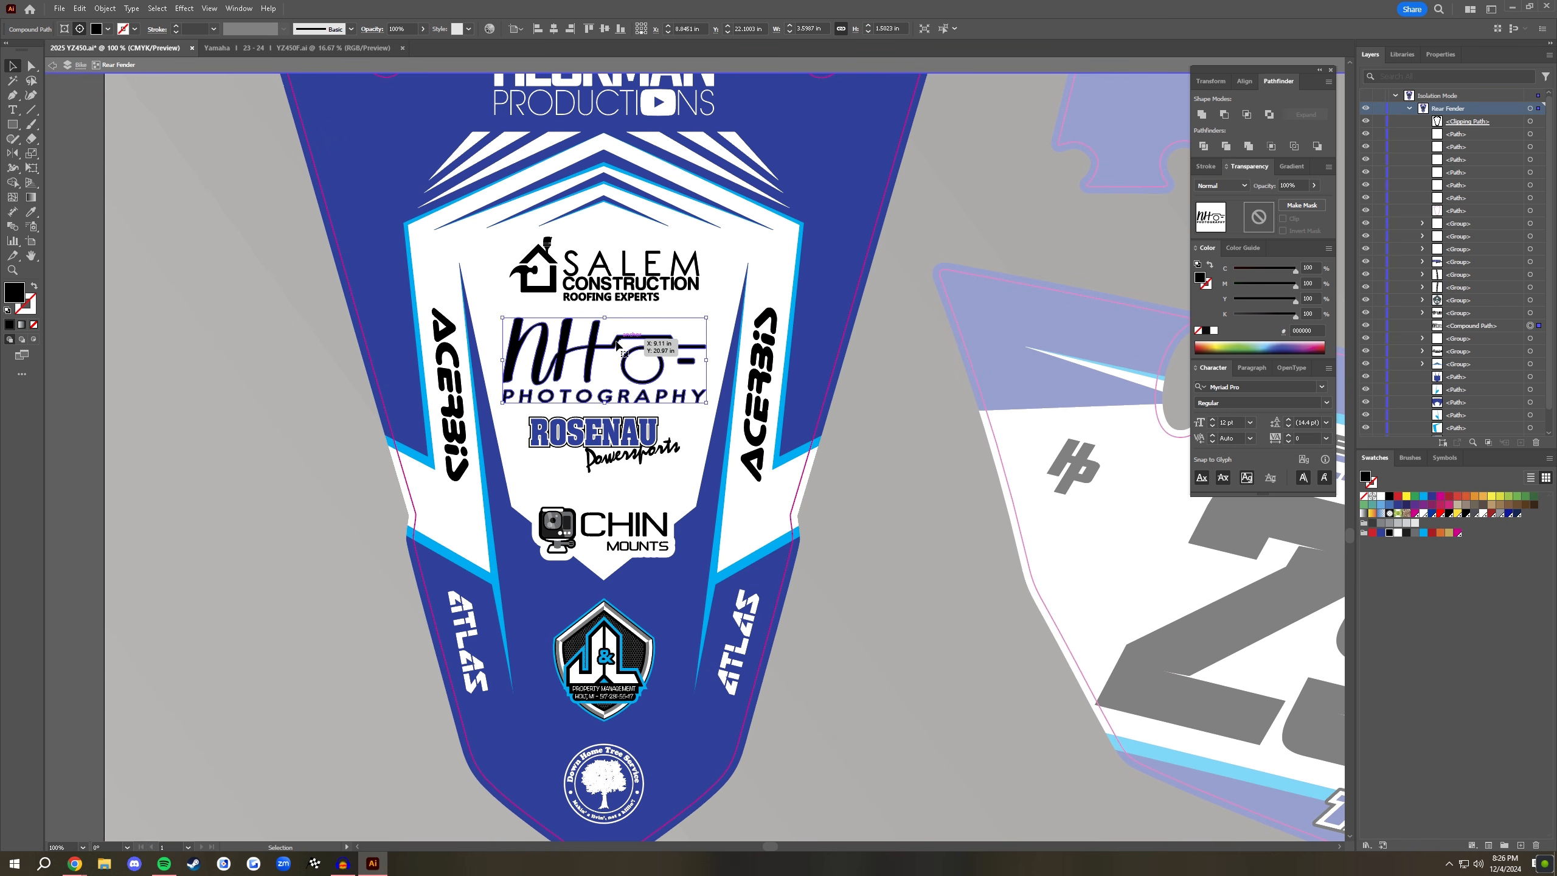
left_click(686, 267)
left_click_drag(700, 237, 744, 219)
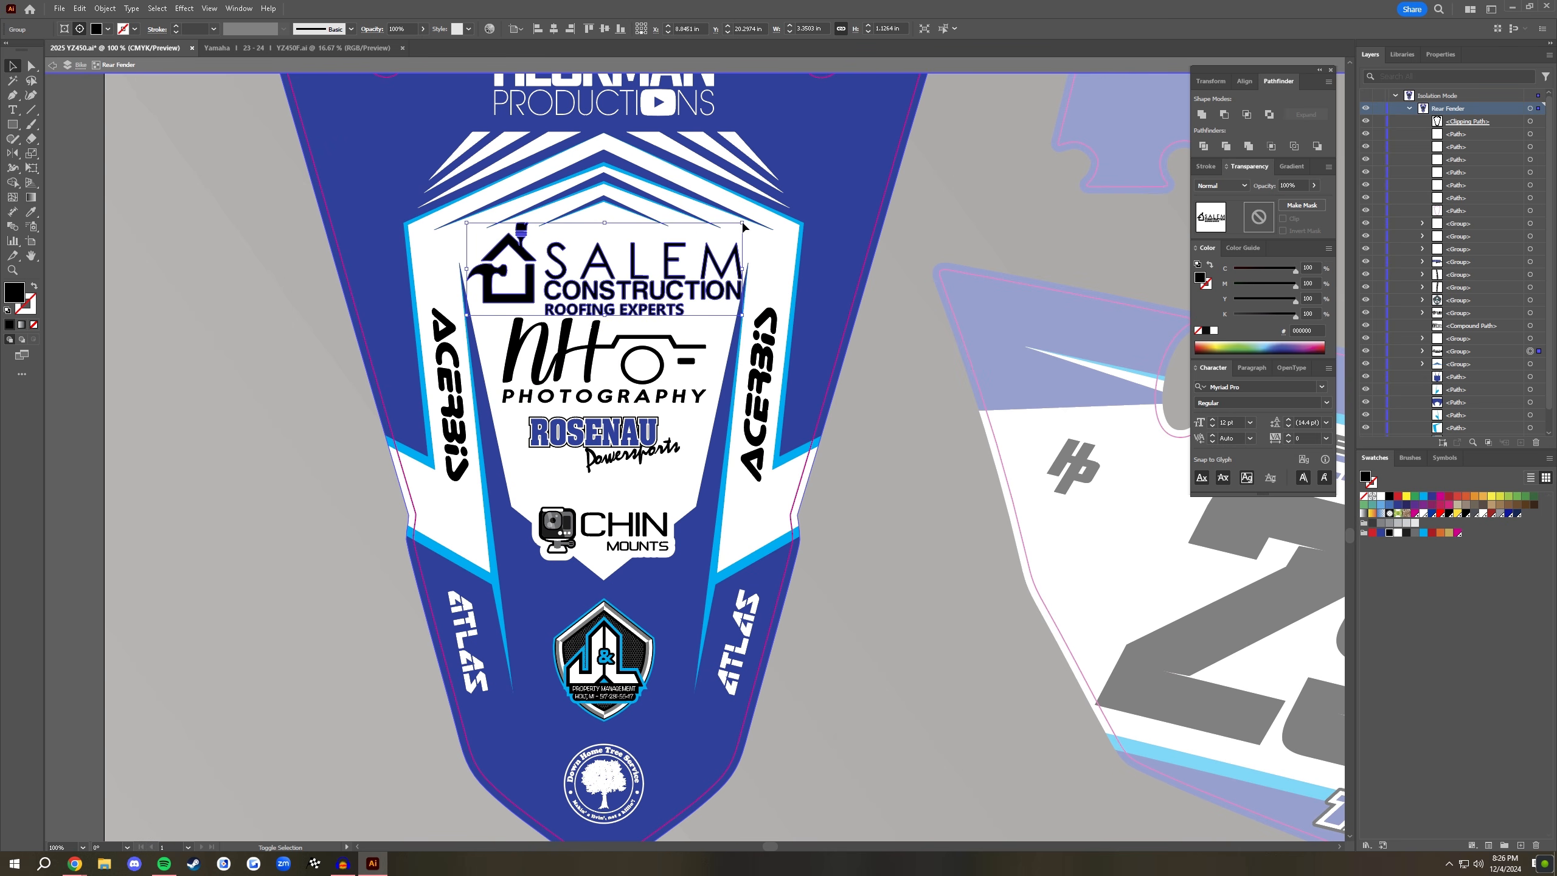
left_click(885, 390)
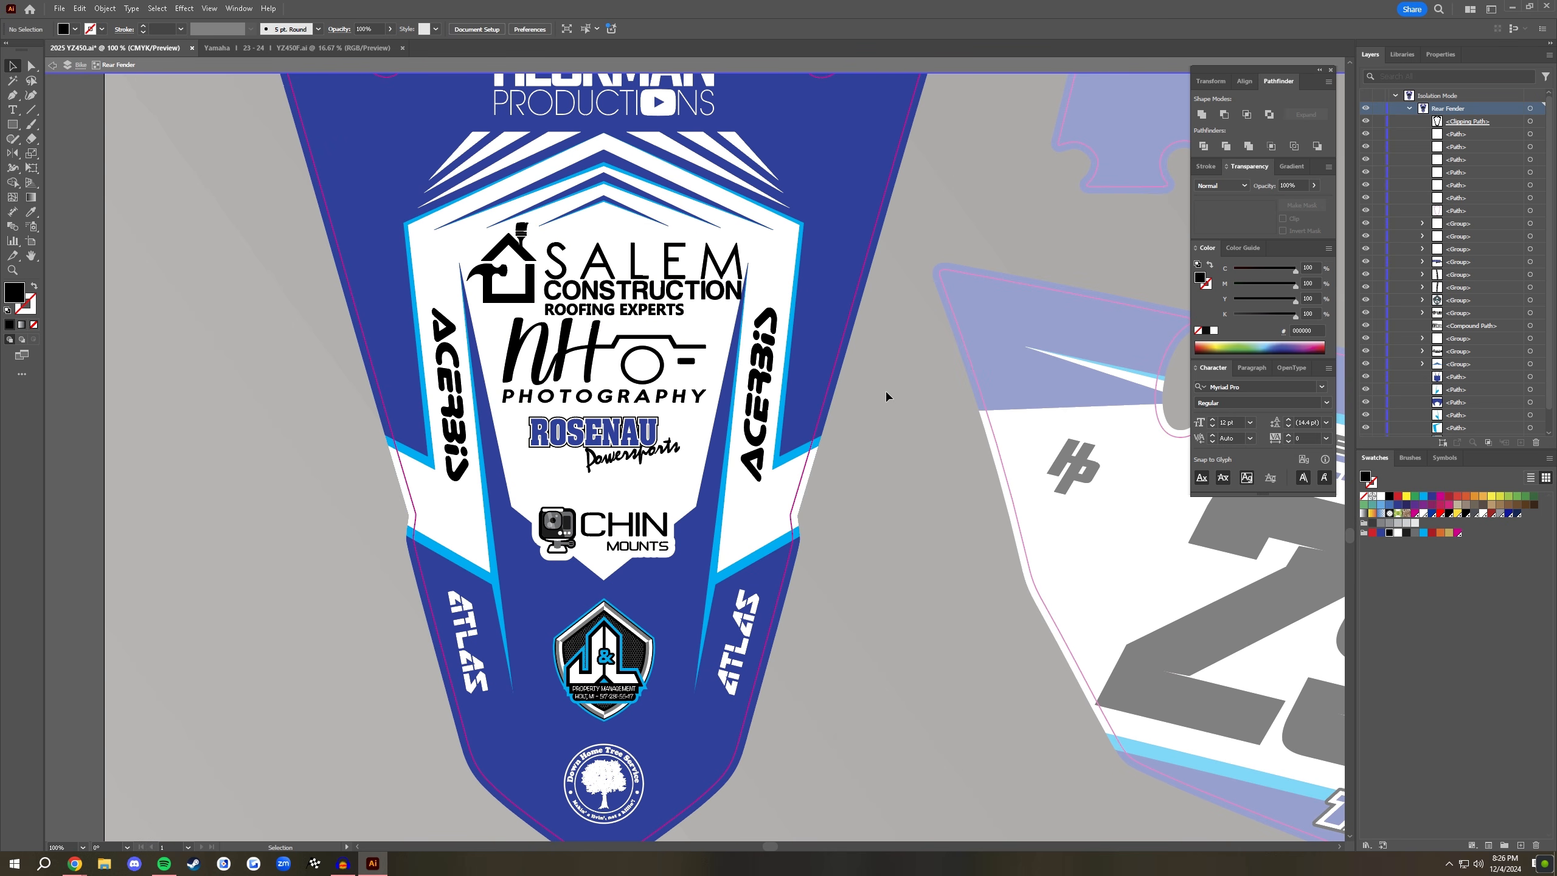
- Undo both logo enlargements and leave the Rear Fender group
key("ctrl+z")
key("ctrl+z")
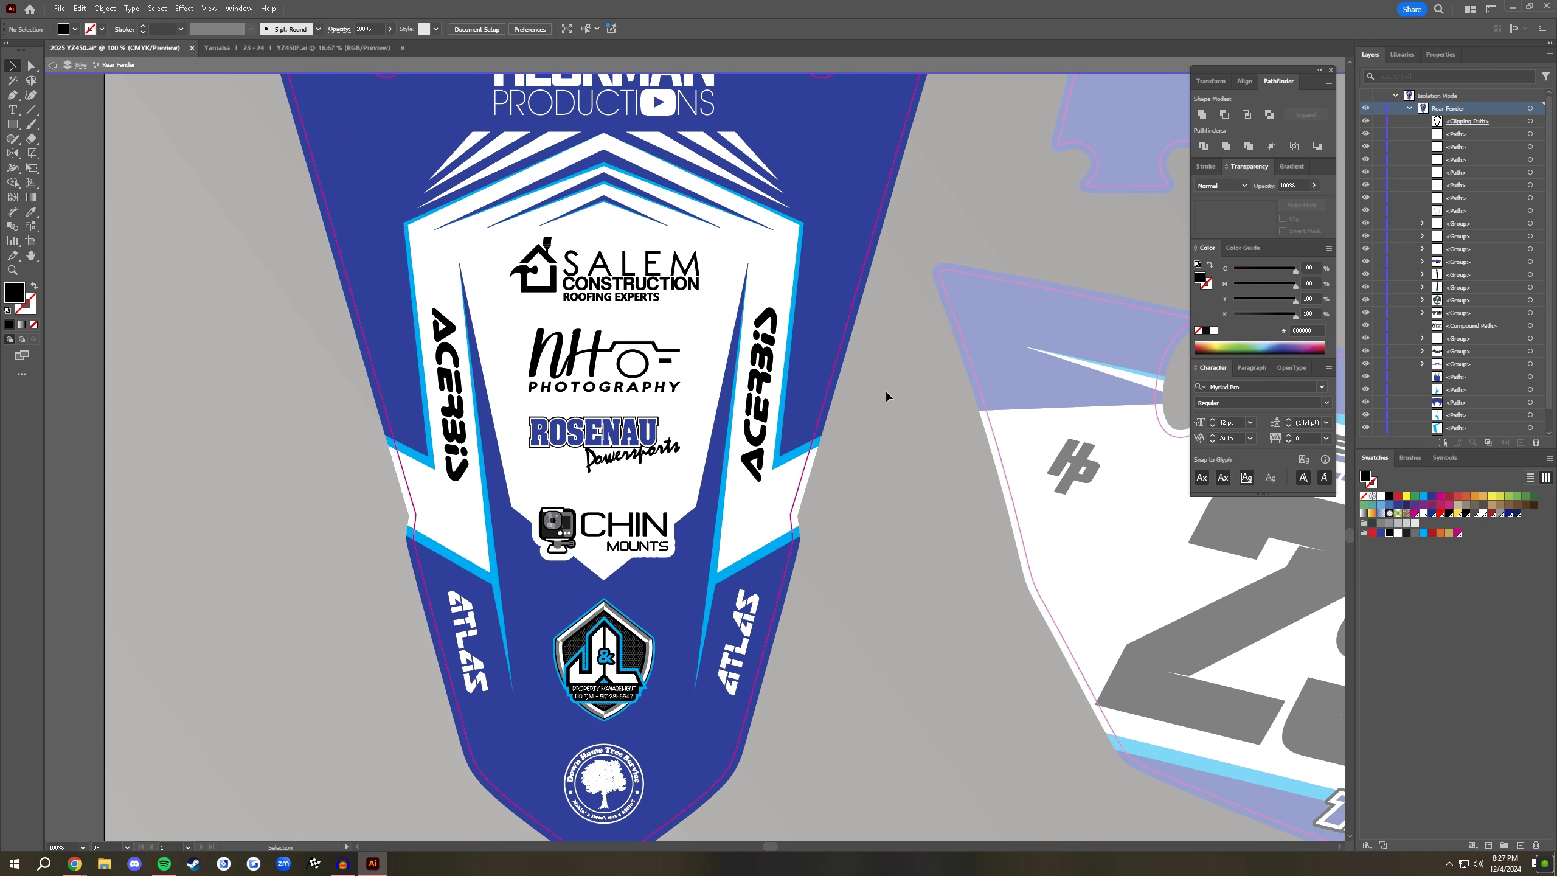
key("ctrl+minus")
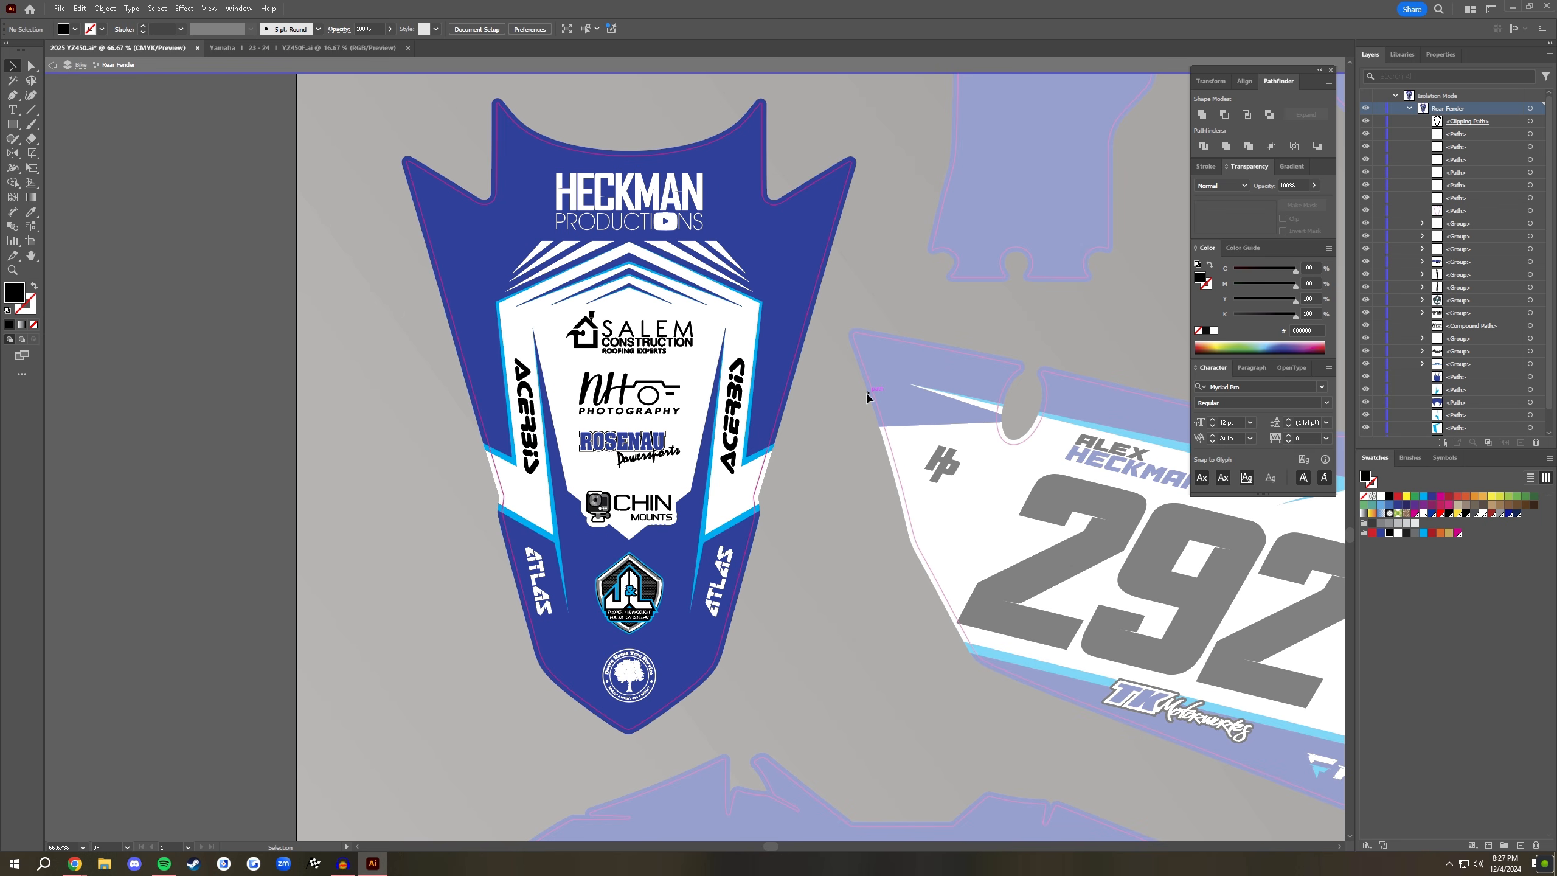
double_click(866, 397)
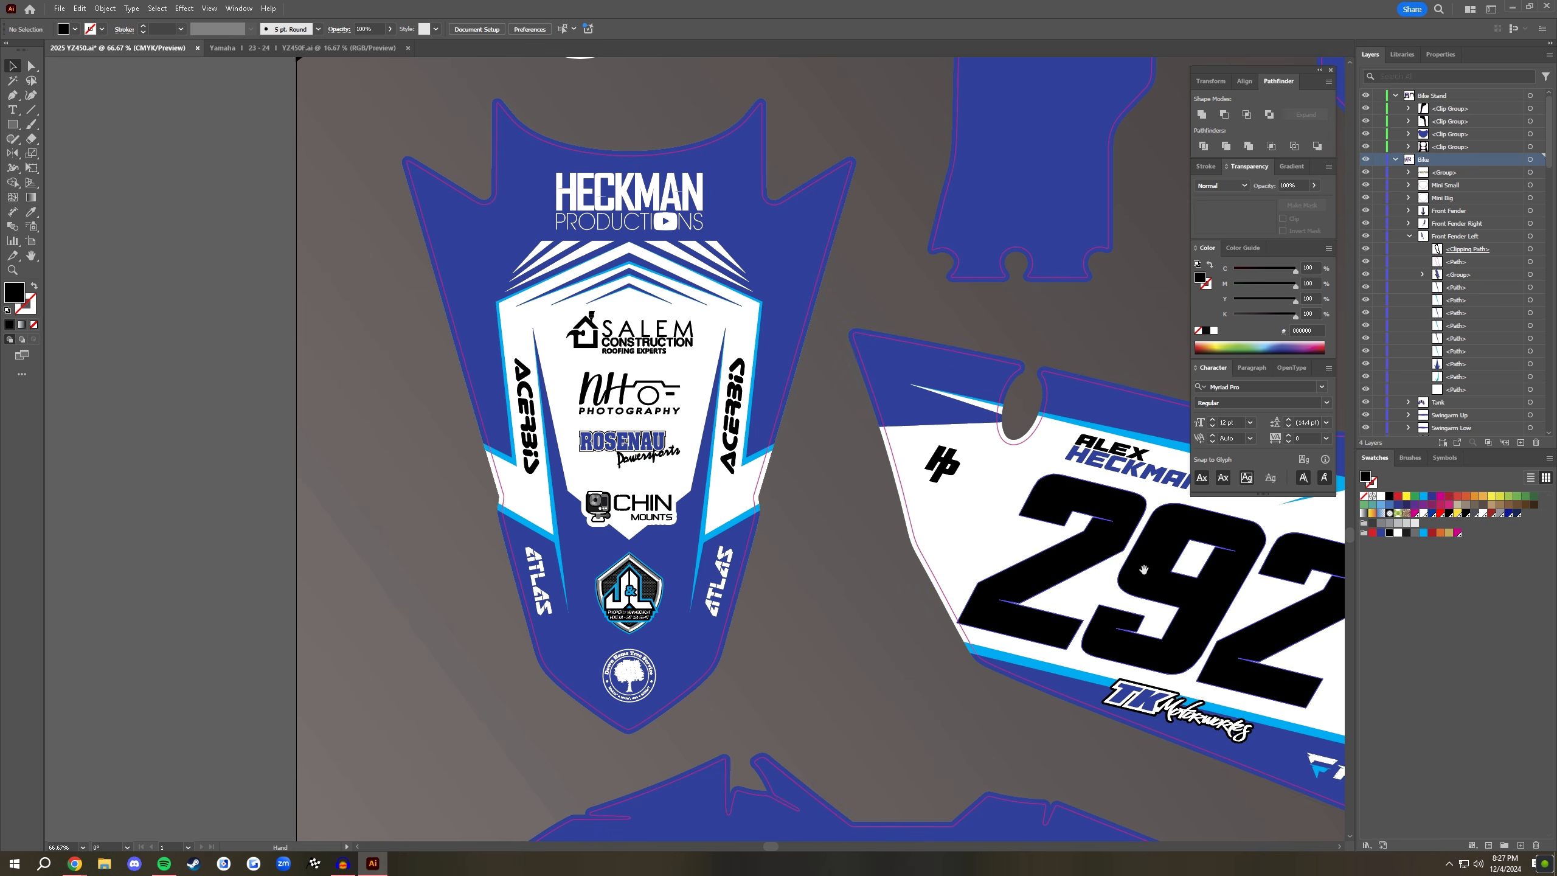
- Examine the logo placement and stripe layout on the side, shroud and front number plate graphics
left_click_drag(1144, 569, 511, 429)
left_click_drag(889, 501, 253, 450)
left_click_drag(802, 498, 531, 488)
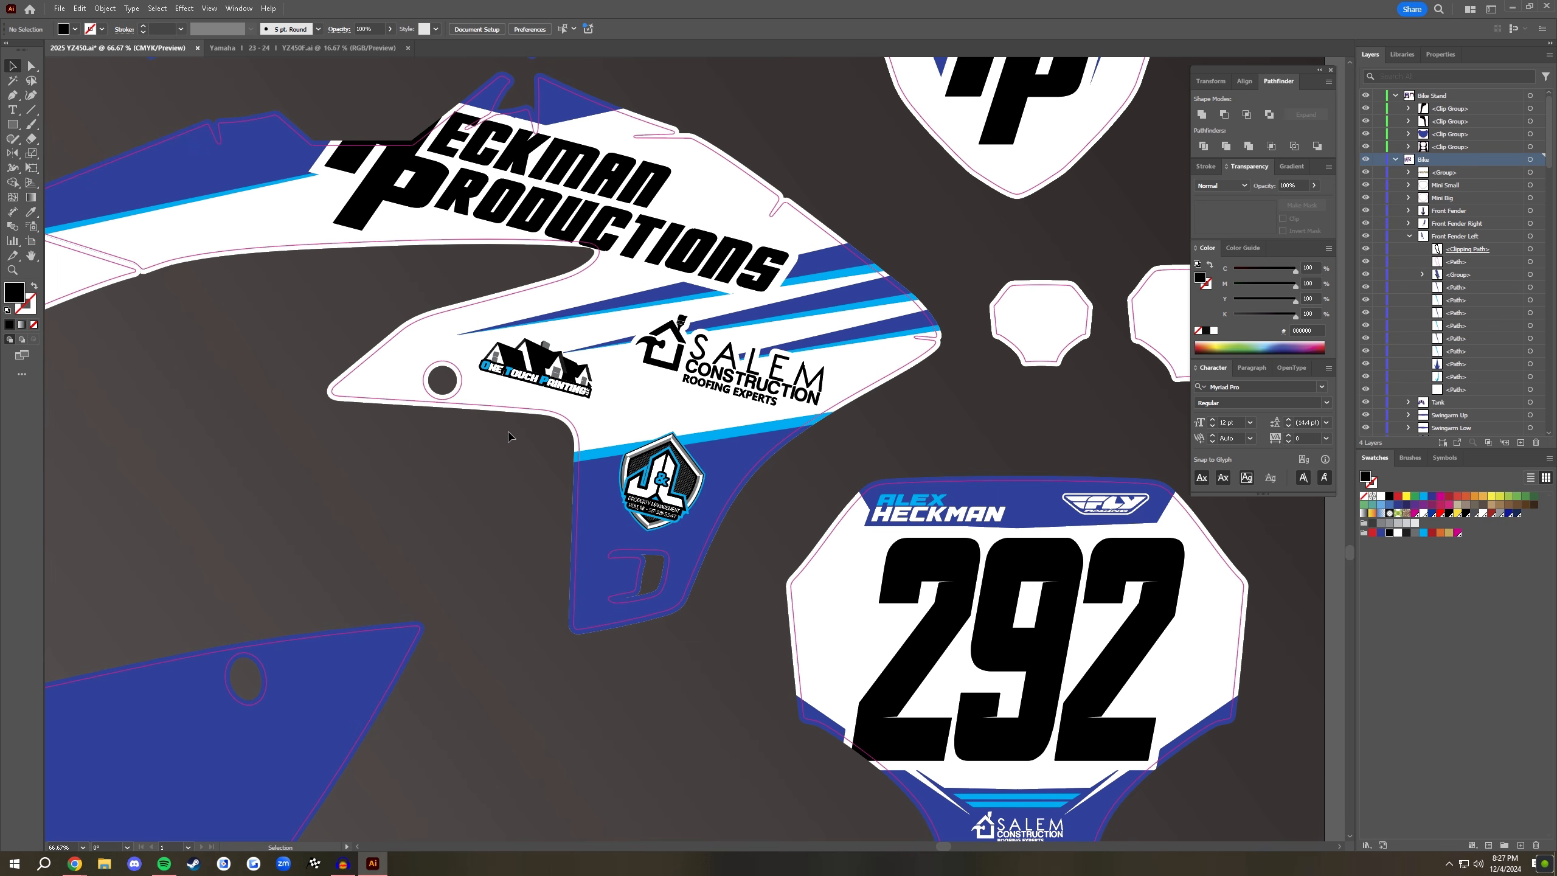
left_click_drag(625, 411, 679, 511)
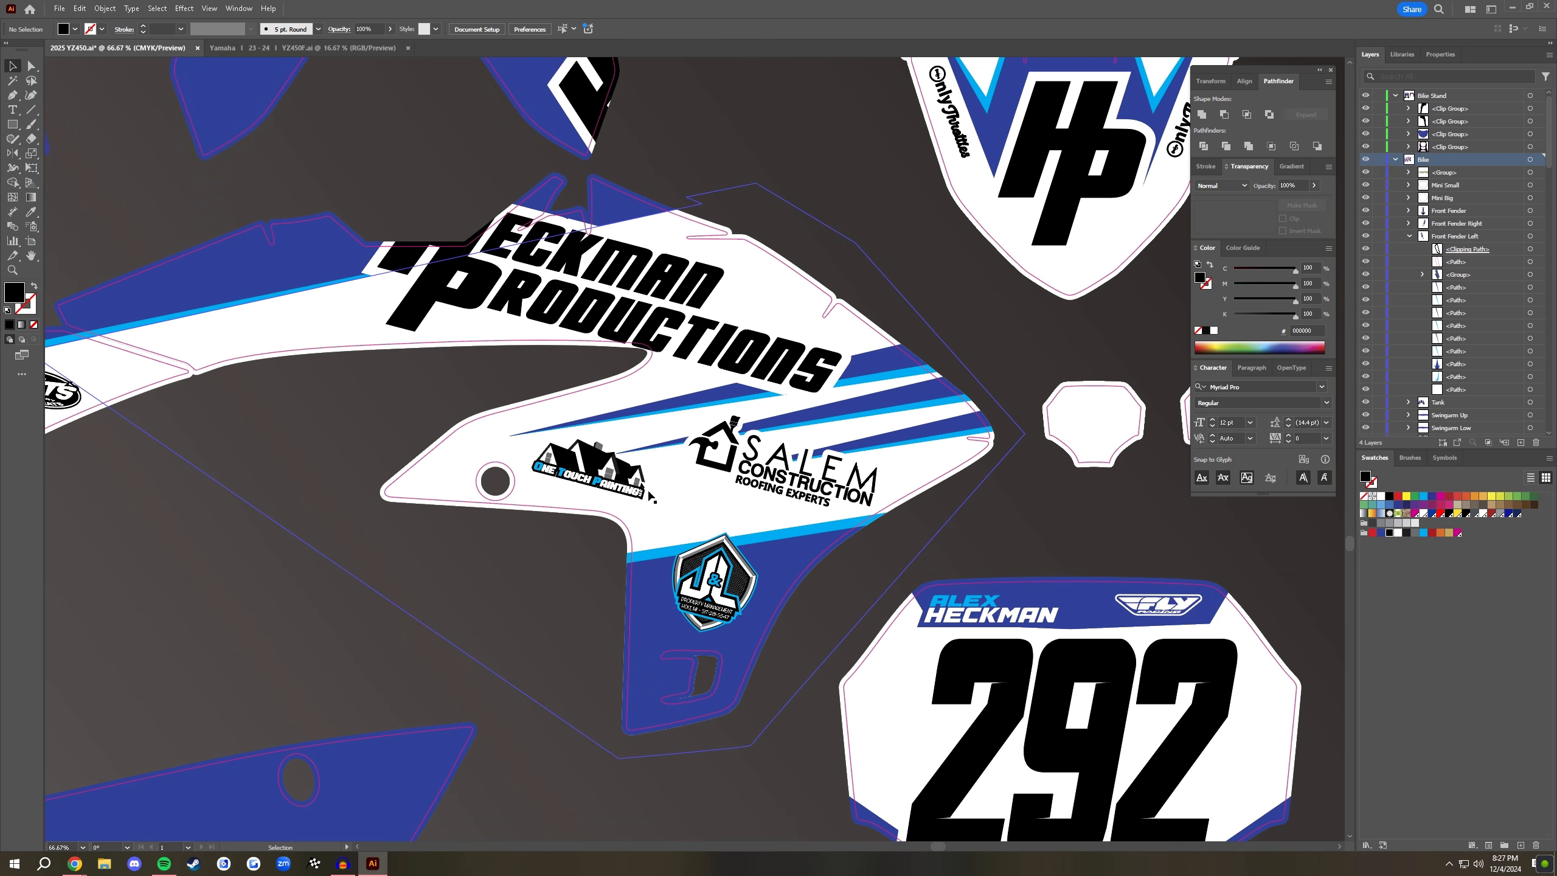
left_click_drag(714, 188, 769, 408)
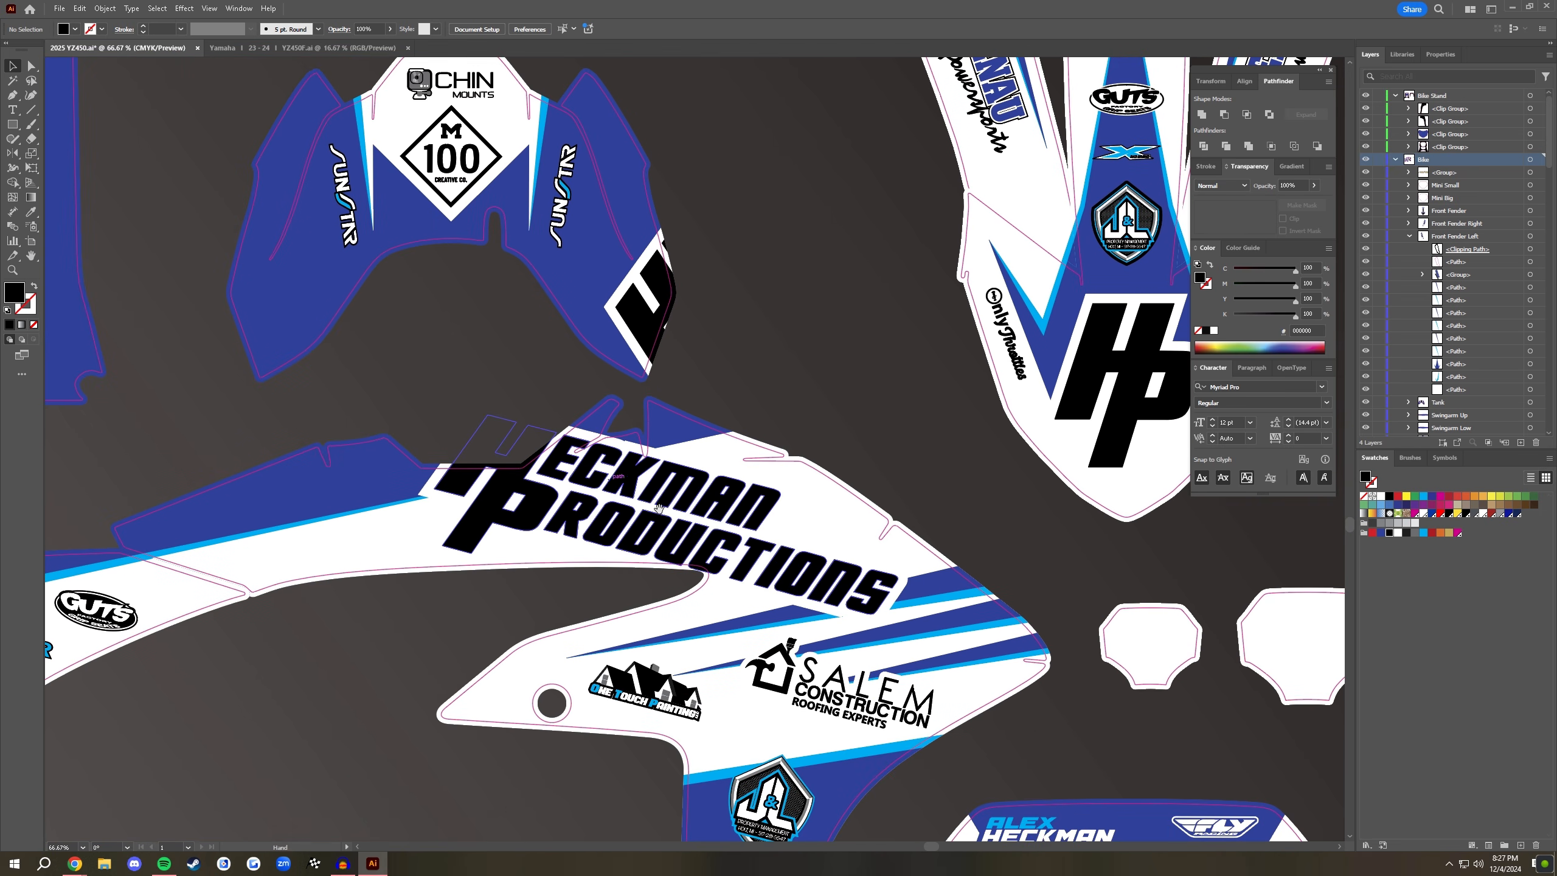
left_click_drag(605, 482, 658, 424)
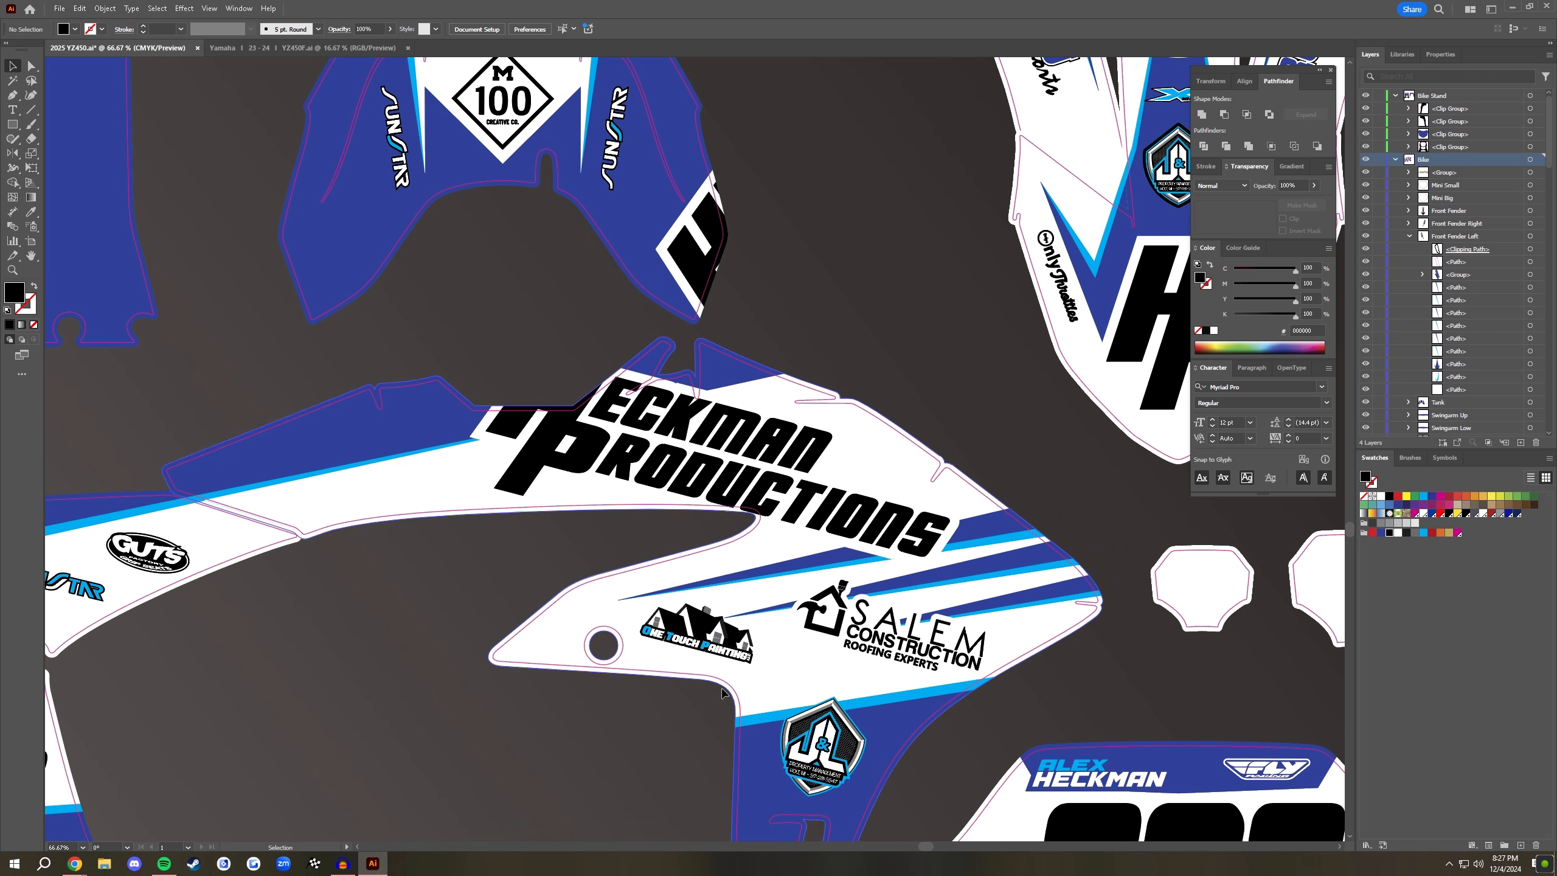
left_click_drag(723, 604, 710, 534)
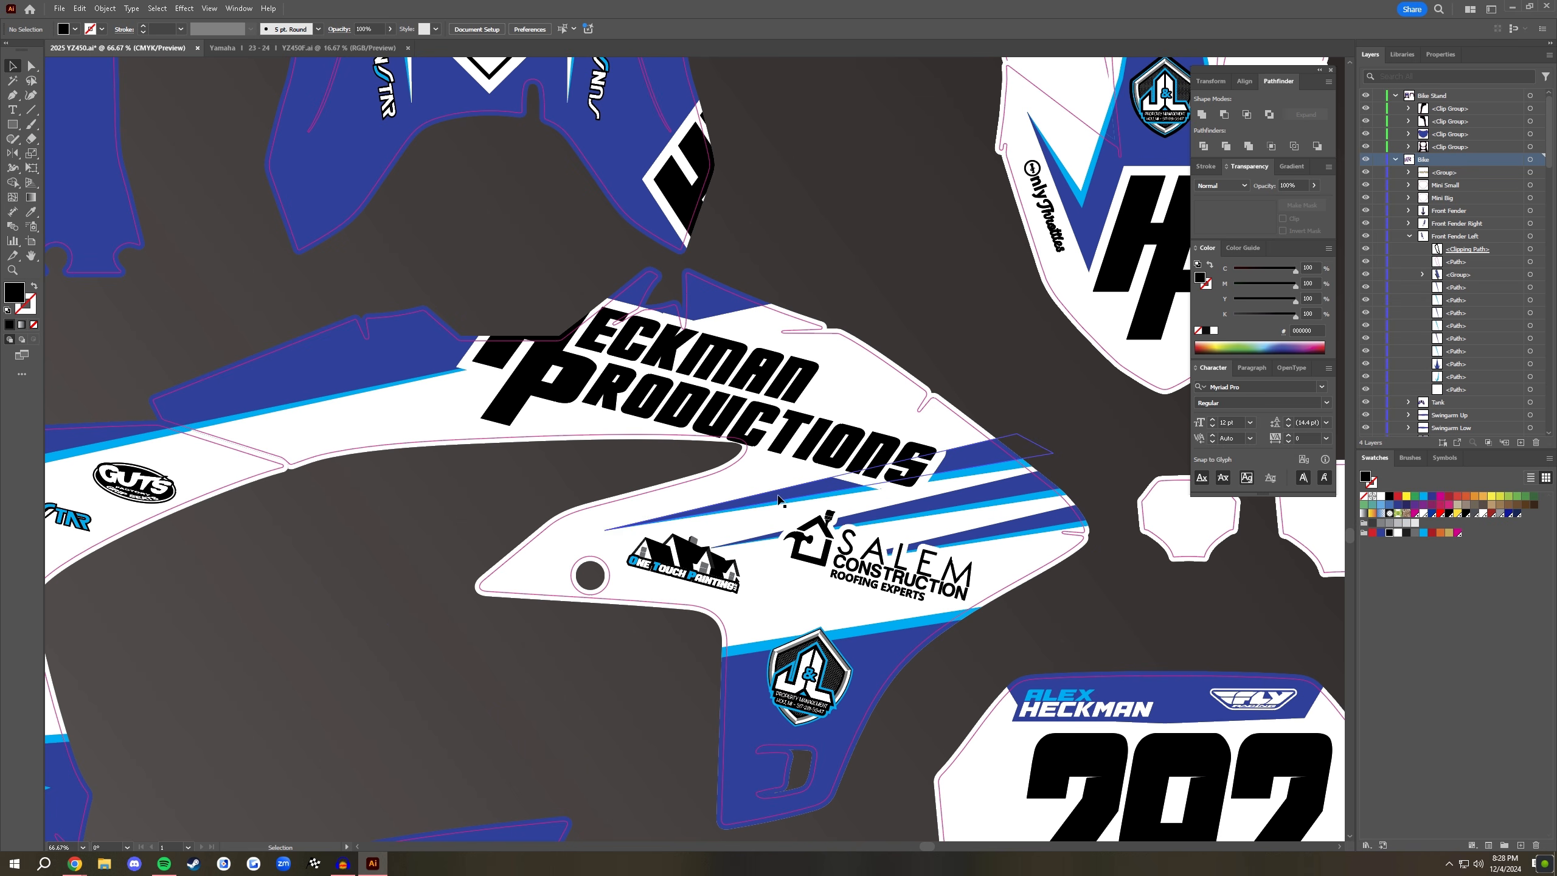
- Examine logo placement across the shroud, number plate and fender graphics in the 2022 Matte Bike & Stickers PDF, and return to the 2025 YZ450 file
left_click_drag(674, 512, 752, 517)
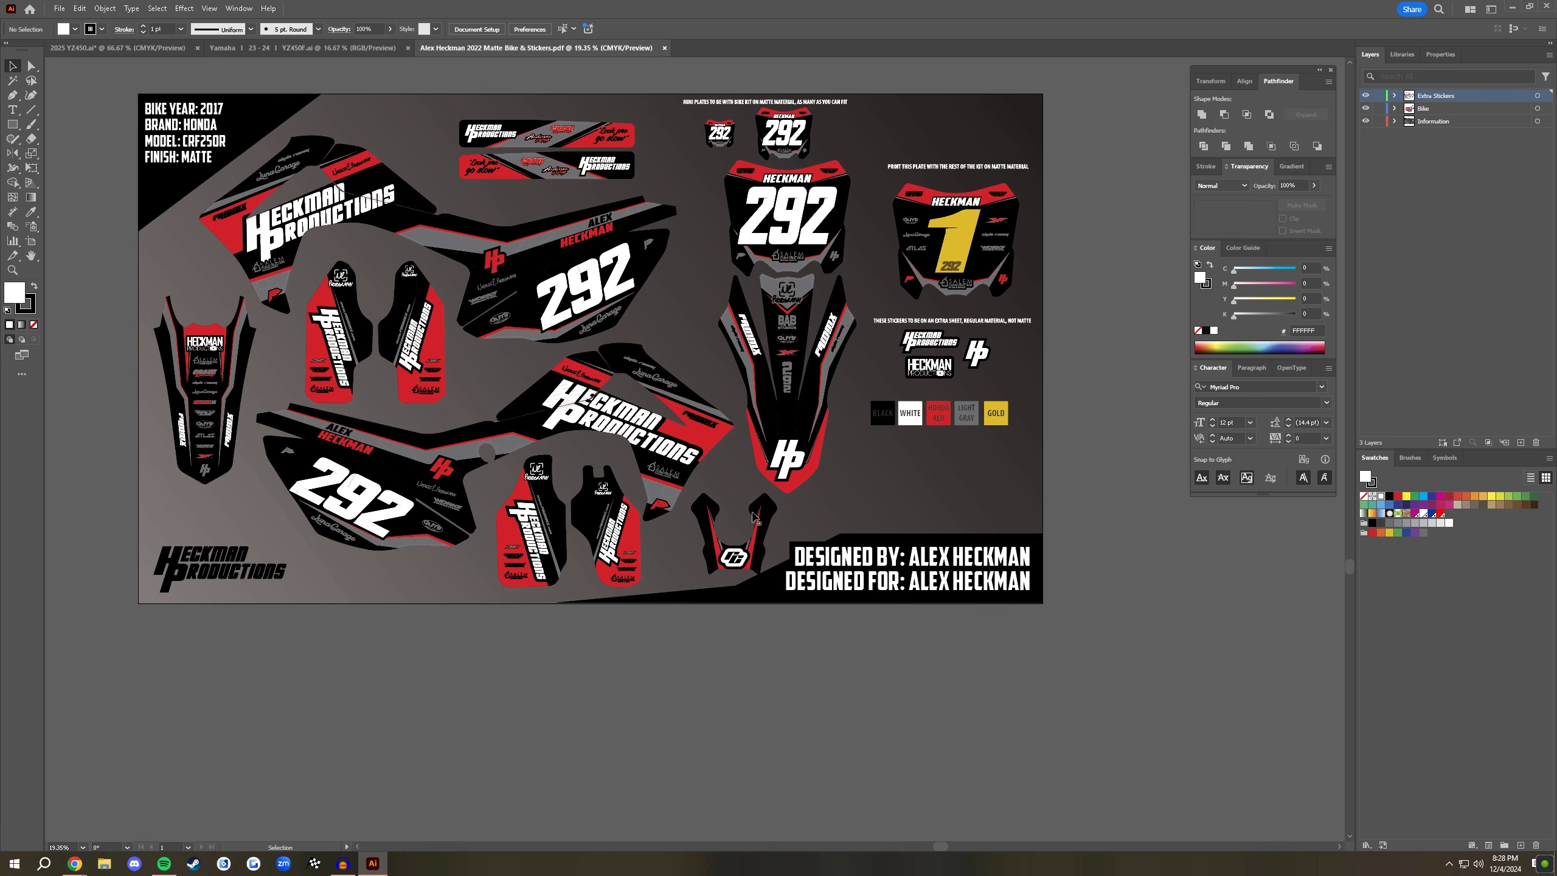
key("ctrl+plus")
key("ctrl+plus")
key("ctrl+plus")
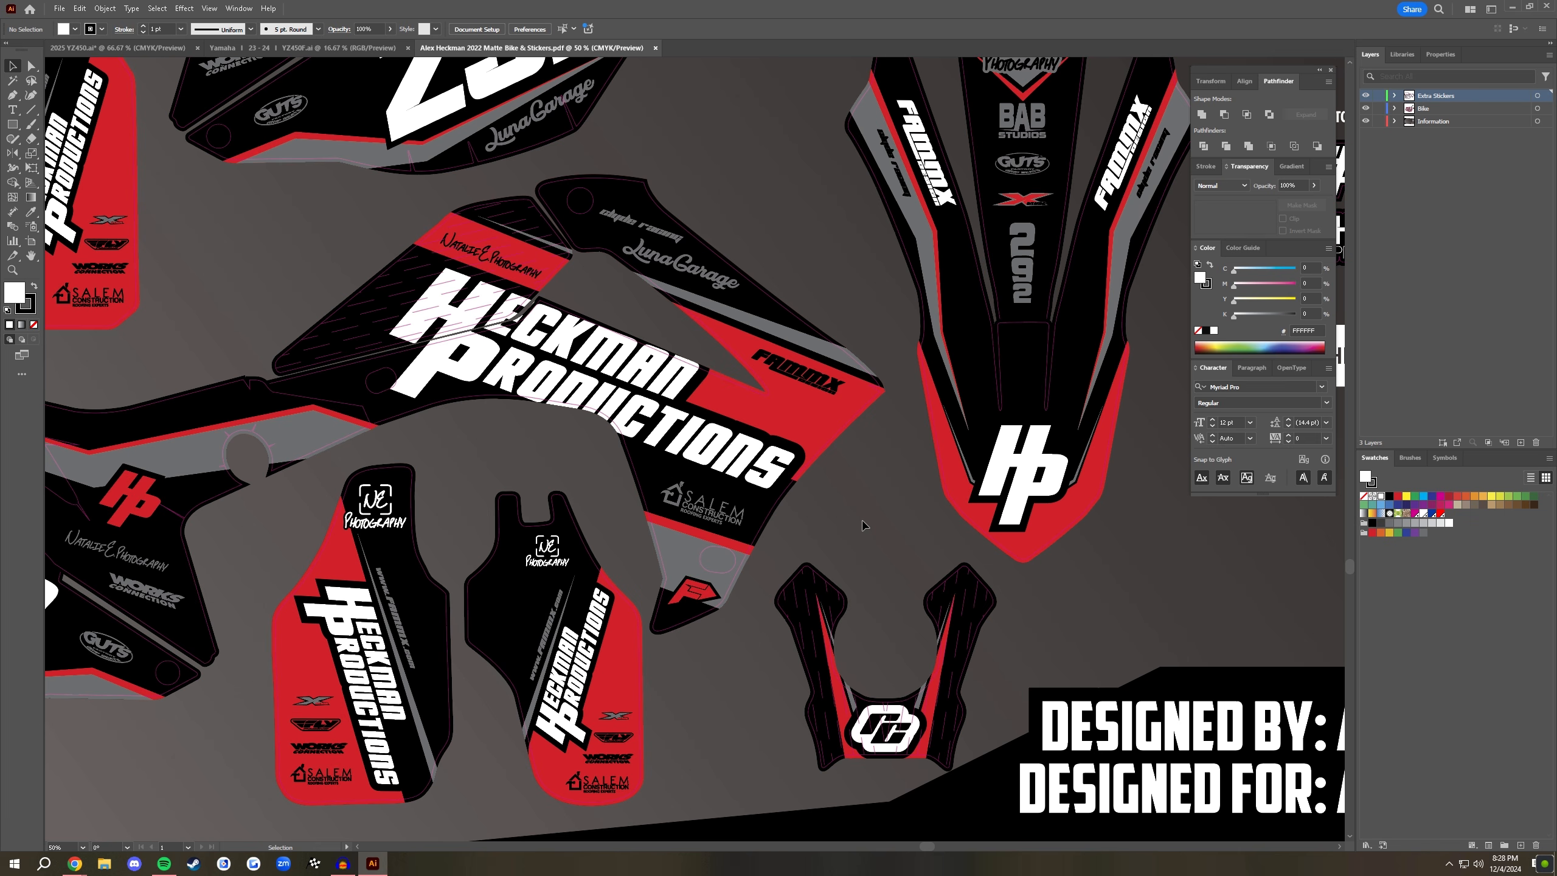
scroll(775, 554, "down", 3)
scroll(775, 553, "left", 3)
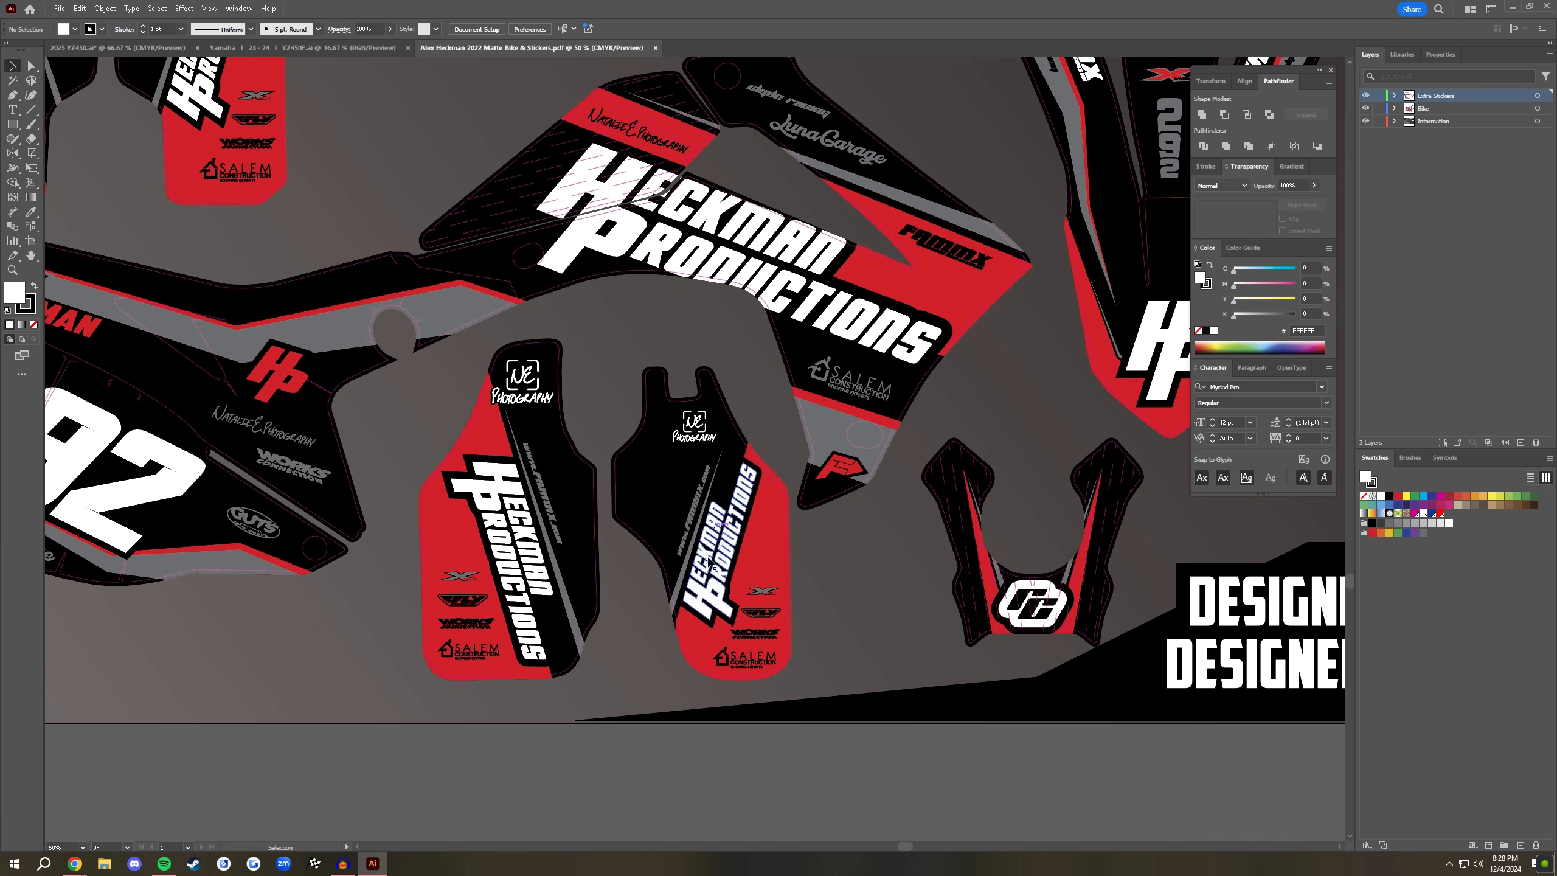
left_click_drag(380, 429, 867, 464)
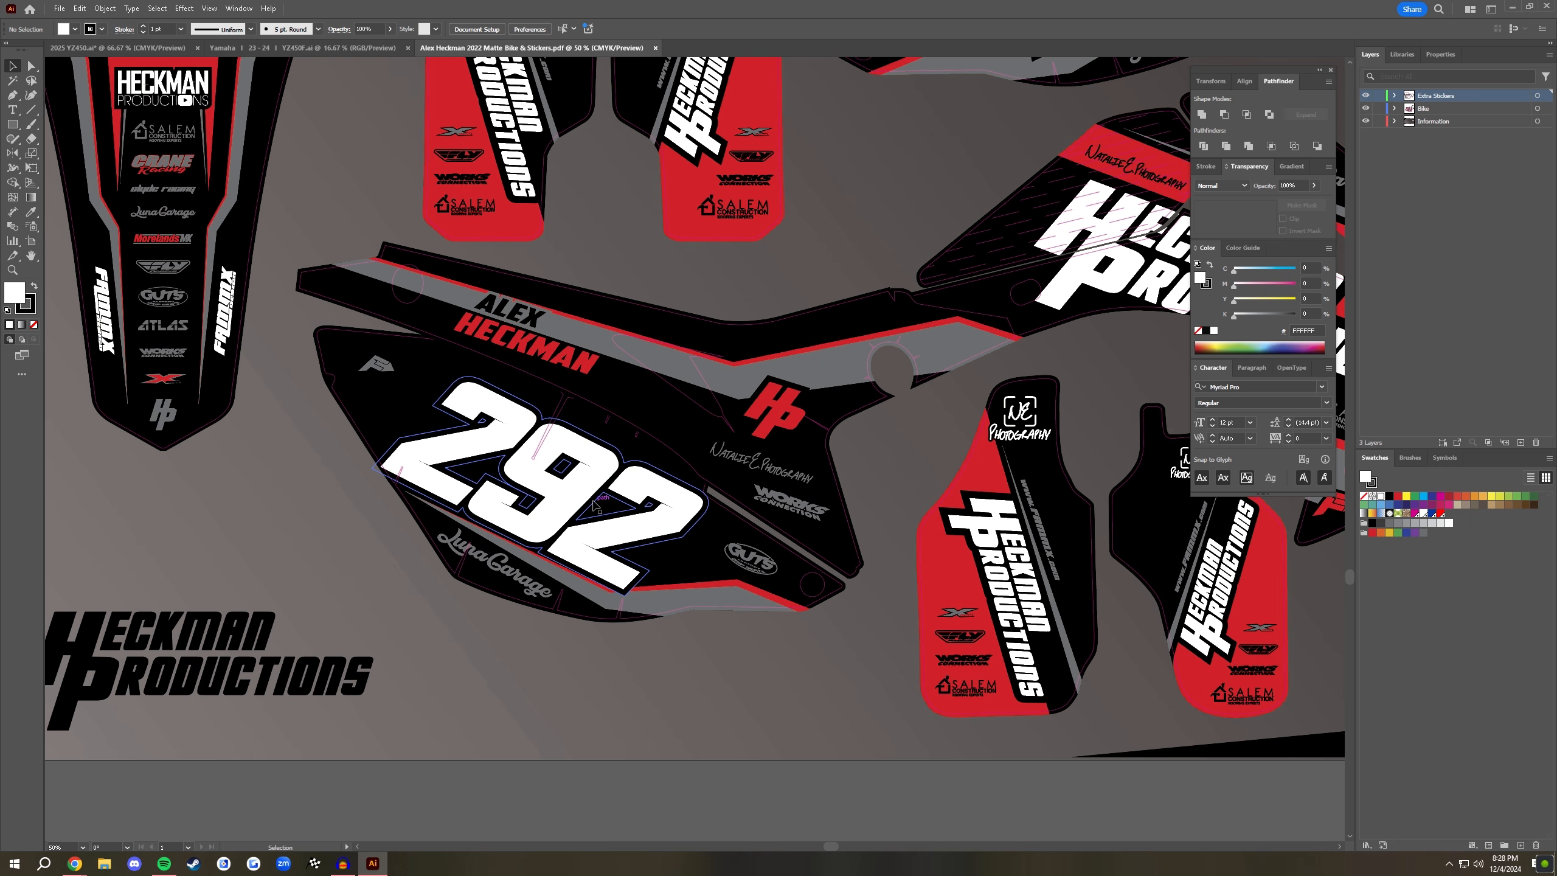
key("space")
left_click_drag(564, 349, 495, 577)
left_click_drag(867, 508, 456, 399)
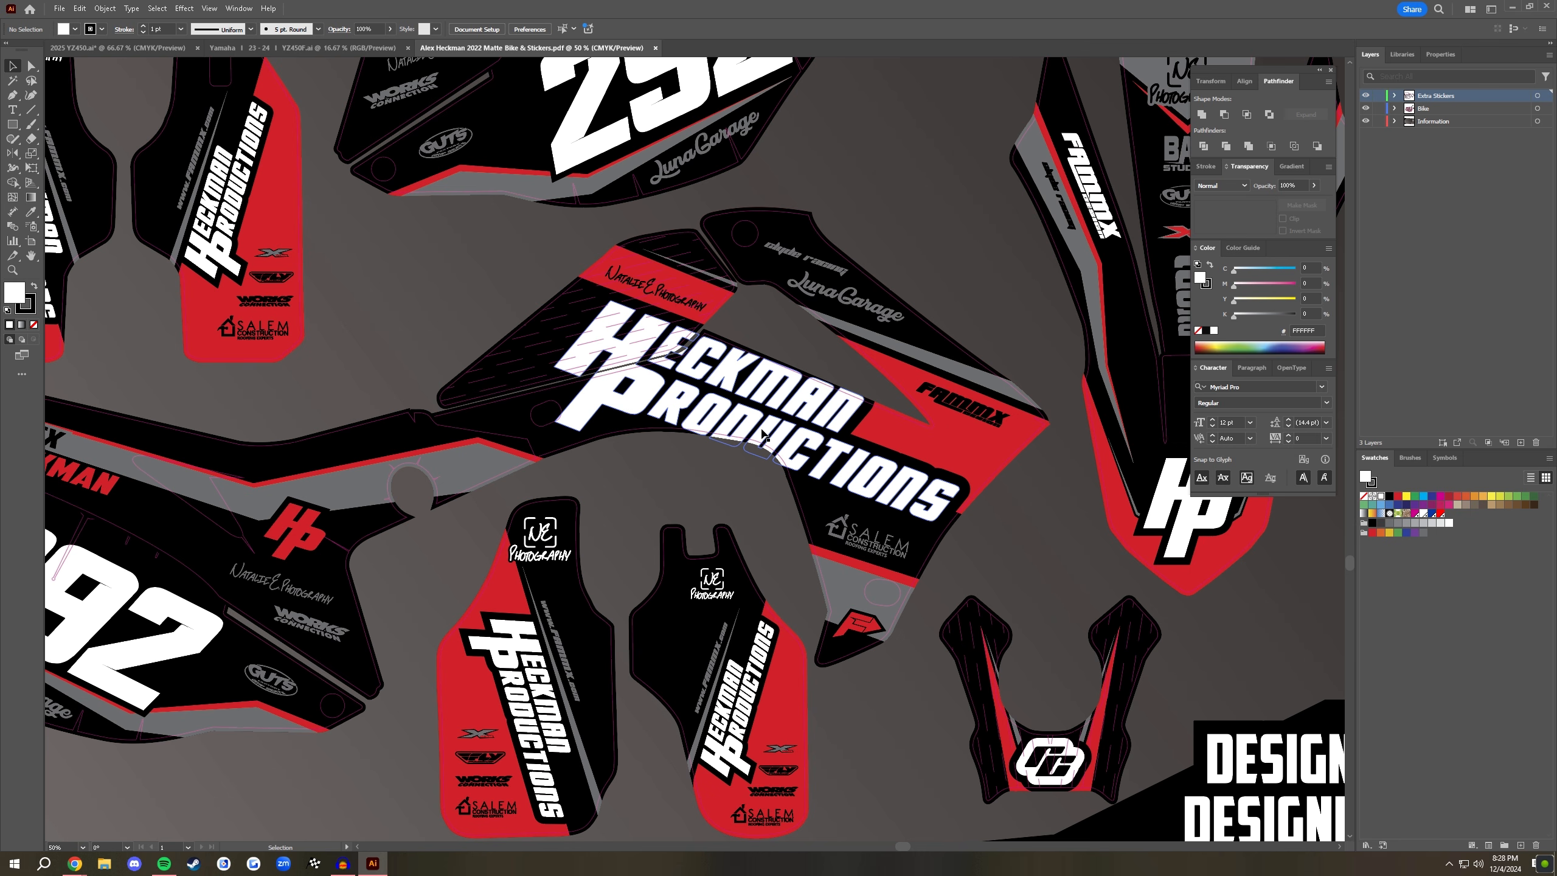
scroll(761, 433, "right", 10)
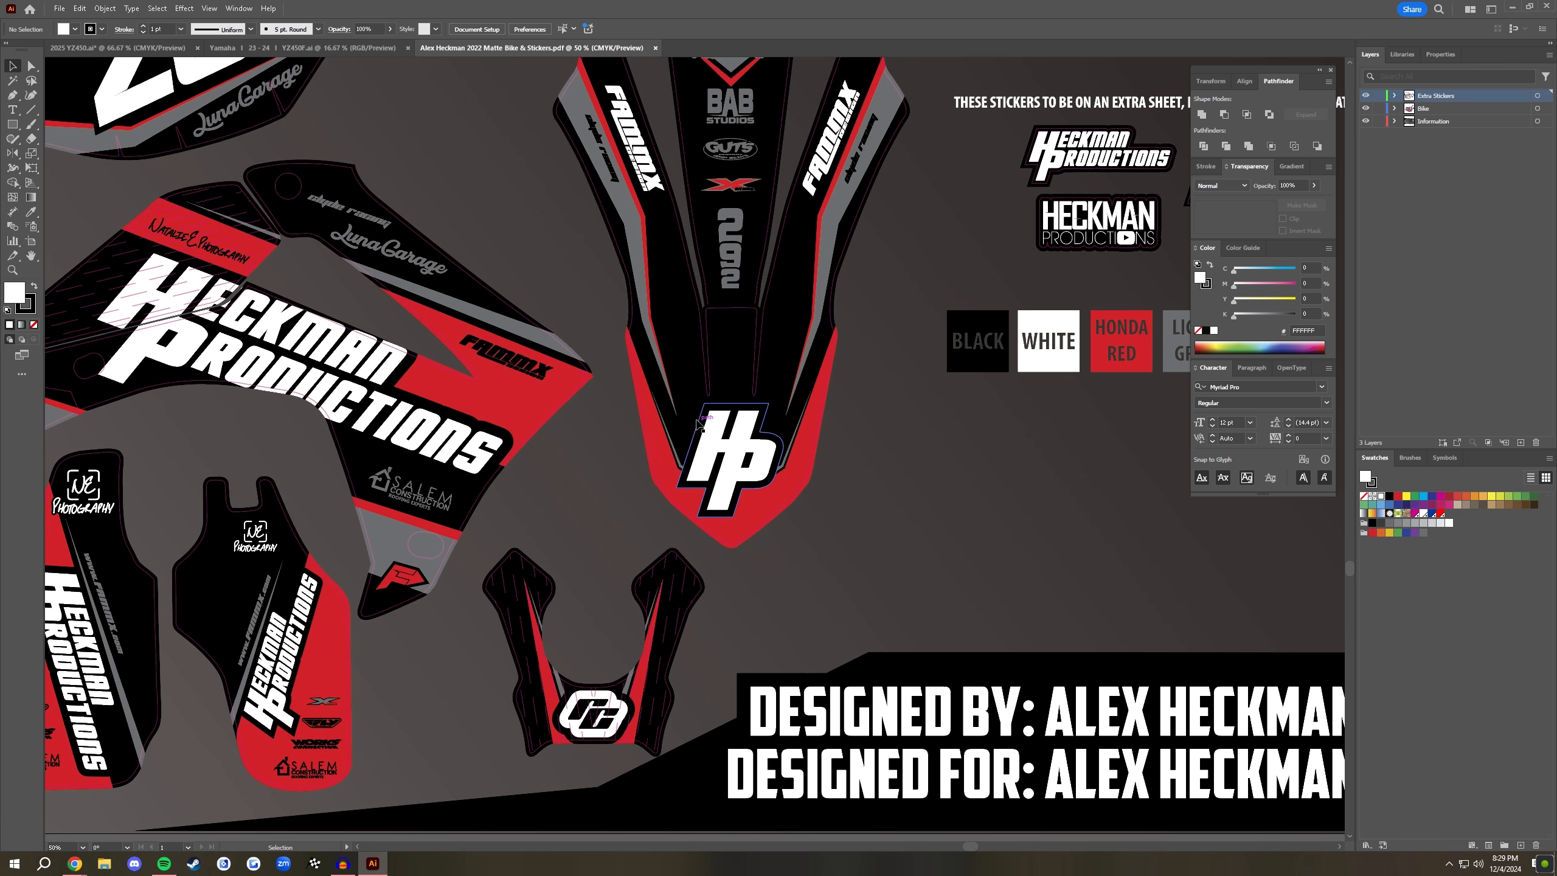
scroll(624, 461, "up", 4)
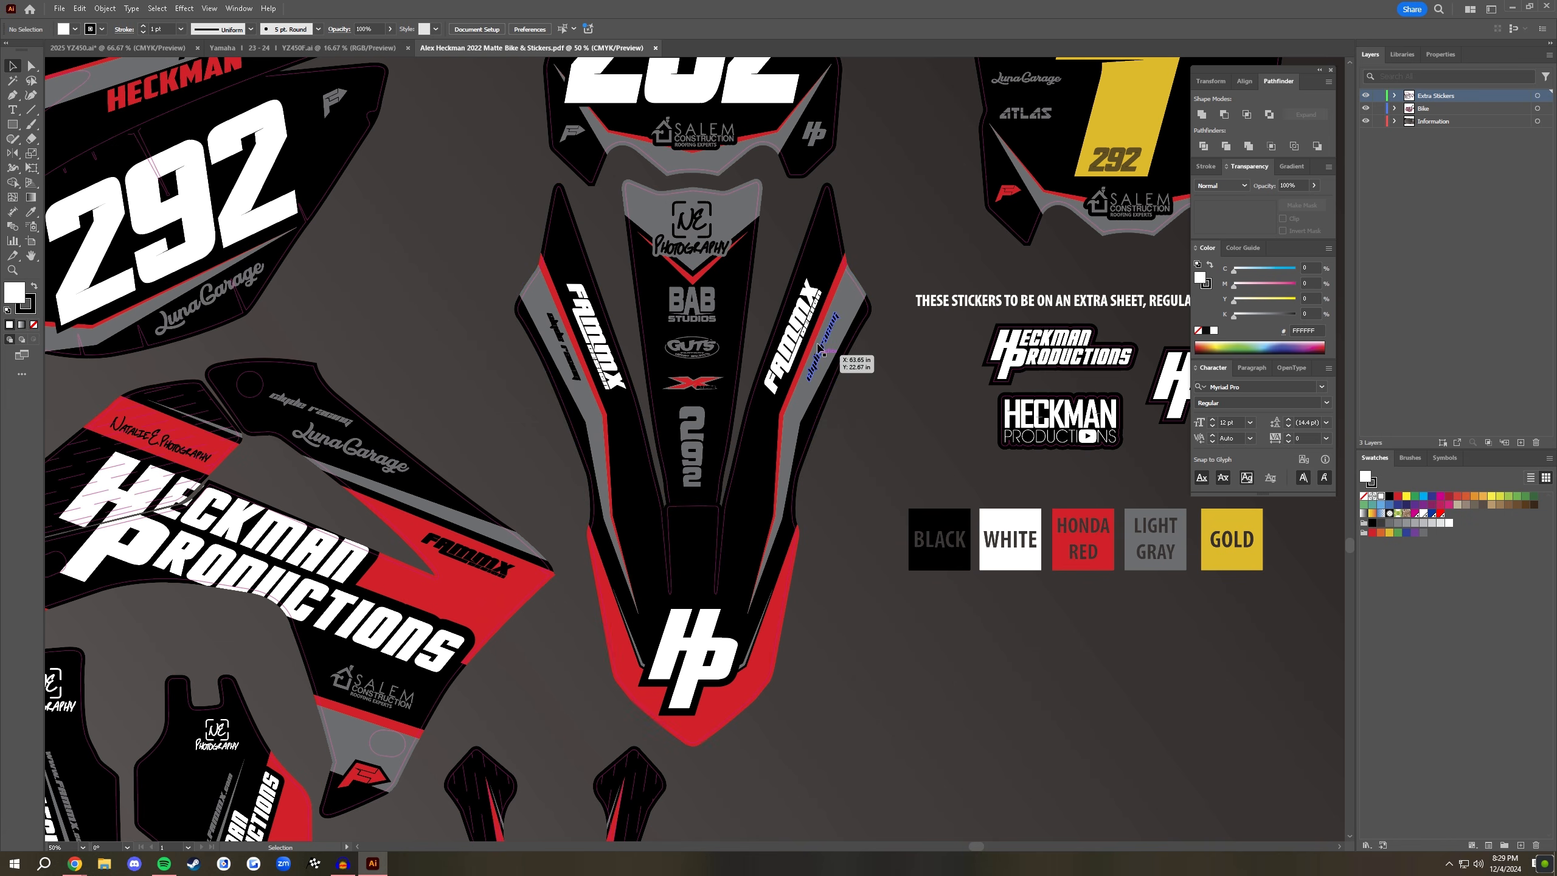
key("ctrl+Tab")
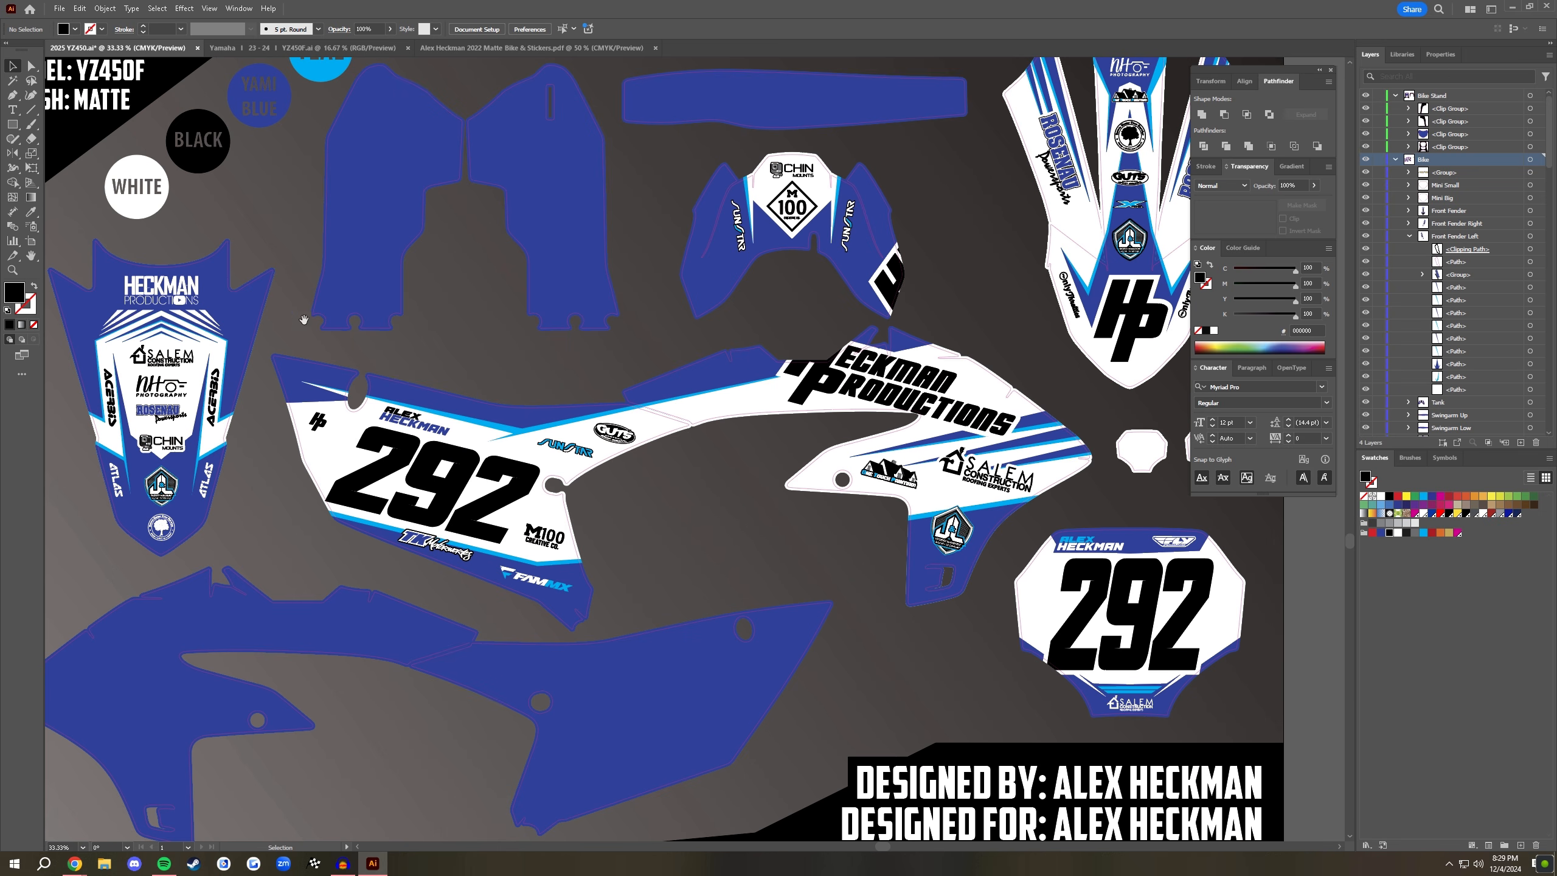
- Try moving the side number plate graphic over towards the rear fender, undo the move and clear the selection
scroll(674, 368, "left", 5)
scroll(675, 368, "up", 1)
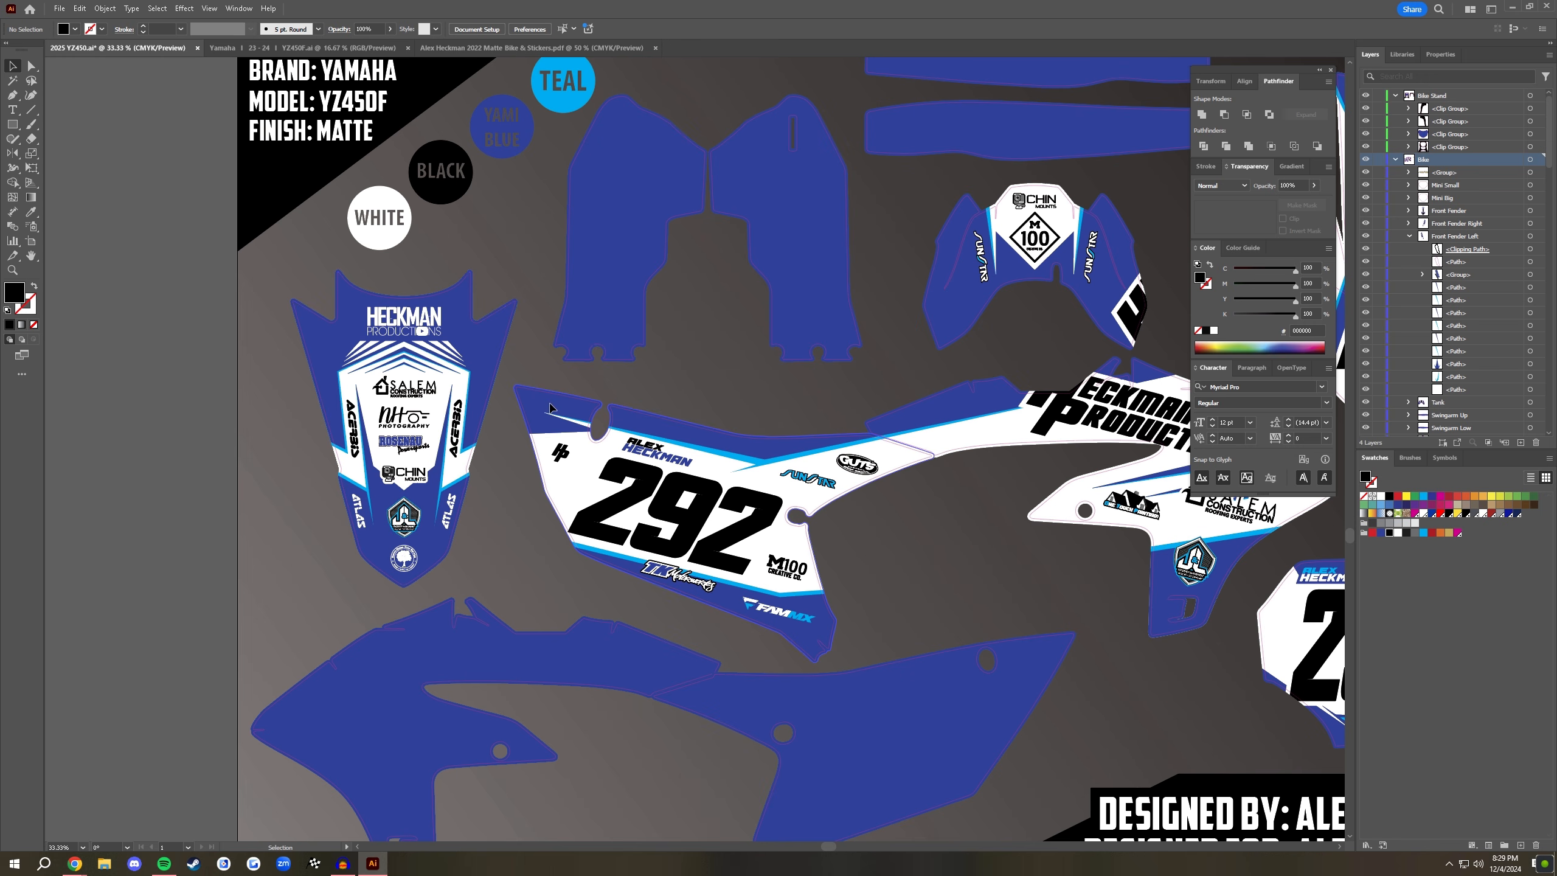
left_click(480, 350)
left_click_drag(947, 478, 668, 449)
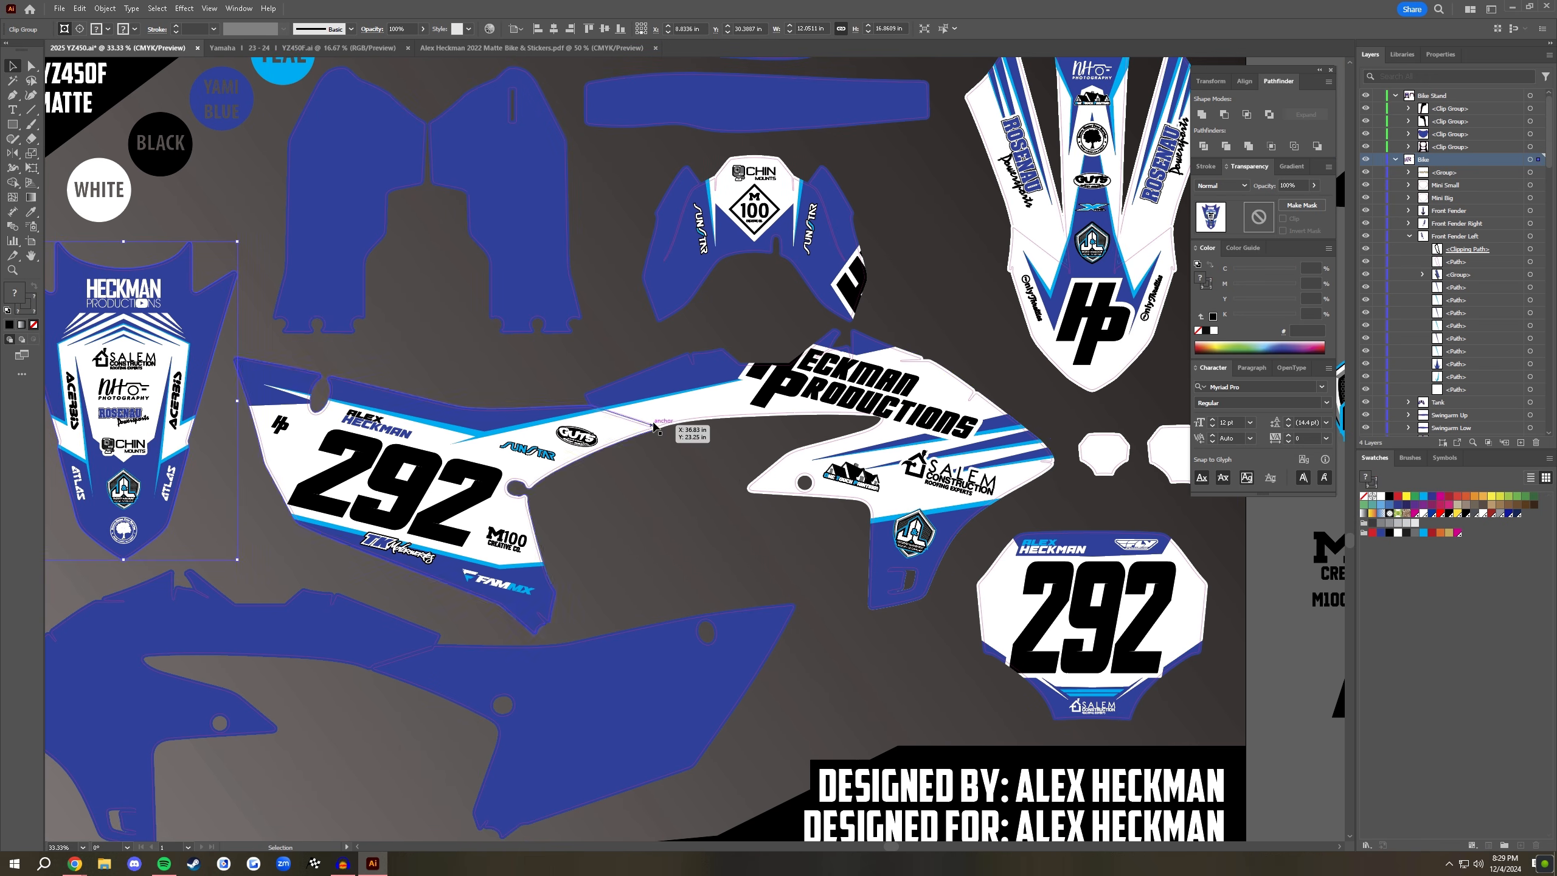
left_click(674, 388)
mouse_move(554, 439)
left_mouse_down()
mouse_move(447, 447)
mouse_move(666, 482)
mouse_move(515, 459)
mouse_move(546, 440)
left_mouse_up()
key("ctrl+z")
key("ctrl+z")
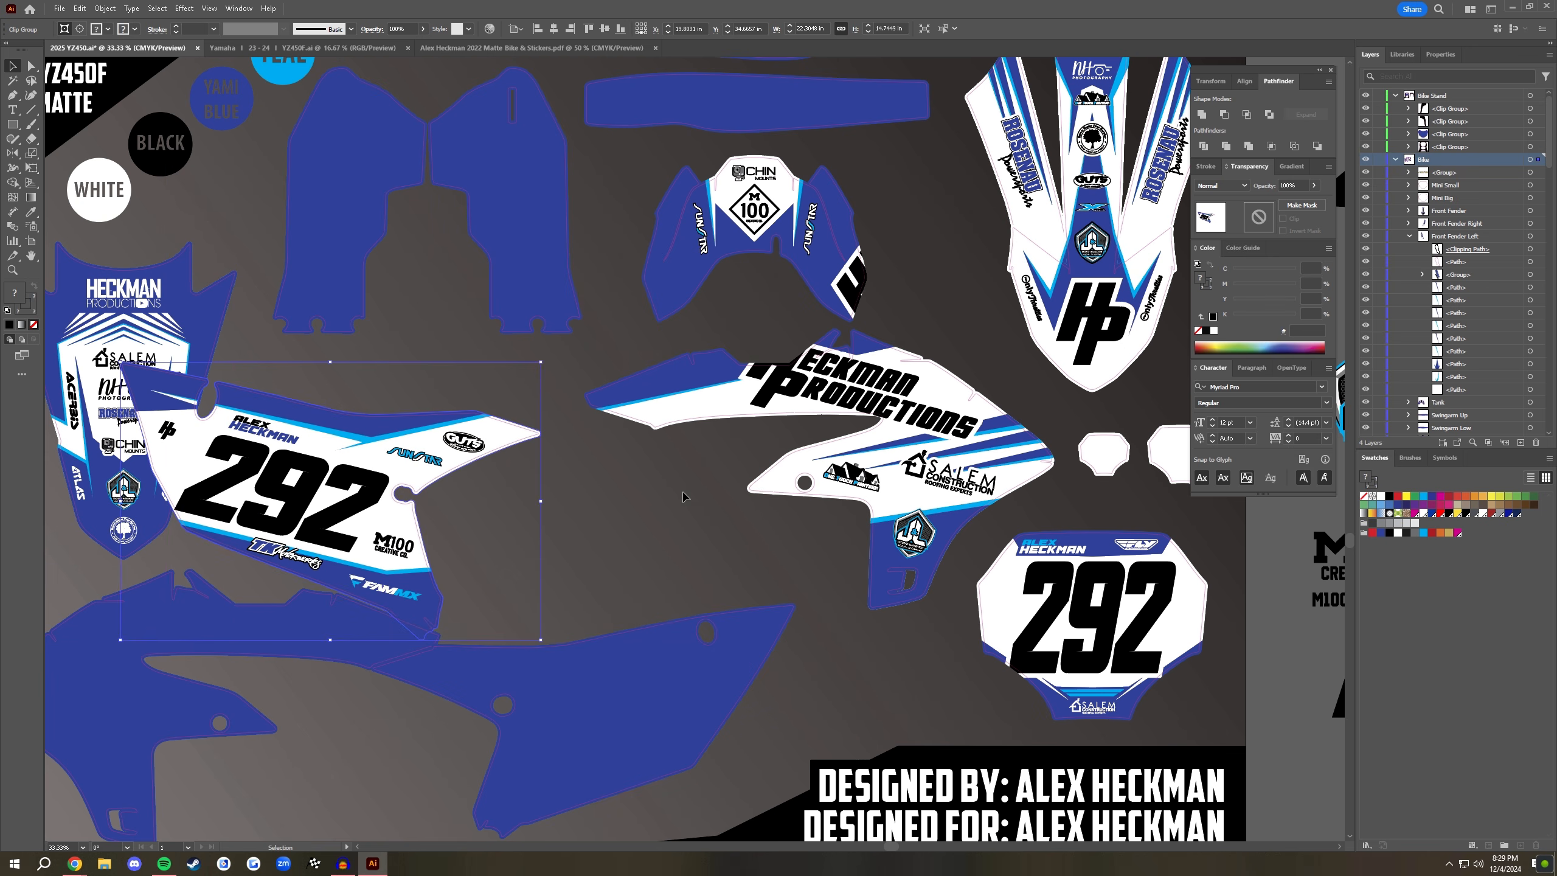
key("ctrl+shift+z")
left_click(602, 321)
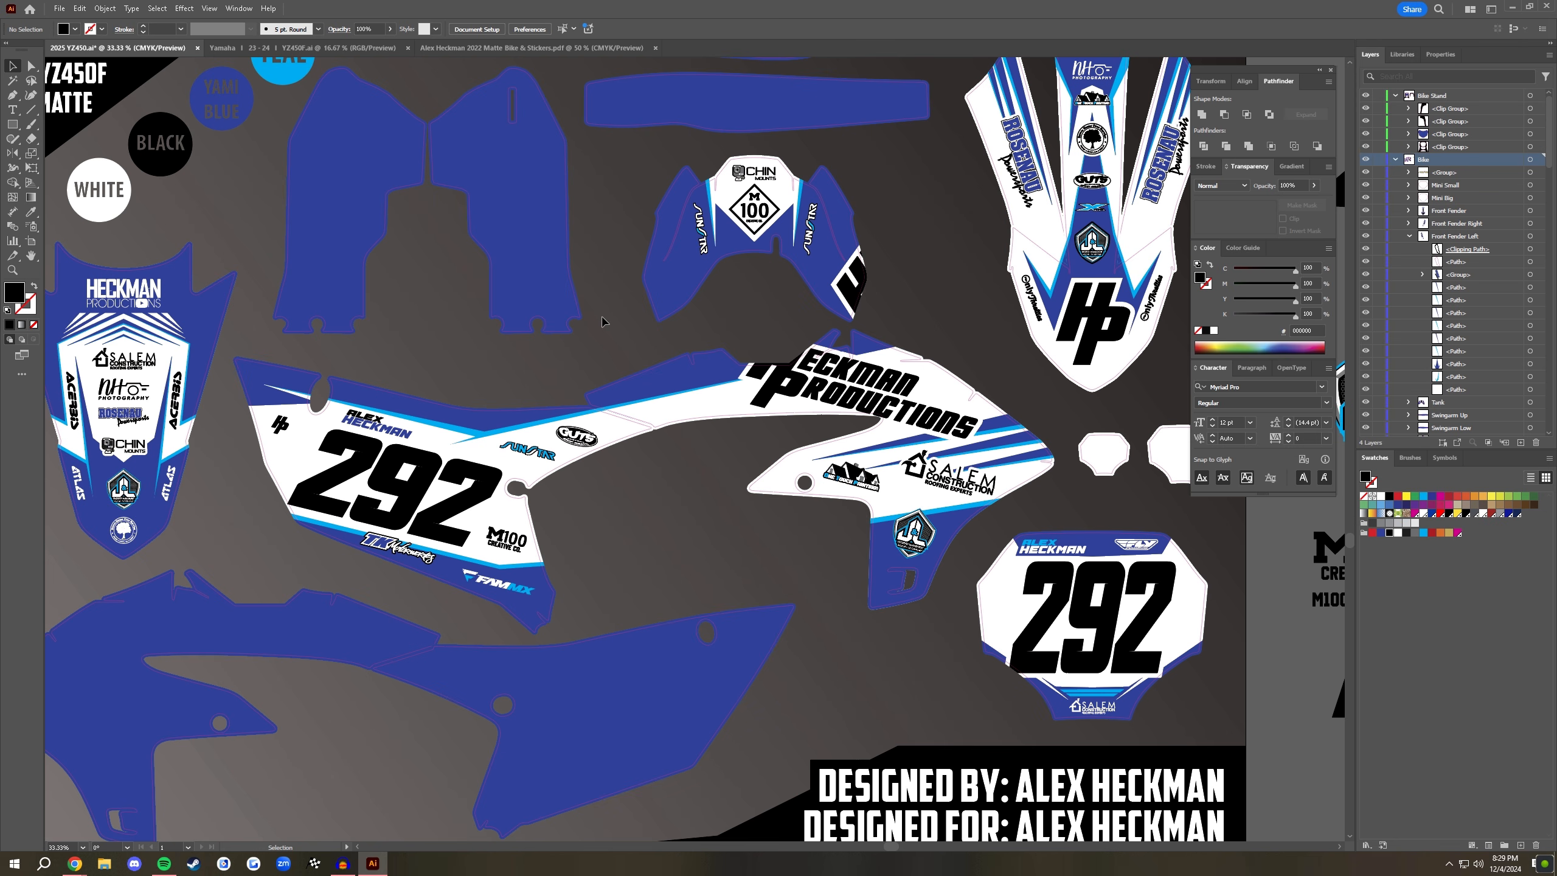
- Draw a white tapered spike about 11 in wide with the Pen tool, from above the rider's name on the side plate to the rear fender
key("space")
left_click_drag(395, 367, 799, 424)
left_click(598, 362)
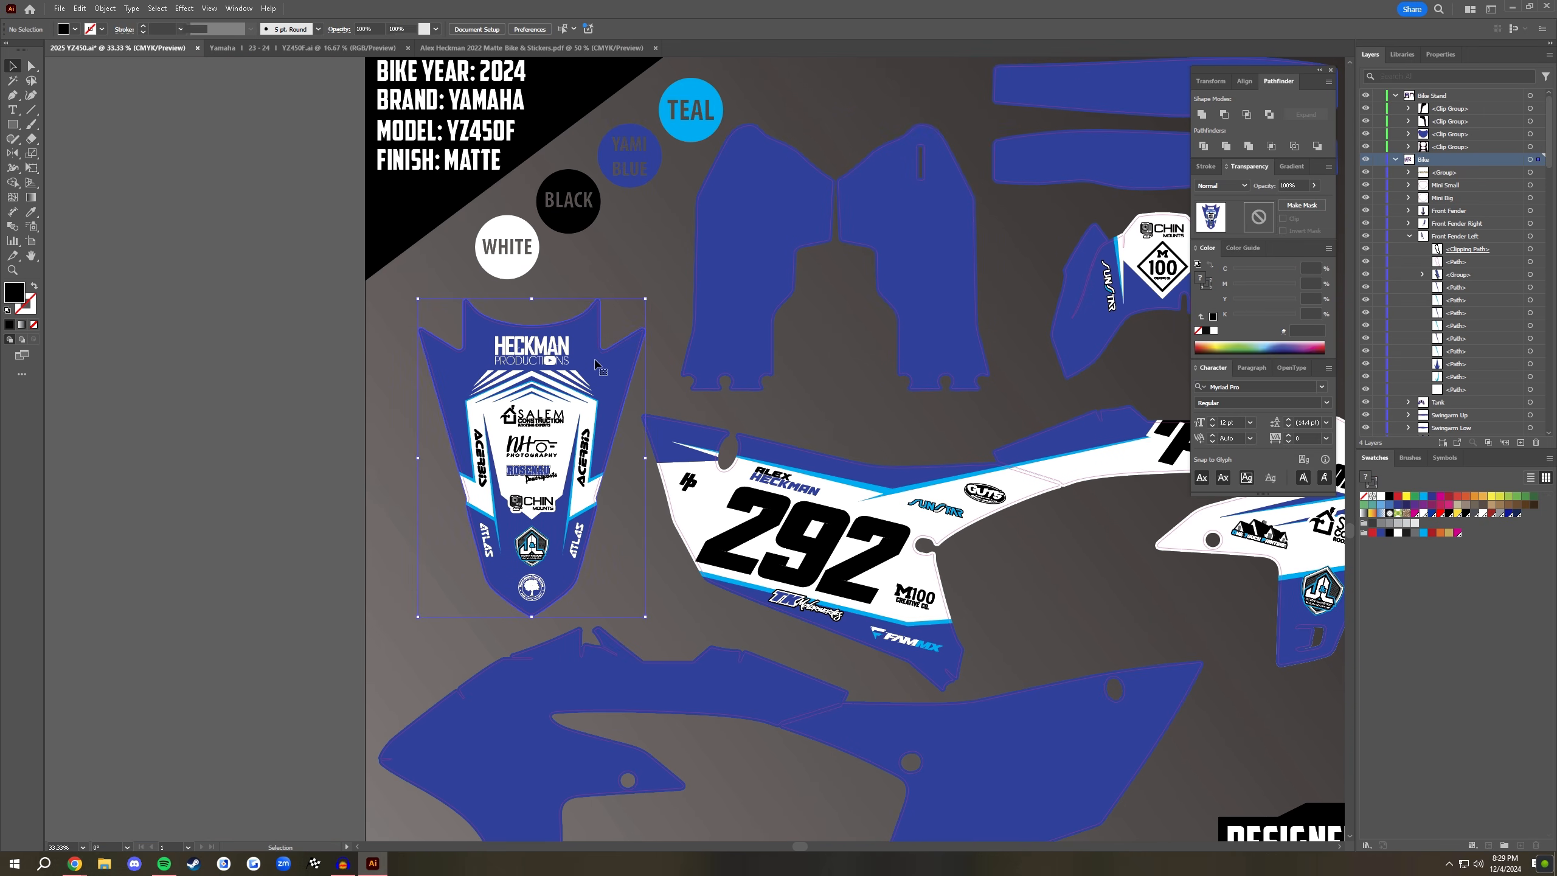
left_click(671, 433)
key("p")
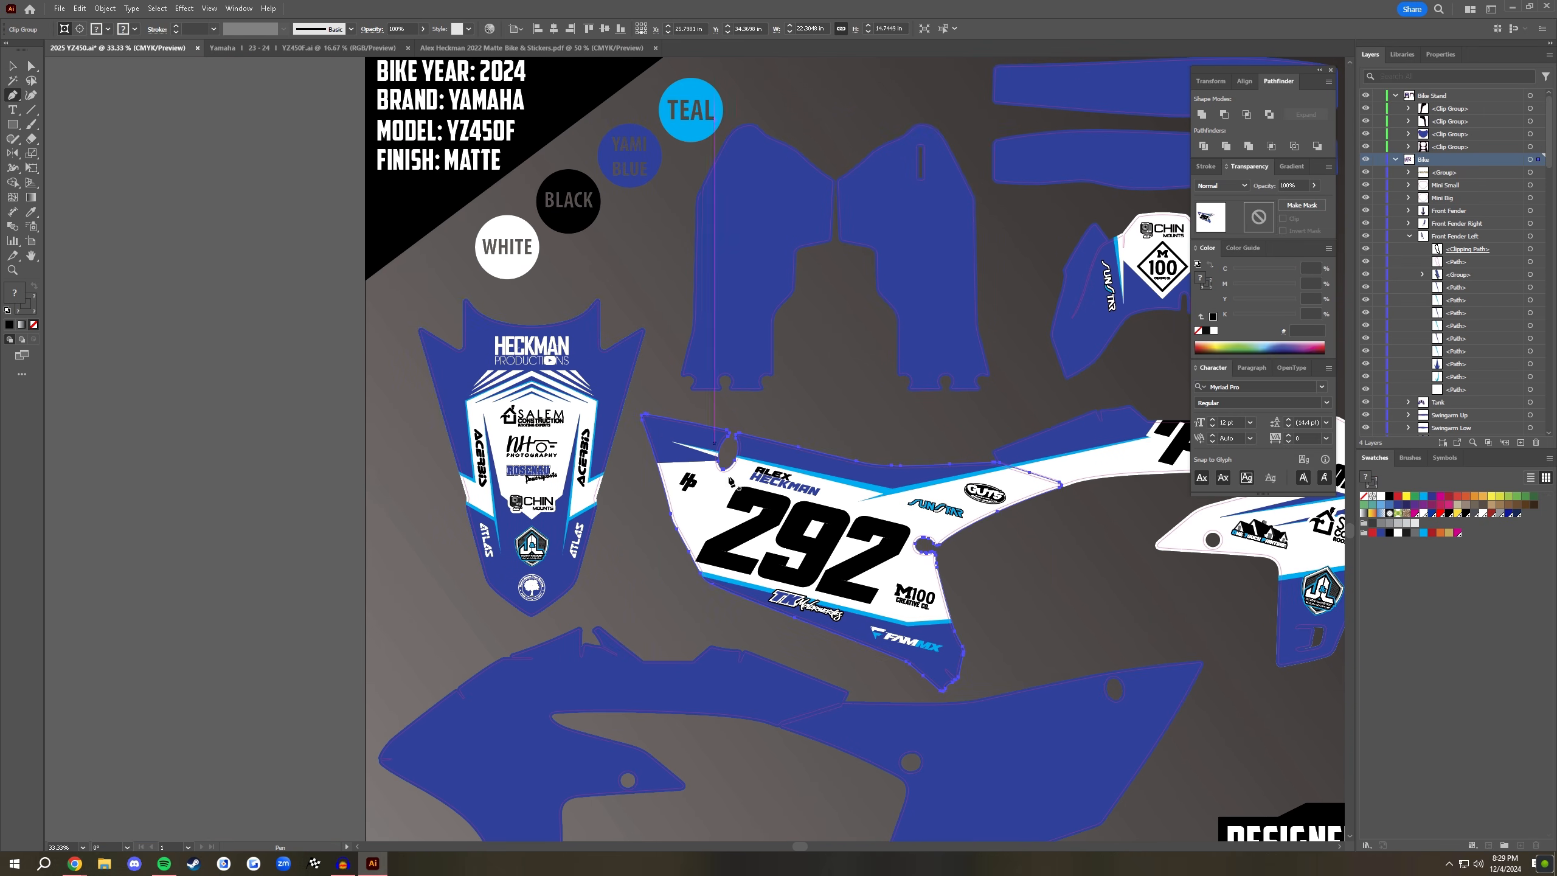
key("ctrl+plus")
key("ctrl+plus")
key("ctrl+plus")
key("space")
left_click_drag(398, 206, 996, 596)
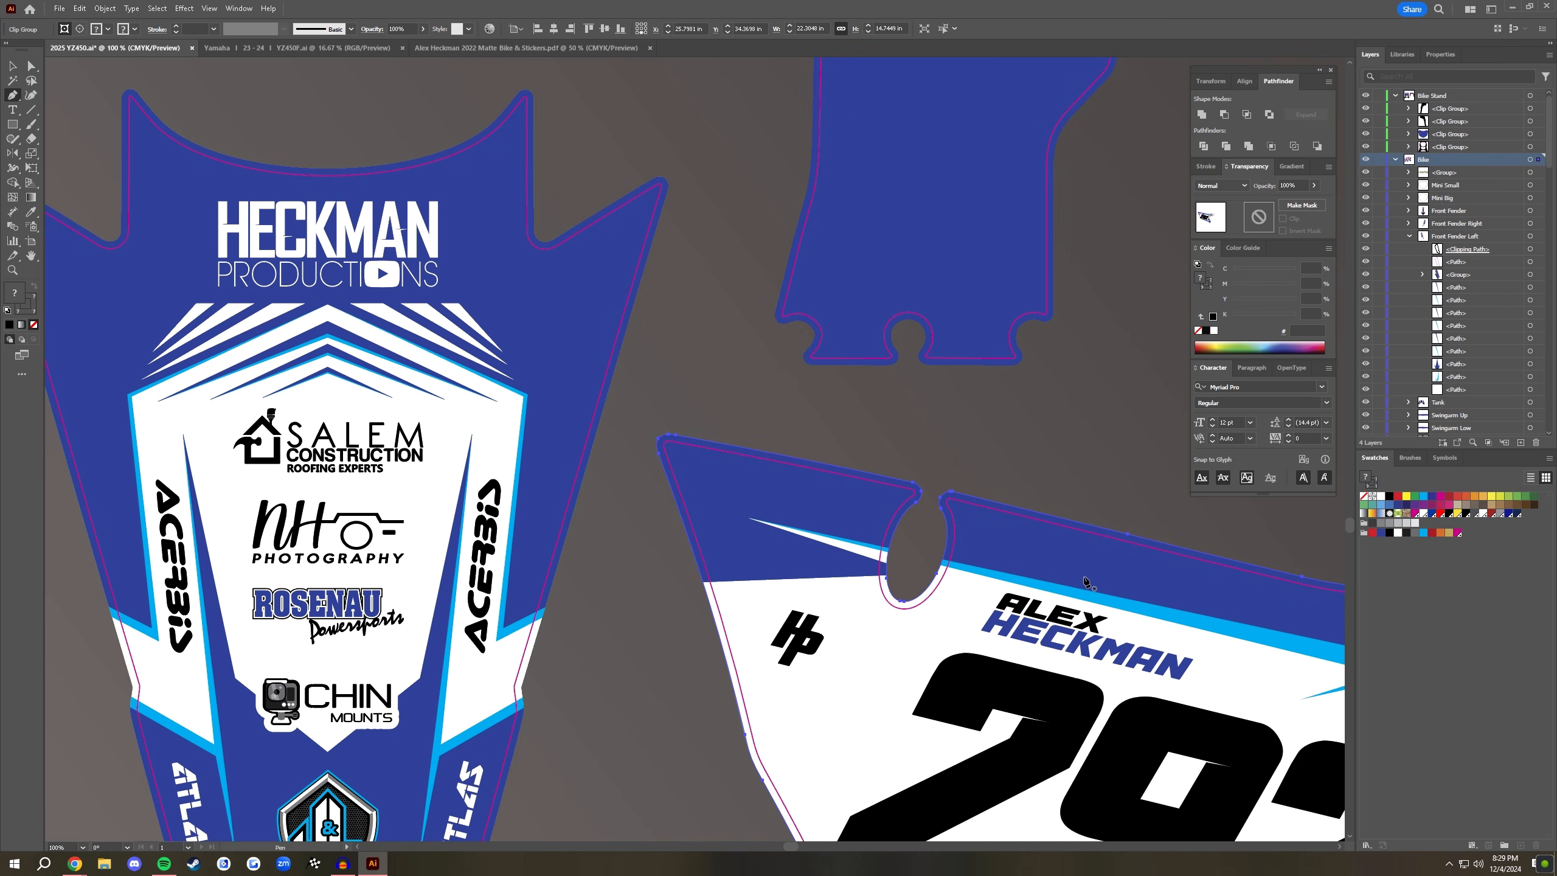
left_click(1100, 579)
left_click(475, 442)
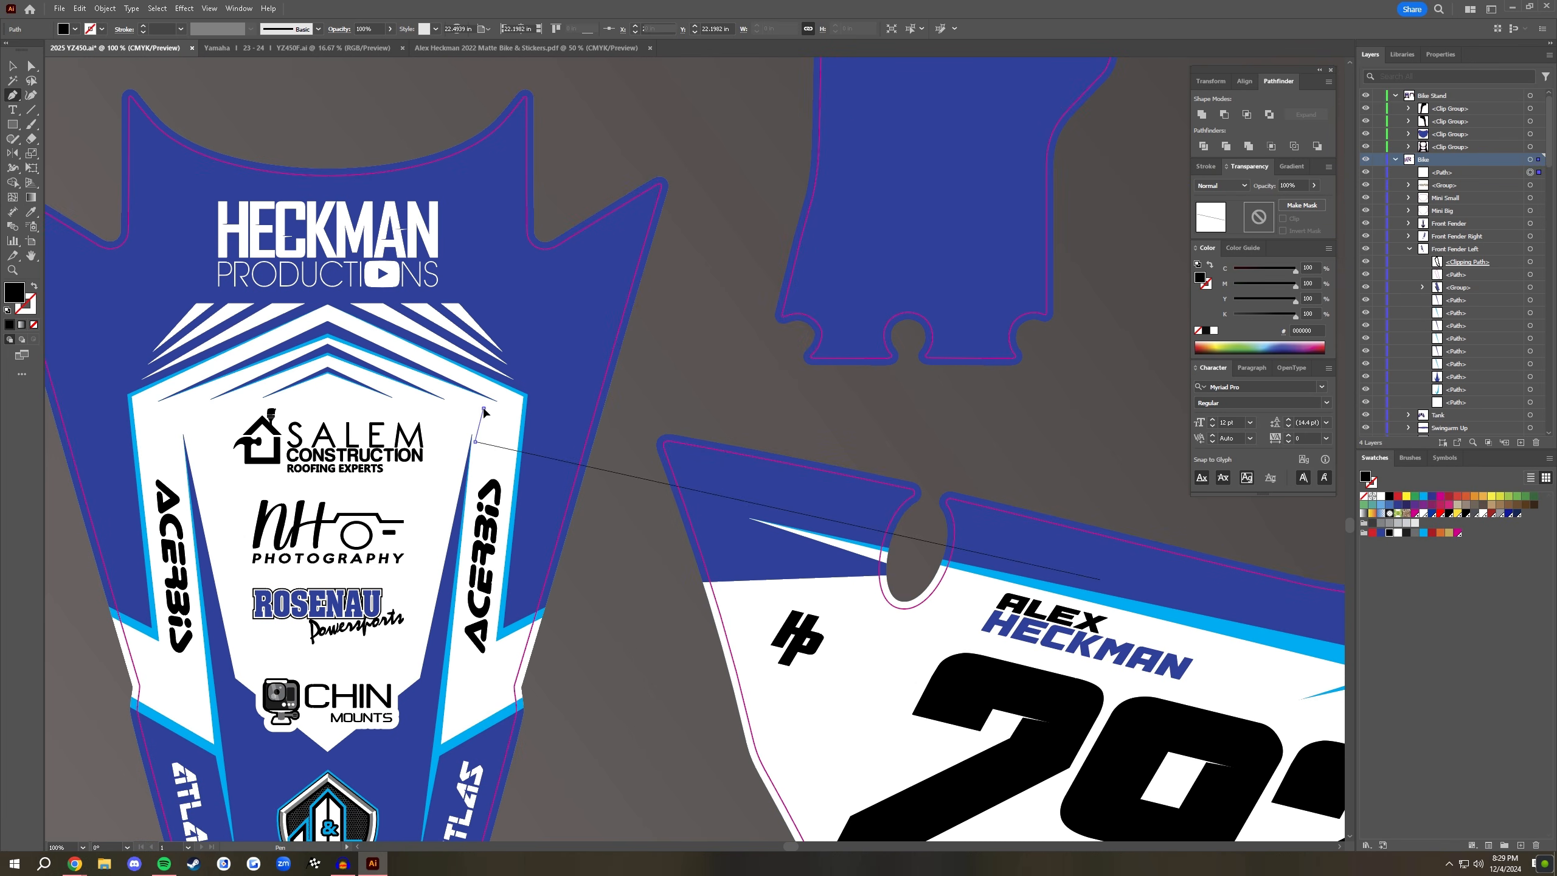
left_click(482, 408)
left_click(1100, 578)
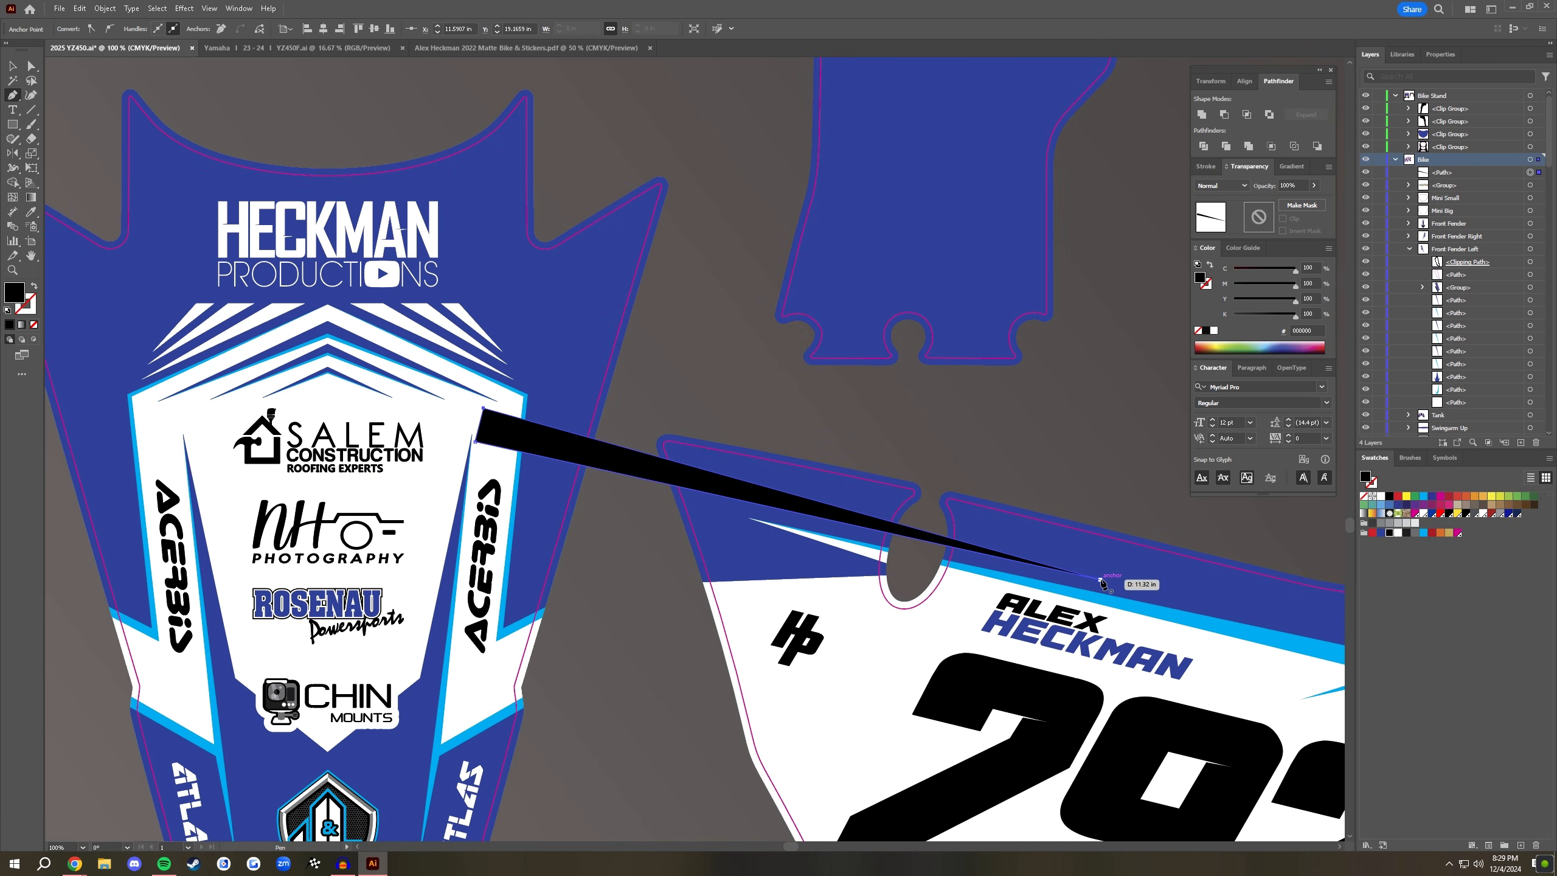
left_click(1397, 532)
- Cut the white spike and paste it in place inside the Right Plate clip group
key("v")
key("ctrl+x")
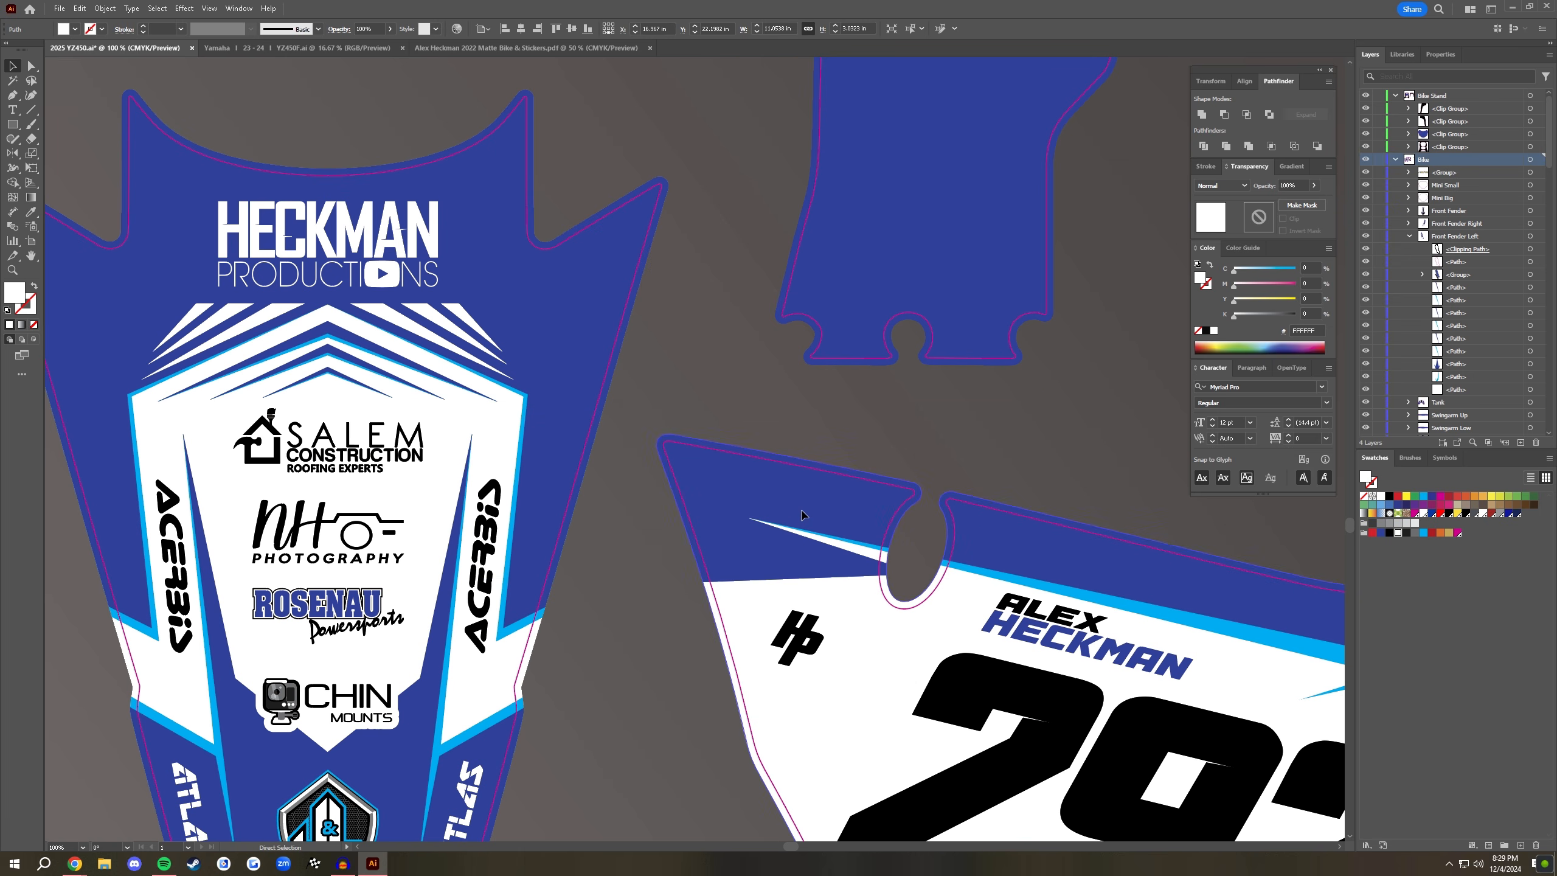
double_click(803, 515)
key("ctrl+f")
double_click(725, 359)
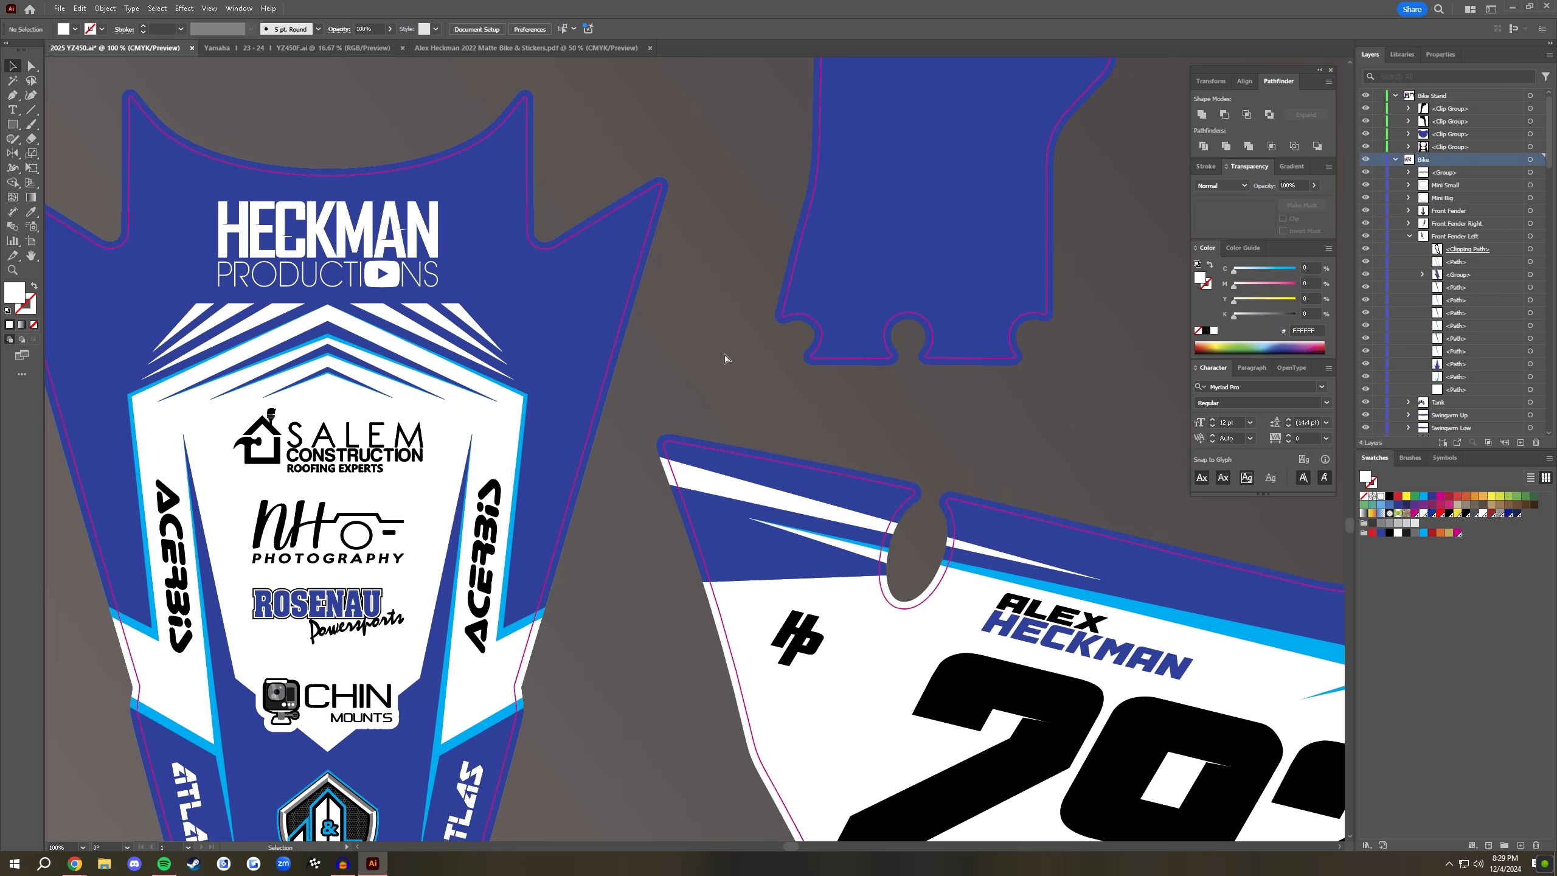
- Rotate the rear fender graphic 90° clockwise and place it against the front end of the side plate's white spike
key("ctrl+minus")
left_click_drag(724, 358, 636, 307)
double_click(637, 427)
left_click_drag(637, 427, 639, 419)
double_click(638, 334)
left_click(551, 299)
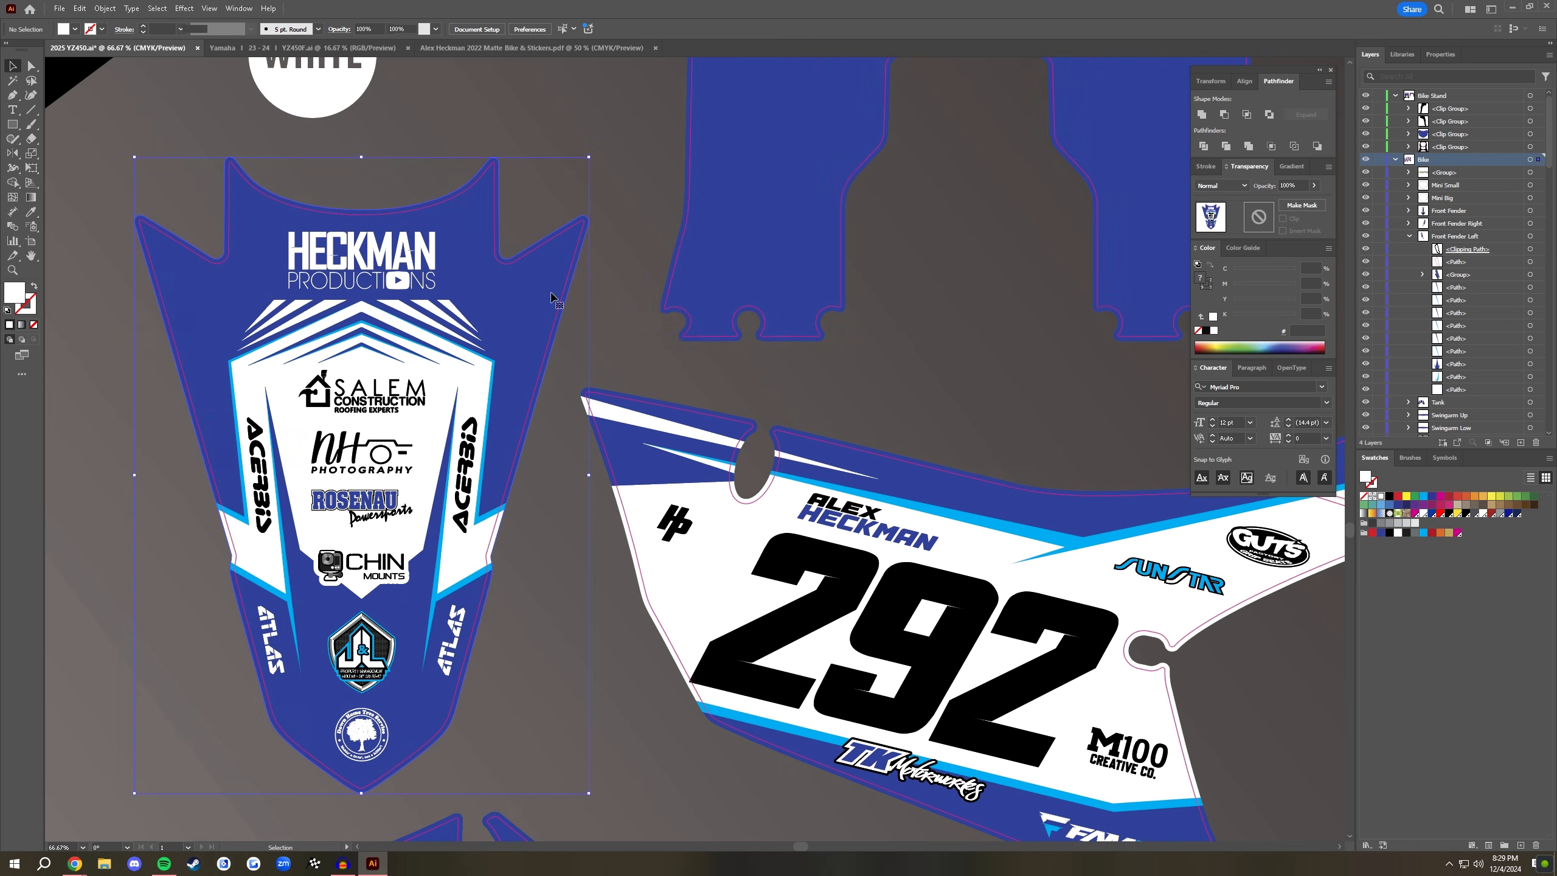
left_click_drag(596, 174, 750, 618)
left_click_drag(632, 627, 634, 403)
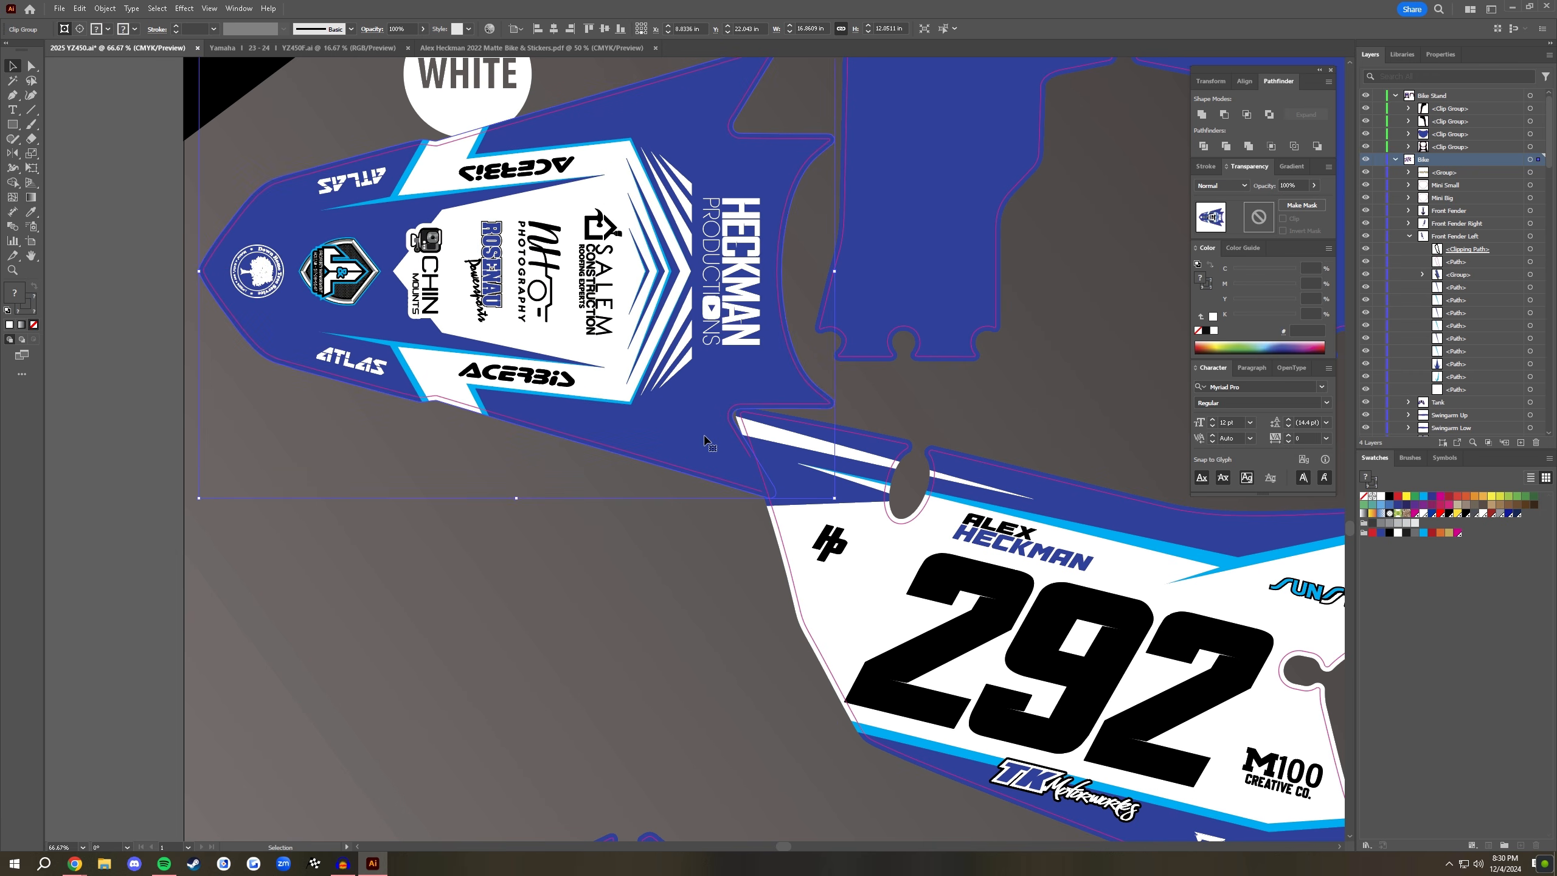
- Place a copy of the rear fender, tilted slightly clockwise, so its edge meets the side plate's angled end
key("ctrl+=")
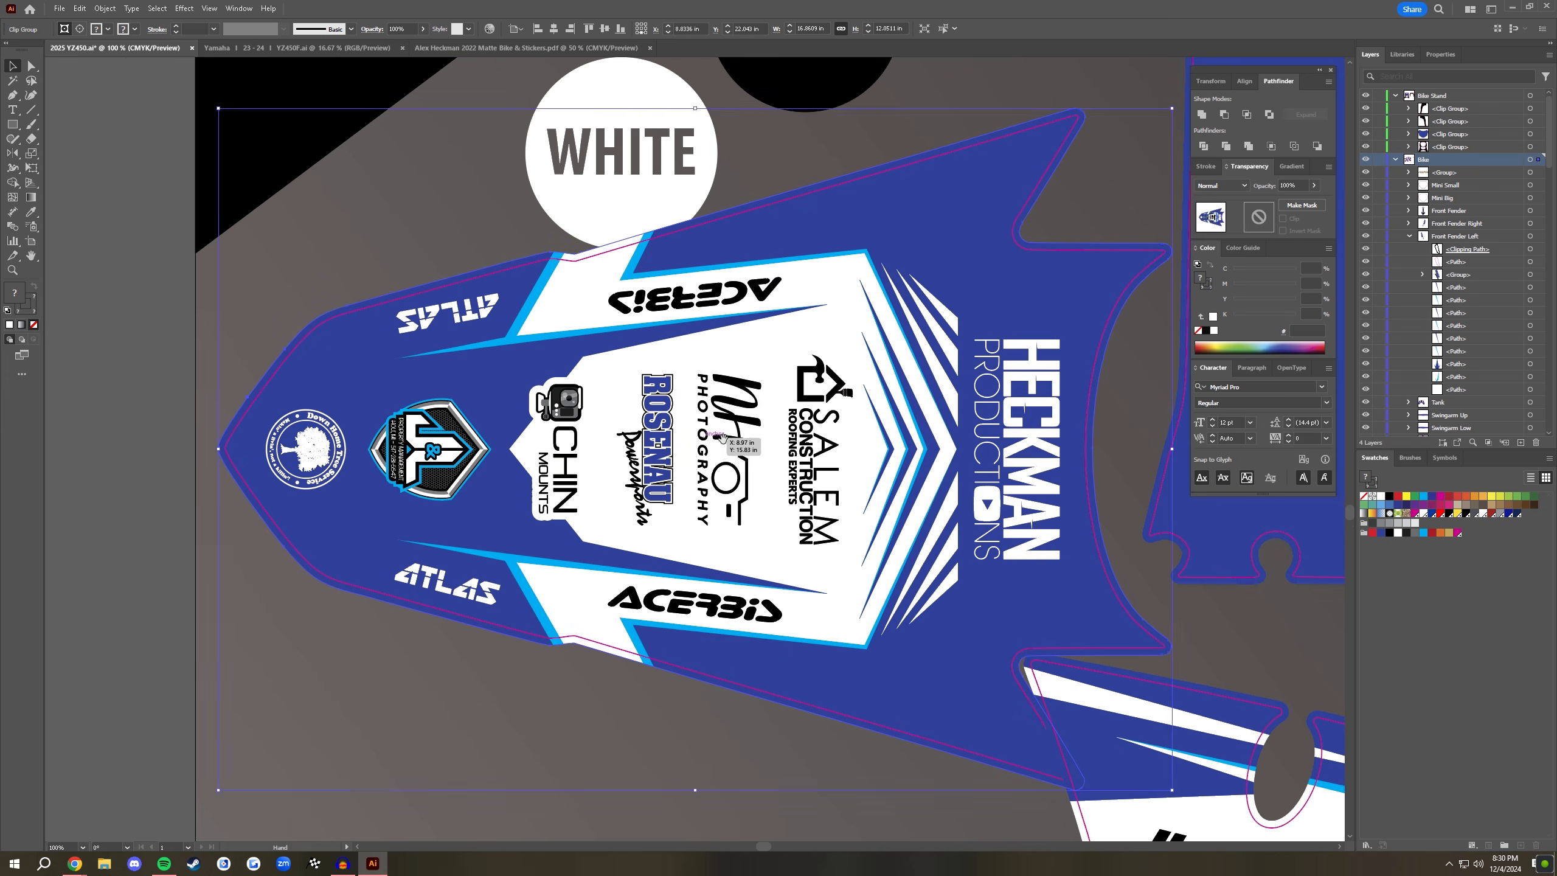
left_click_drag(828, 453, 419, 330)
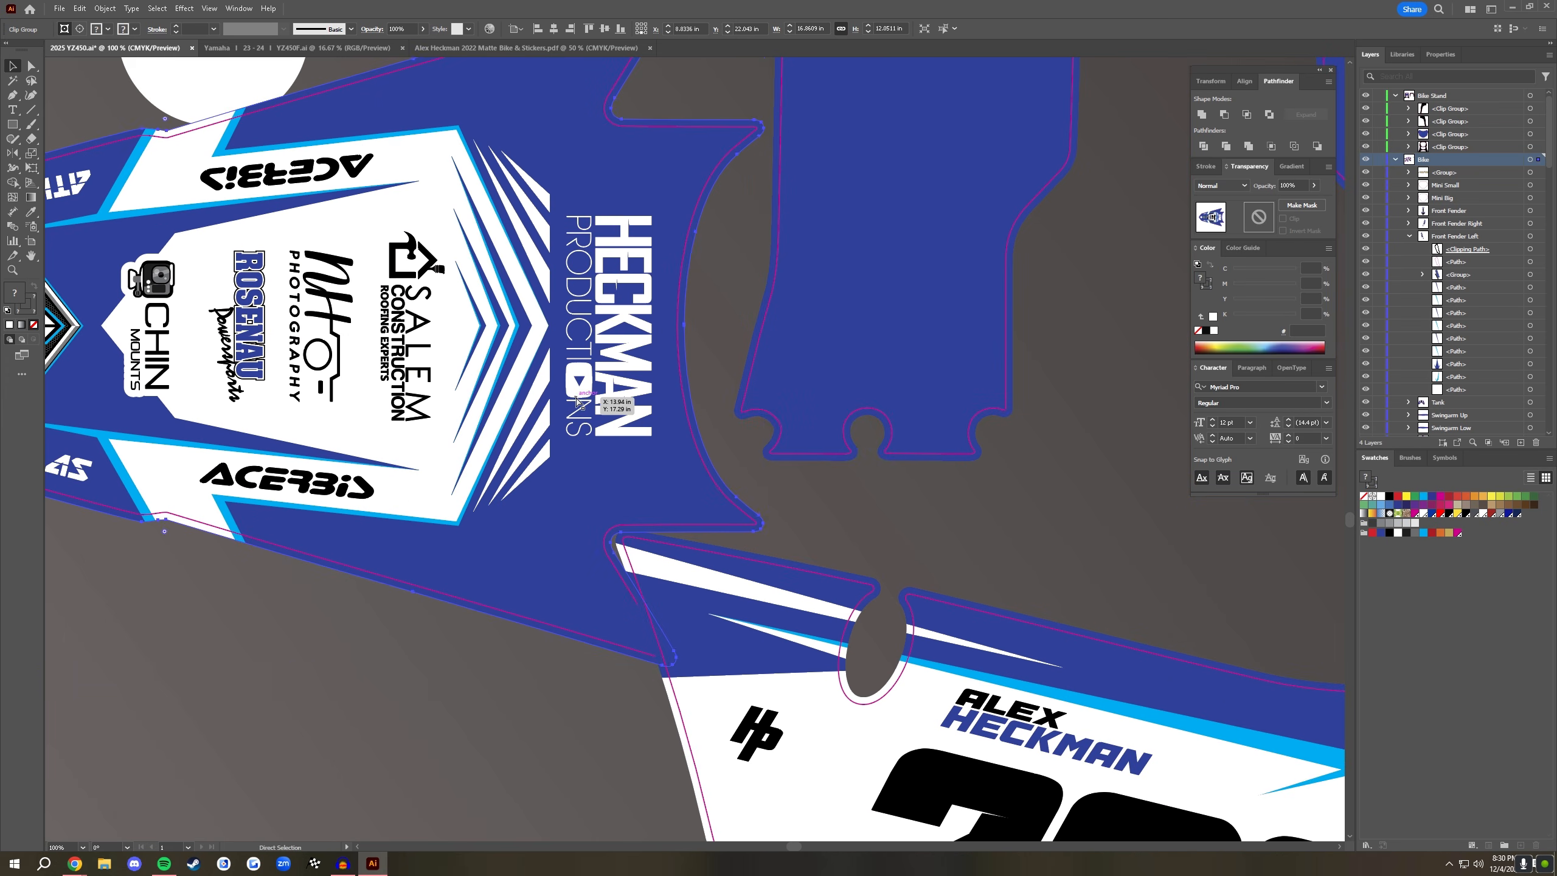
scroll(809, 305, "down", 2)
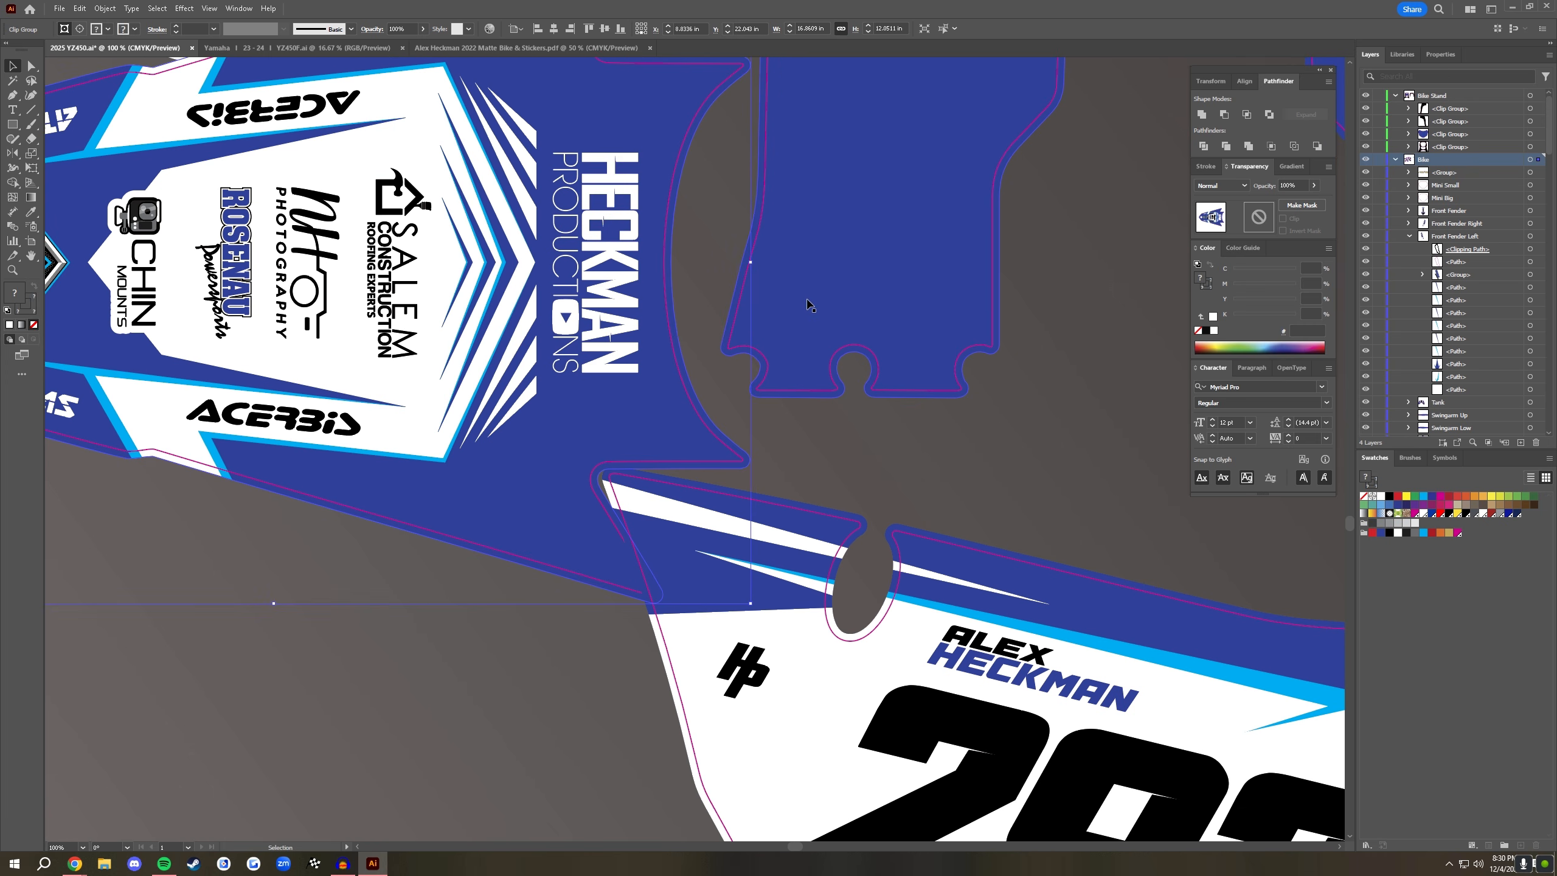
left_click_drag(758, 258, 576, 359)
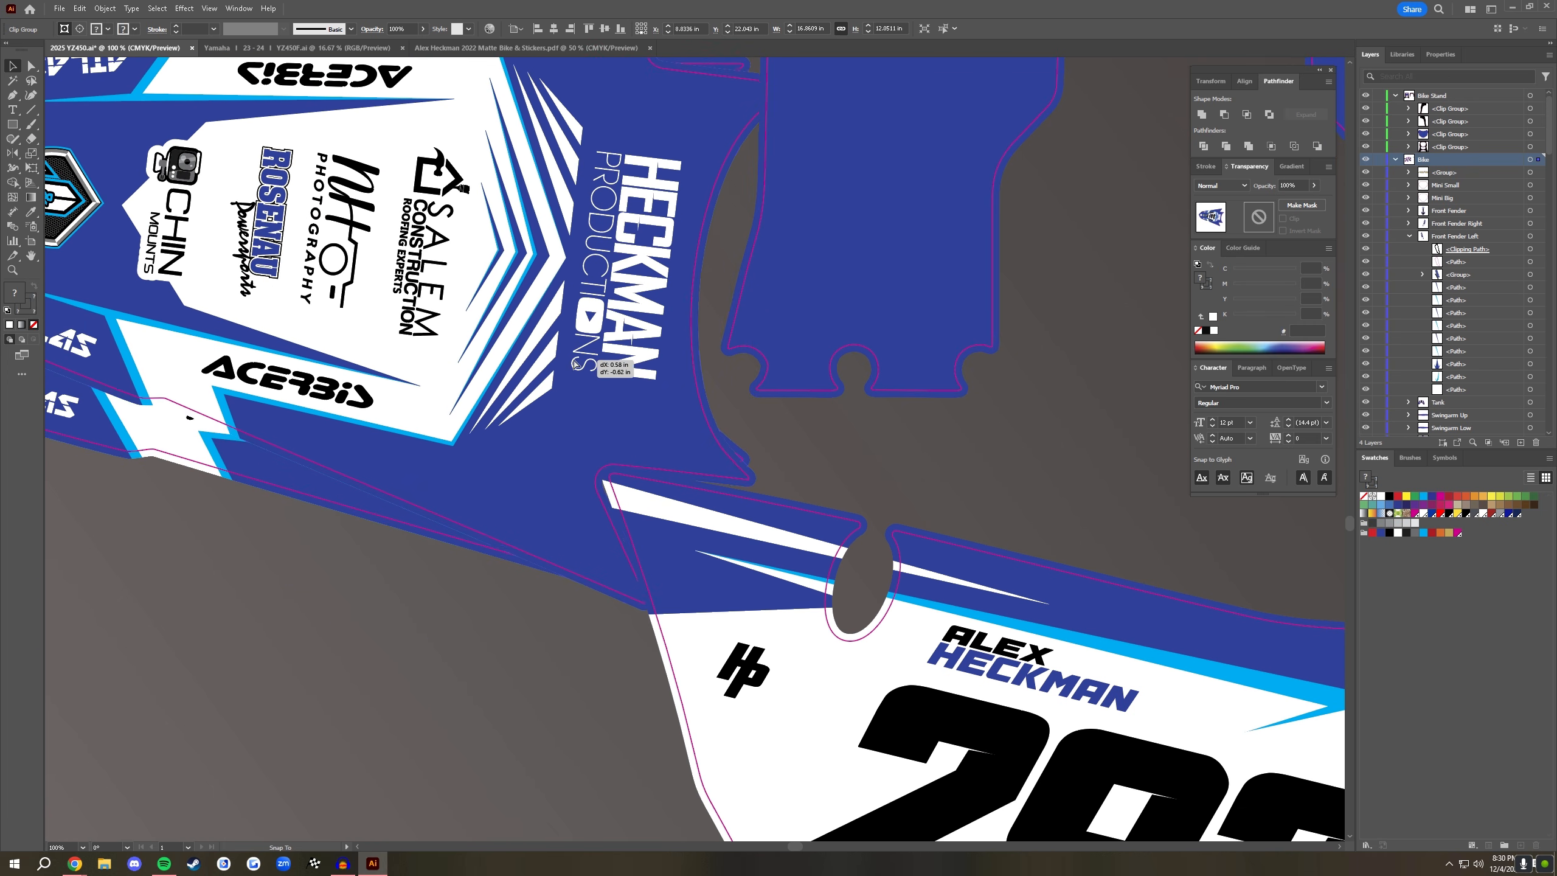
left_click_drag(813, 275, 821, 294)
left_click_drag(616, 385, 628, 381)
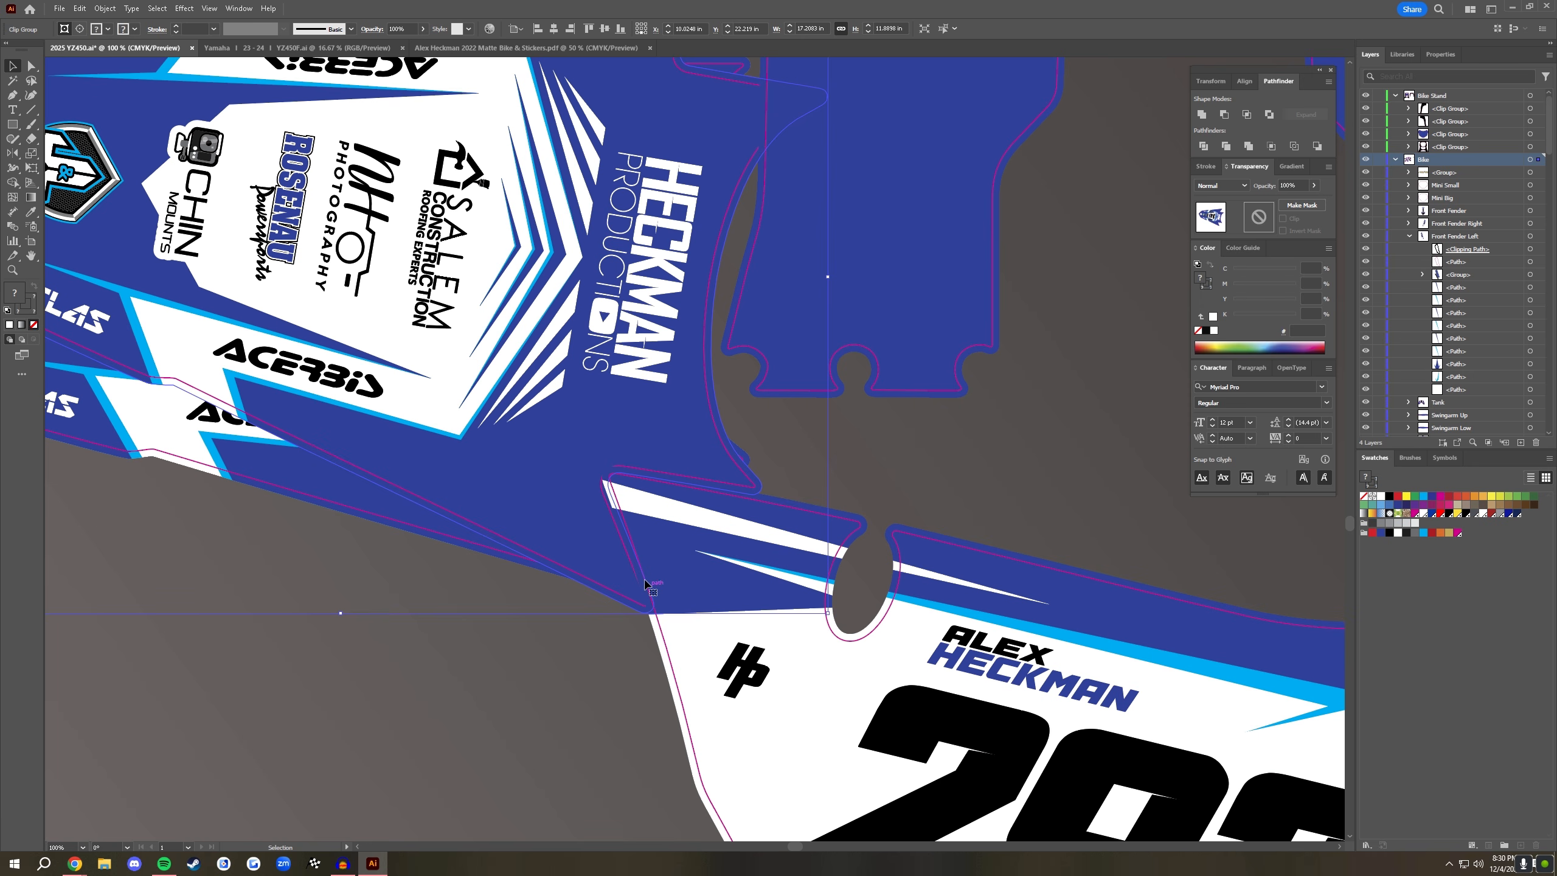
- Copy the white spike from the Right Plate group and paste it in place above the blue shape inside the tilted Rear Fender group
double_click(746, 523)
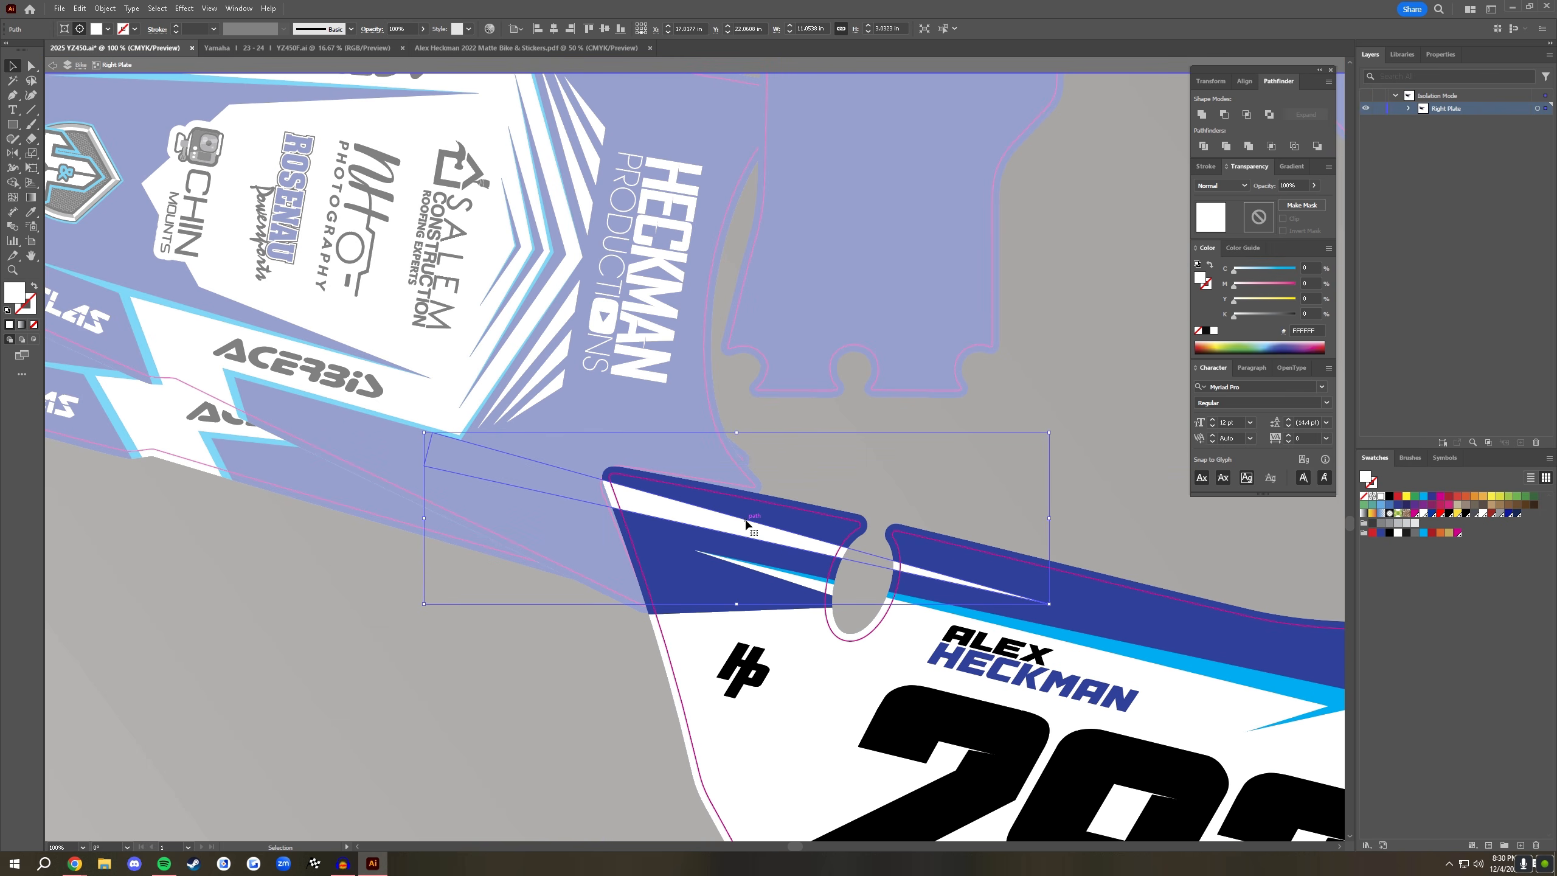
double_click(928, 462)
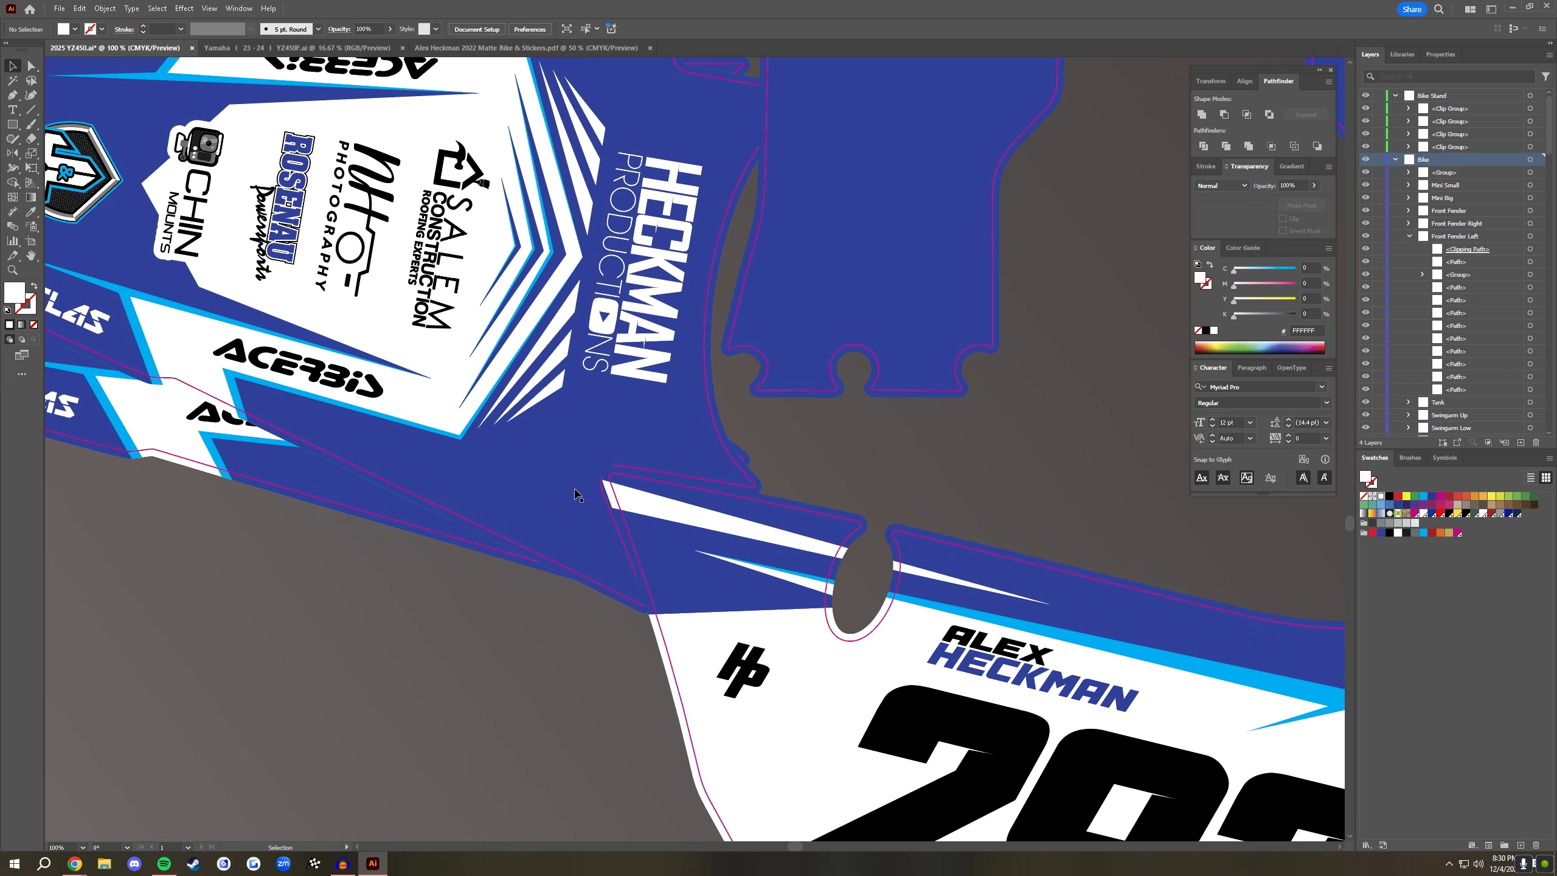
double_click(560, 489)
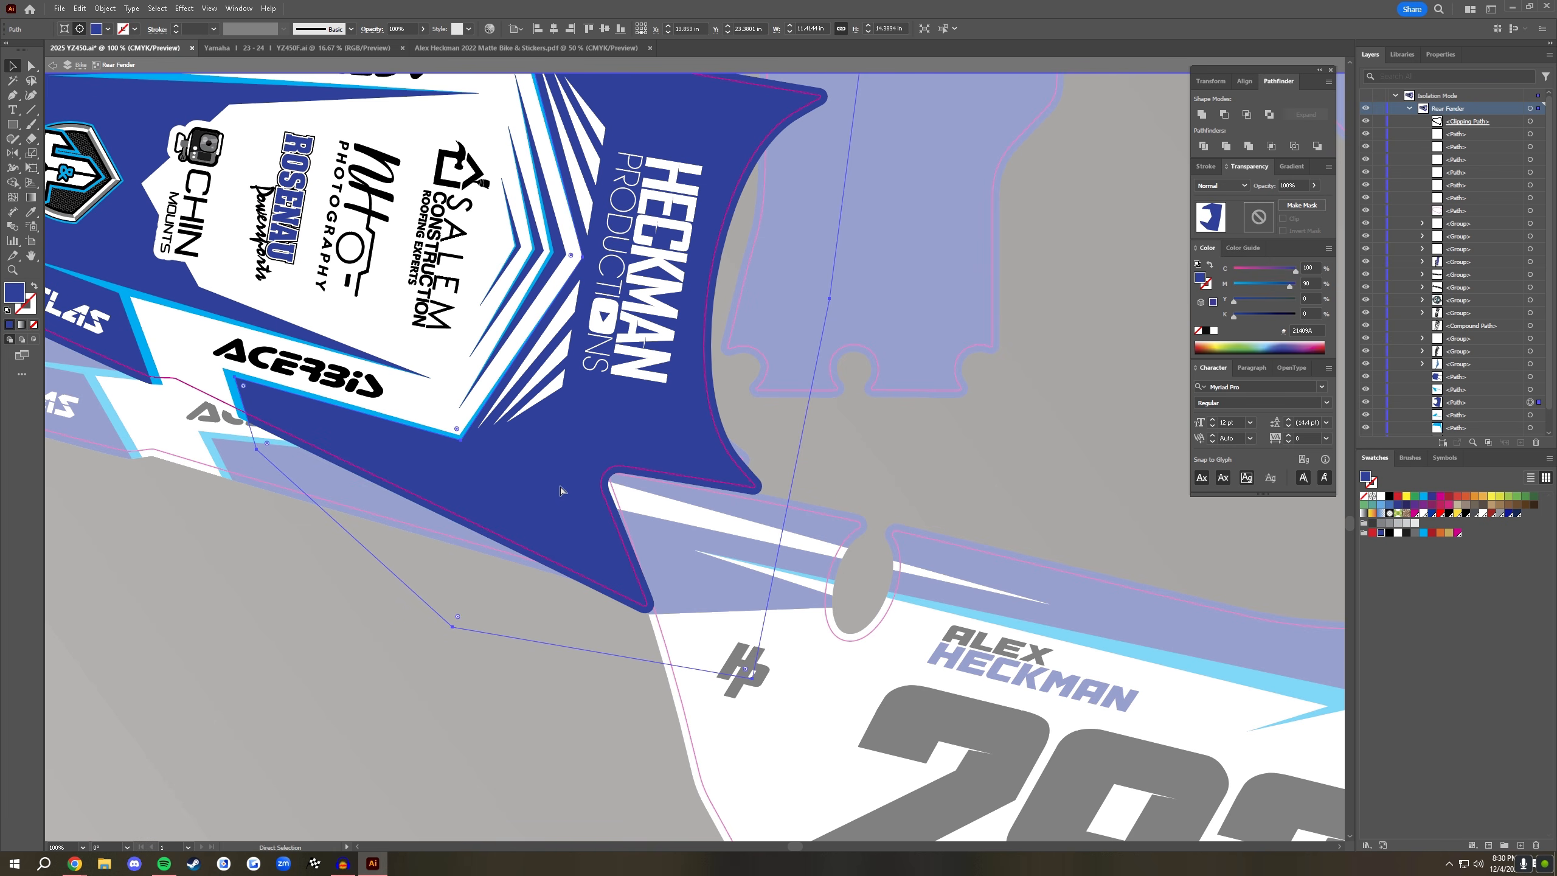
left_click(561, 491)
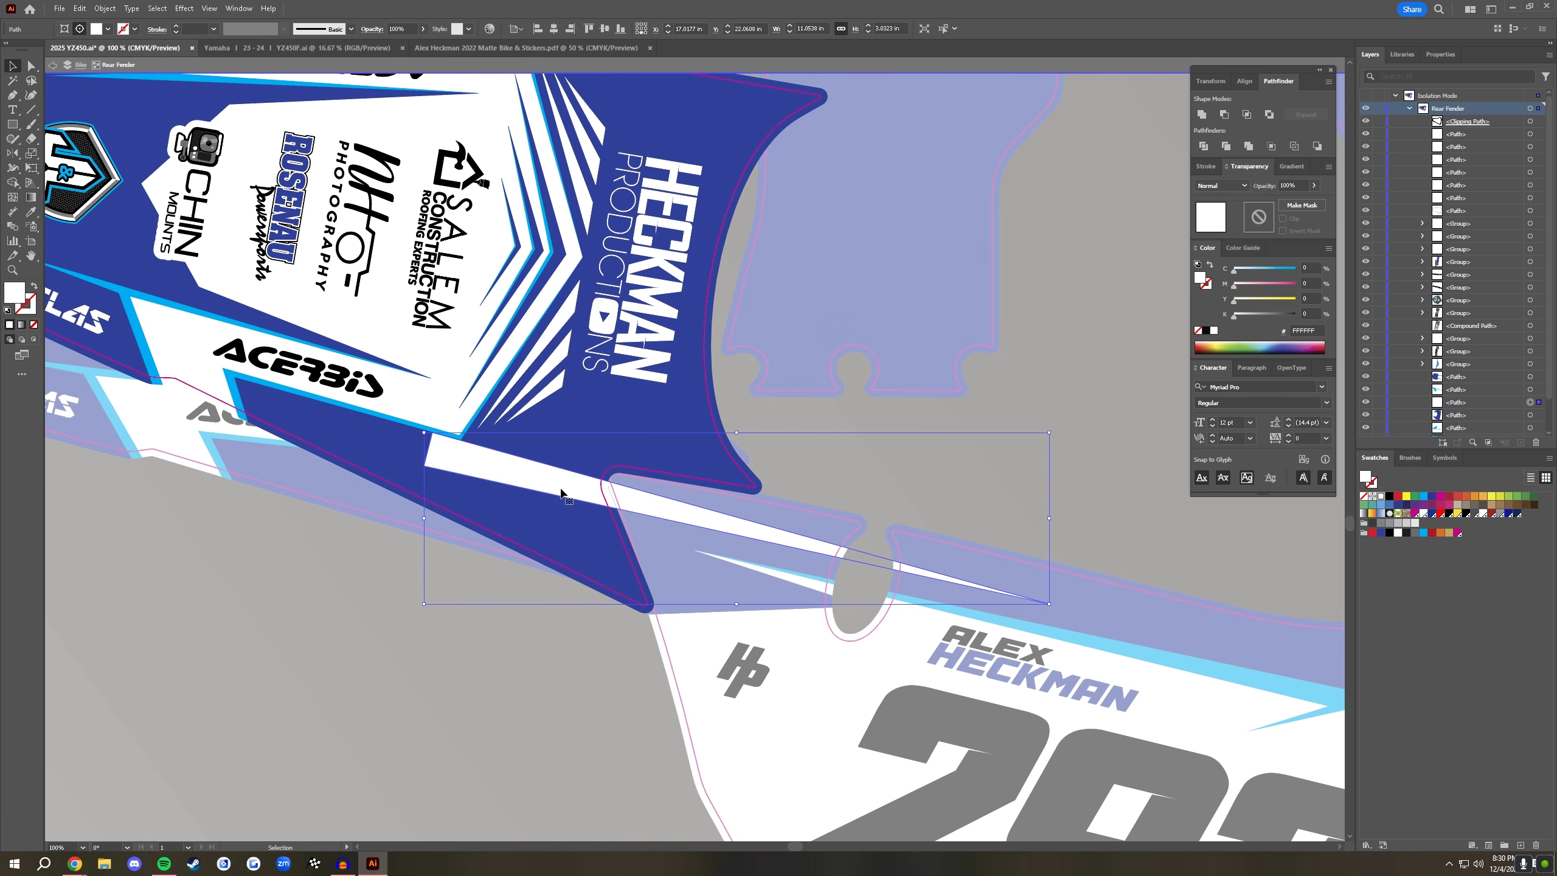
left_click(944, 508)
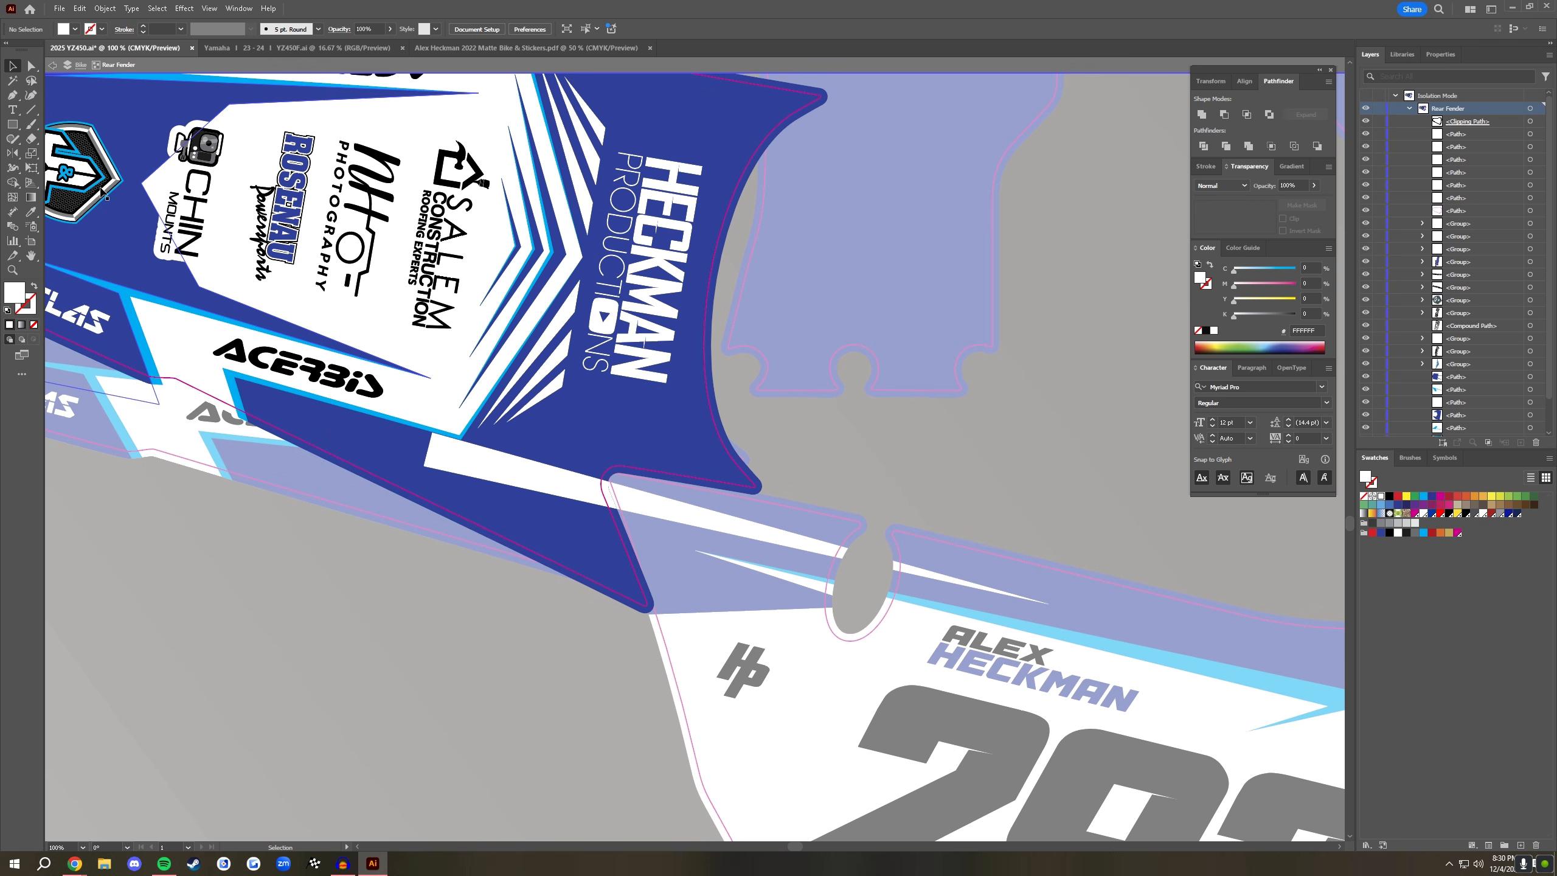
- Add anchor points on the spike's upper and lower edges where it meets the side plate, and delete its upper corner point on the fender
left_click_drag(13, 95, 61, 110)
left_click(621, 486)
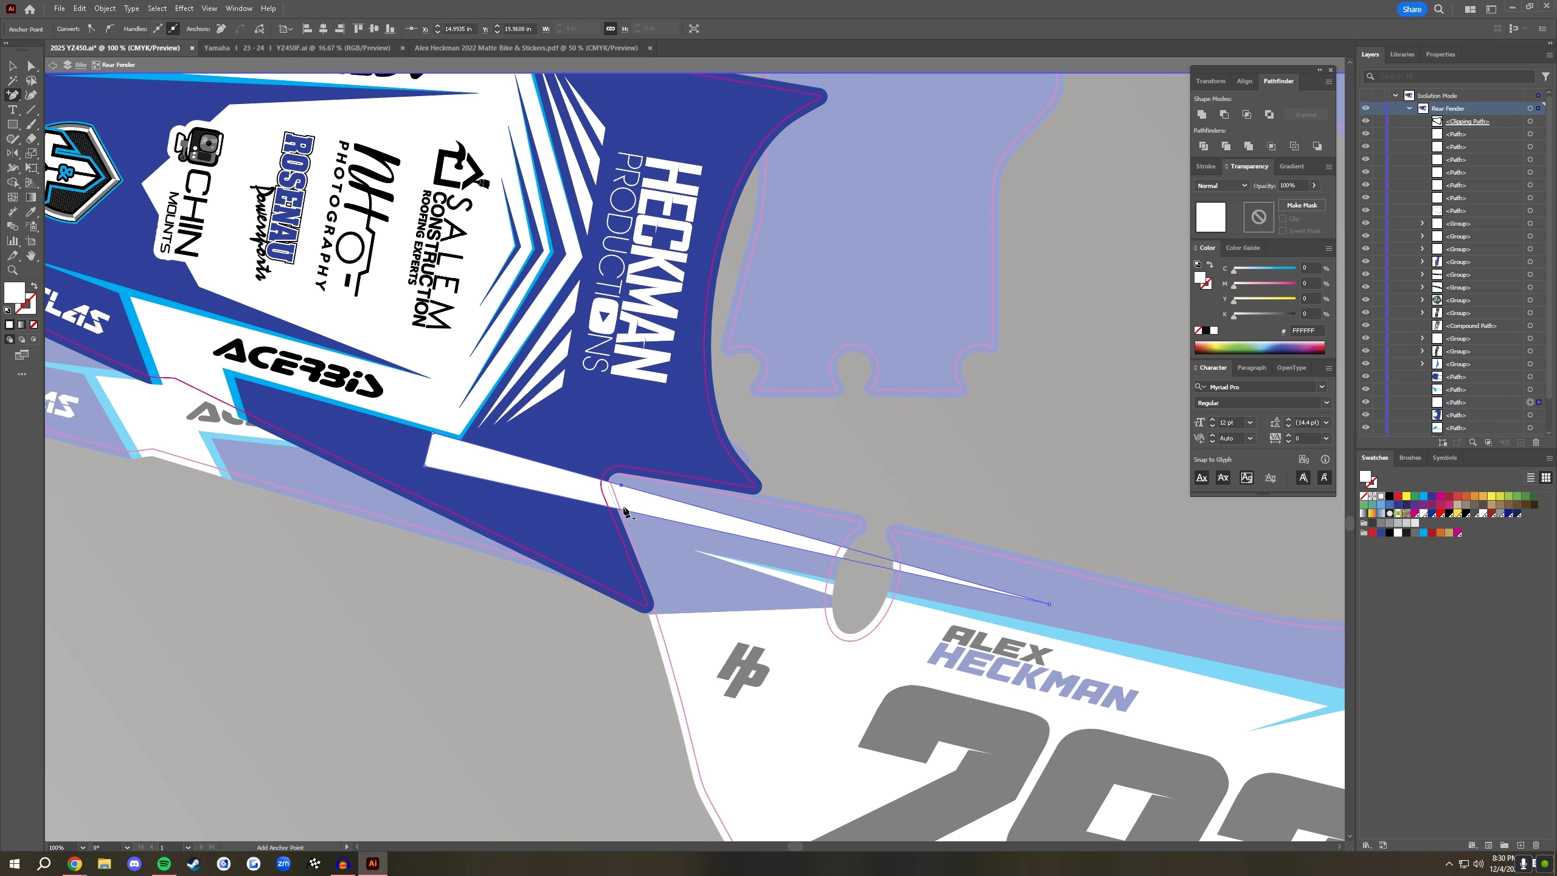
left_click(620, 510)
key("minus")
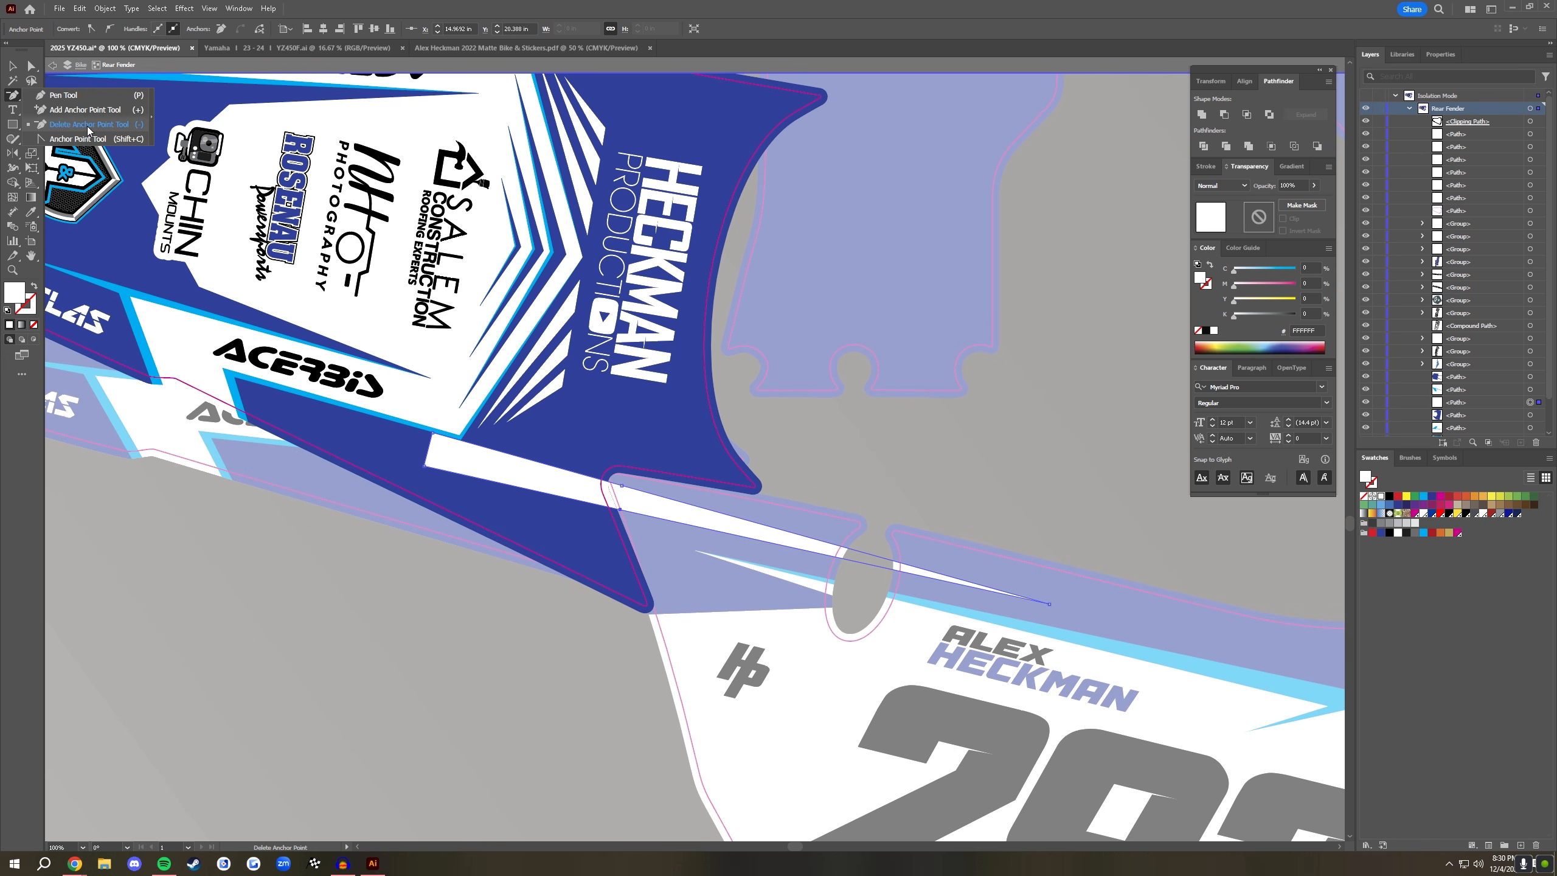
left_click(433, 433)
- Extend the spike's remaining end point farther along the rear fender towards the Acerbis logo and leave the Rear Fender group
key("a")
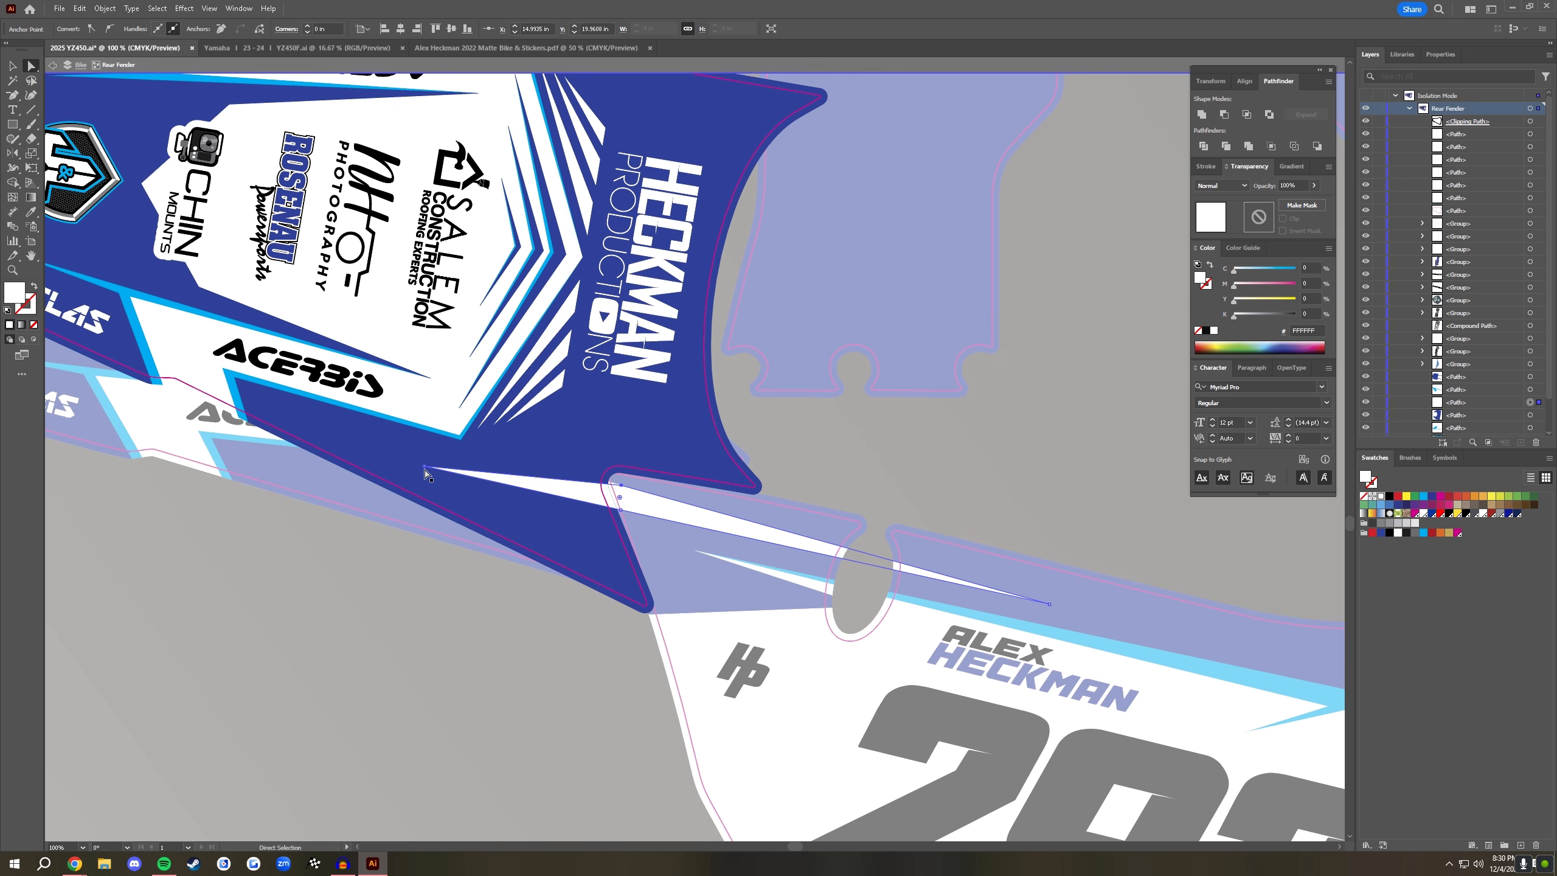
left_click_drag(423, 467, 300, 417)
key("v")
double_click(525, 694)
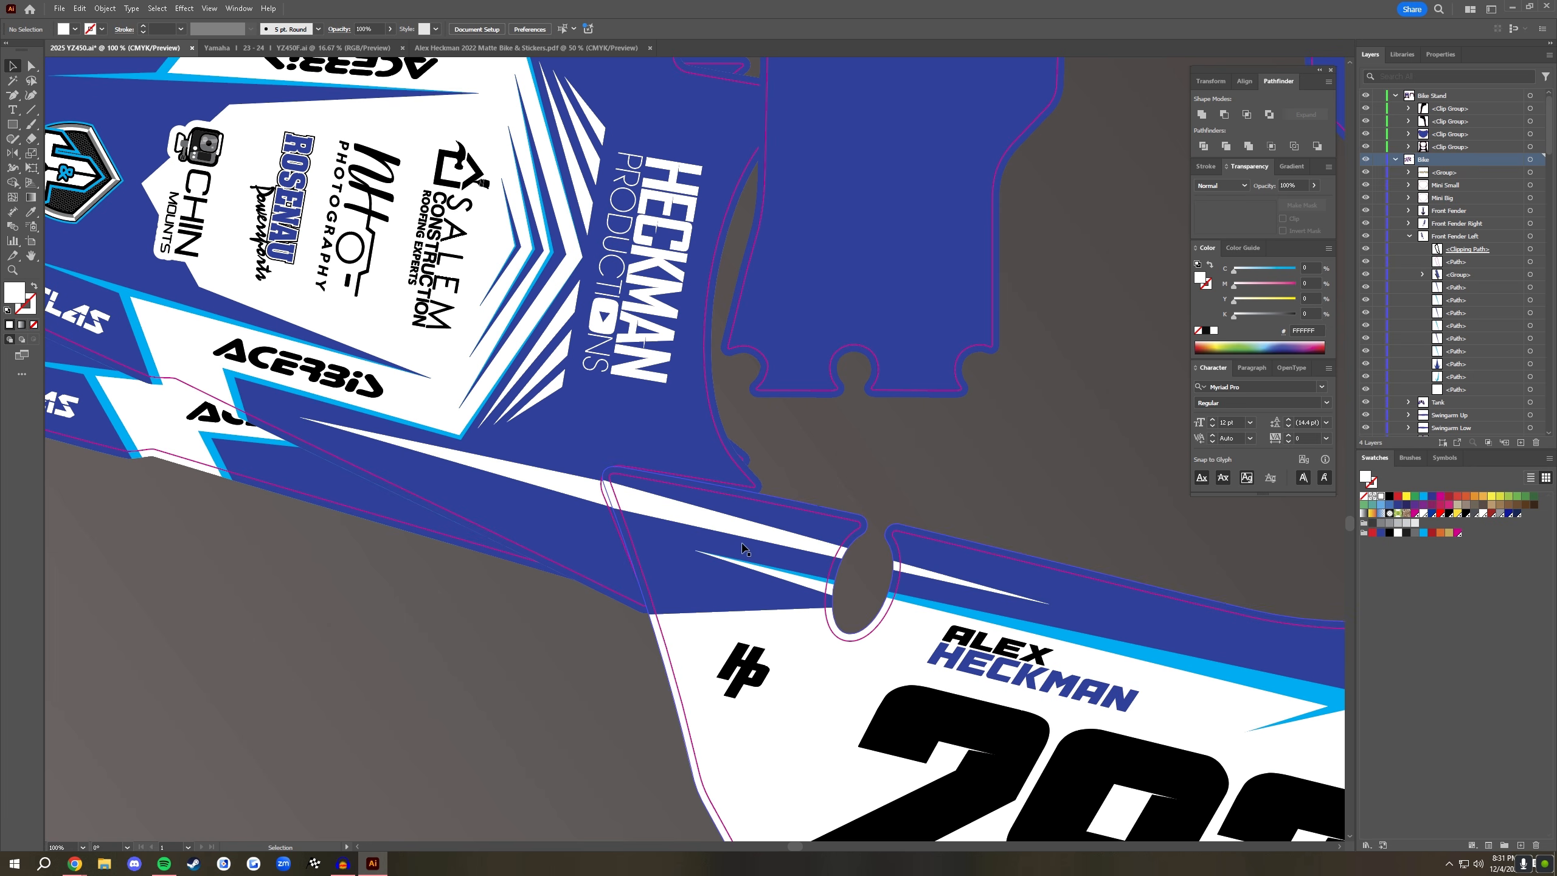
- Rotate the tilted rear fender copy back to horizontal so it lines up with the original rear fender beneath it
double_click(560, 481)
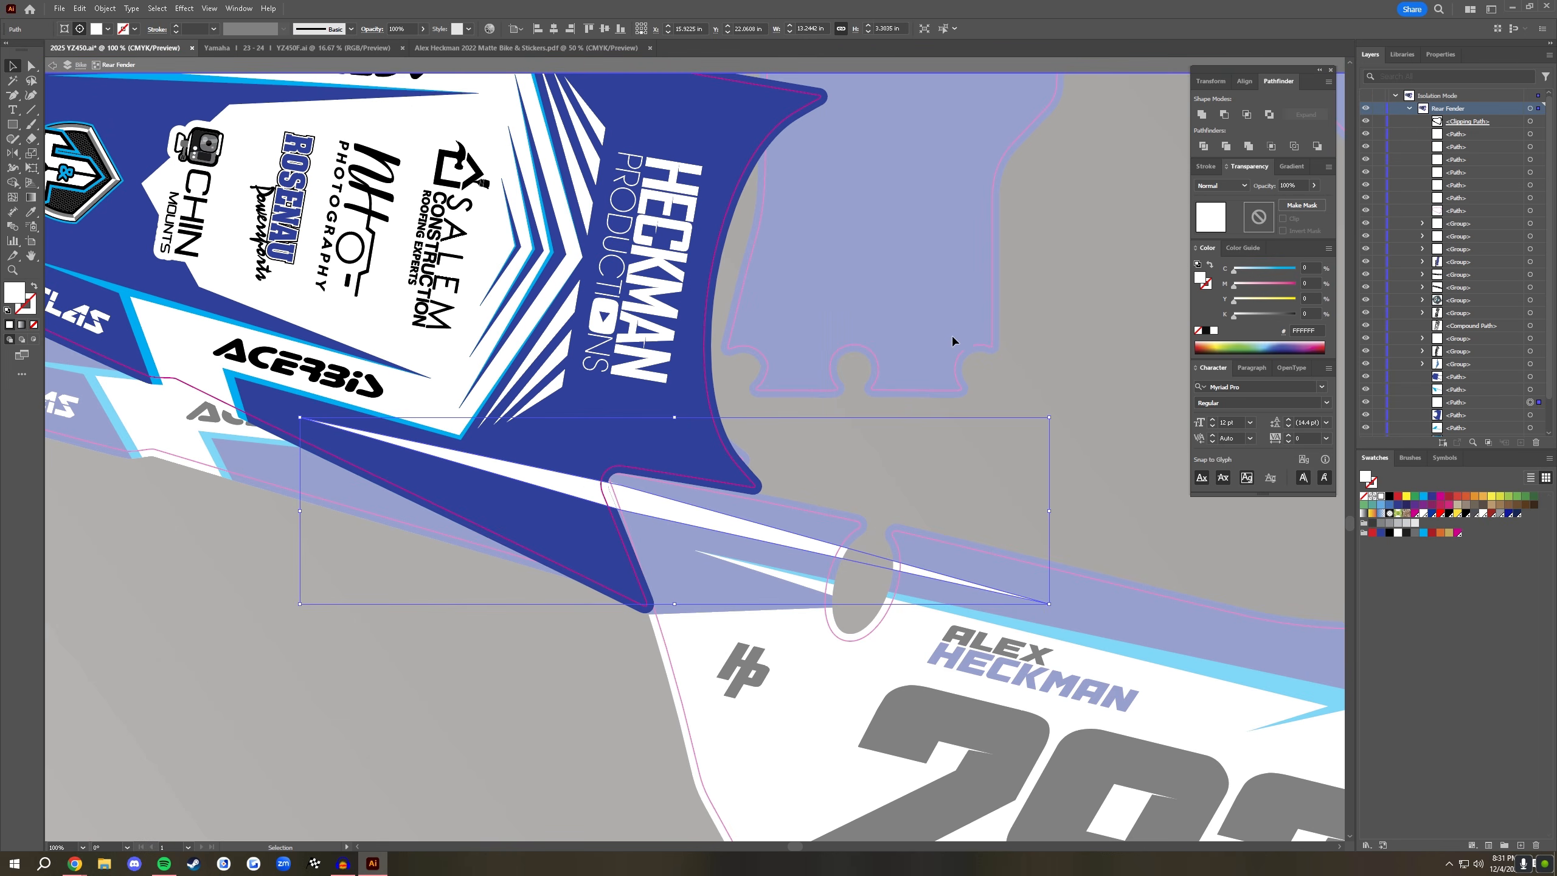
left_click(993, 355)
double_click(993, 354)
key("ctrl+minus")
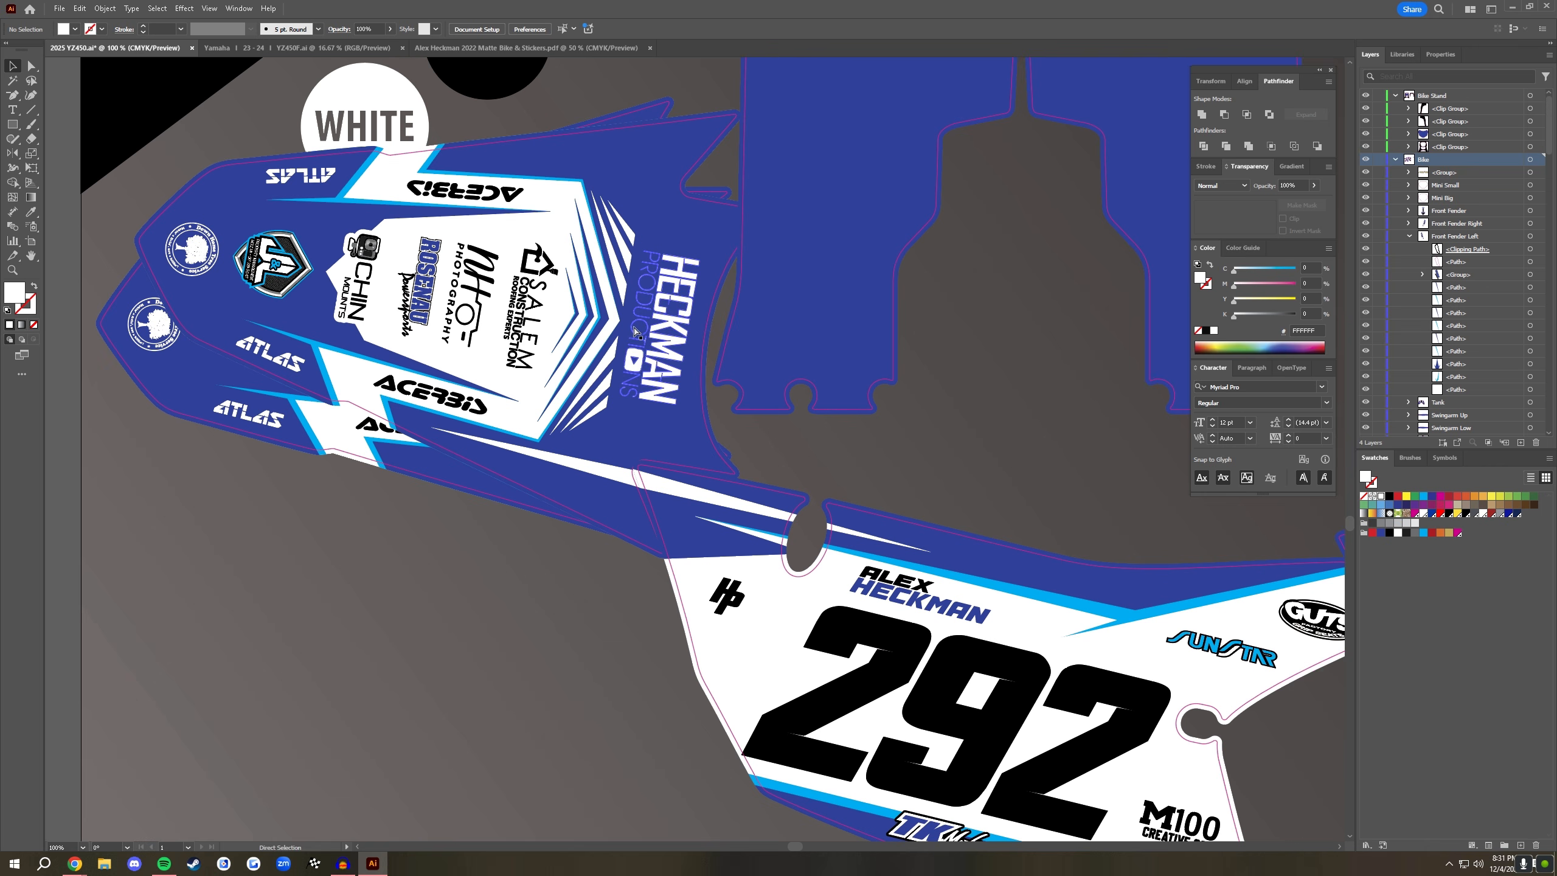
left_click_drag(611, 324, 686, 440)
left_click(686, 440)
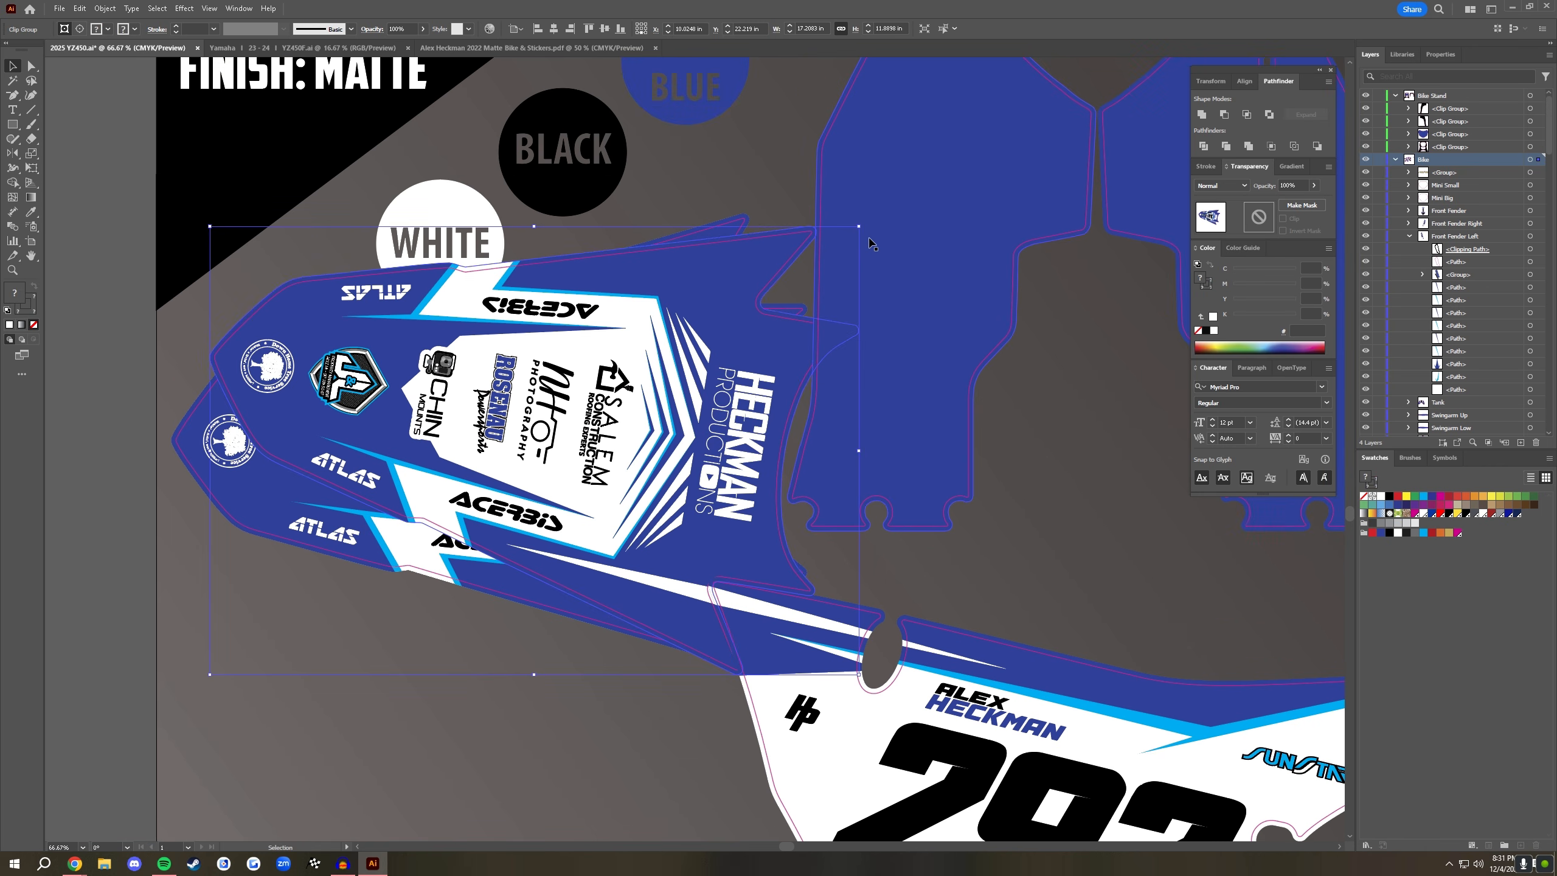
left_click_drag(864, 223, 845, 196)
key("ctrl+plus")
left_click_drag(863, 386, 376, 362)
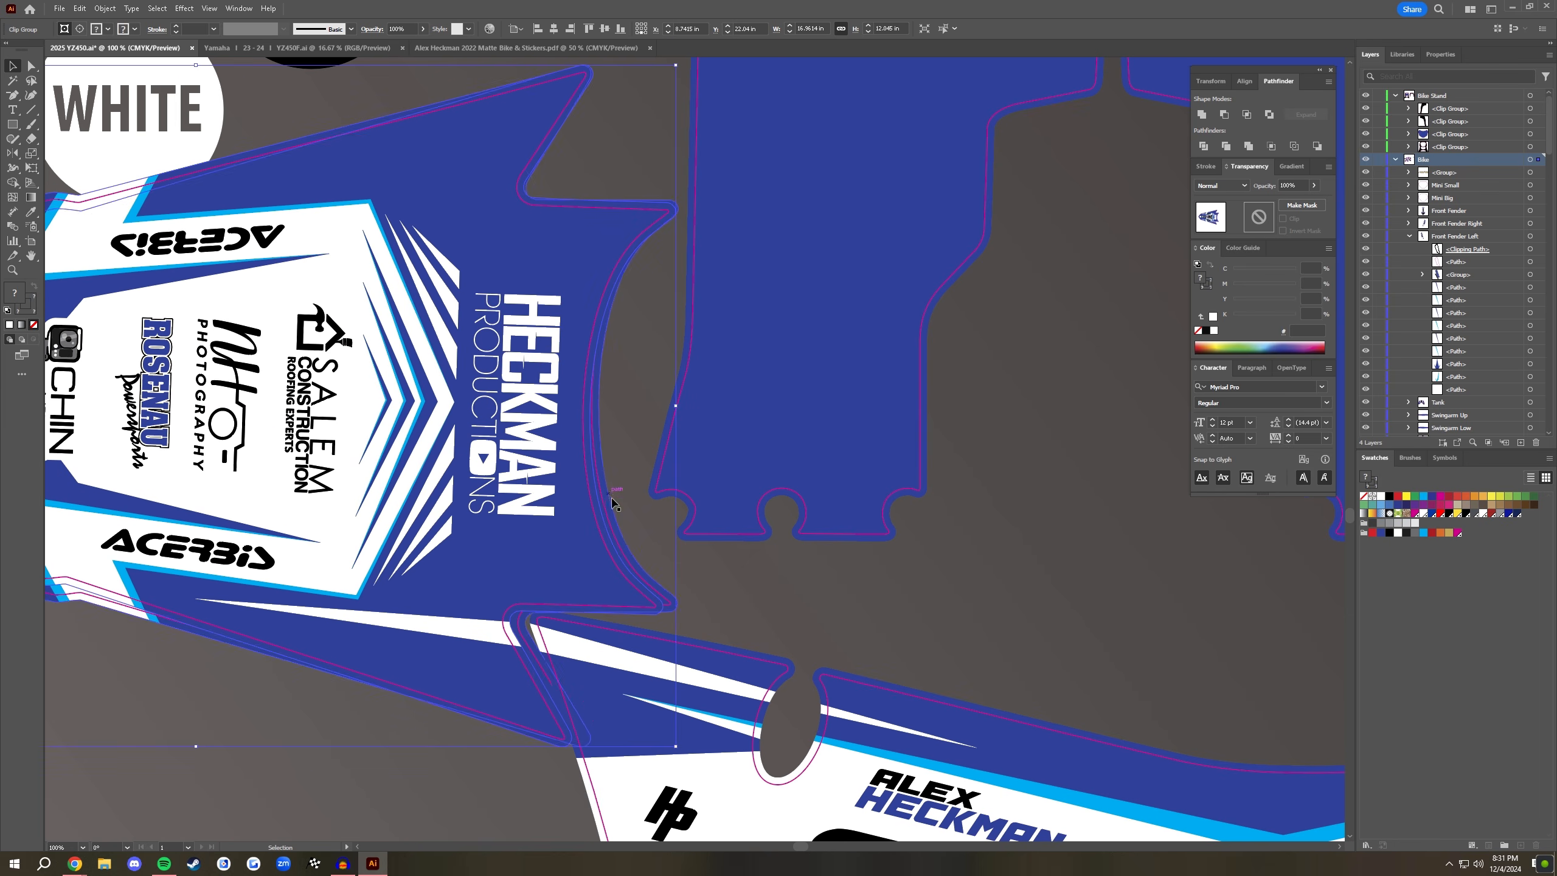
- Fine-tune the position of the rear fender copy until its outline and logos overlap those of the original fender
left_click_drag(683, 404, 682, 398)
left_click_drag(558, 382, 565, 386)
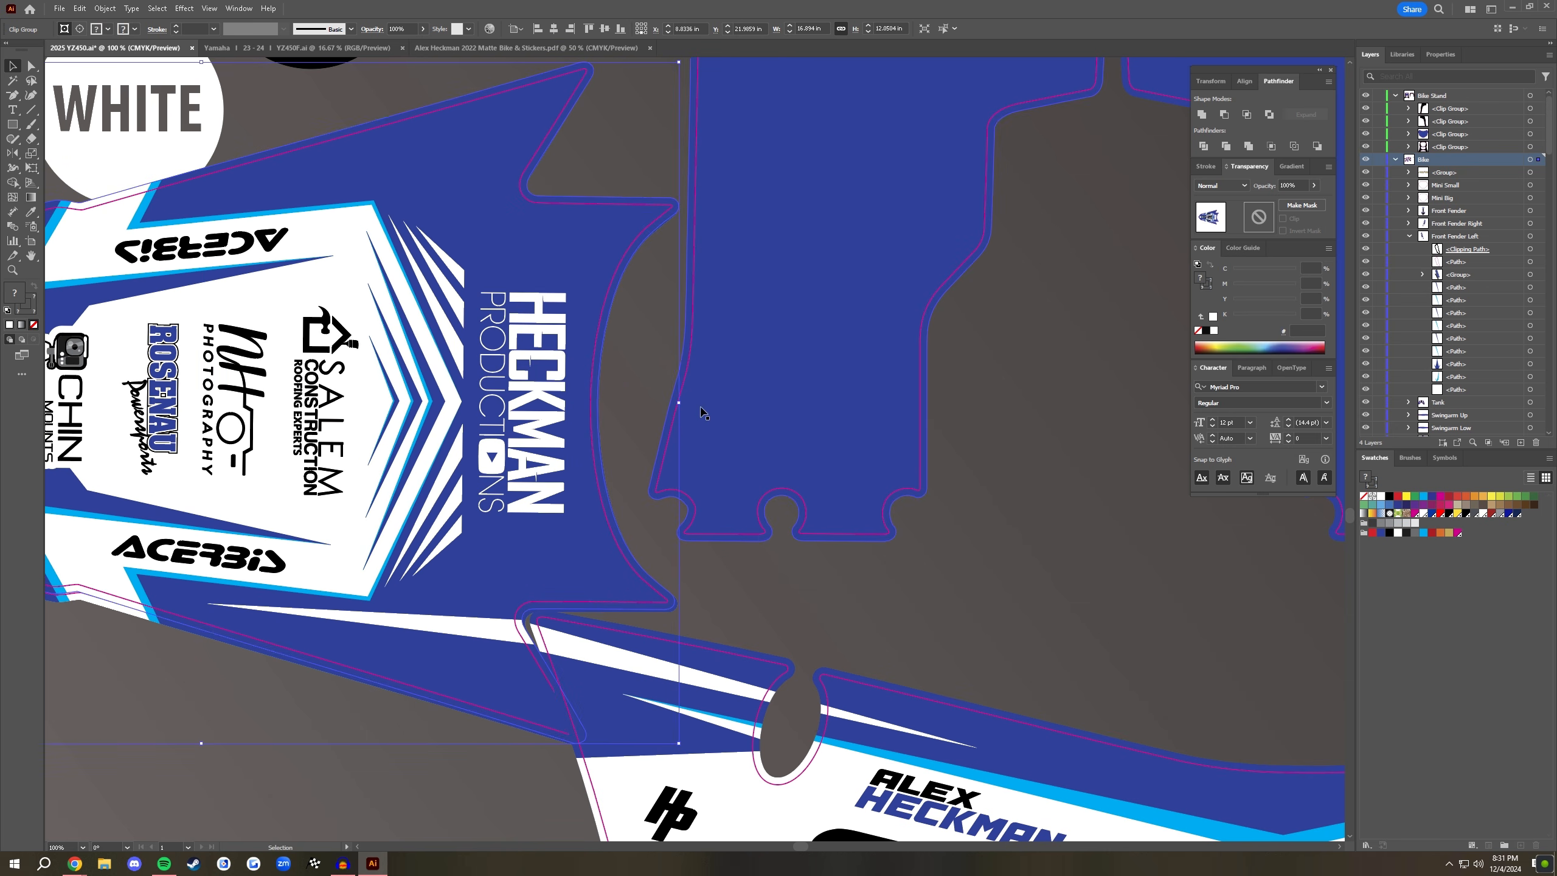
left_click_drag(685, 400, 684, 397)
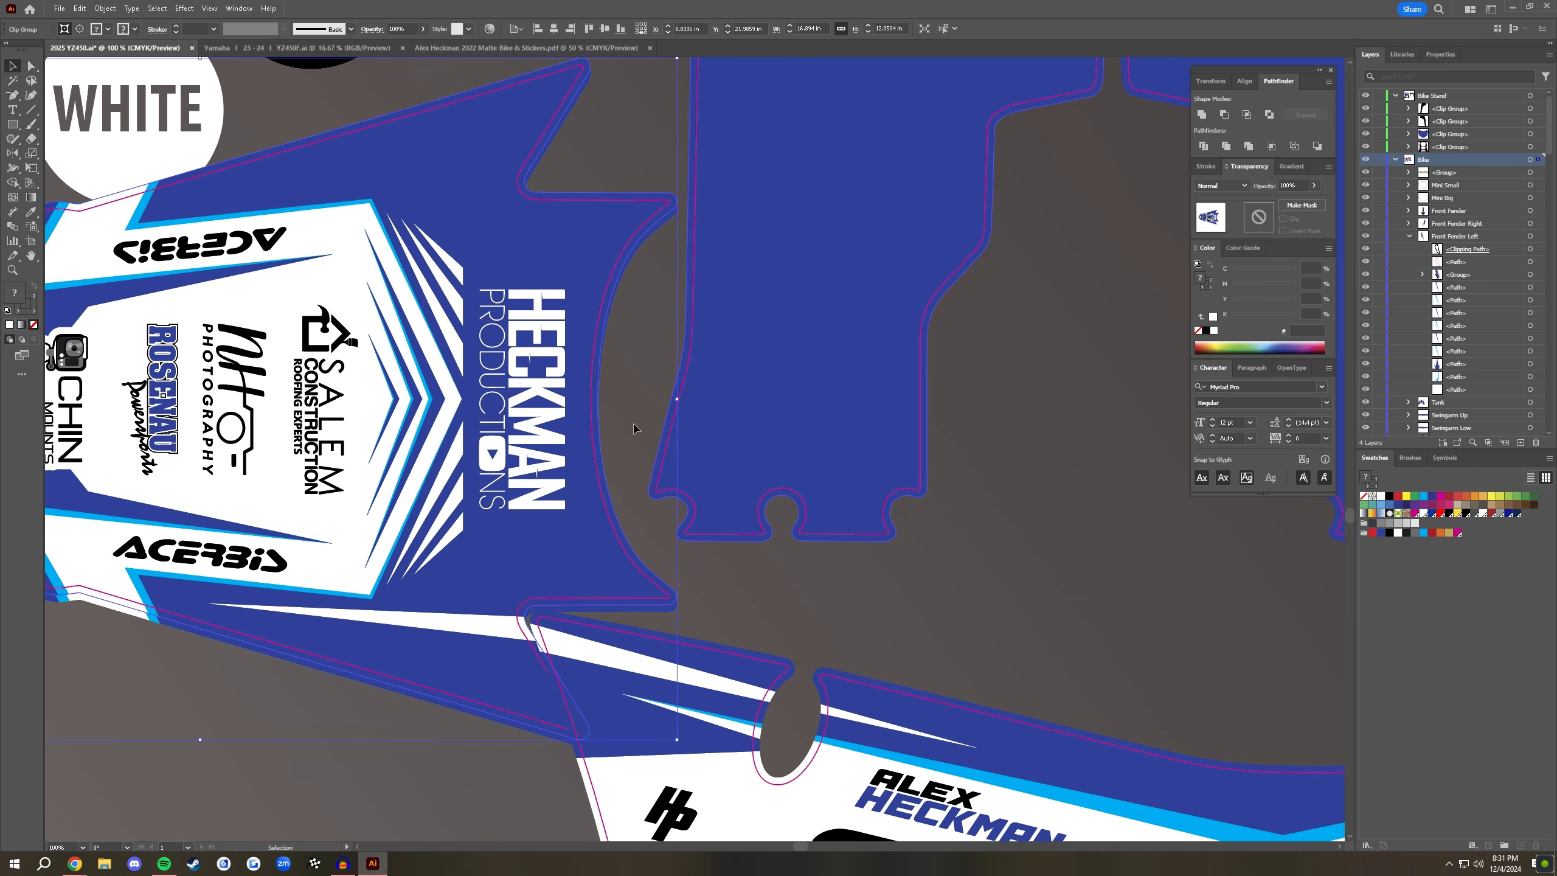
scroll(692, 294, "up", 1)
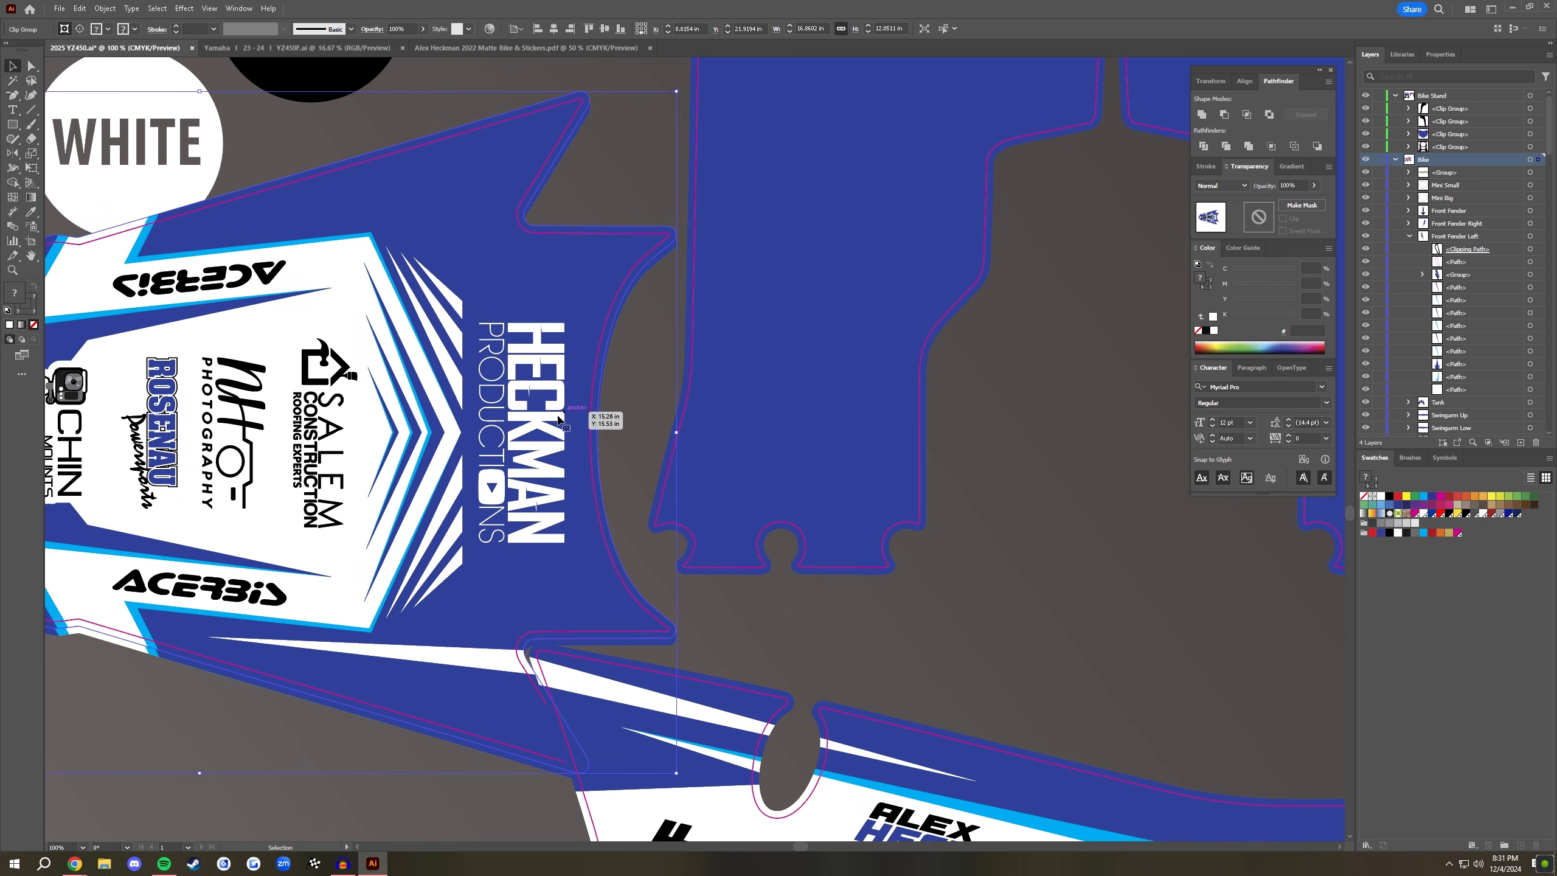
left_click_drag(569, 354, 570, 361)
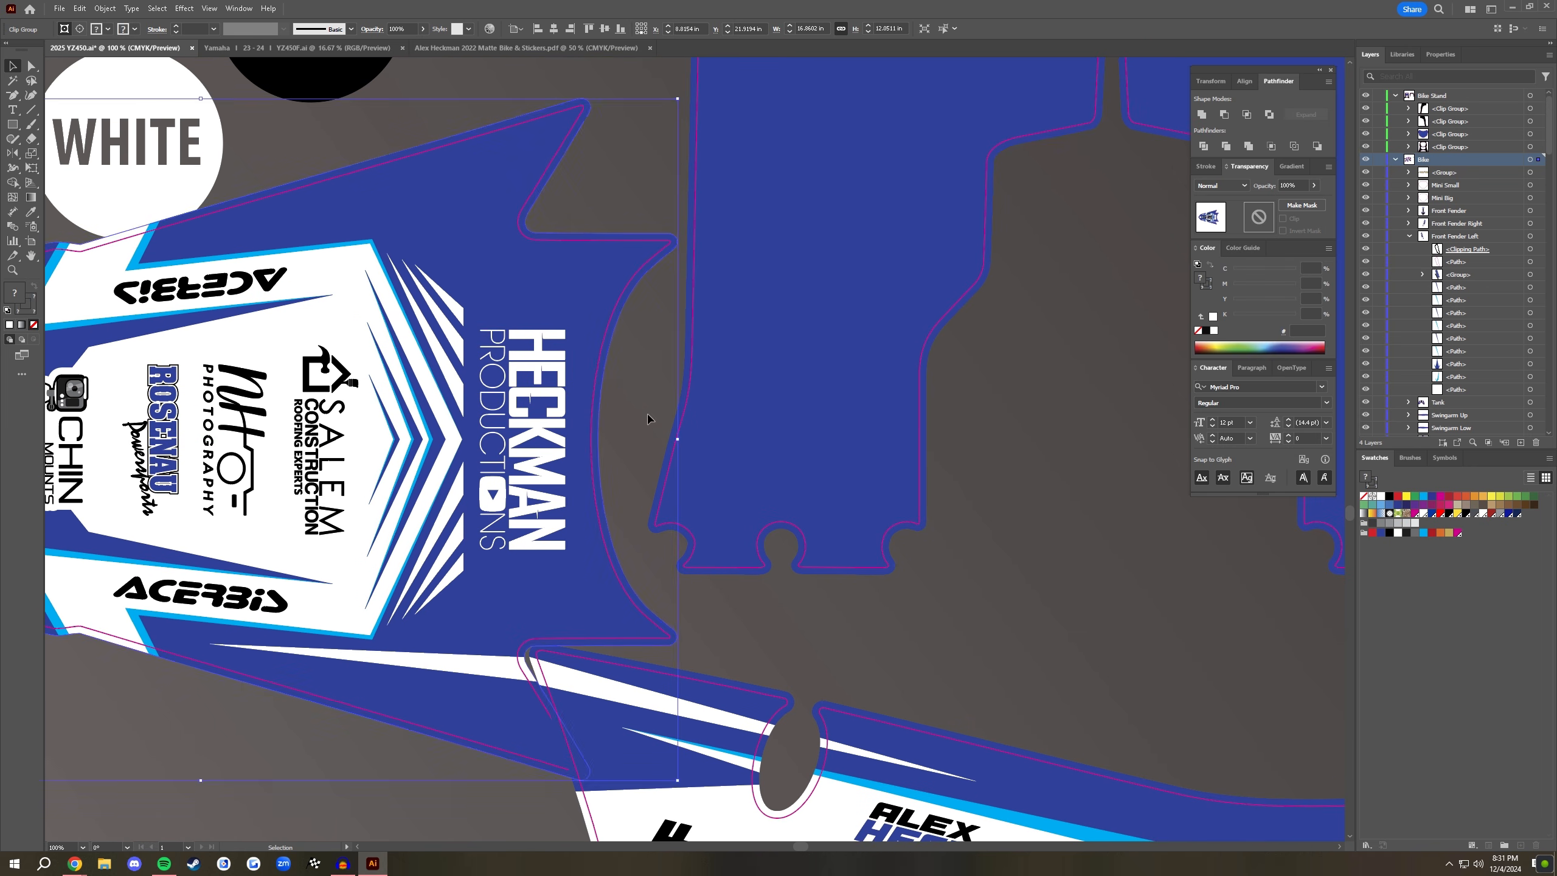
left_click_drag(649, 417, 702, 331)
- Copy the white spike from inside the aligned rear fender copy and delete that fender copy
double_click(516, 584)
left_click(515, 584)
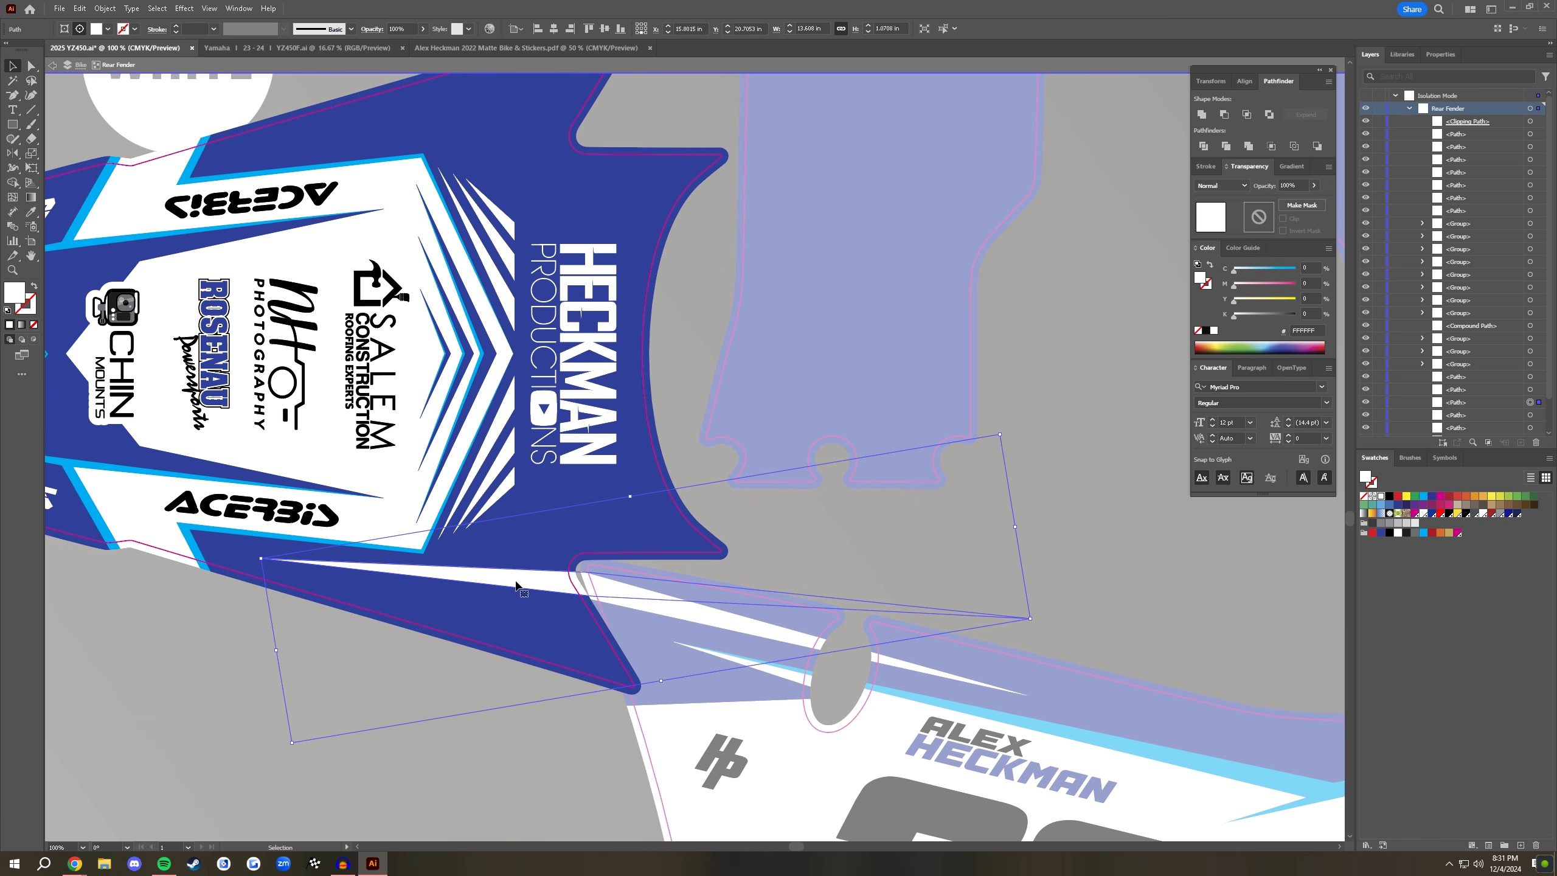
key("ctrl+c")
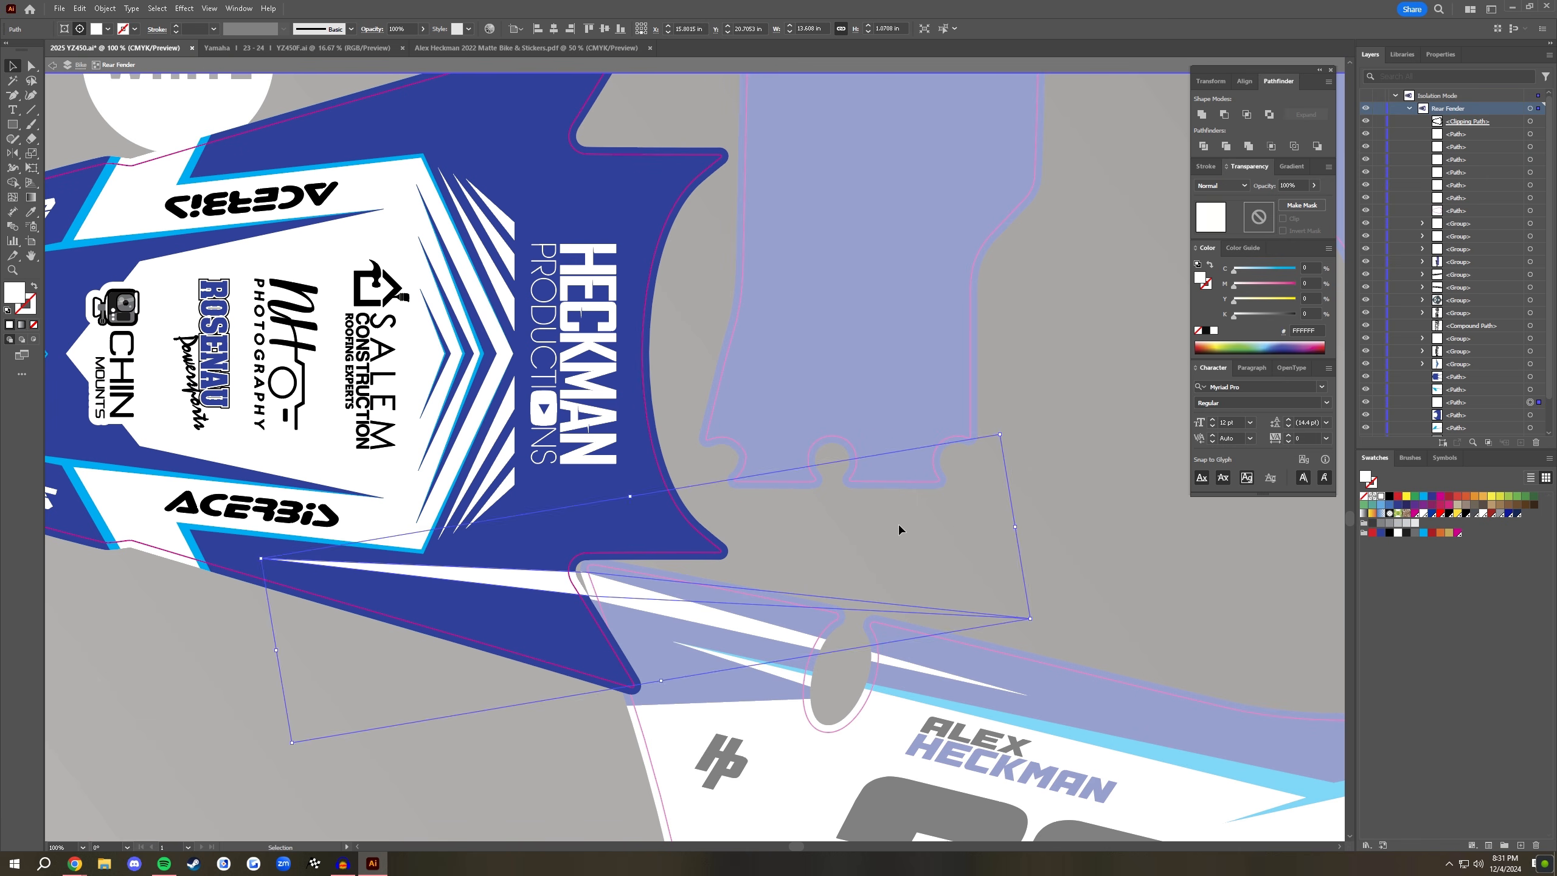
double_click(900, 529)
left_click(535, 353)
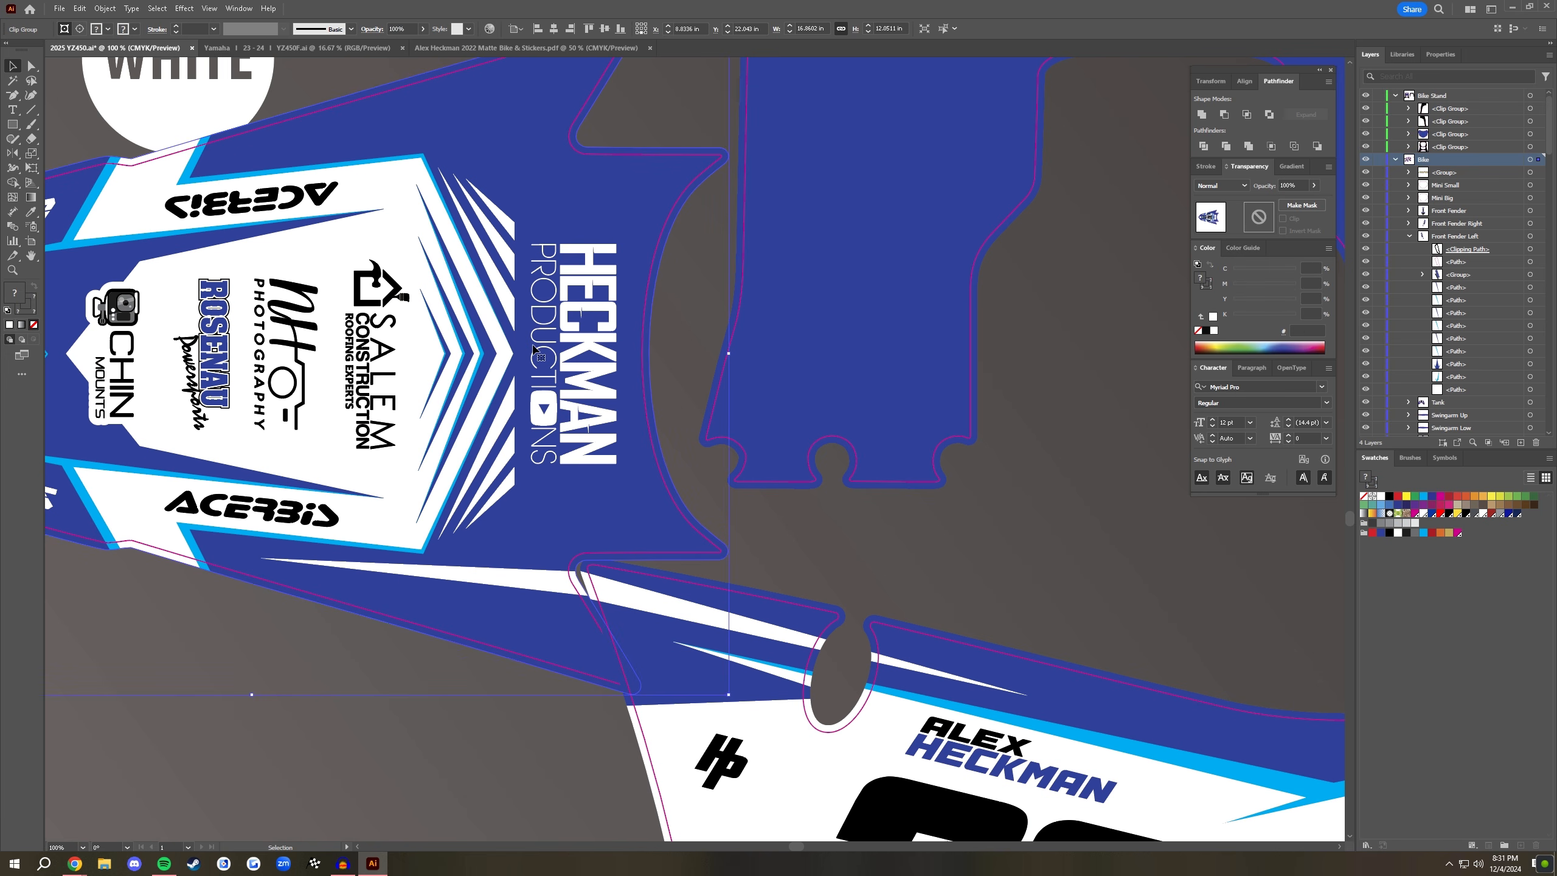
key("Delete")
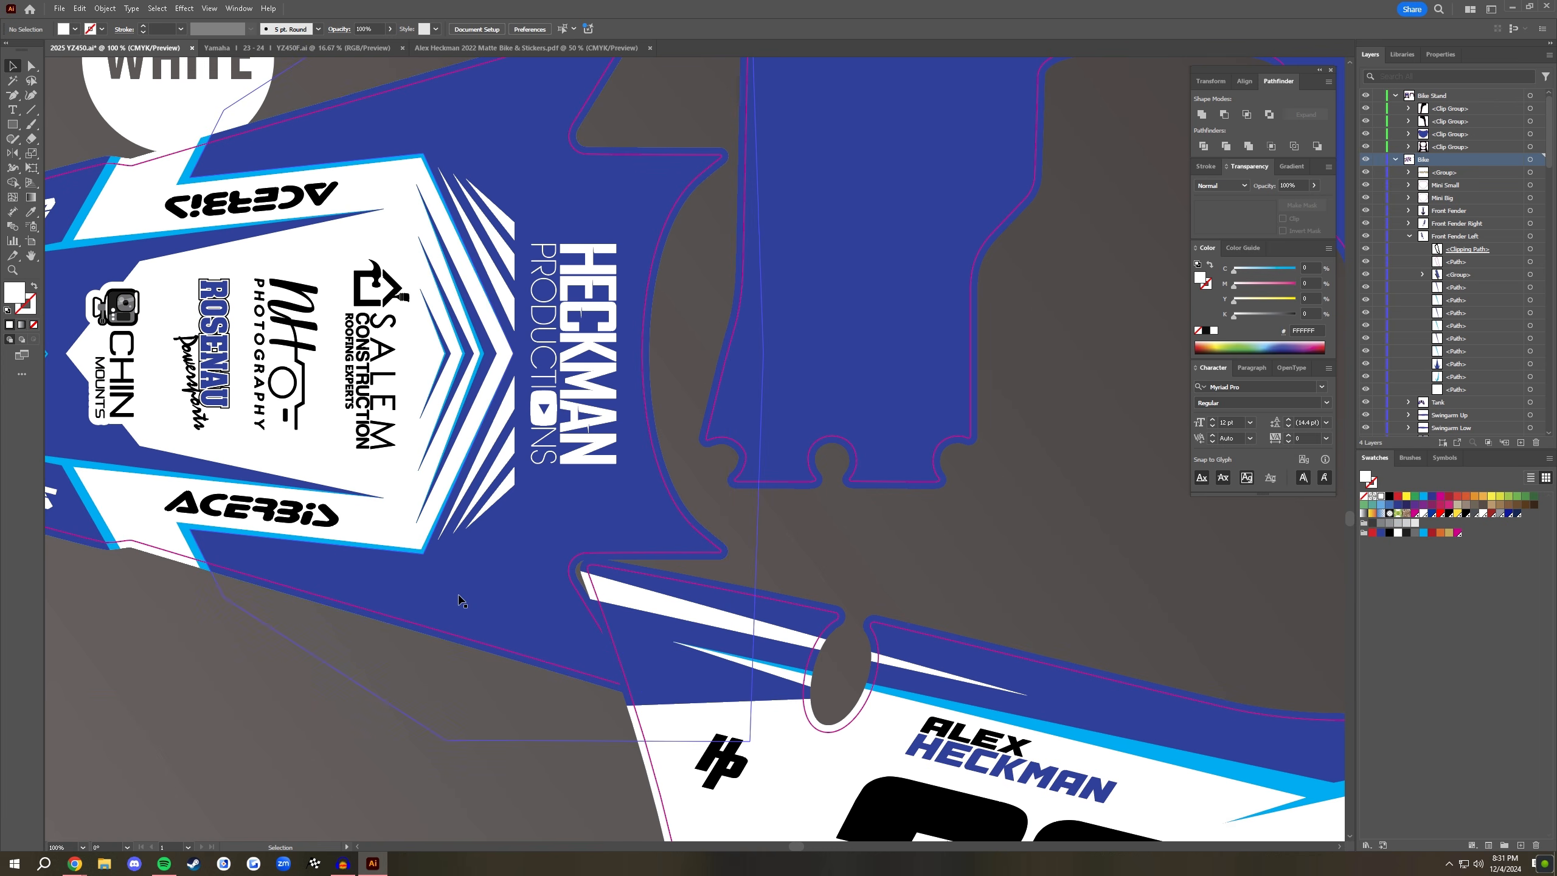
- Paste the white spike in place above the blue shape inside the original Rear Fender group and leave the group
double_click(555, 606)
left_click(554, 605)
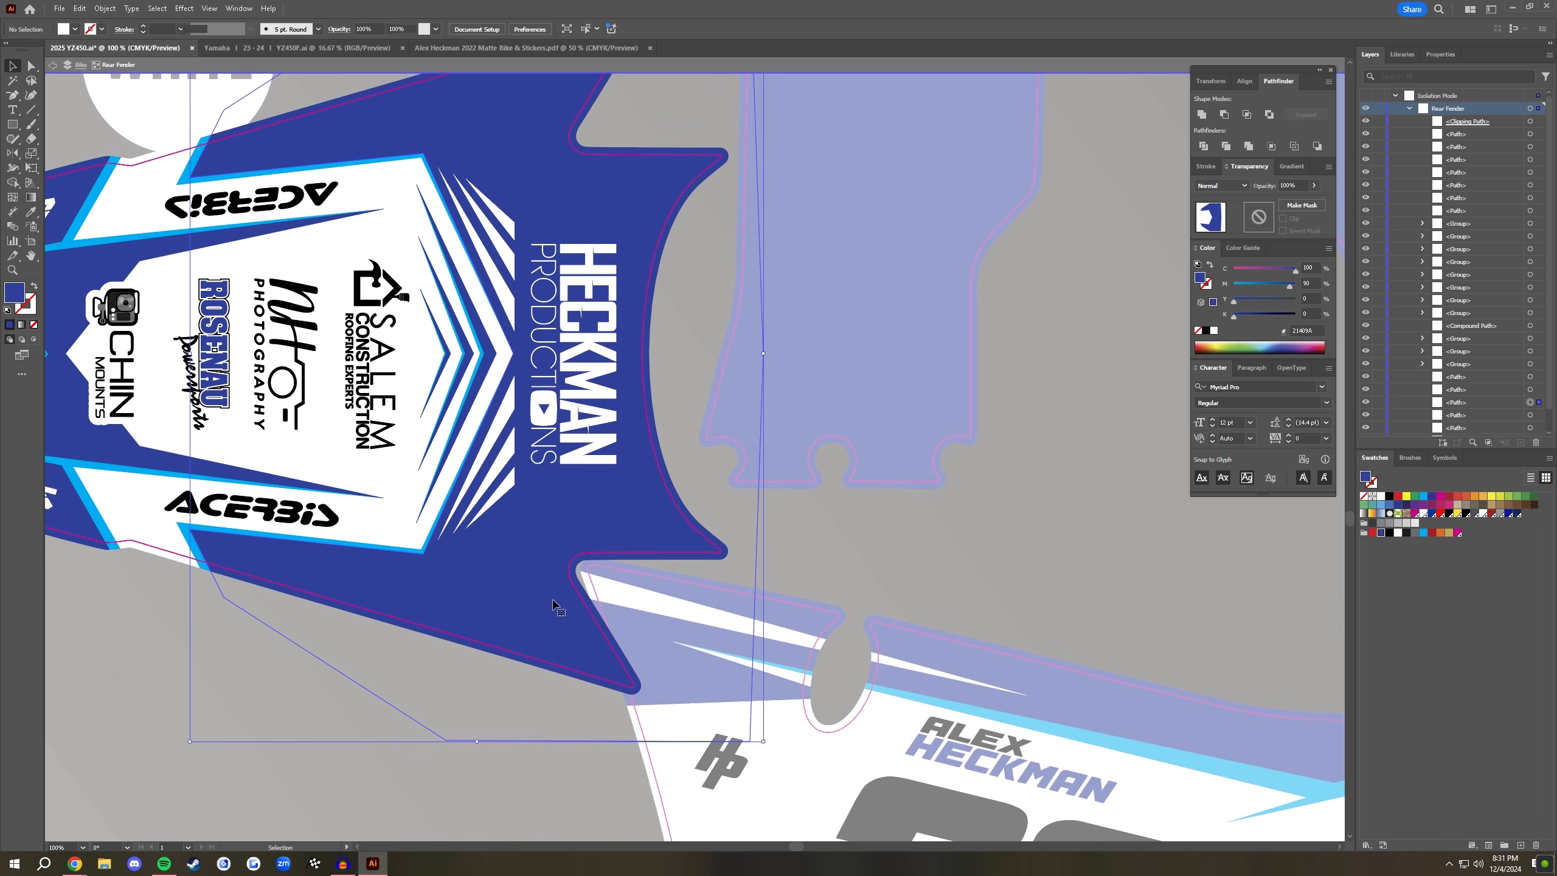
key("ctrl+f")
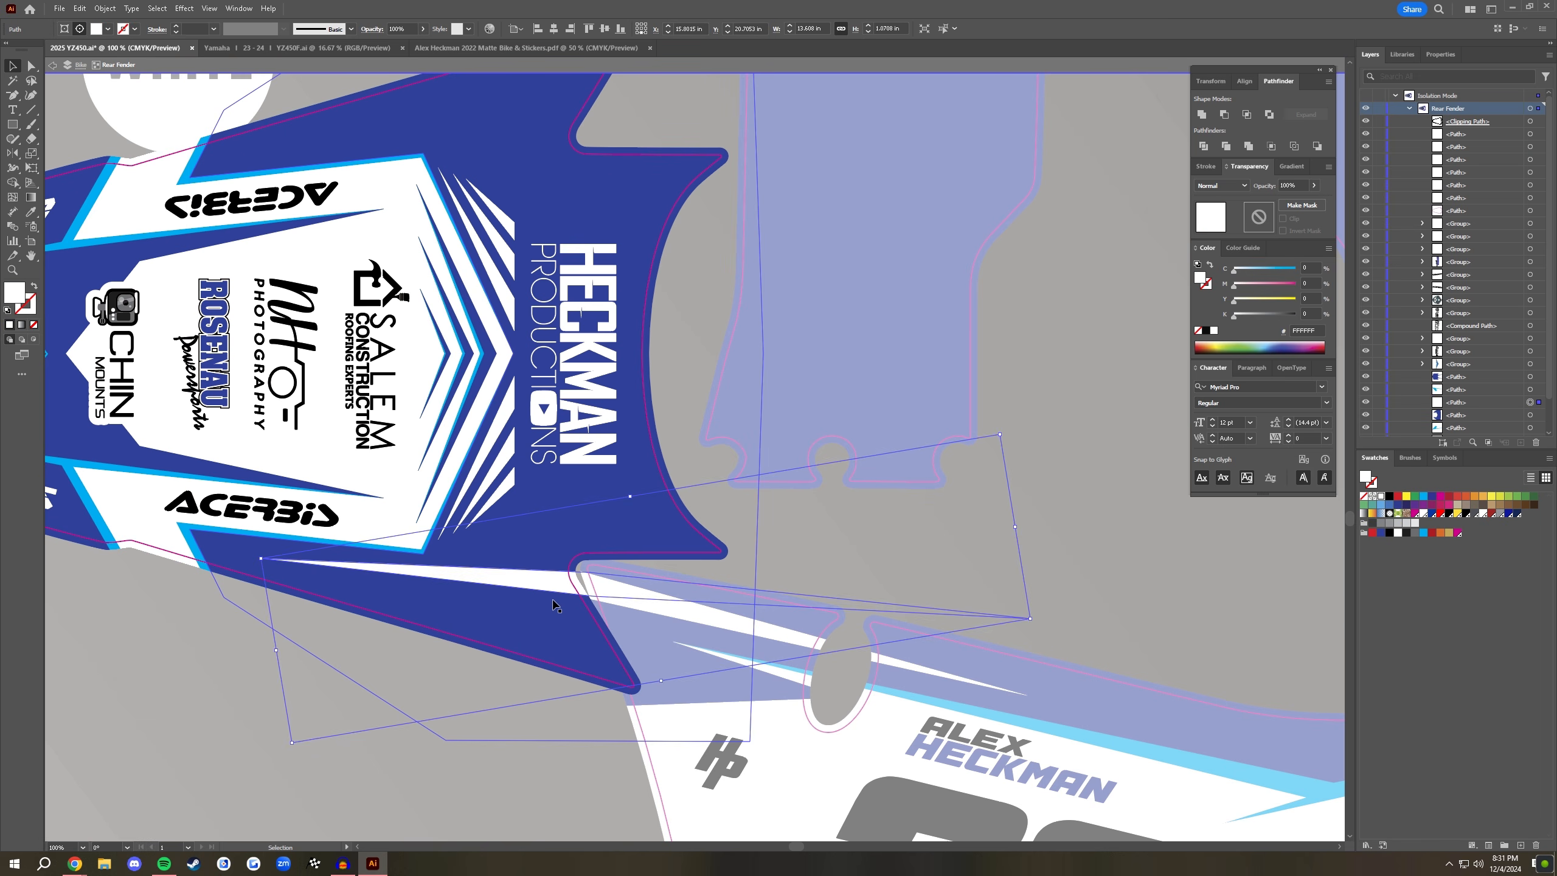
key("Escape")
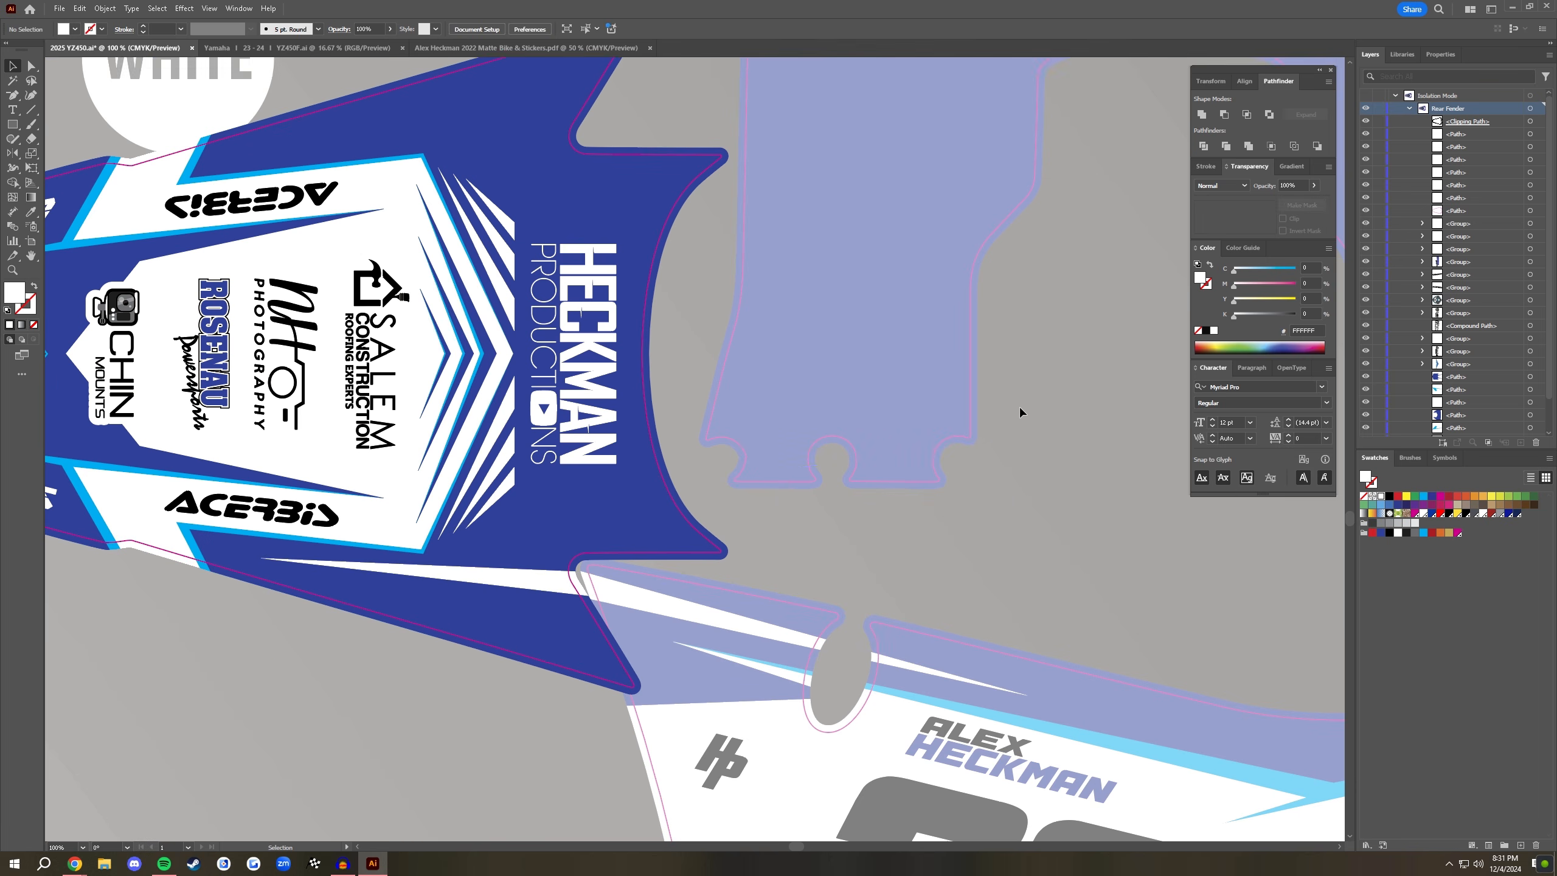
- Rotate the original rear fender upright with its nose pointing down and place it beside the side number plate
key("ctrl+minus")
key("ctrl+minus")
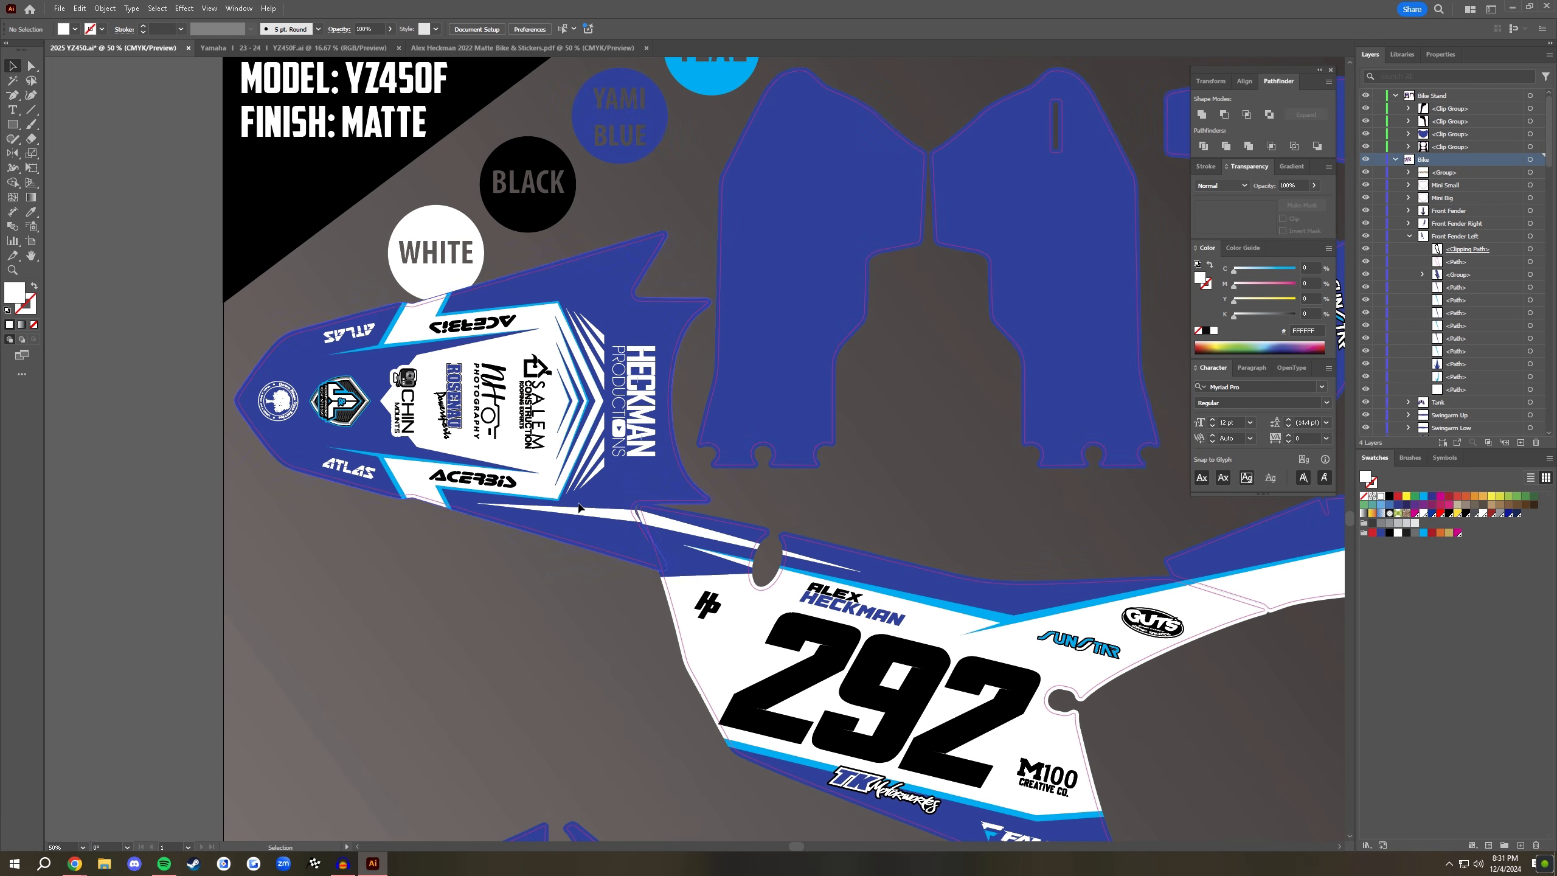
left_click_drag(602, 478, 610, 478)
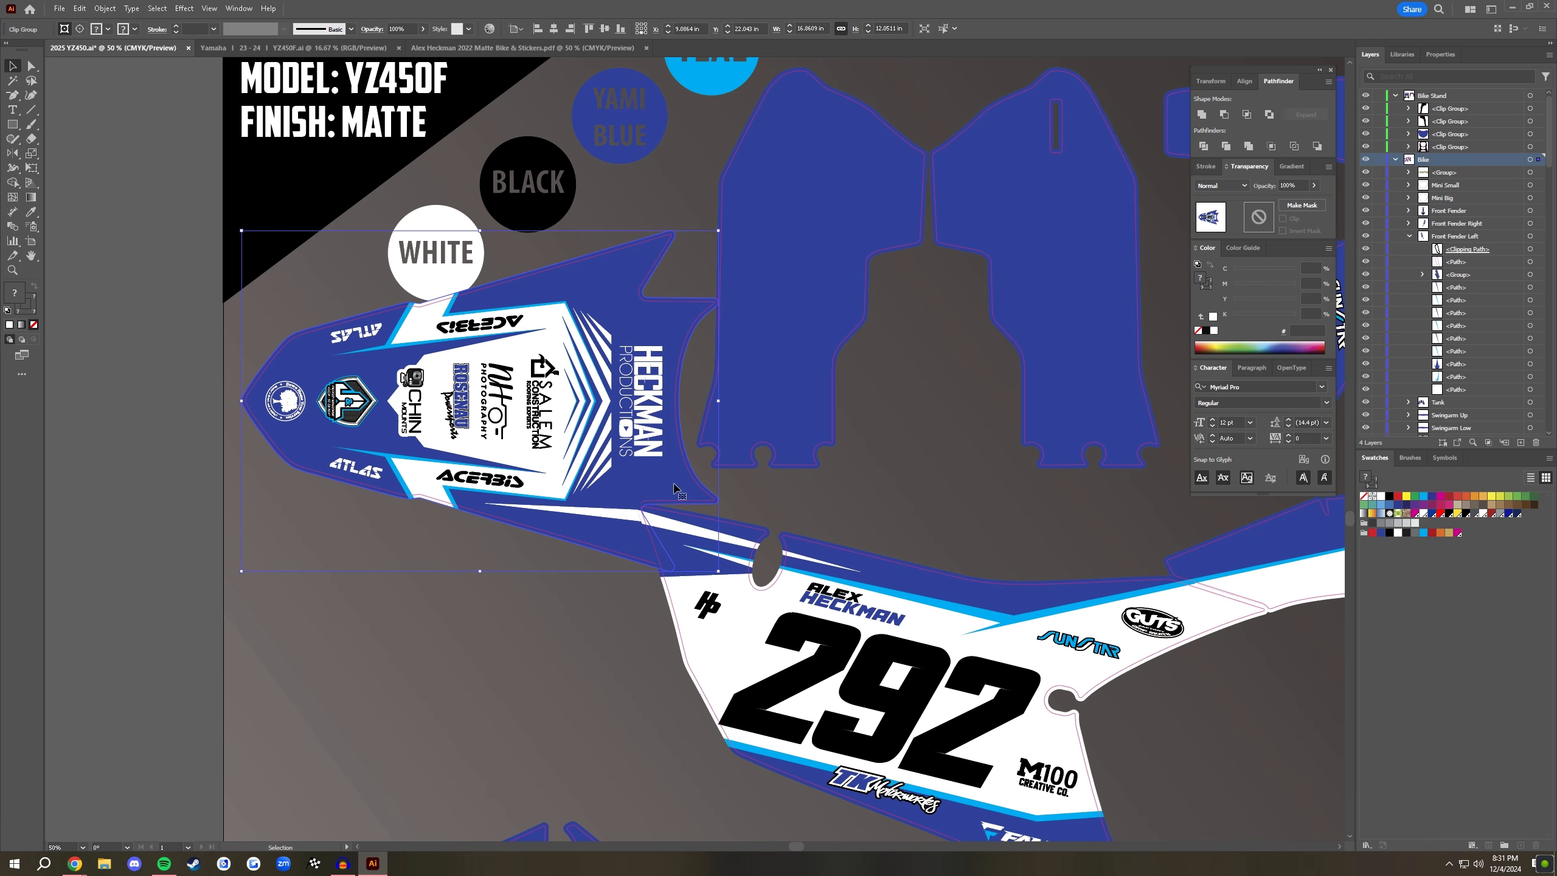
left_click_drag(725, 228, 325, 215)
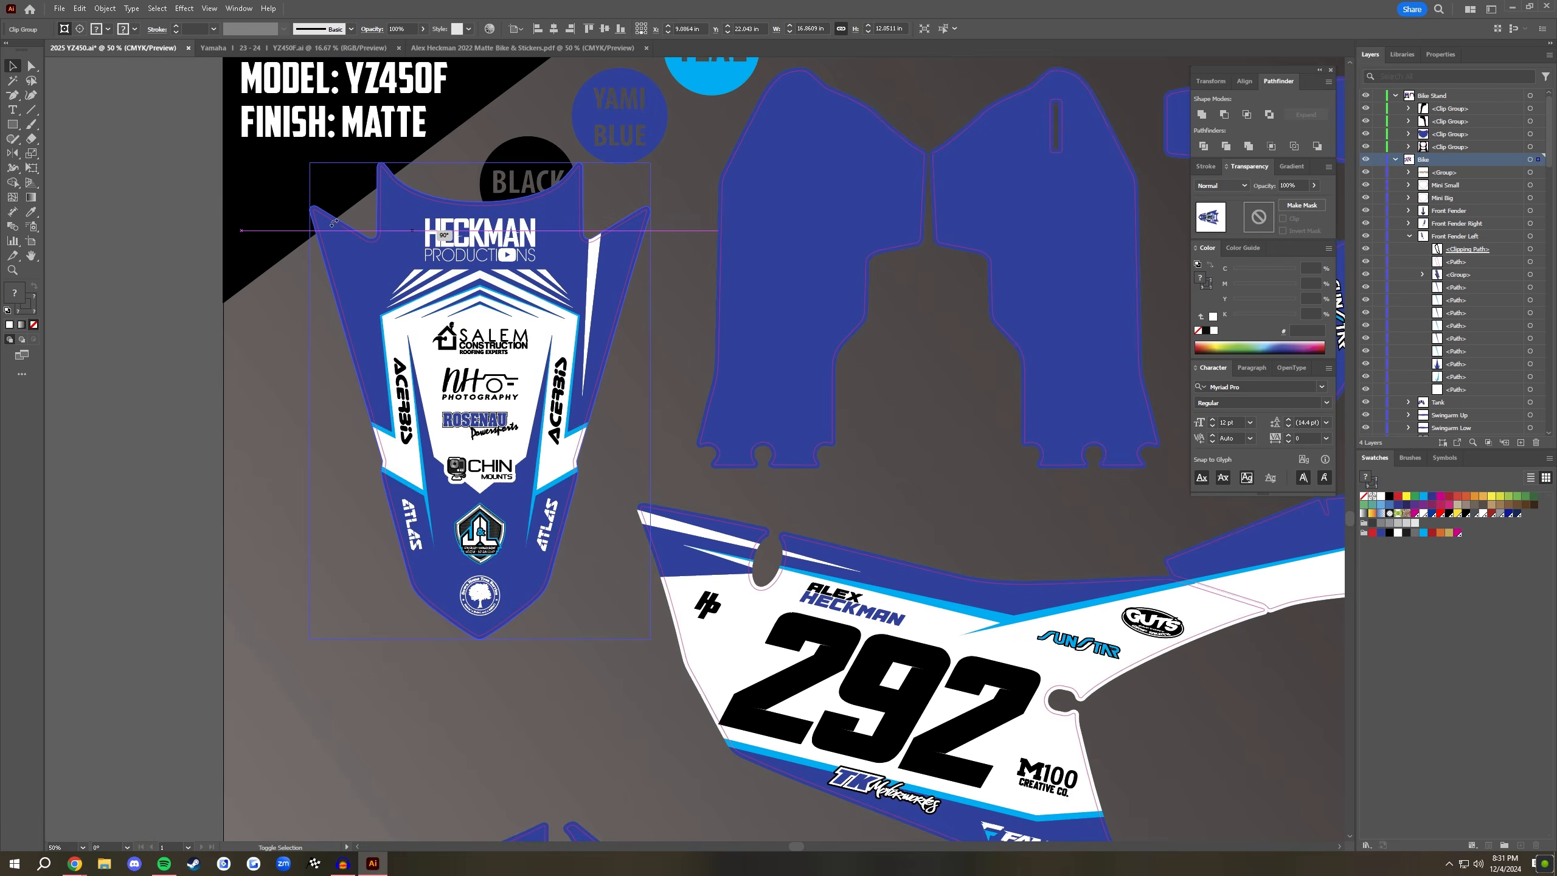
left_click_drag(643, 415, 650, 394)
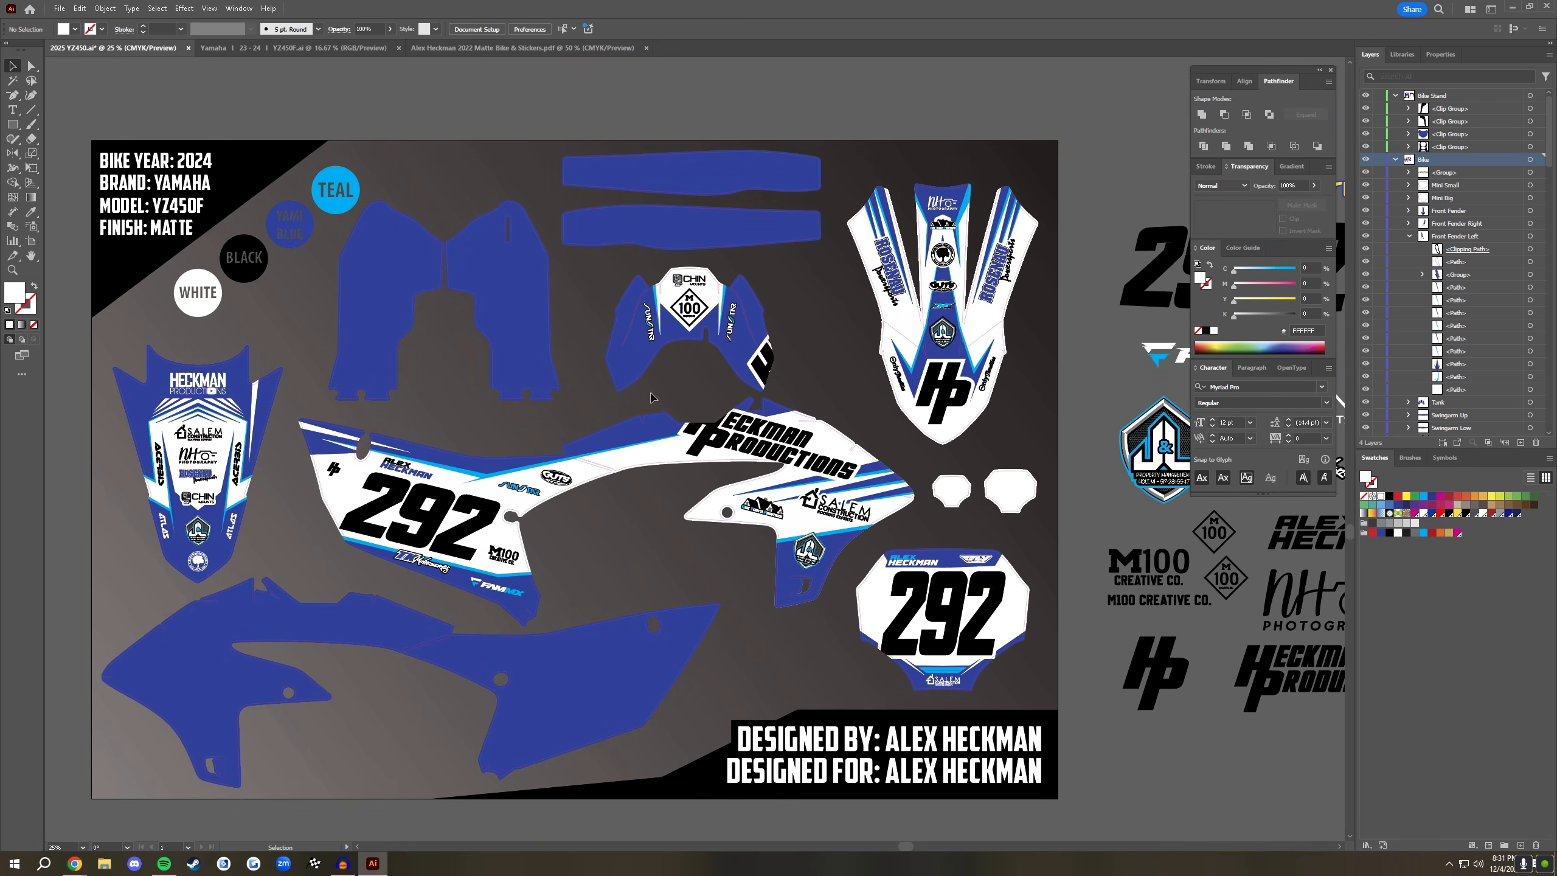